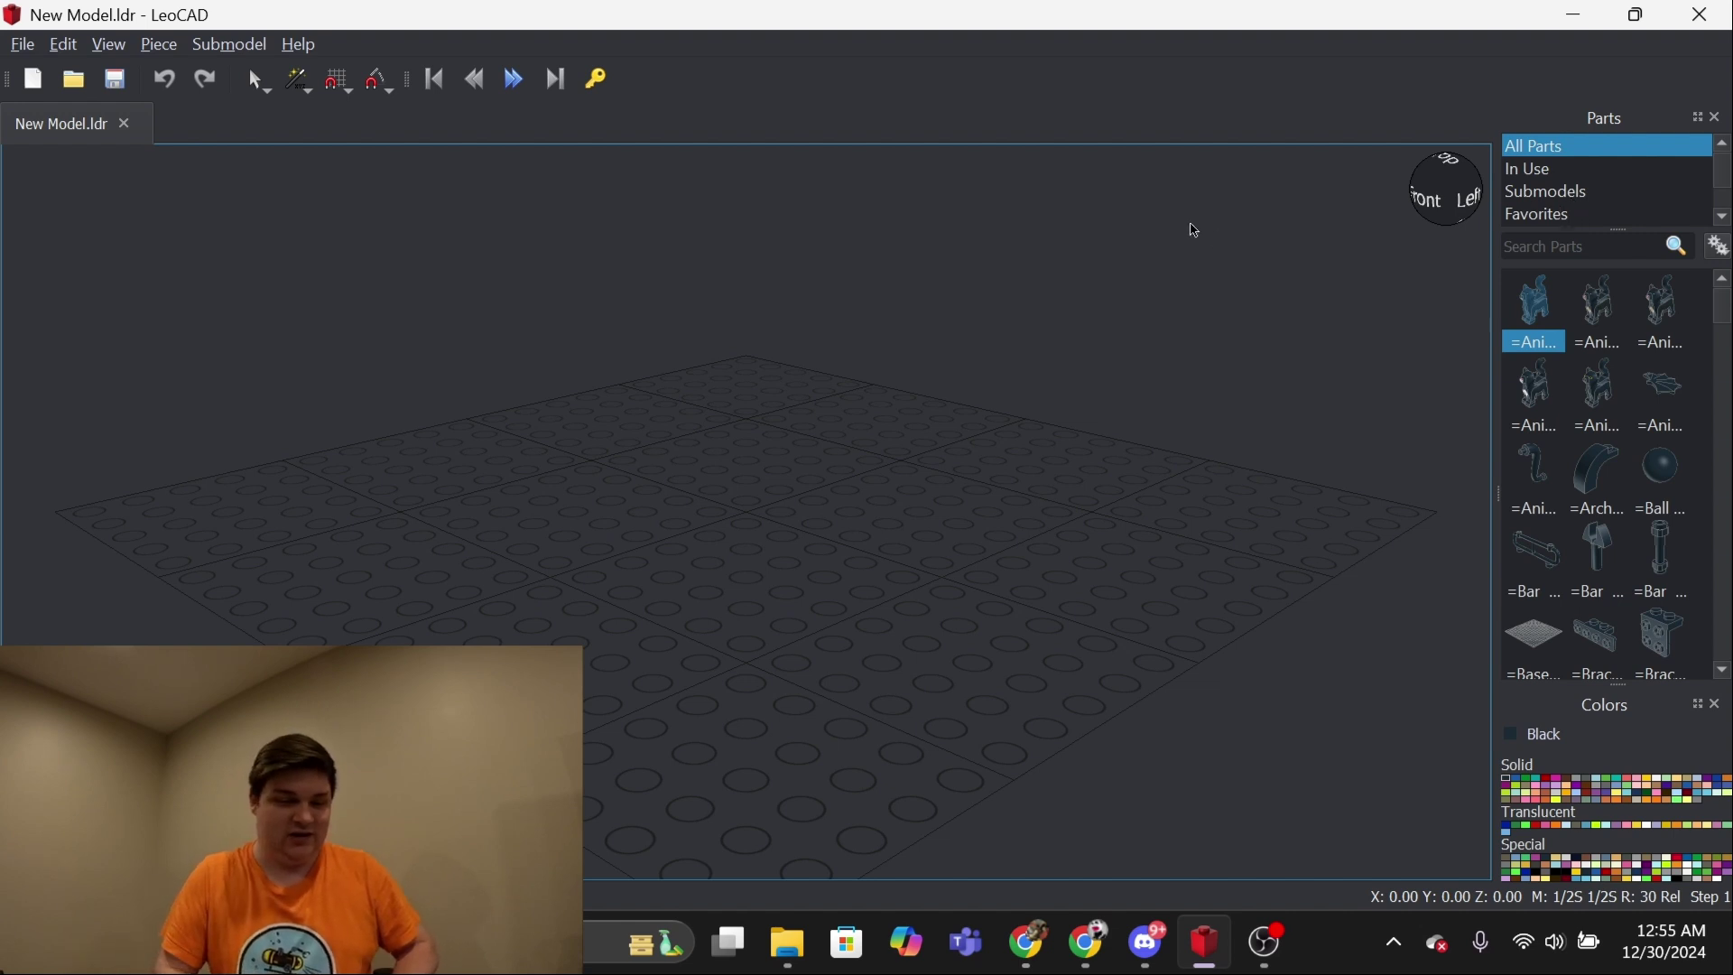
scroll(1534, 186, down, 1)
scroll(1534, 185, up, 1)
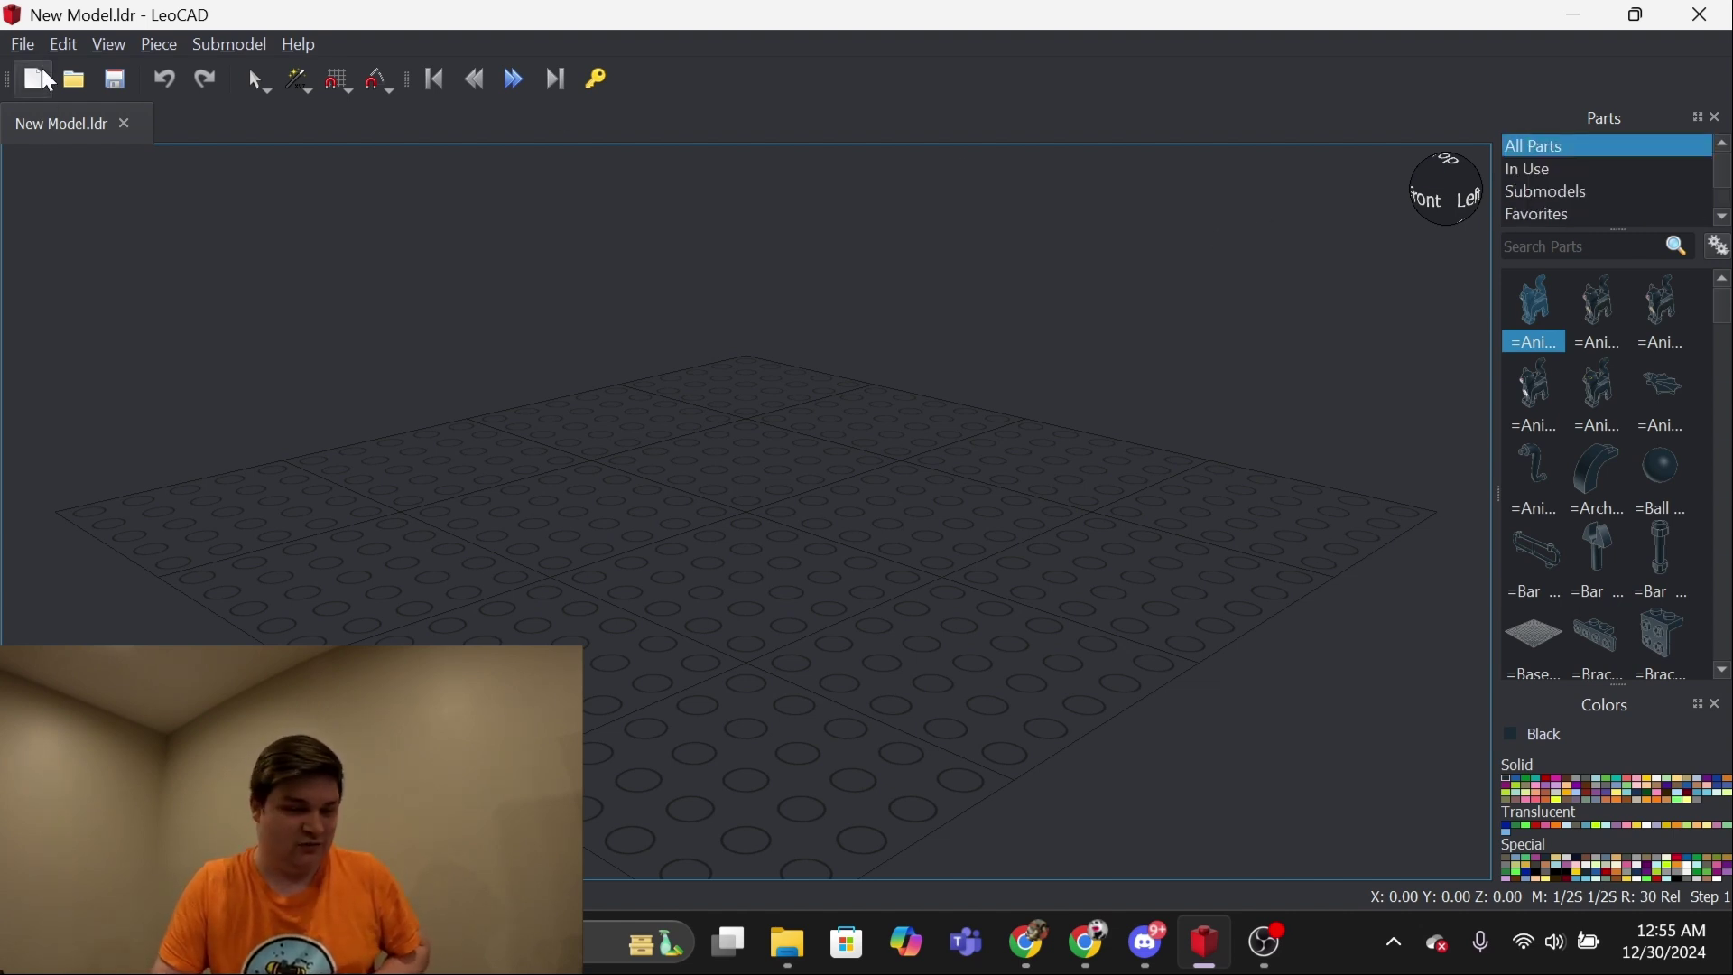
Search the sets database for 45678 and import the SPIKE Prime 45678-1 inventory
click(62, 45)
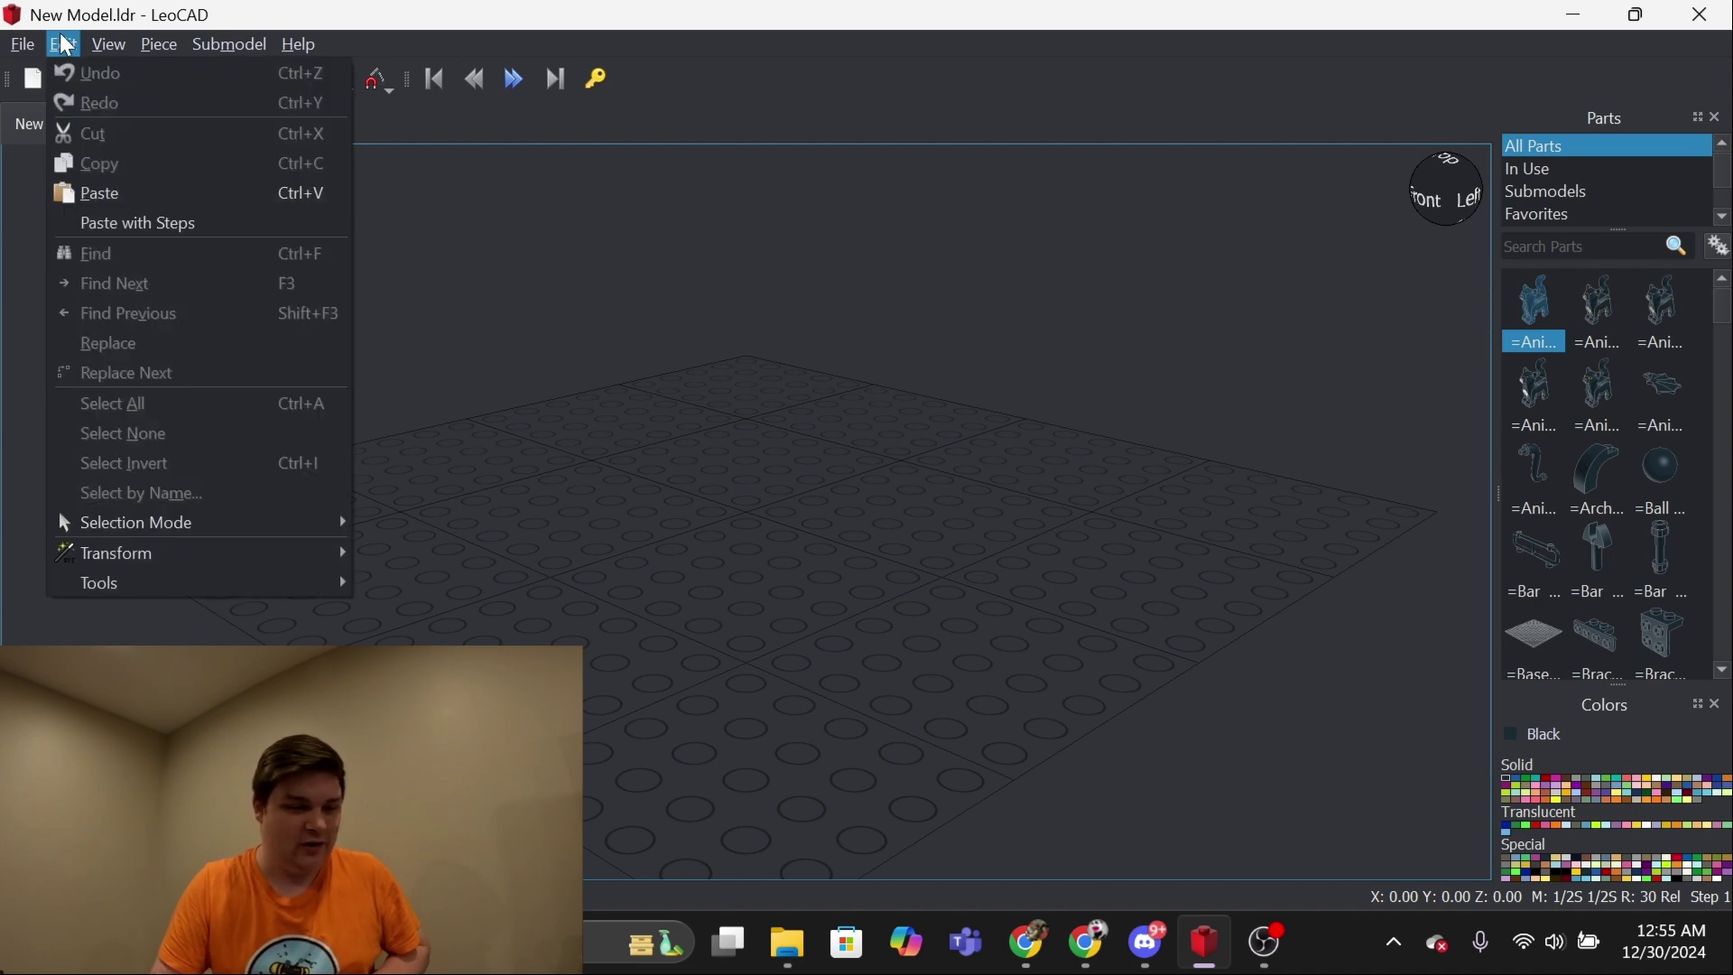
click(121, 37)
click(121, 37)
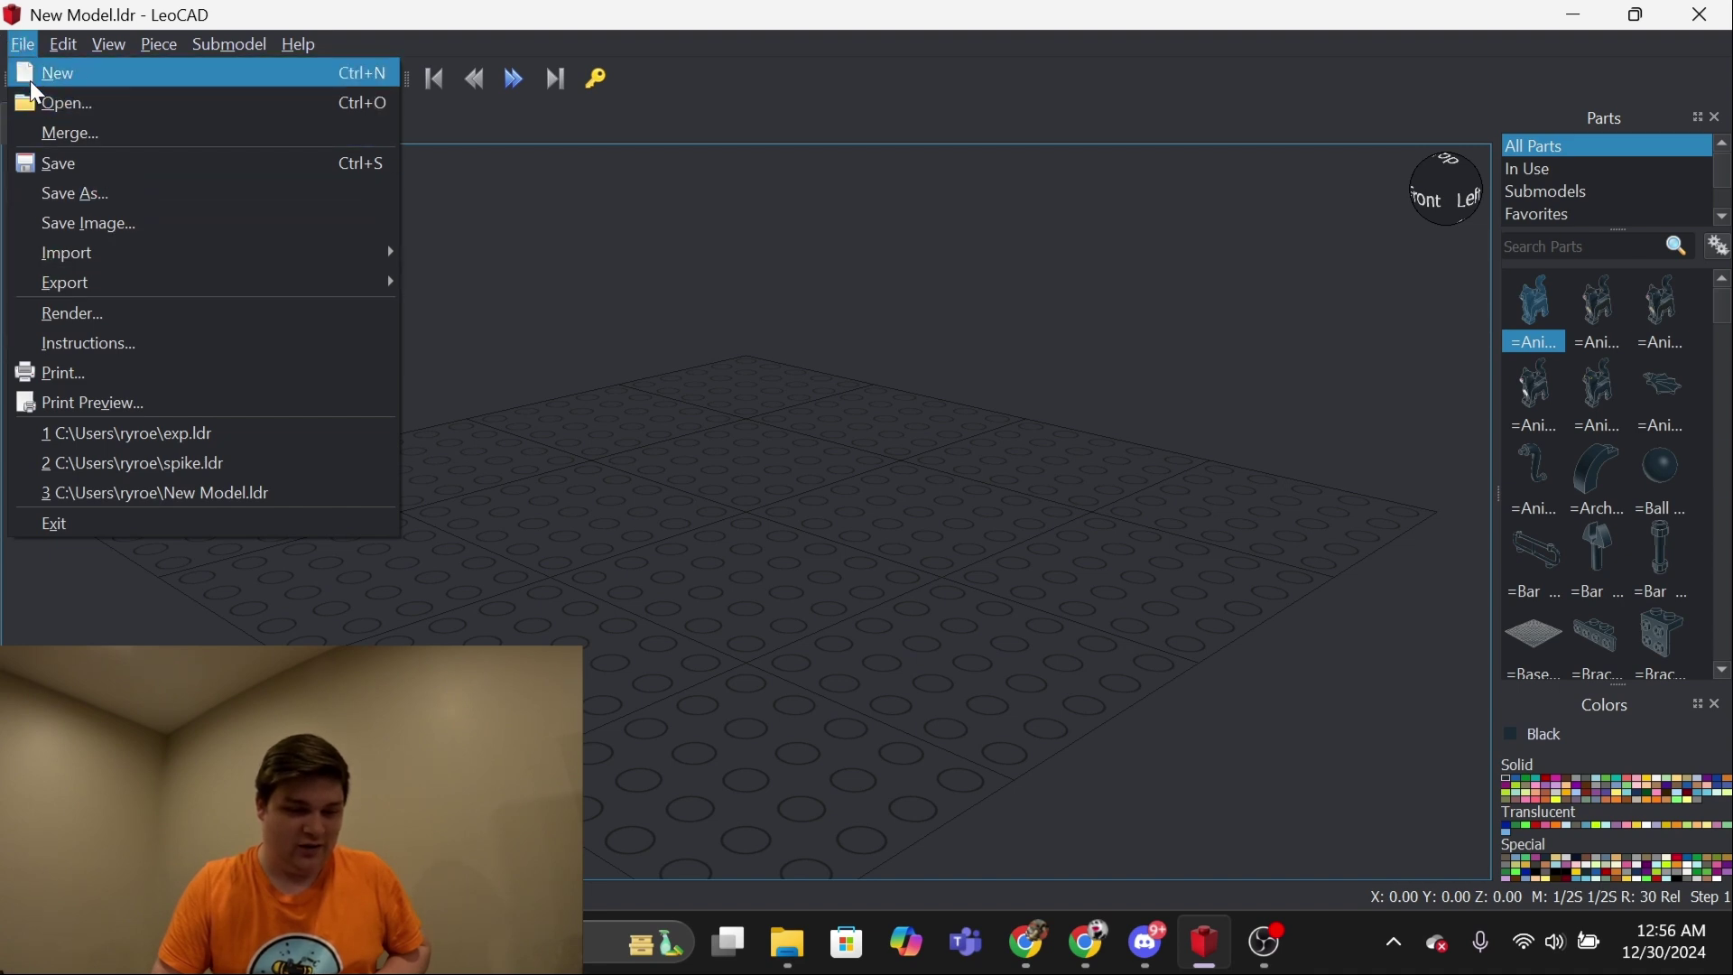
mouse_move(136, 252)
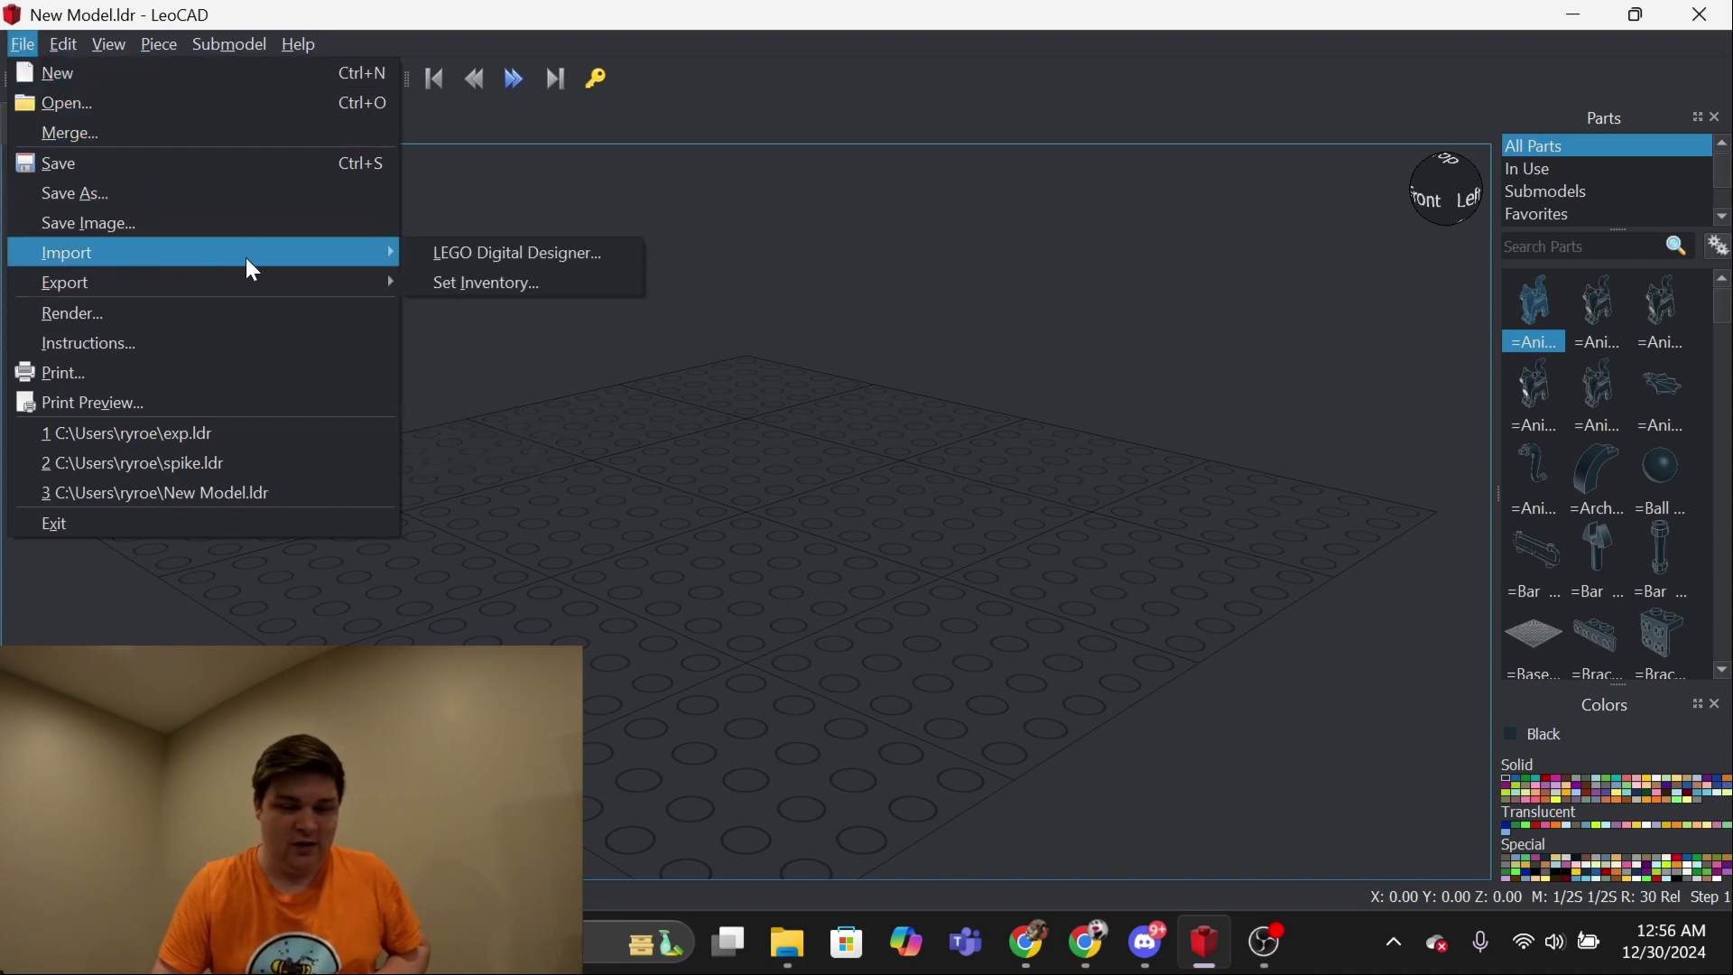
click(472, 281)
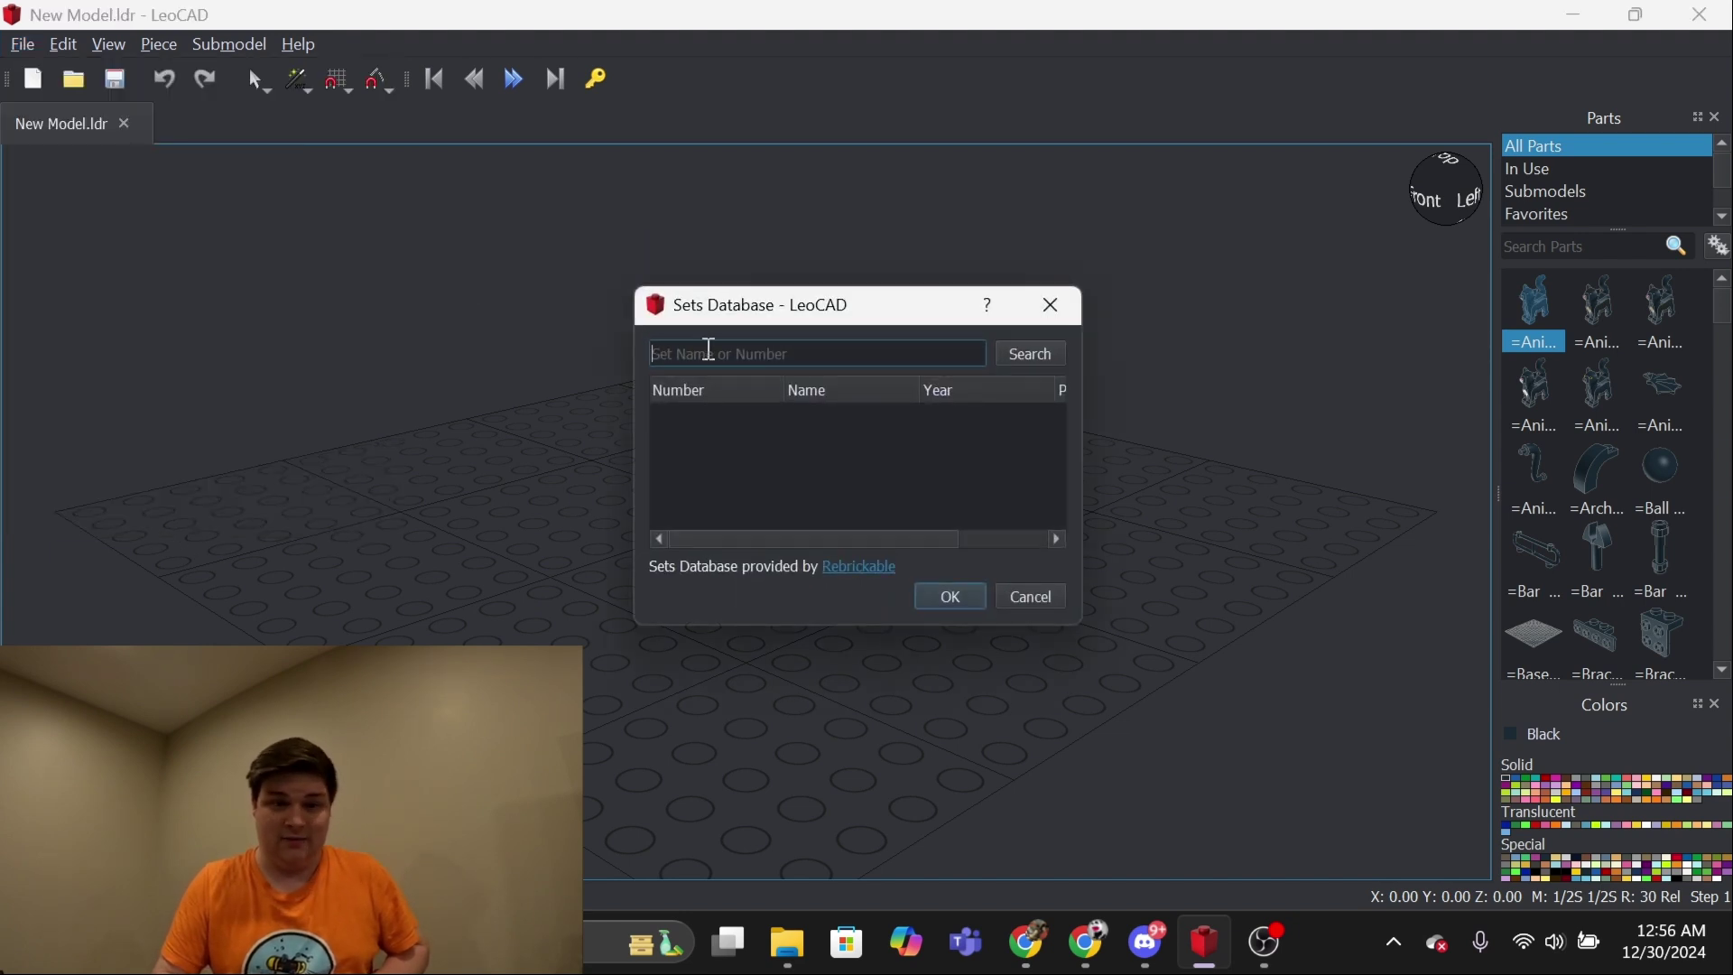
text(45678)
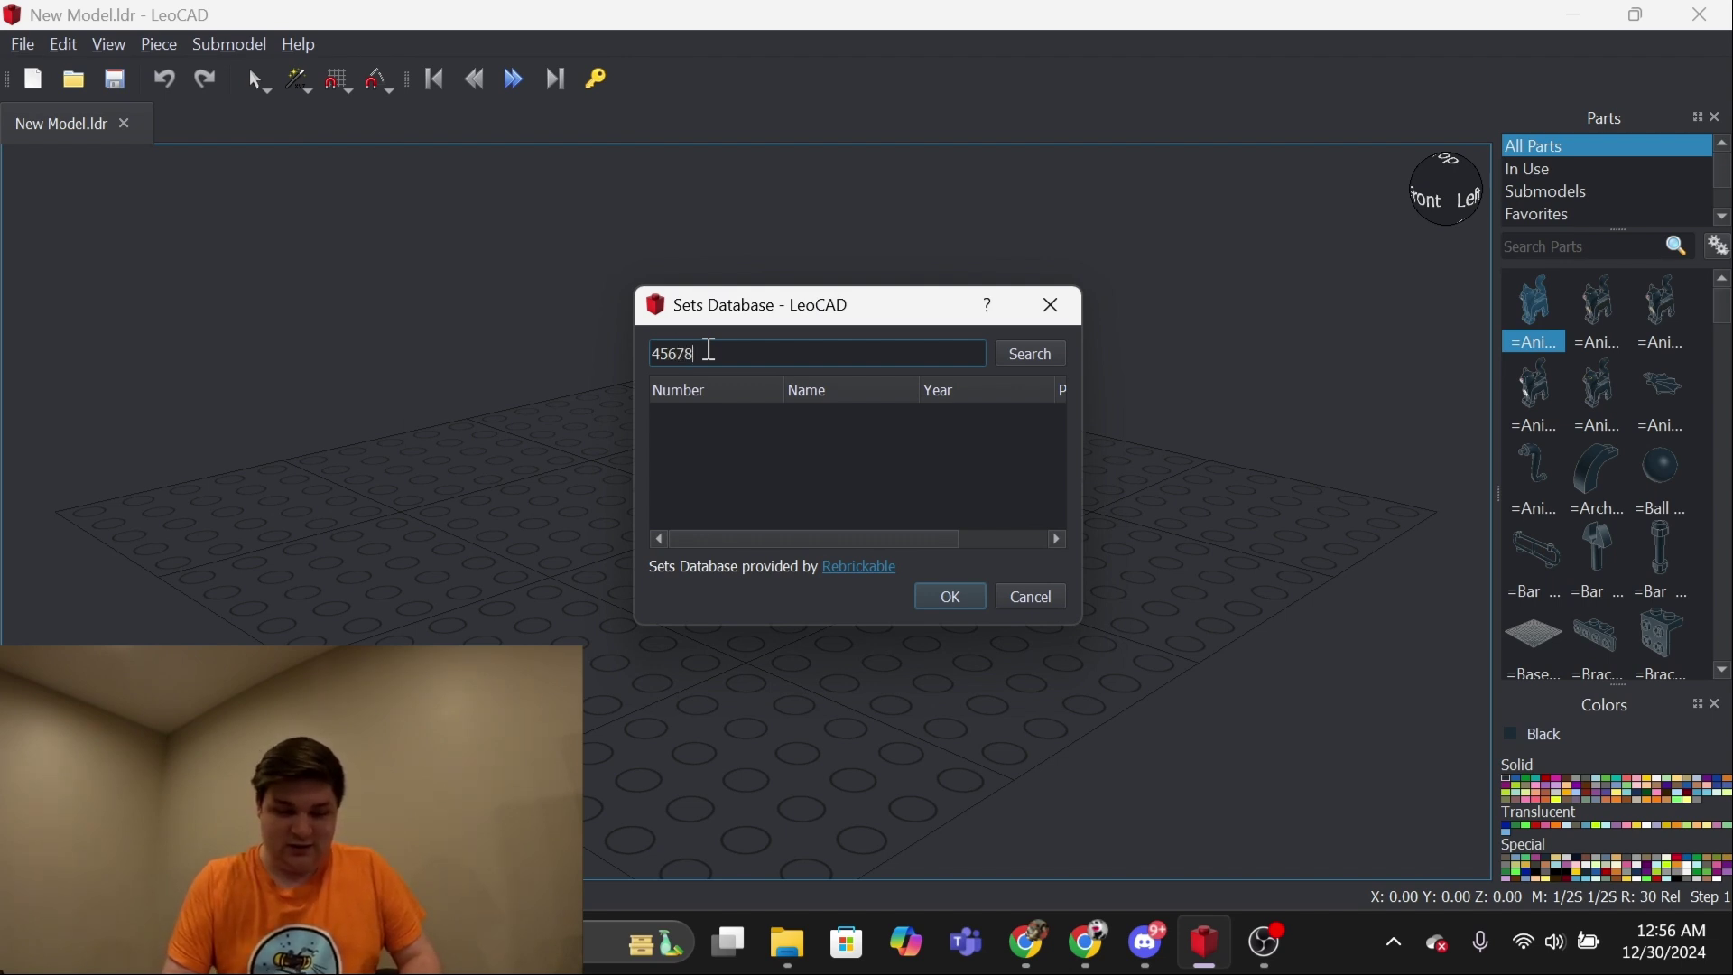
click(1039, 354)
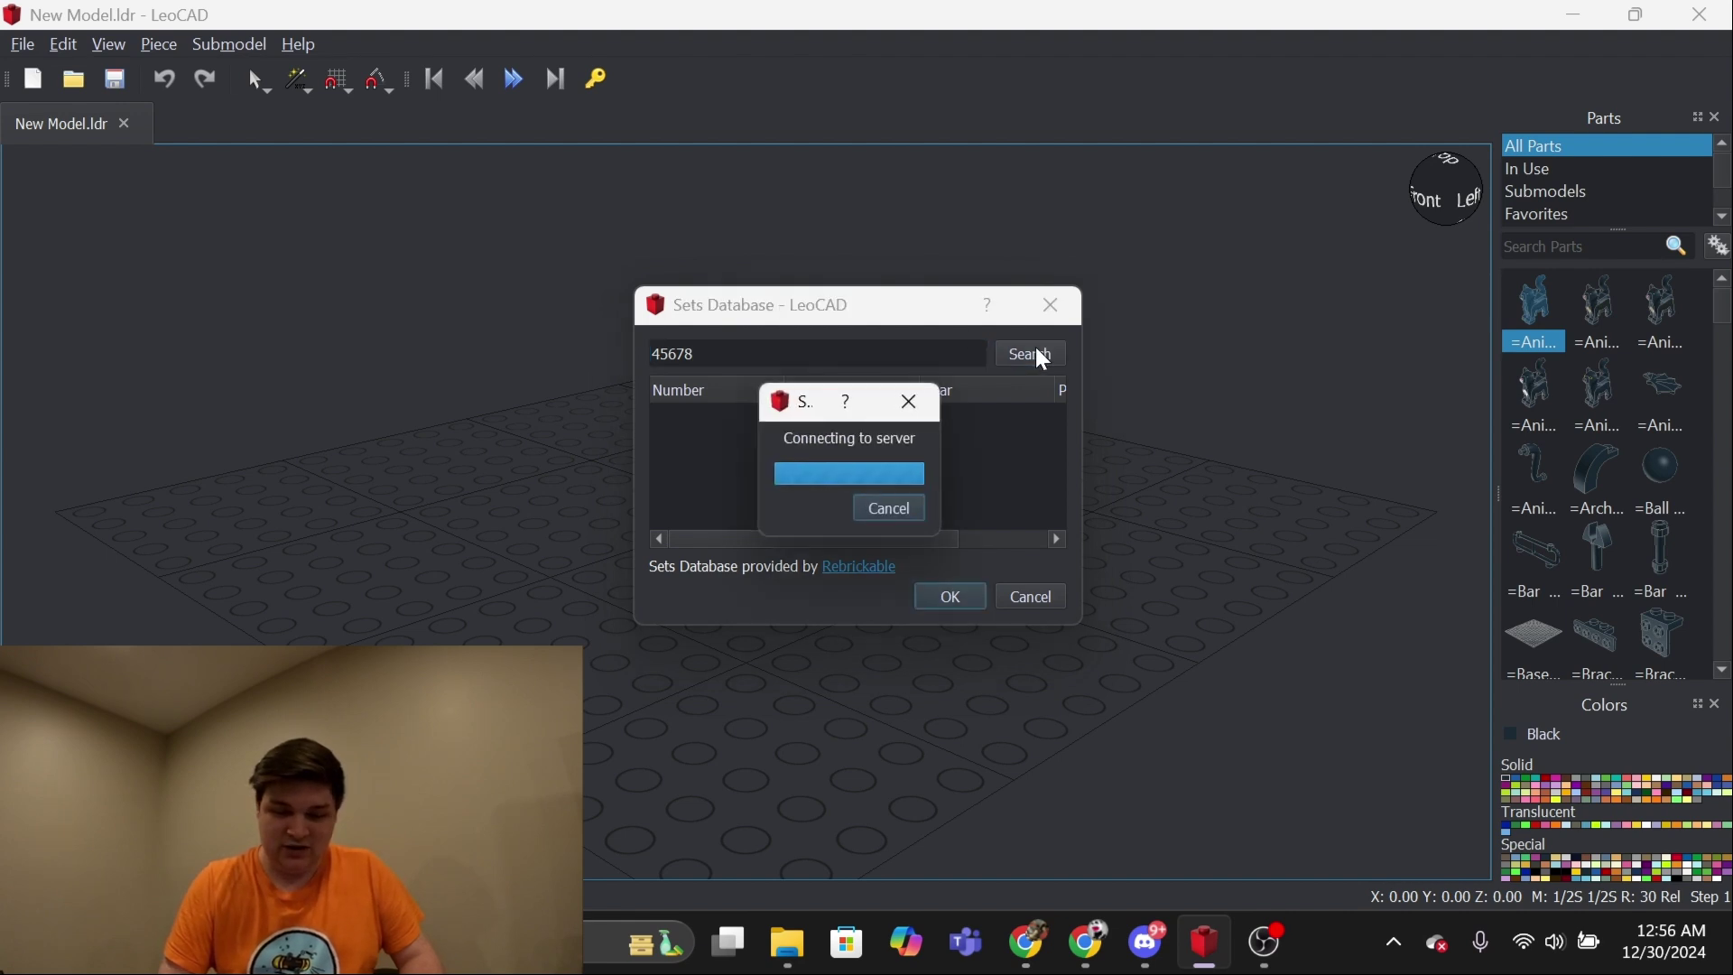
click(948, 599)
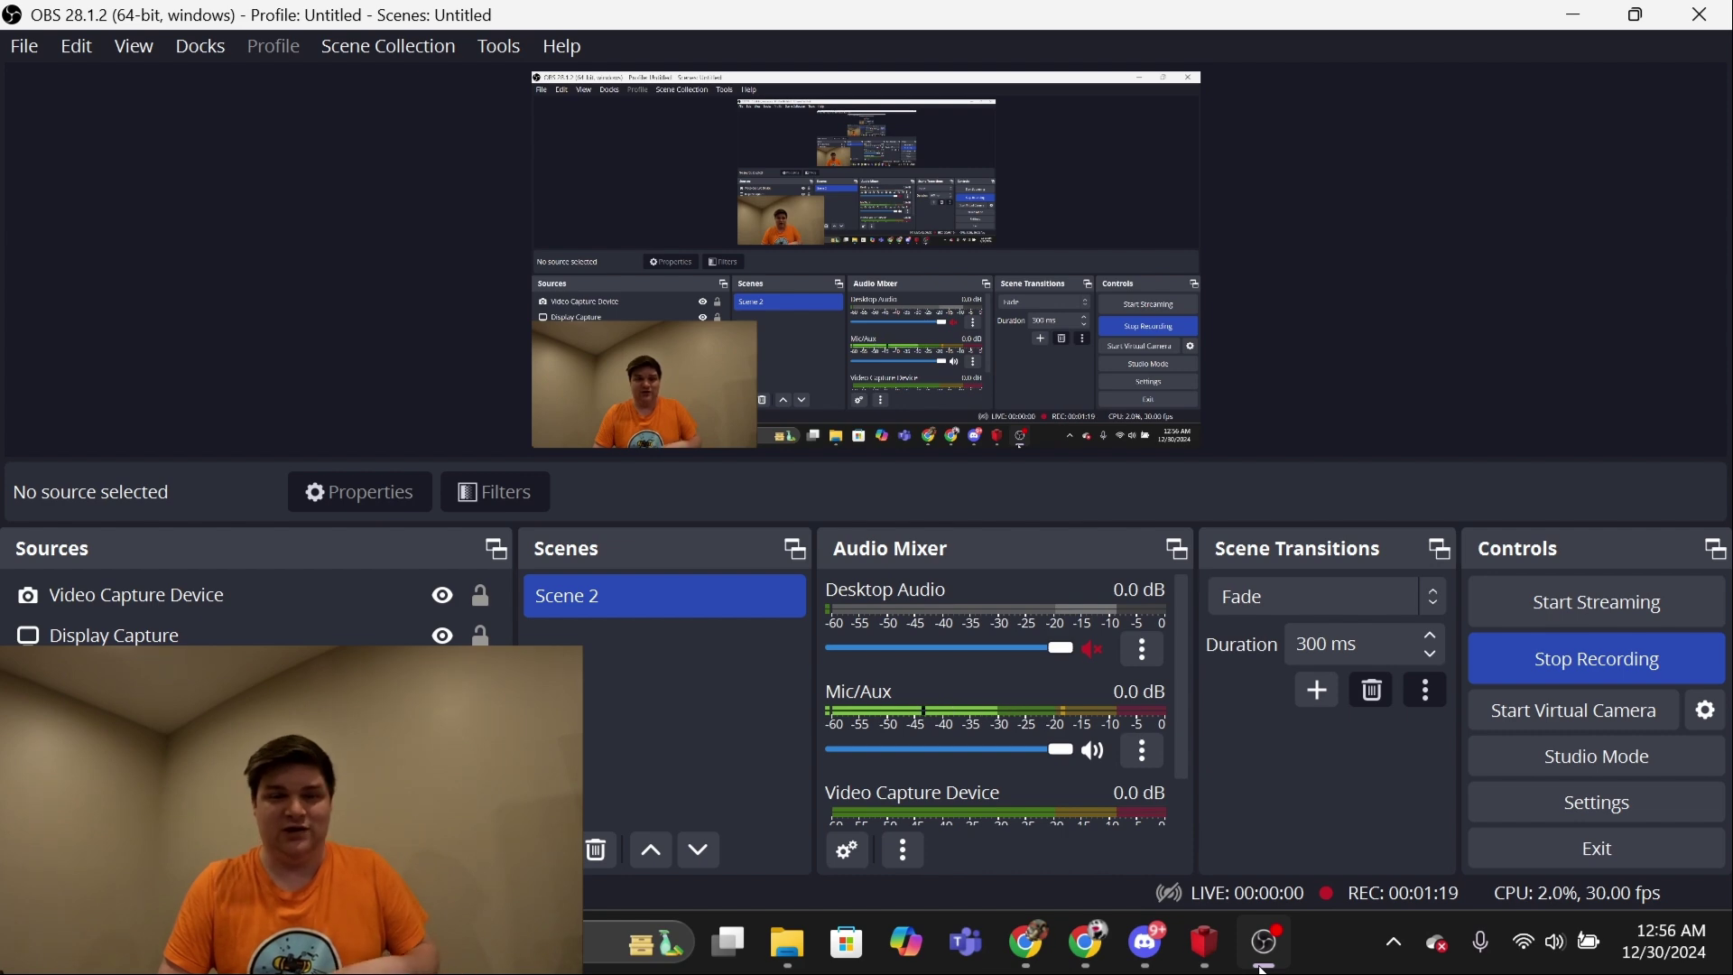
Restore LeoCAD, orbit the imported set, and close the 45678-1 model tab
click(1260, 966)
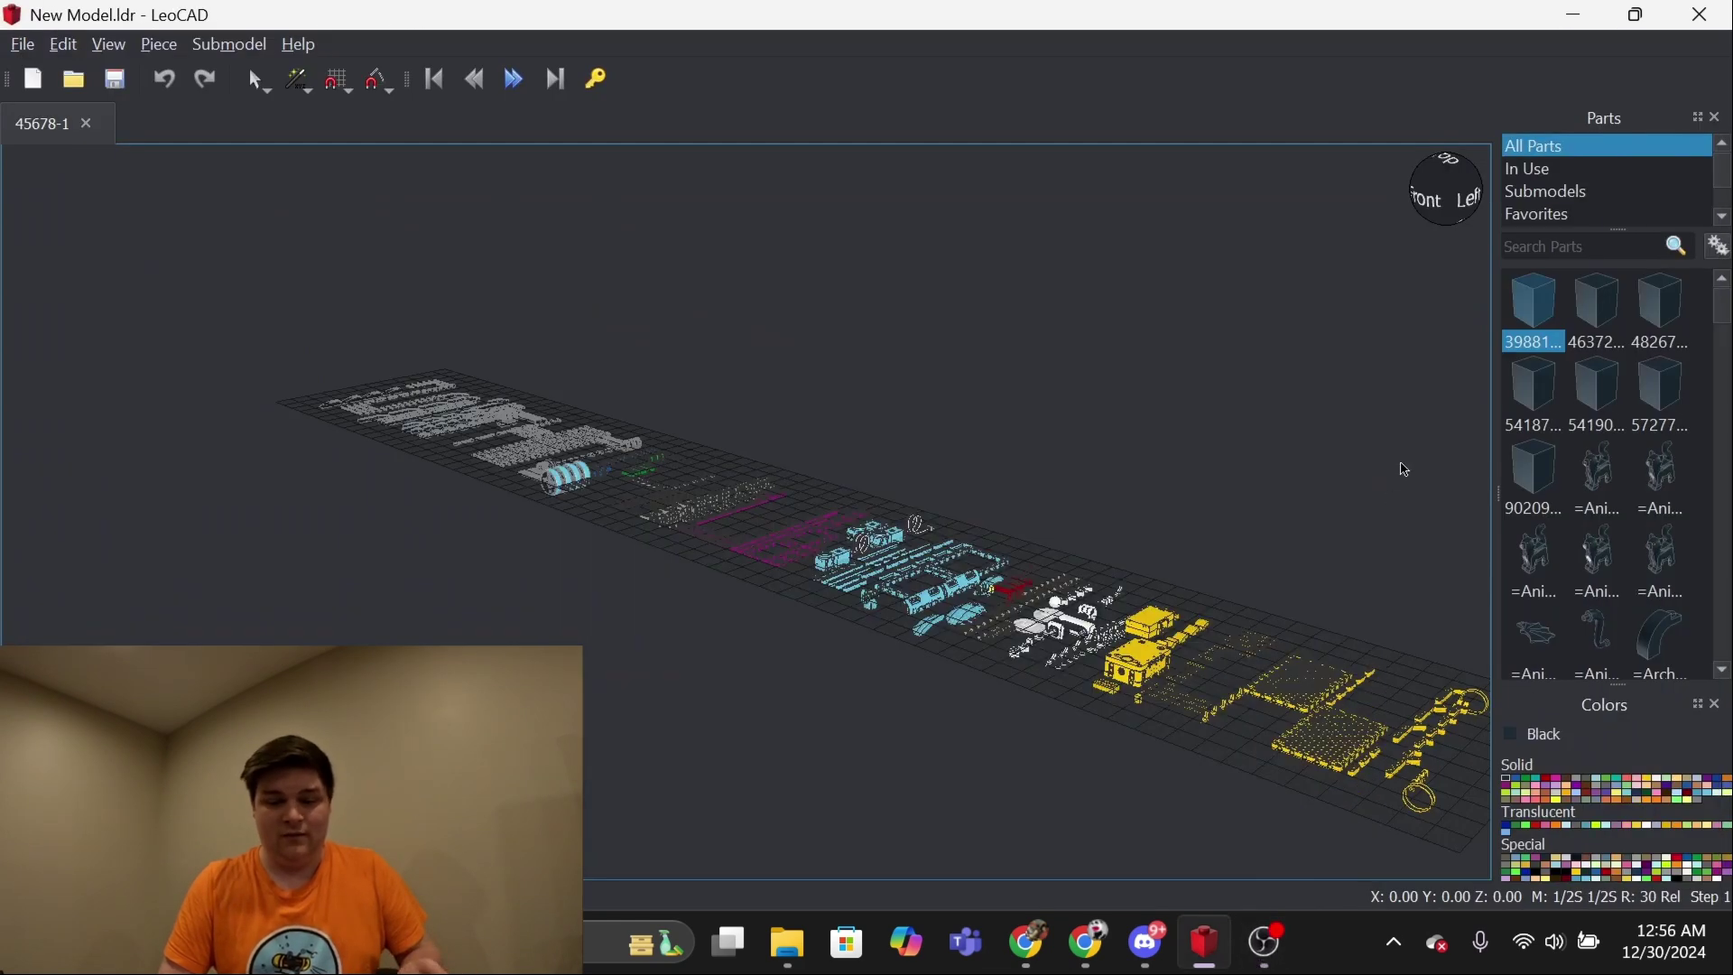
right_drag(1400, 469, 1327, 460)
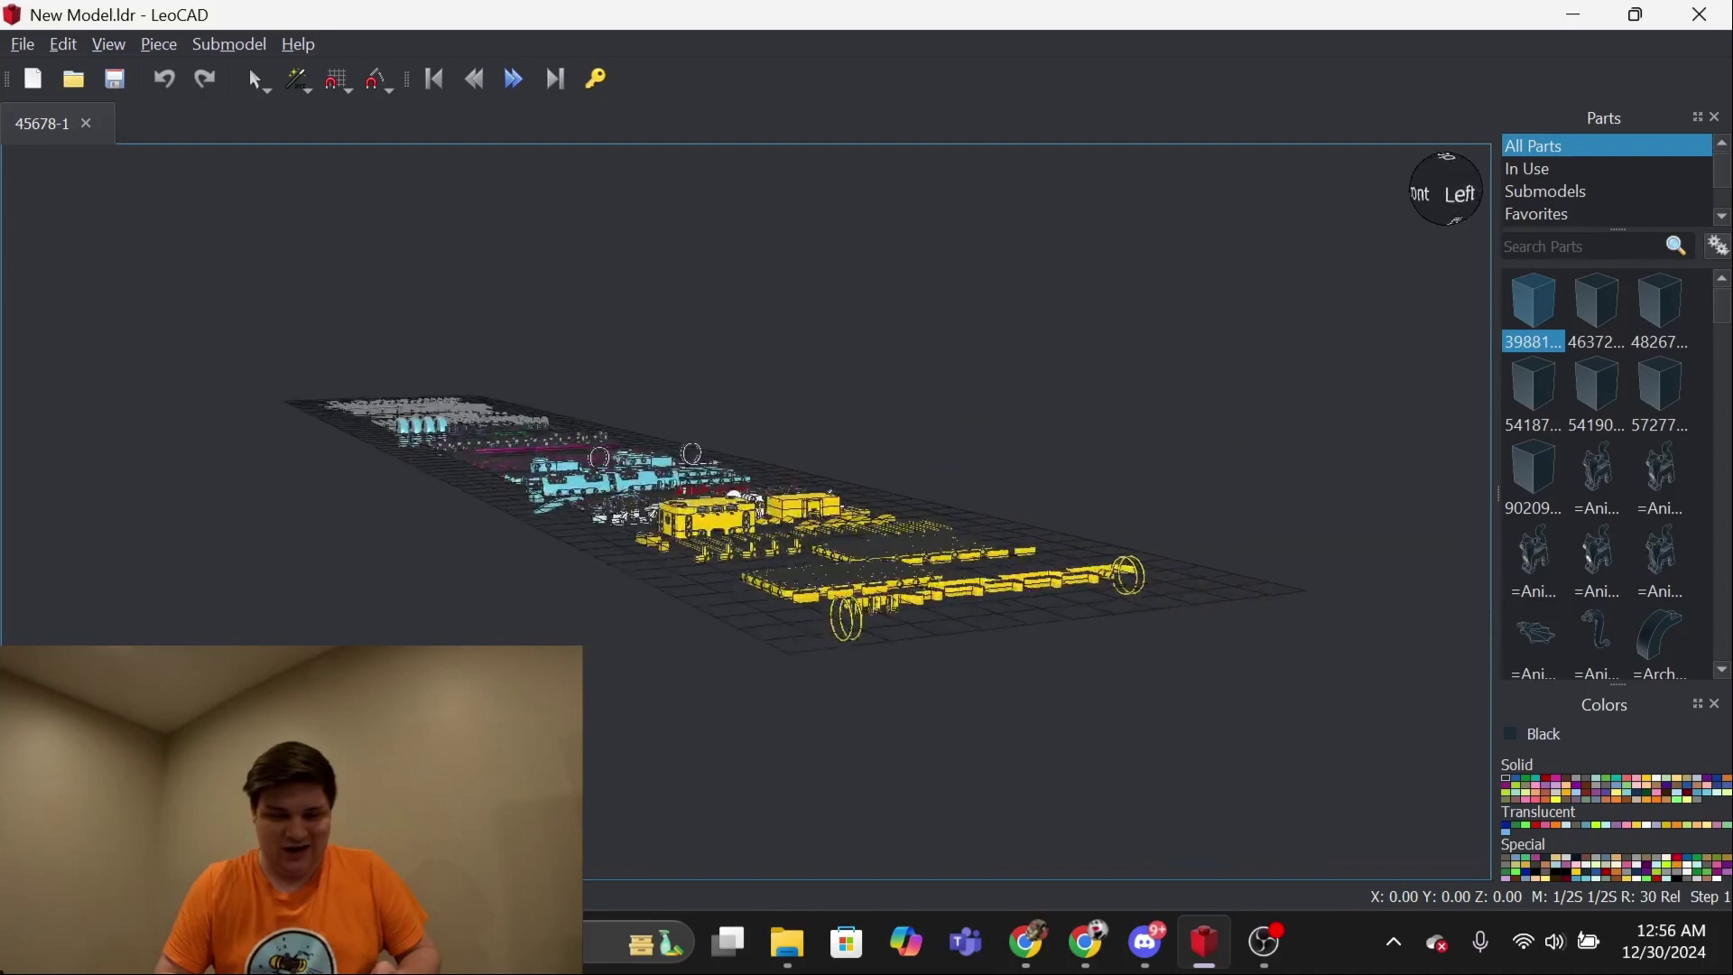
right_drag(783, 494, 782, 474)
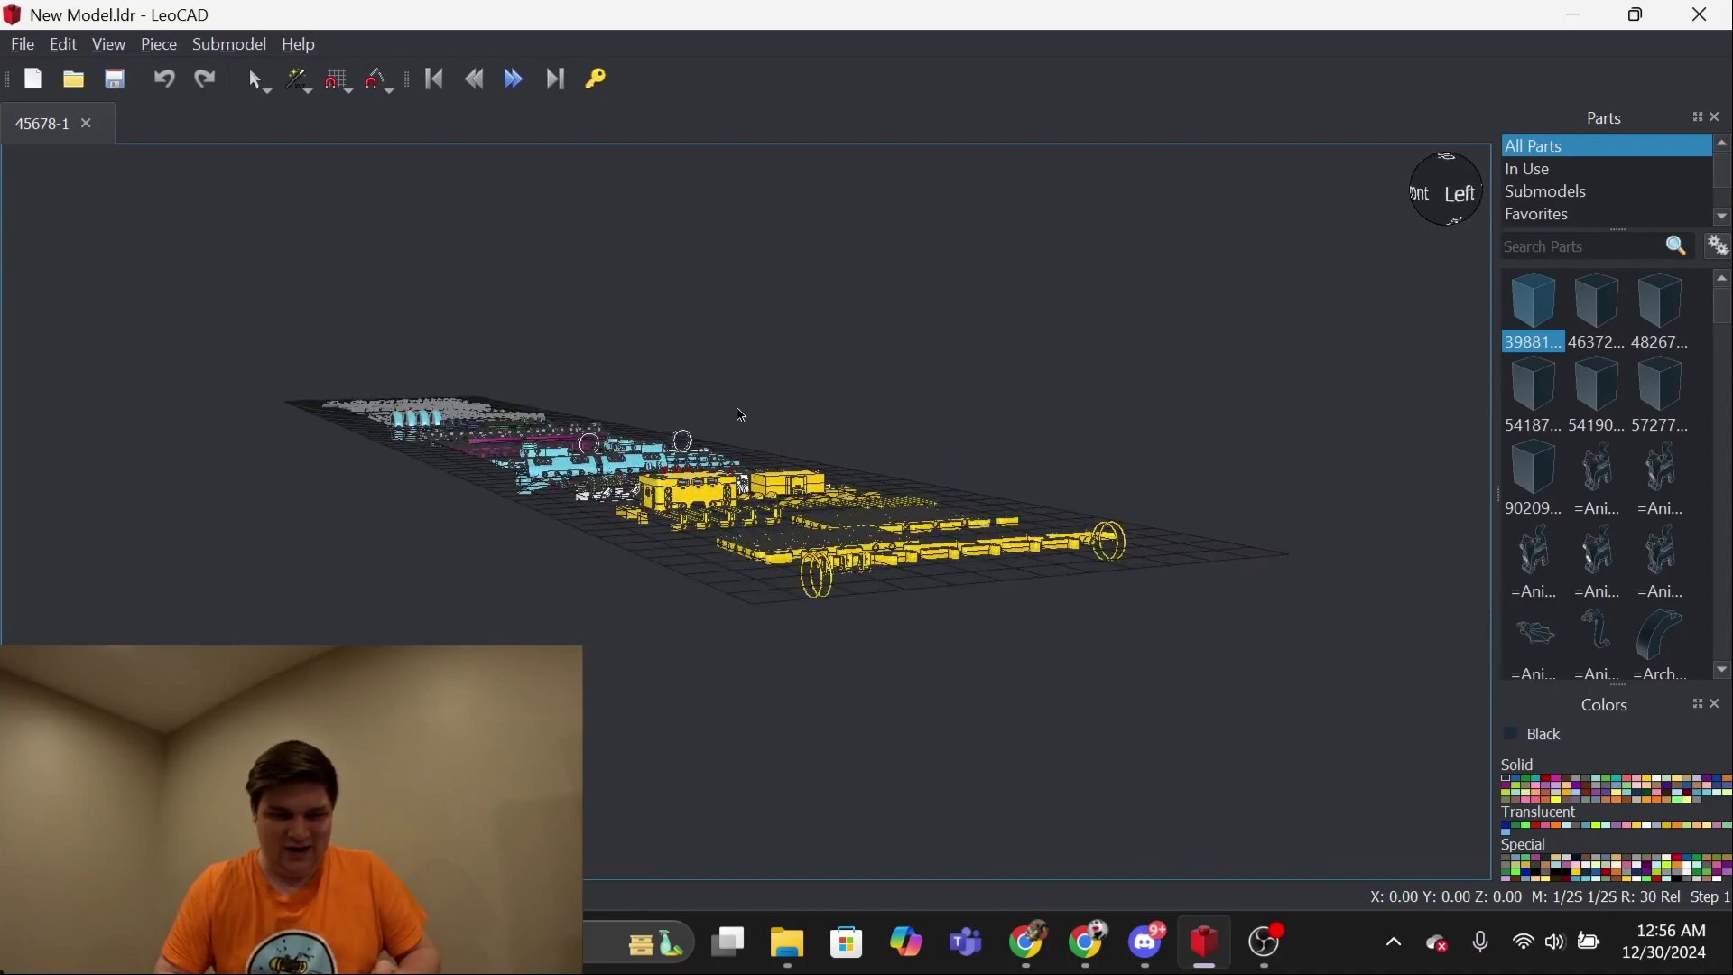
click(92, 120)
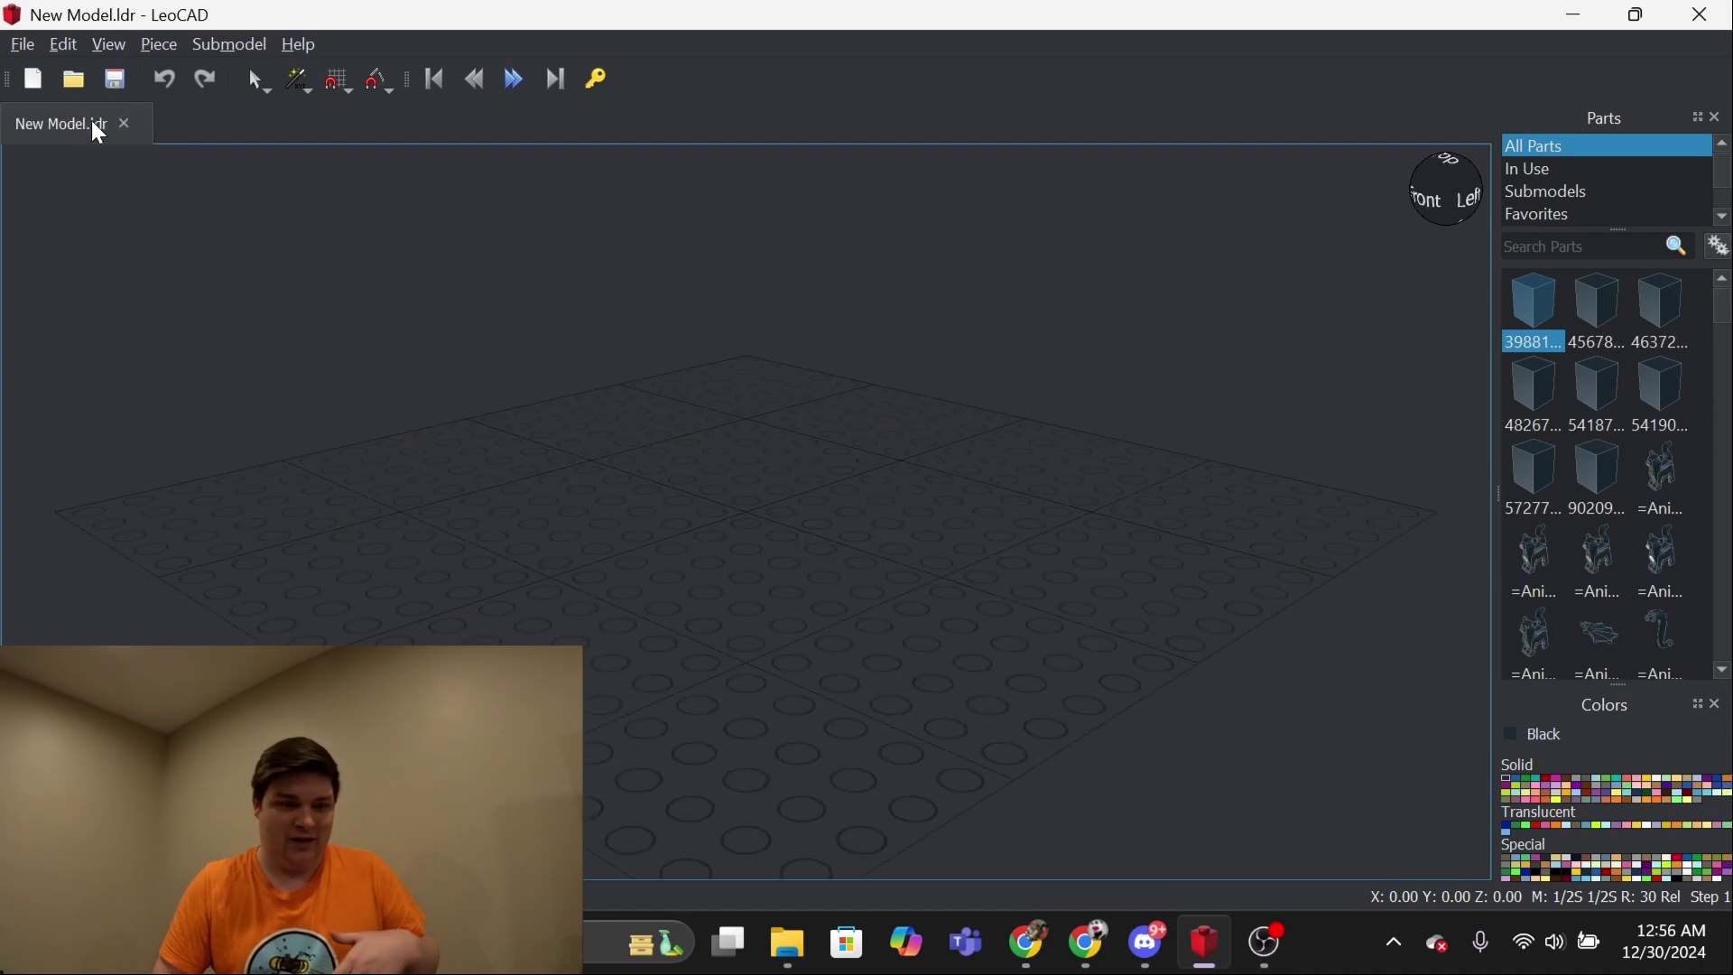
scroll(1526, 207, down, 1)
scroll(1526, 207, down, 1)
Browse the SPIKE Prime and SPIKE Prime Expansion Set part categories, ending on Expansion Set
click(1583, 214)
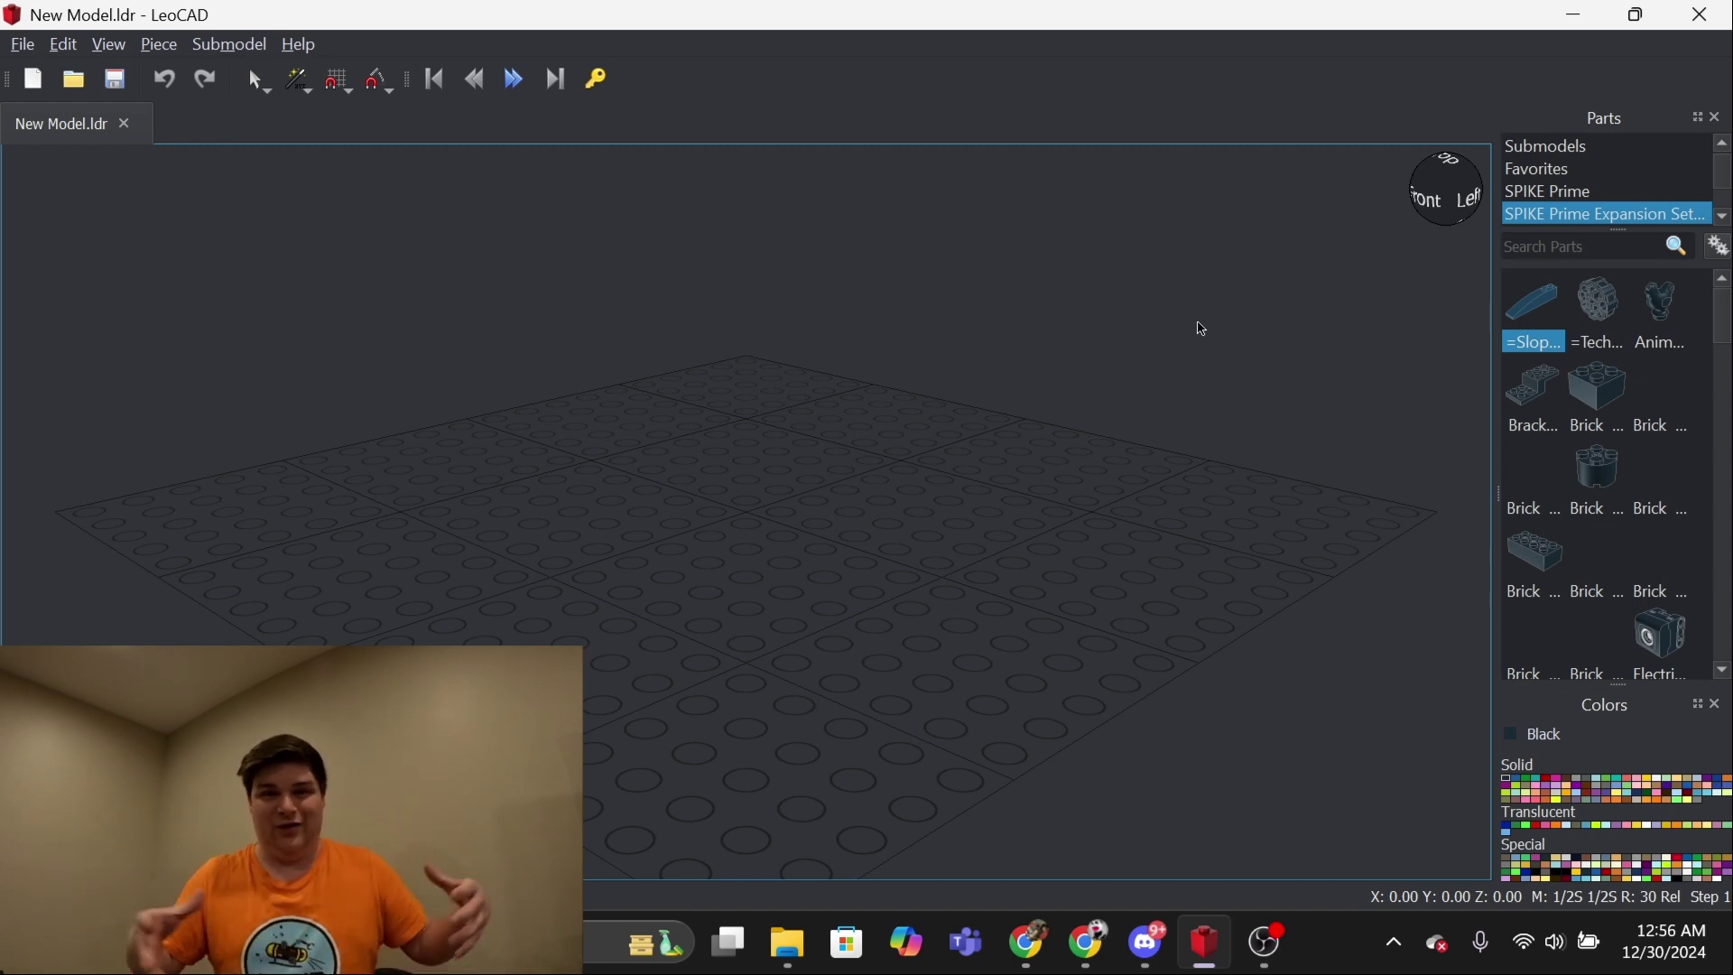
click(1576, 191)
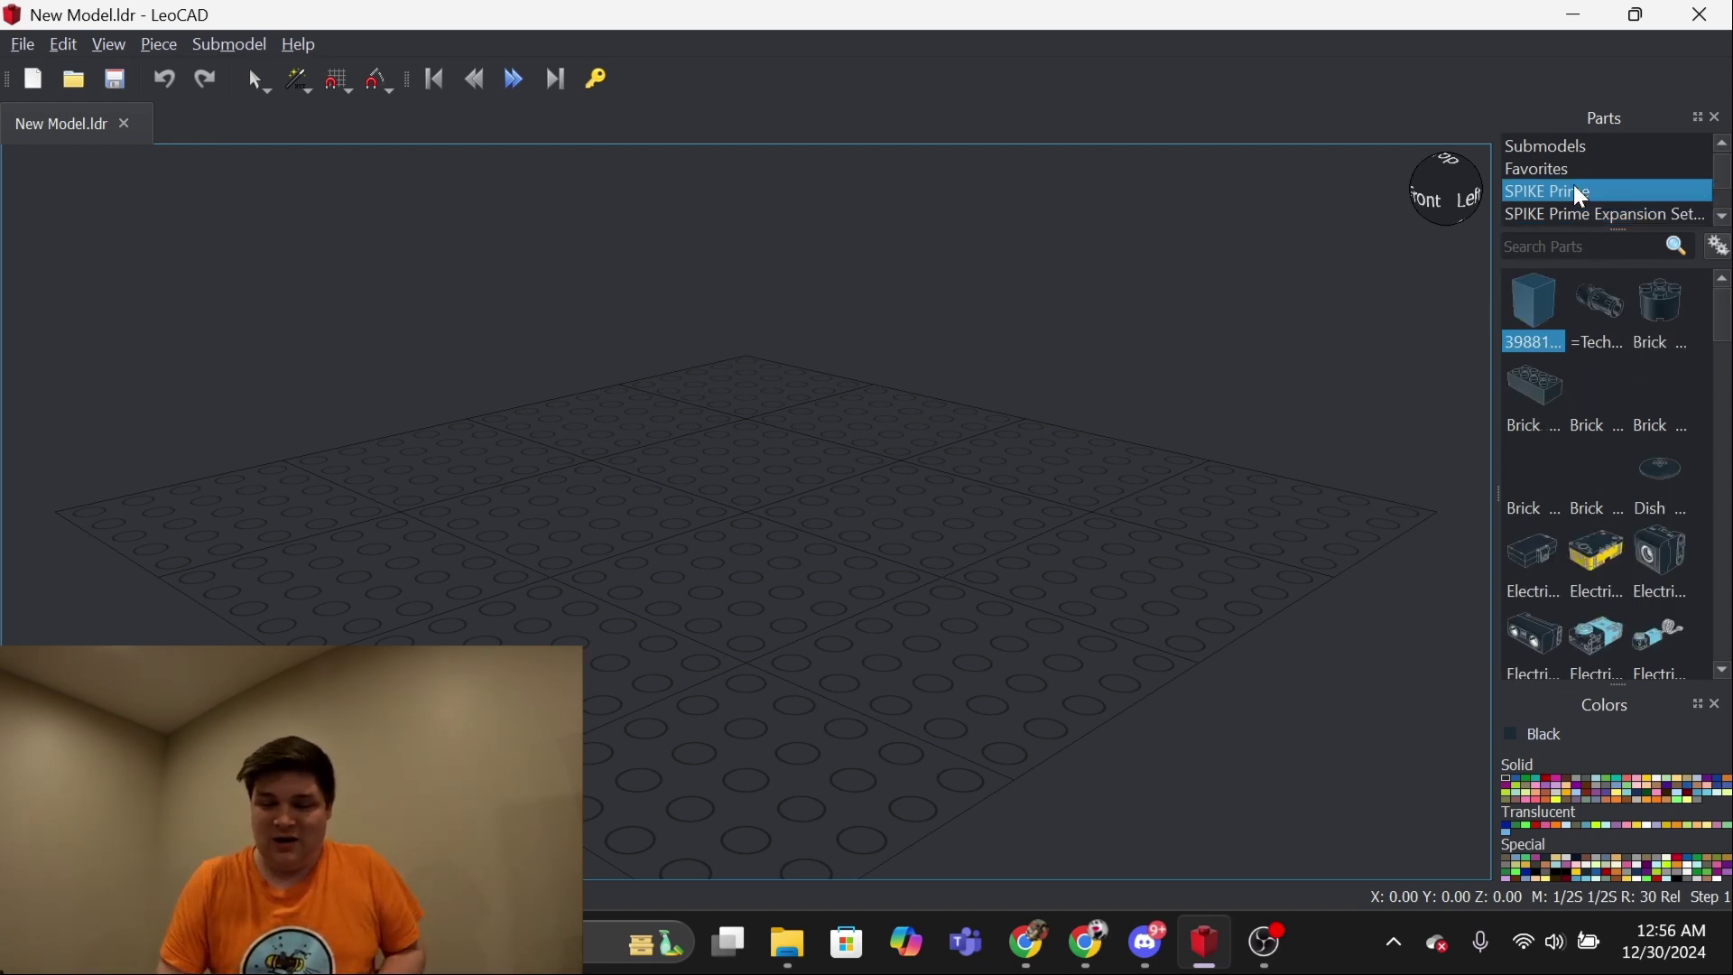
click(1571, 215)
scroll(1570, 204, down, 1)
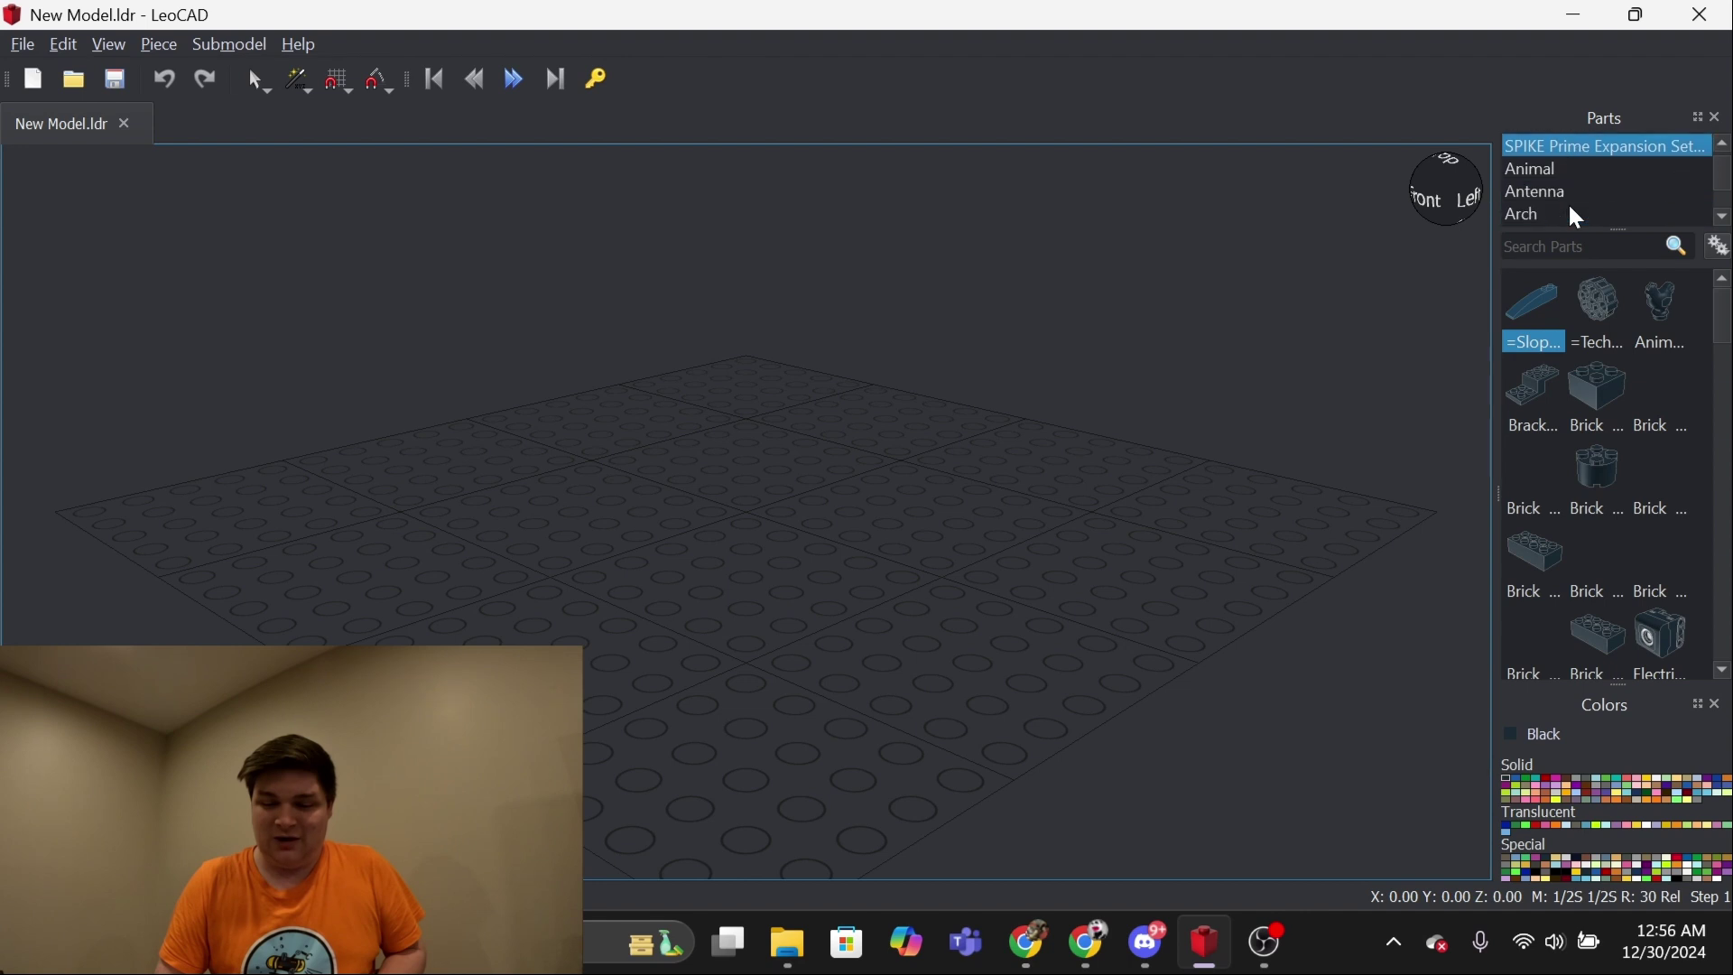
scroll(1568, 201, up, 1)
click(1573, 168)
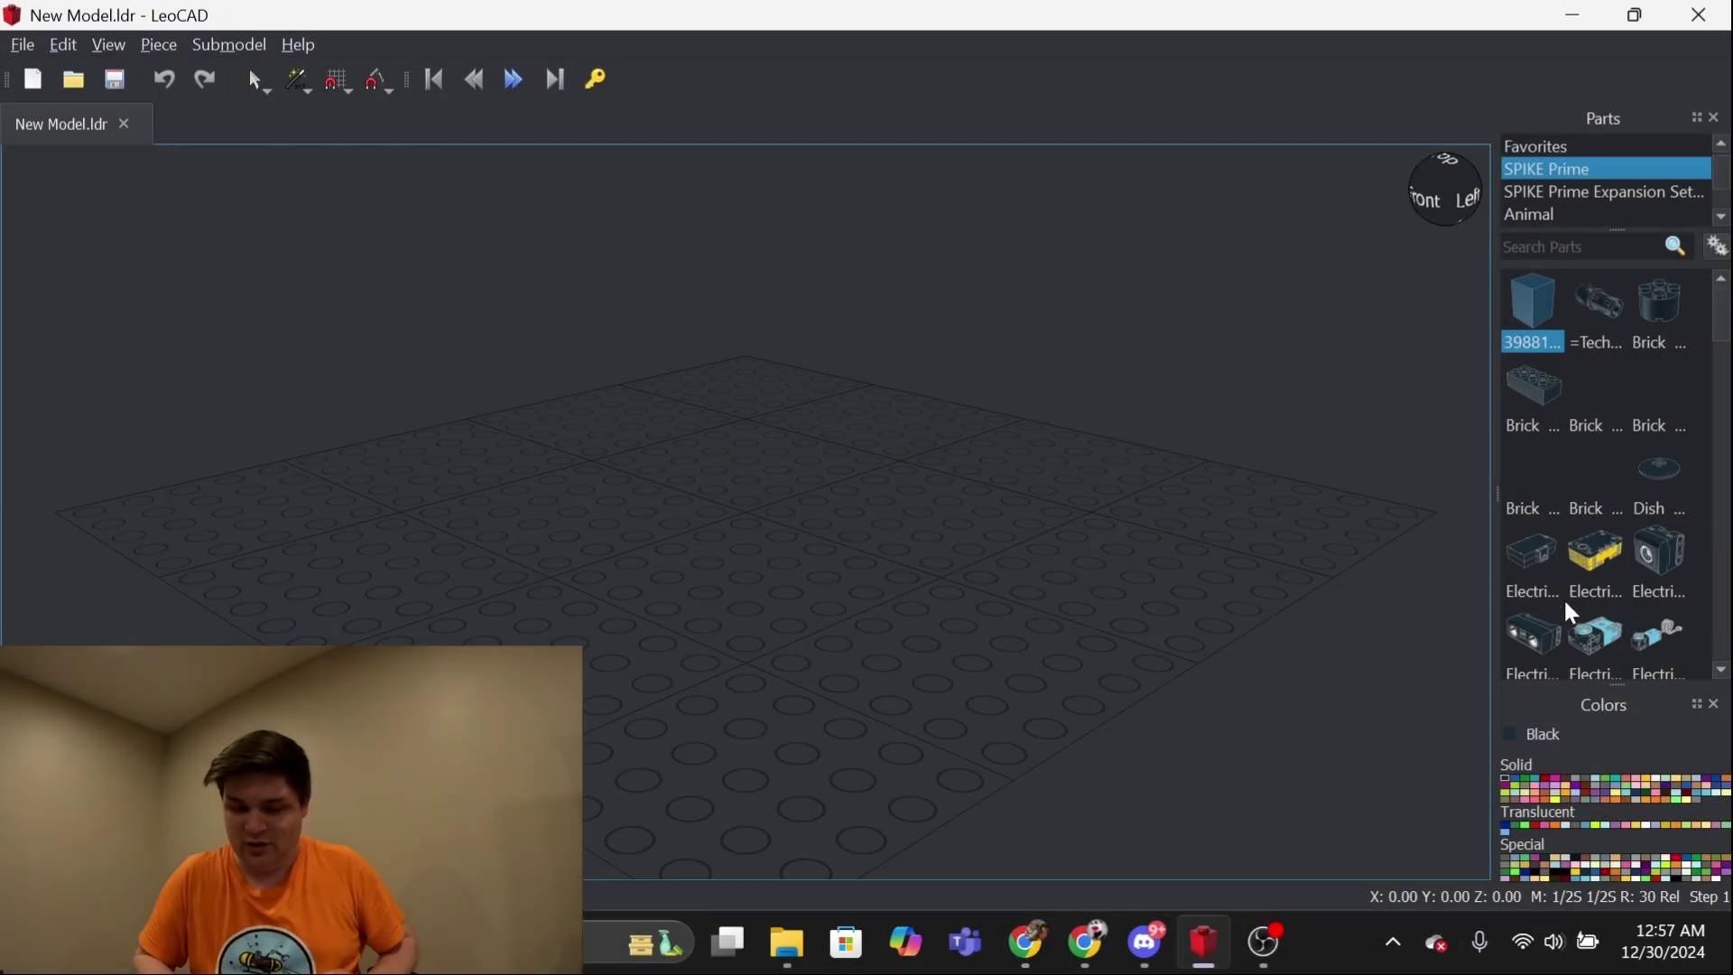
scroll(1564, 598, down, 5)
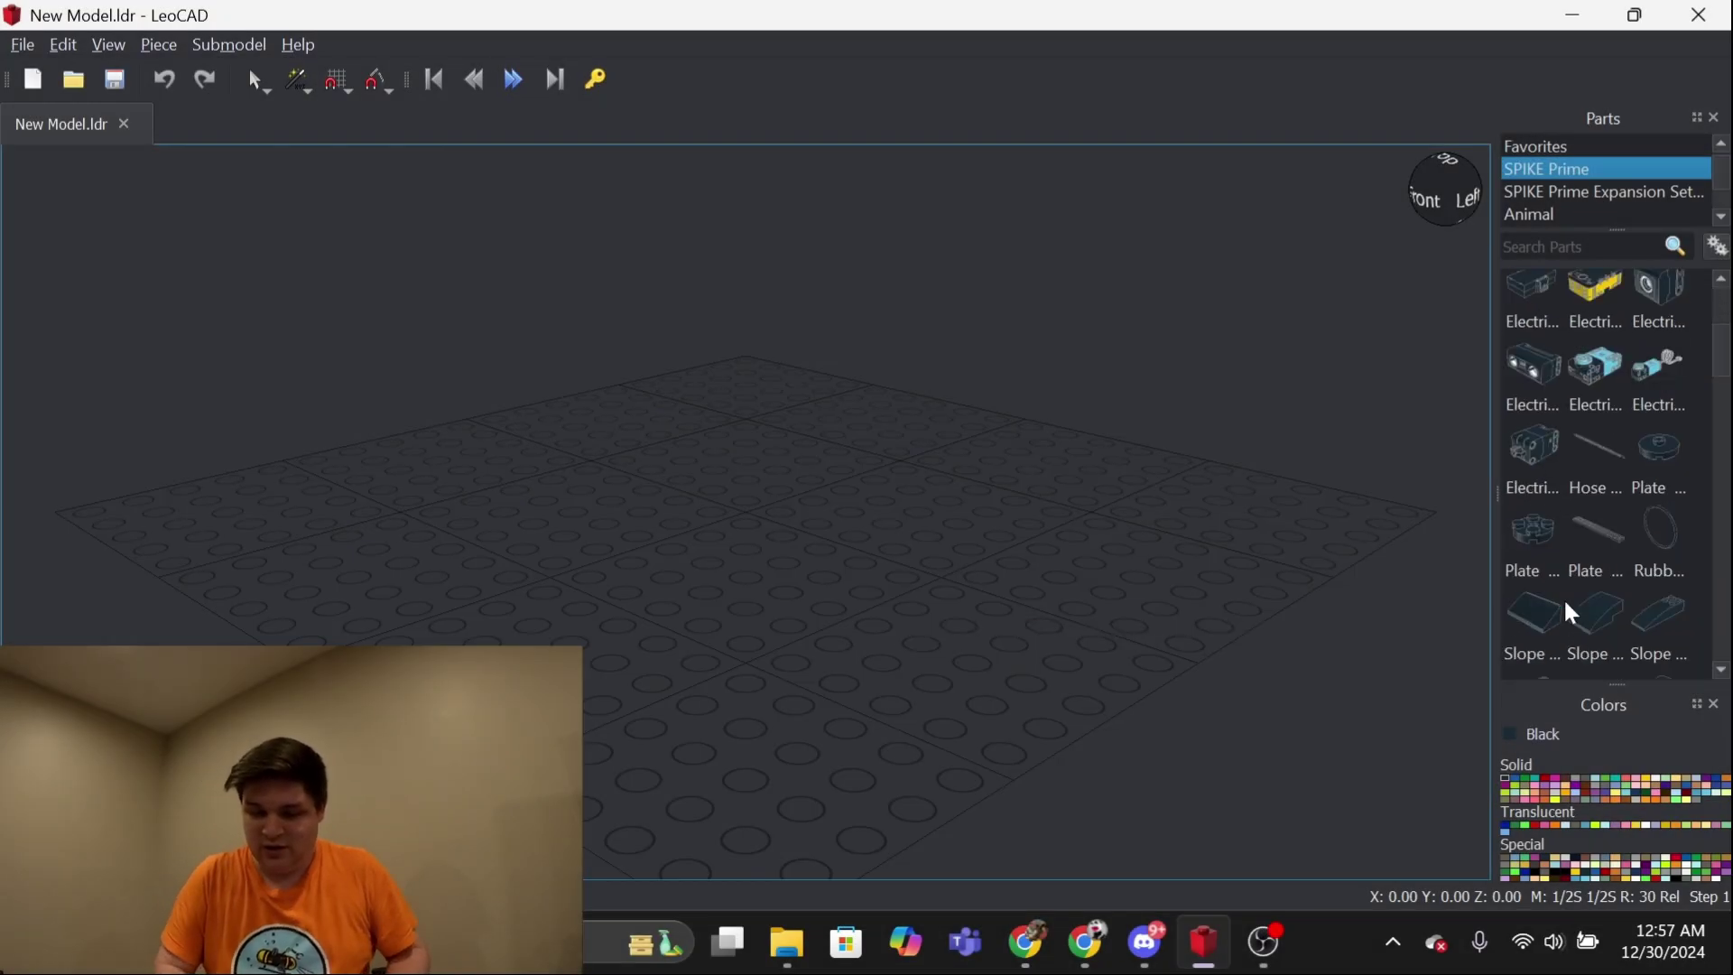
scroll(1564, 597, down, 5)
scroll(1564, 597, down, 3)
scroll(1564, 596, down, 2)
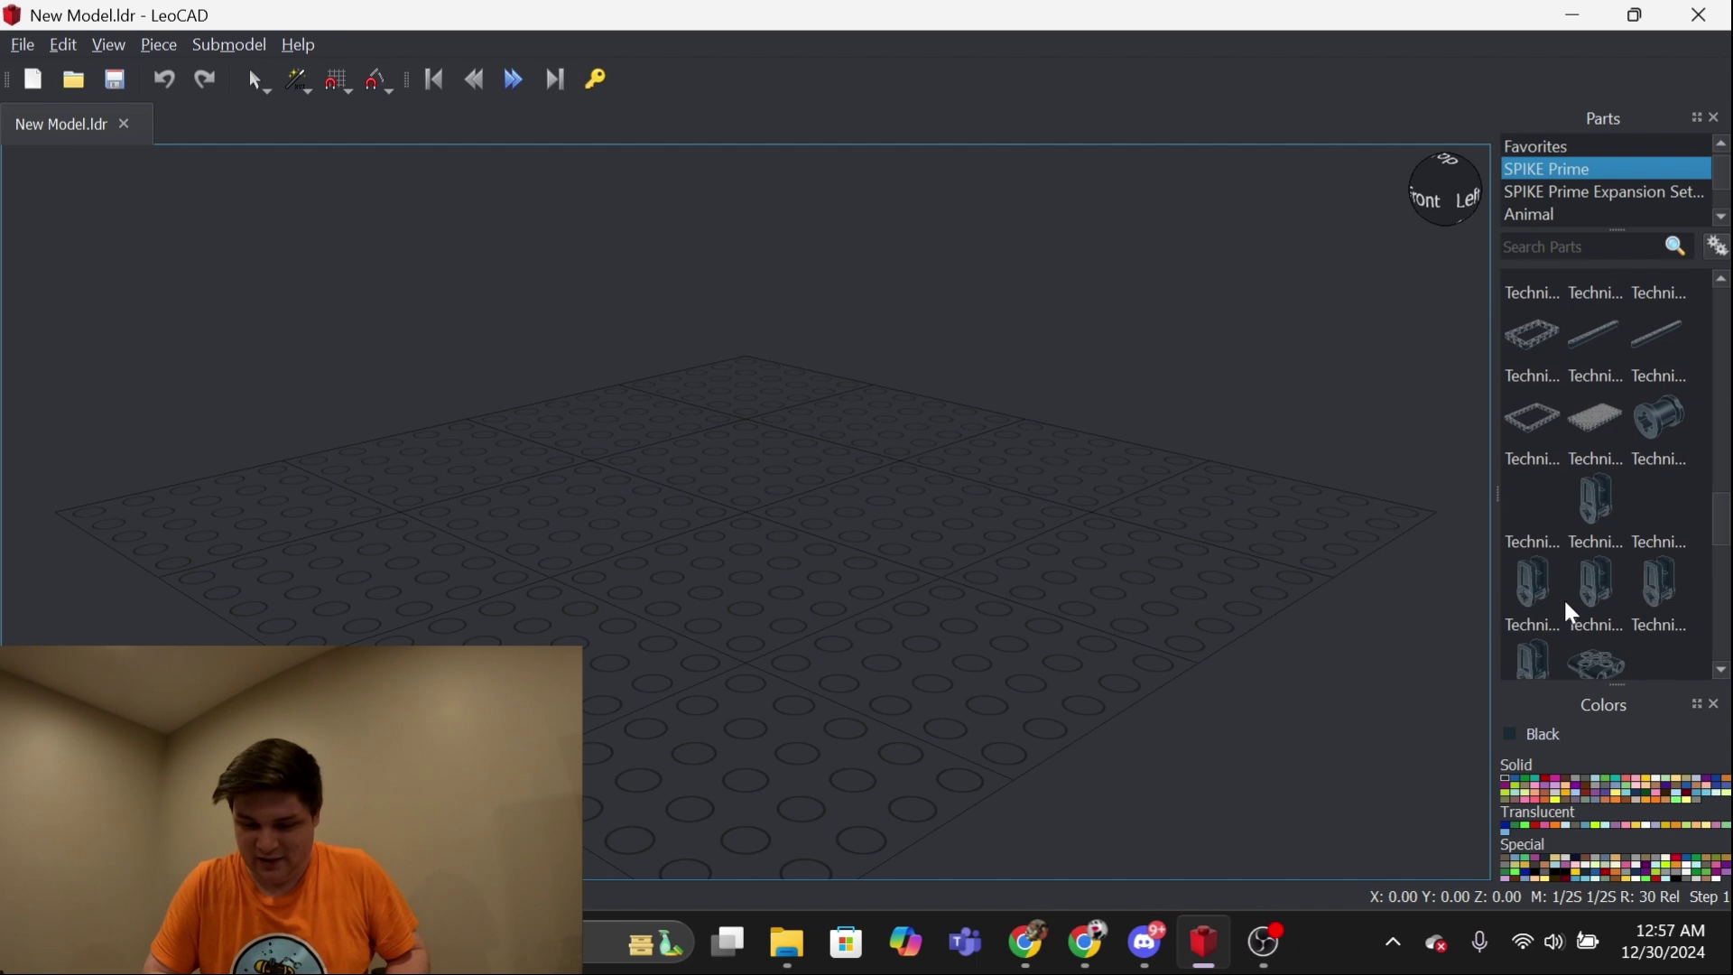
Place a Dark Pink Technic connector on the baseplate, then make Black the working colour
click(1552, 782)
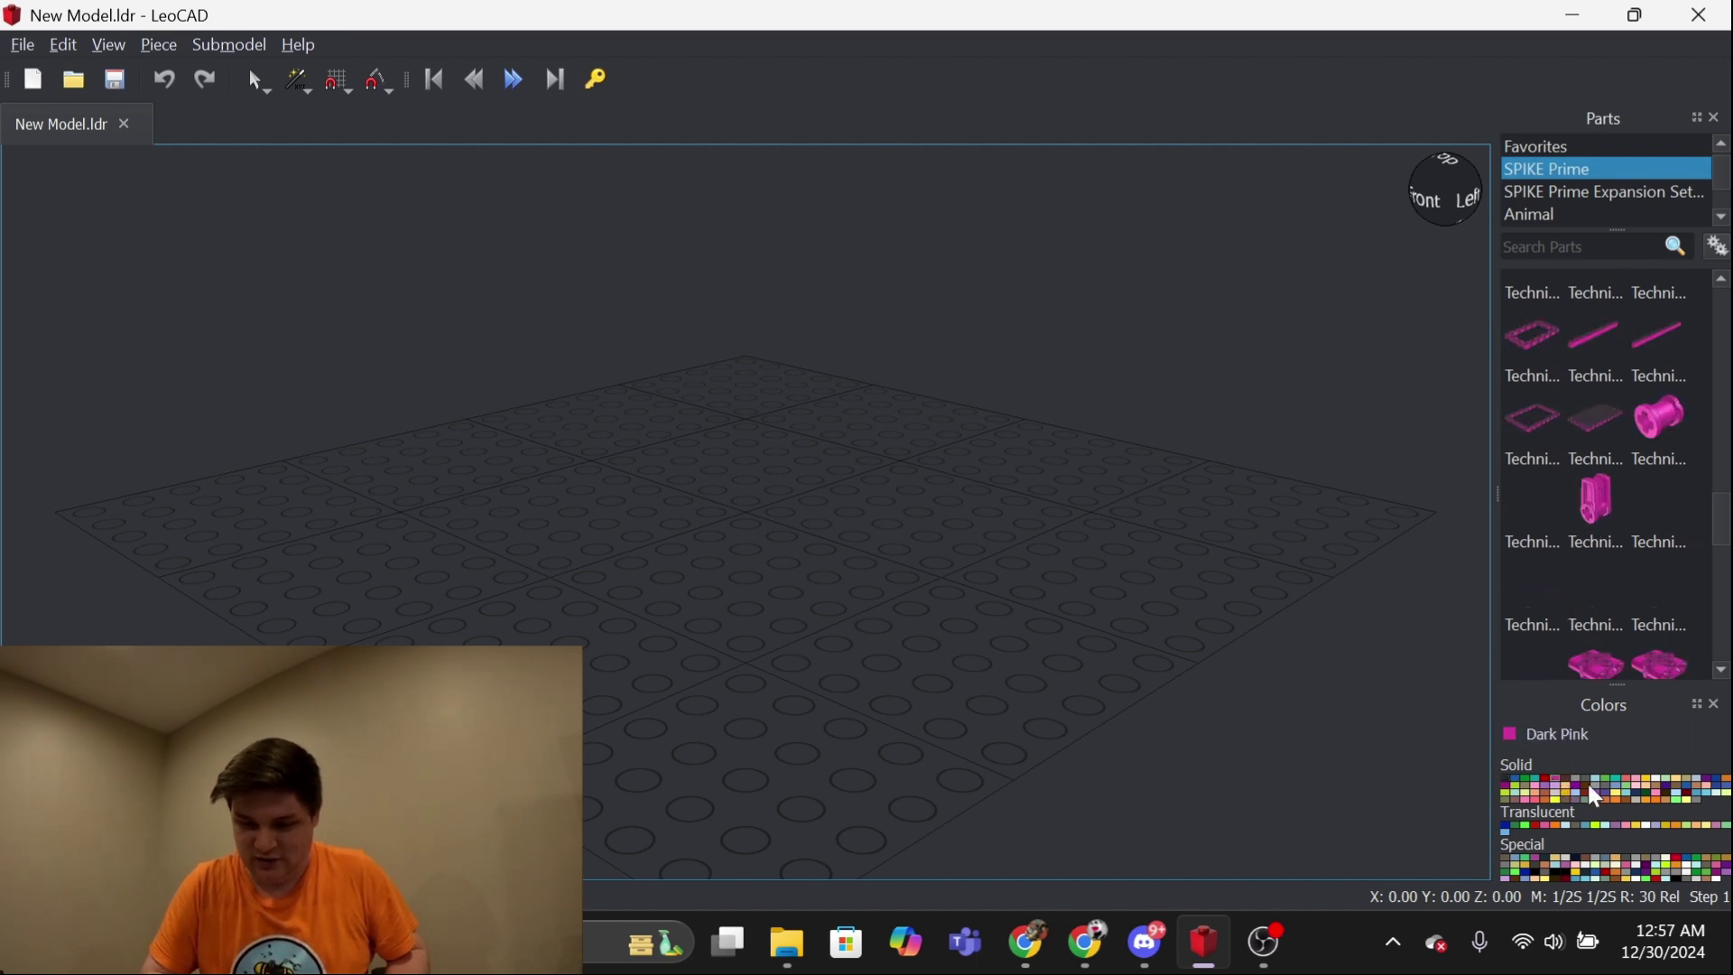
scroll(1584, 627, down, 3)
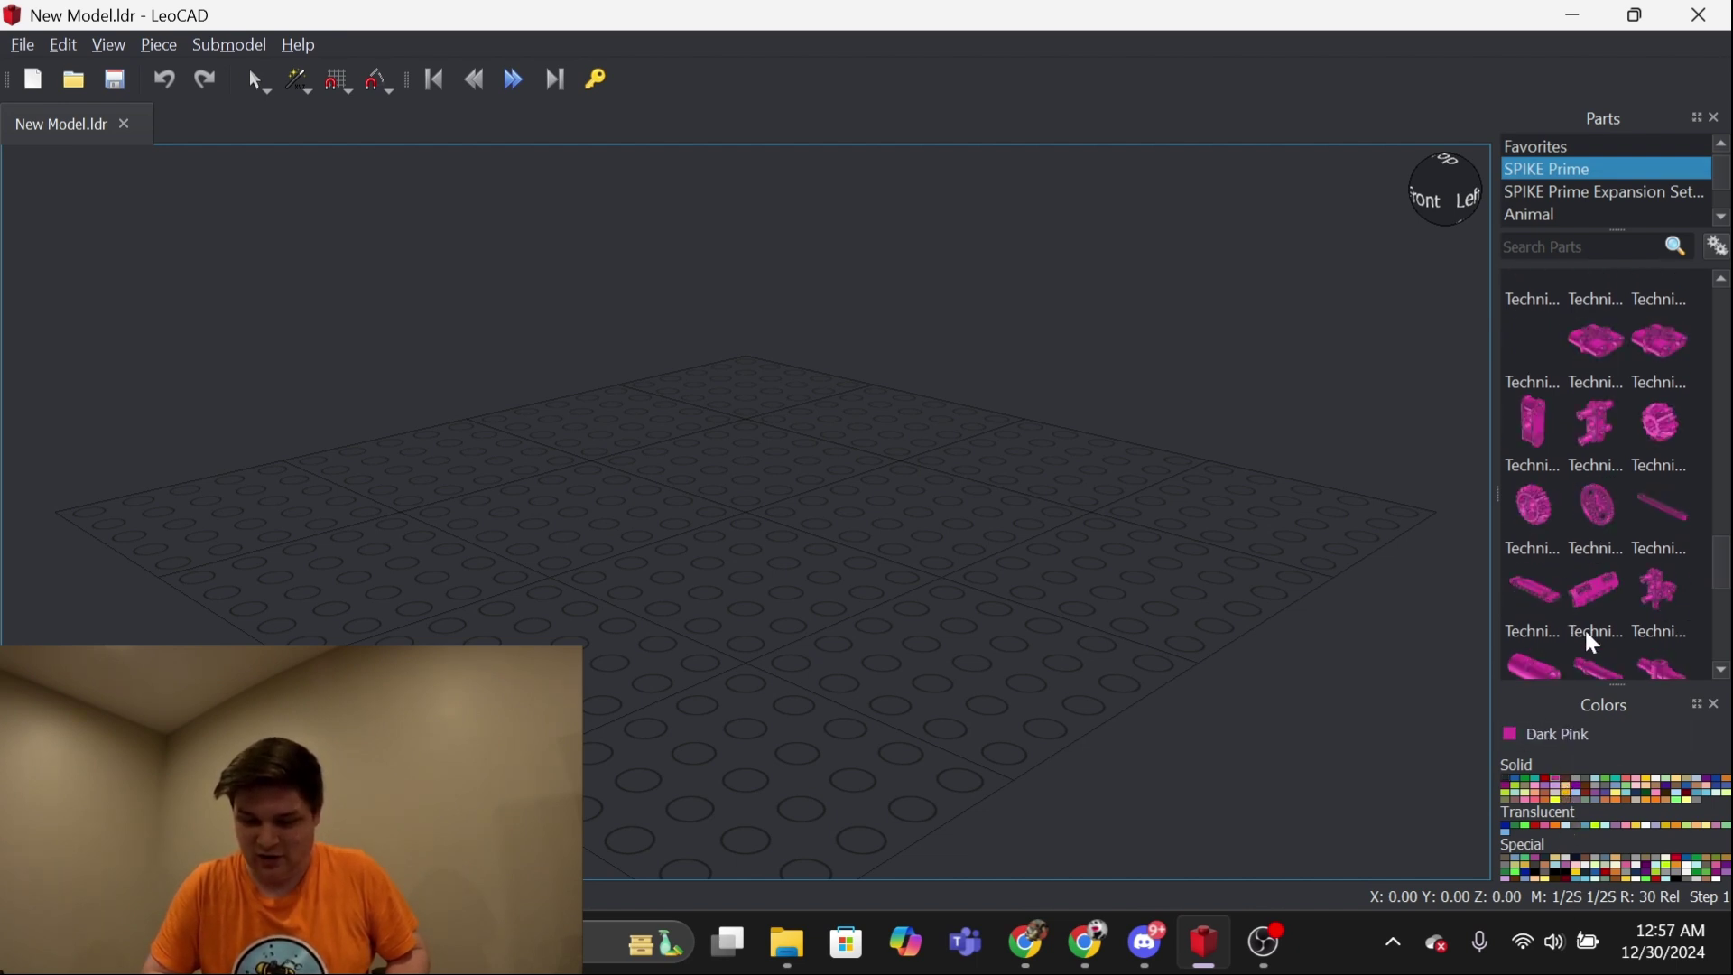
drag(1596, 349, 787, 506)
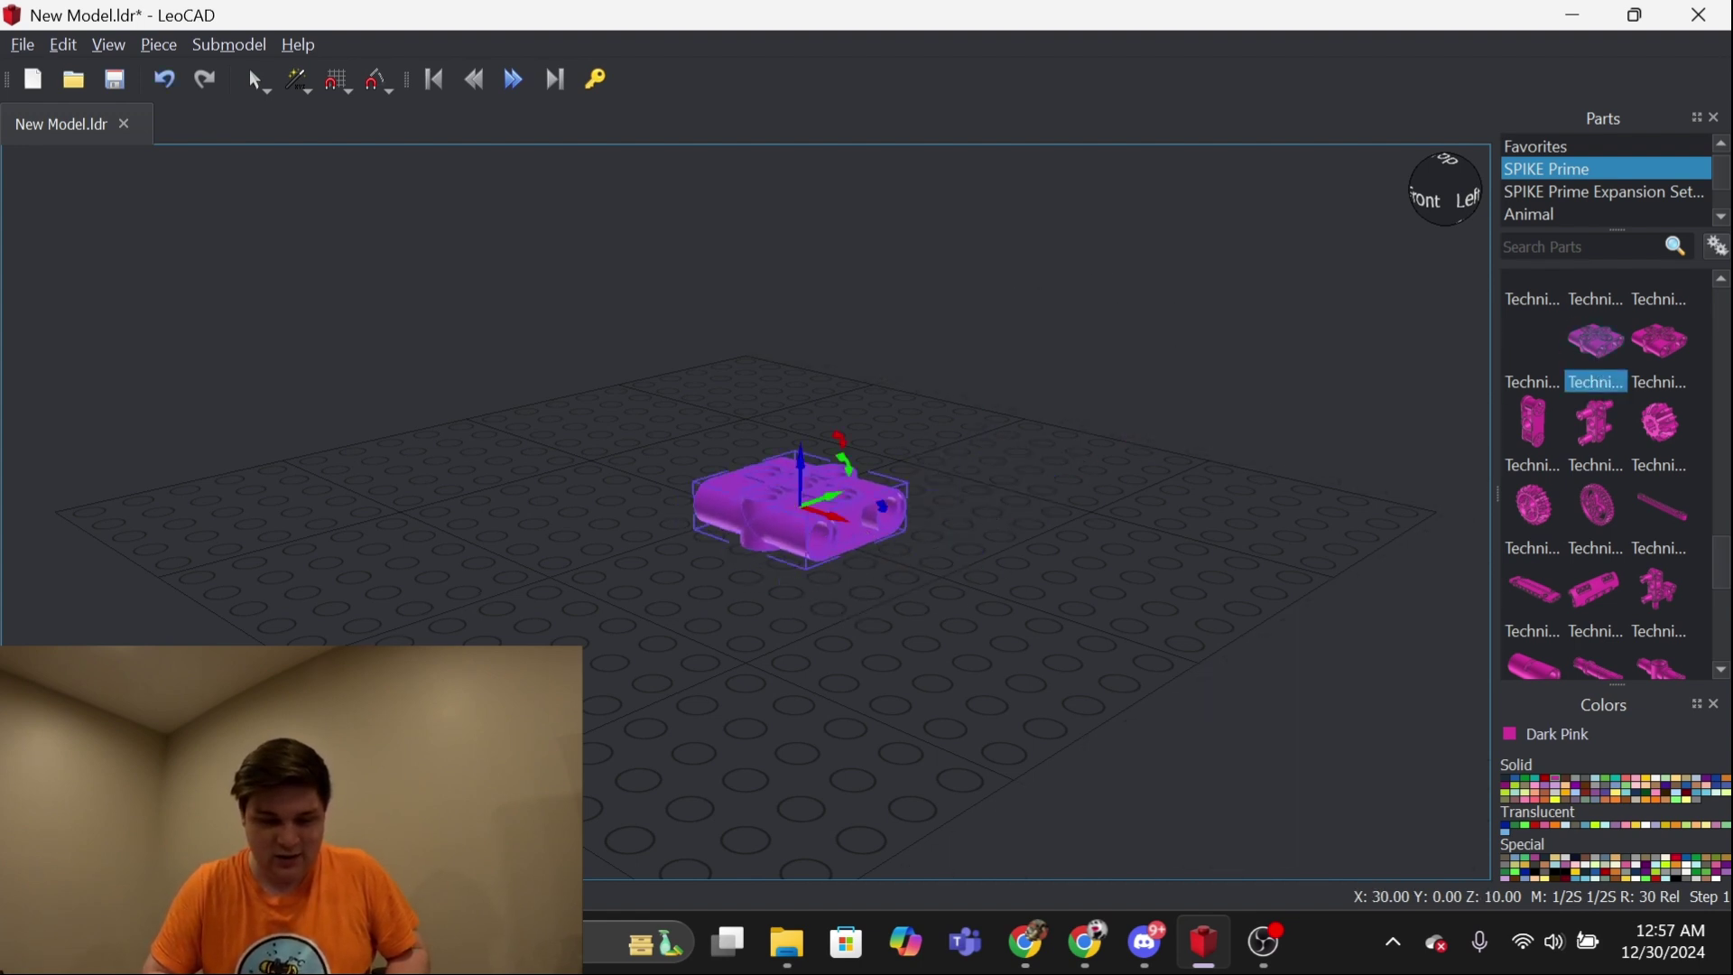
drag(798, 508, 711, 501)
click(866, 505)
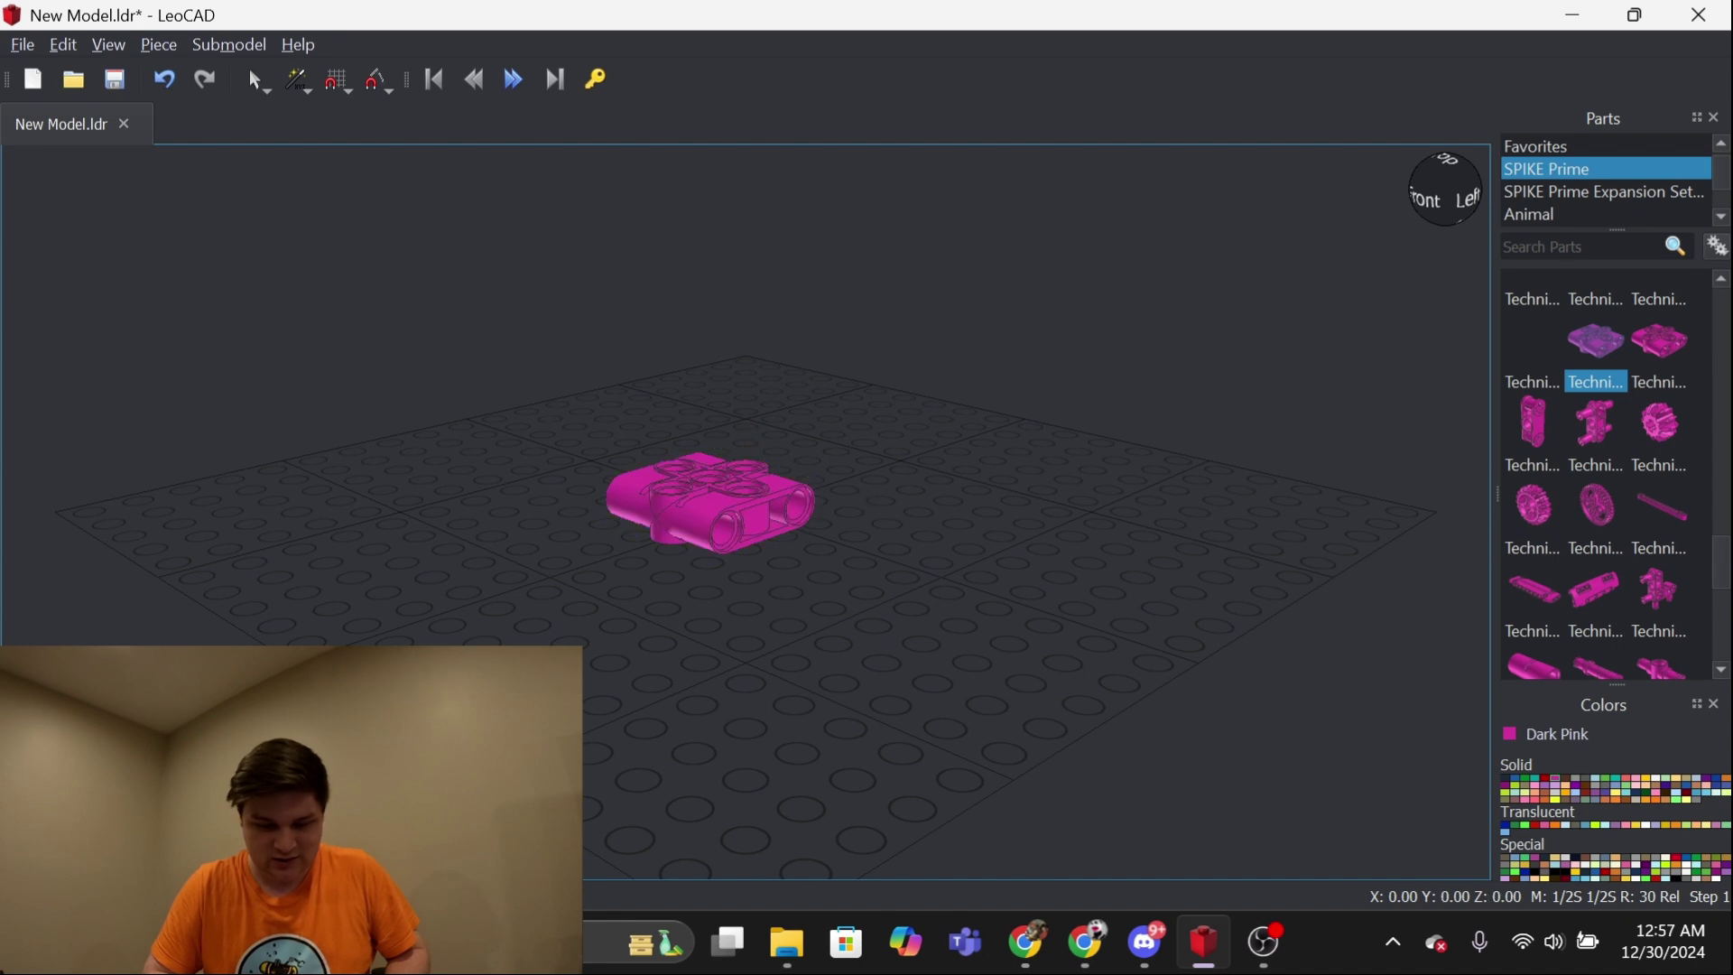
right_drag(854, 587, 867, 650)
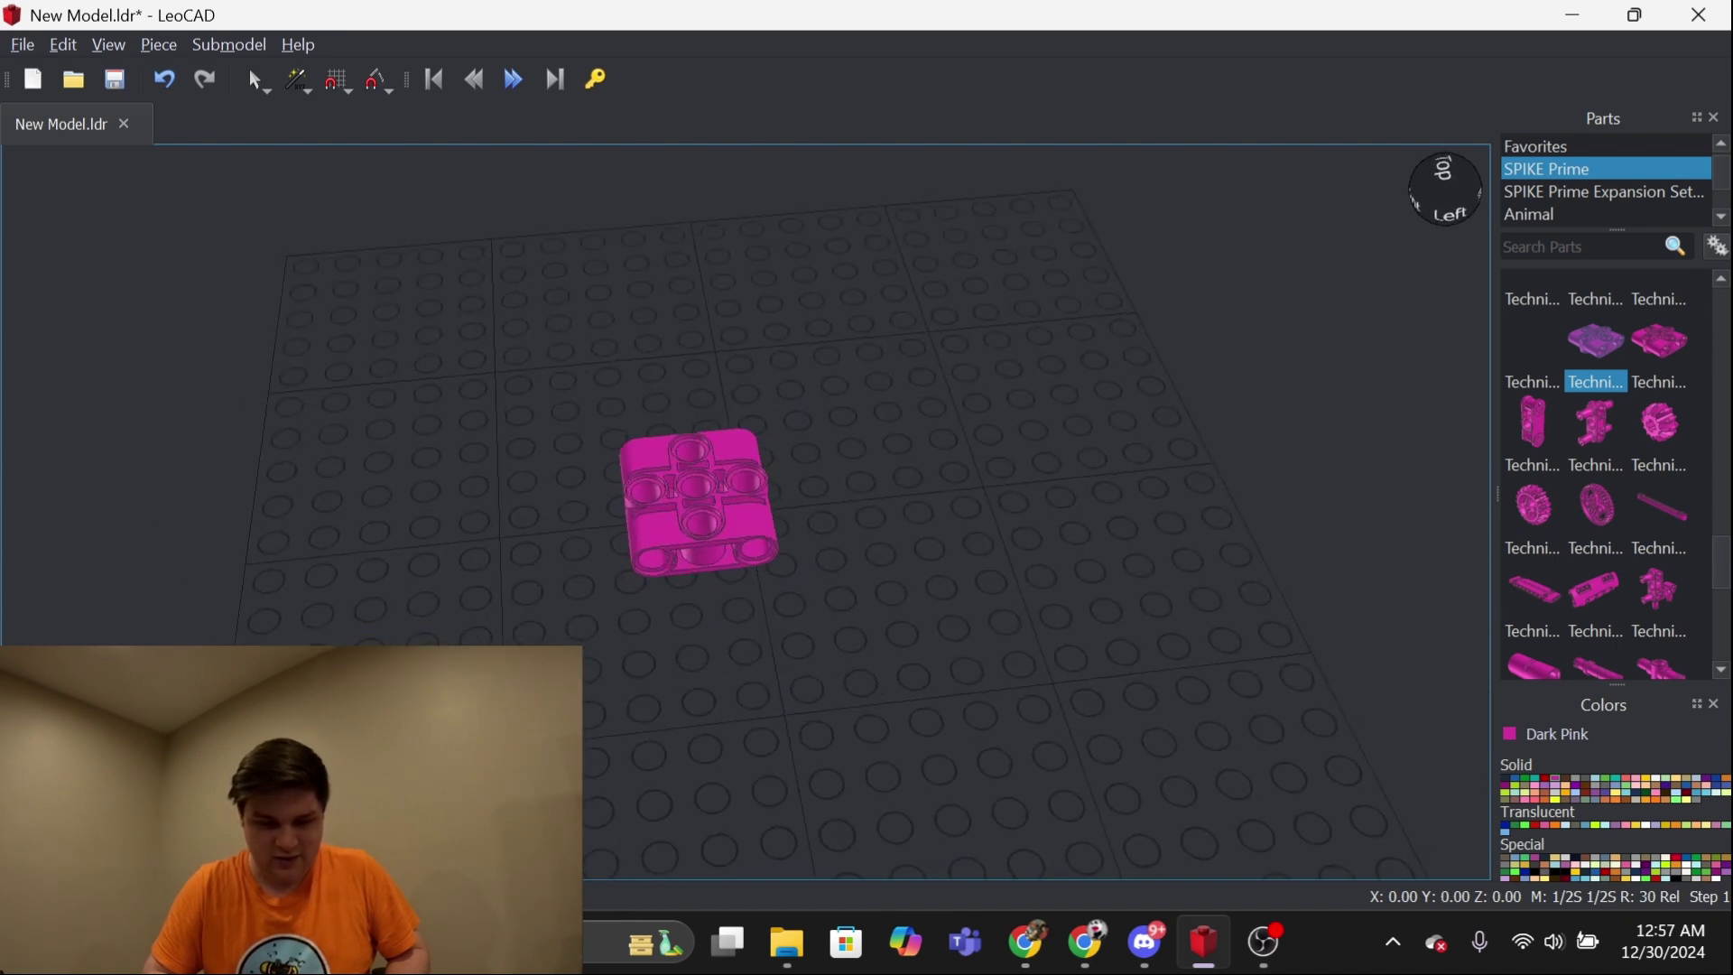
scroll(1626, 494, down, 1)
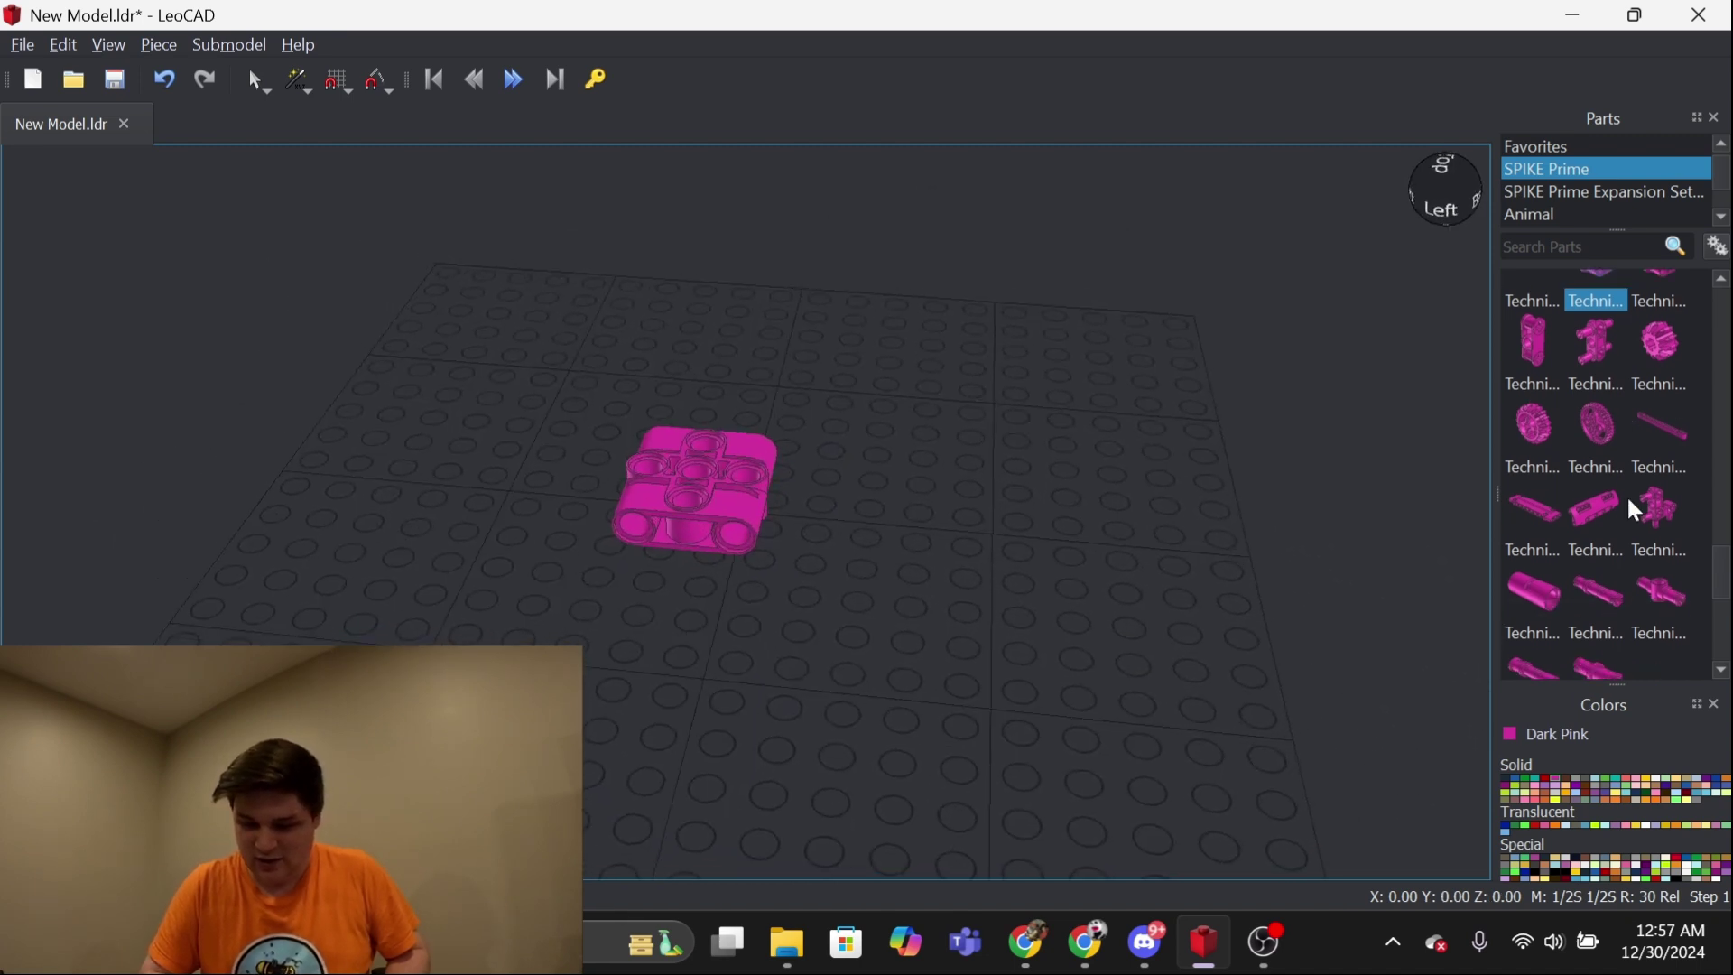
click(1507, 781)
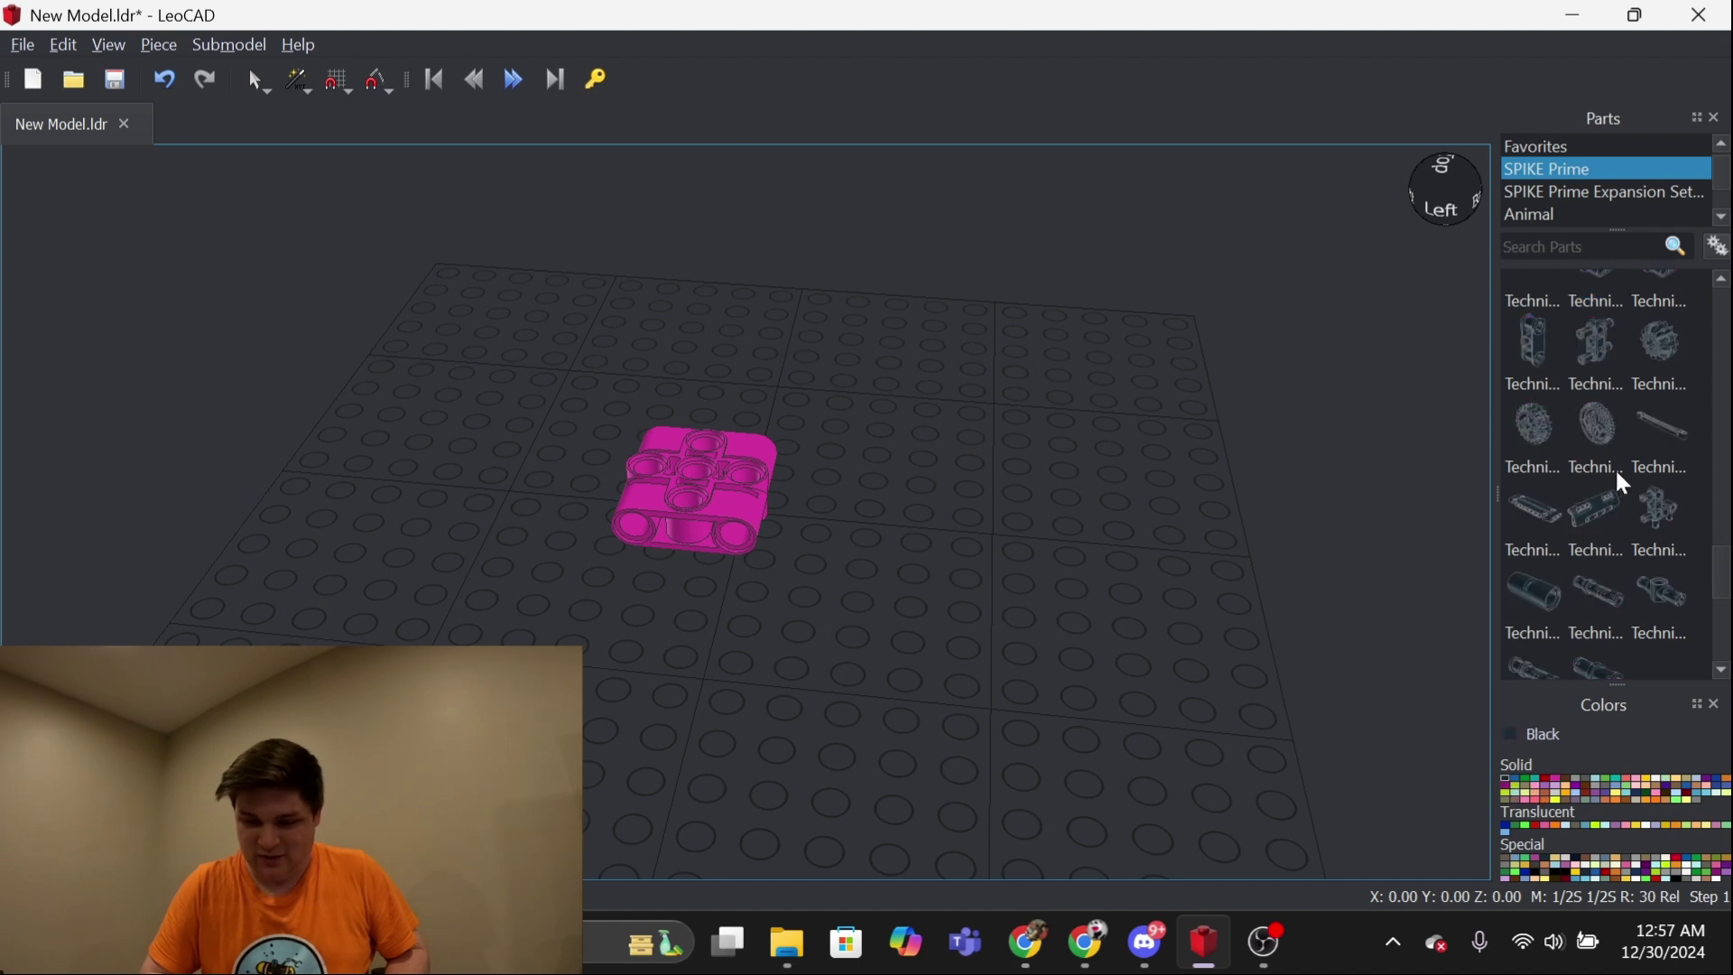
scroll(1615, 468, up, 2)
scroll(1616, 467, up, 1)
scroll(1615, 467, up, 2)
scroll(1616, 468, up, 1)
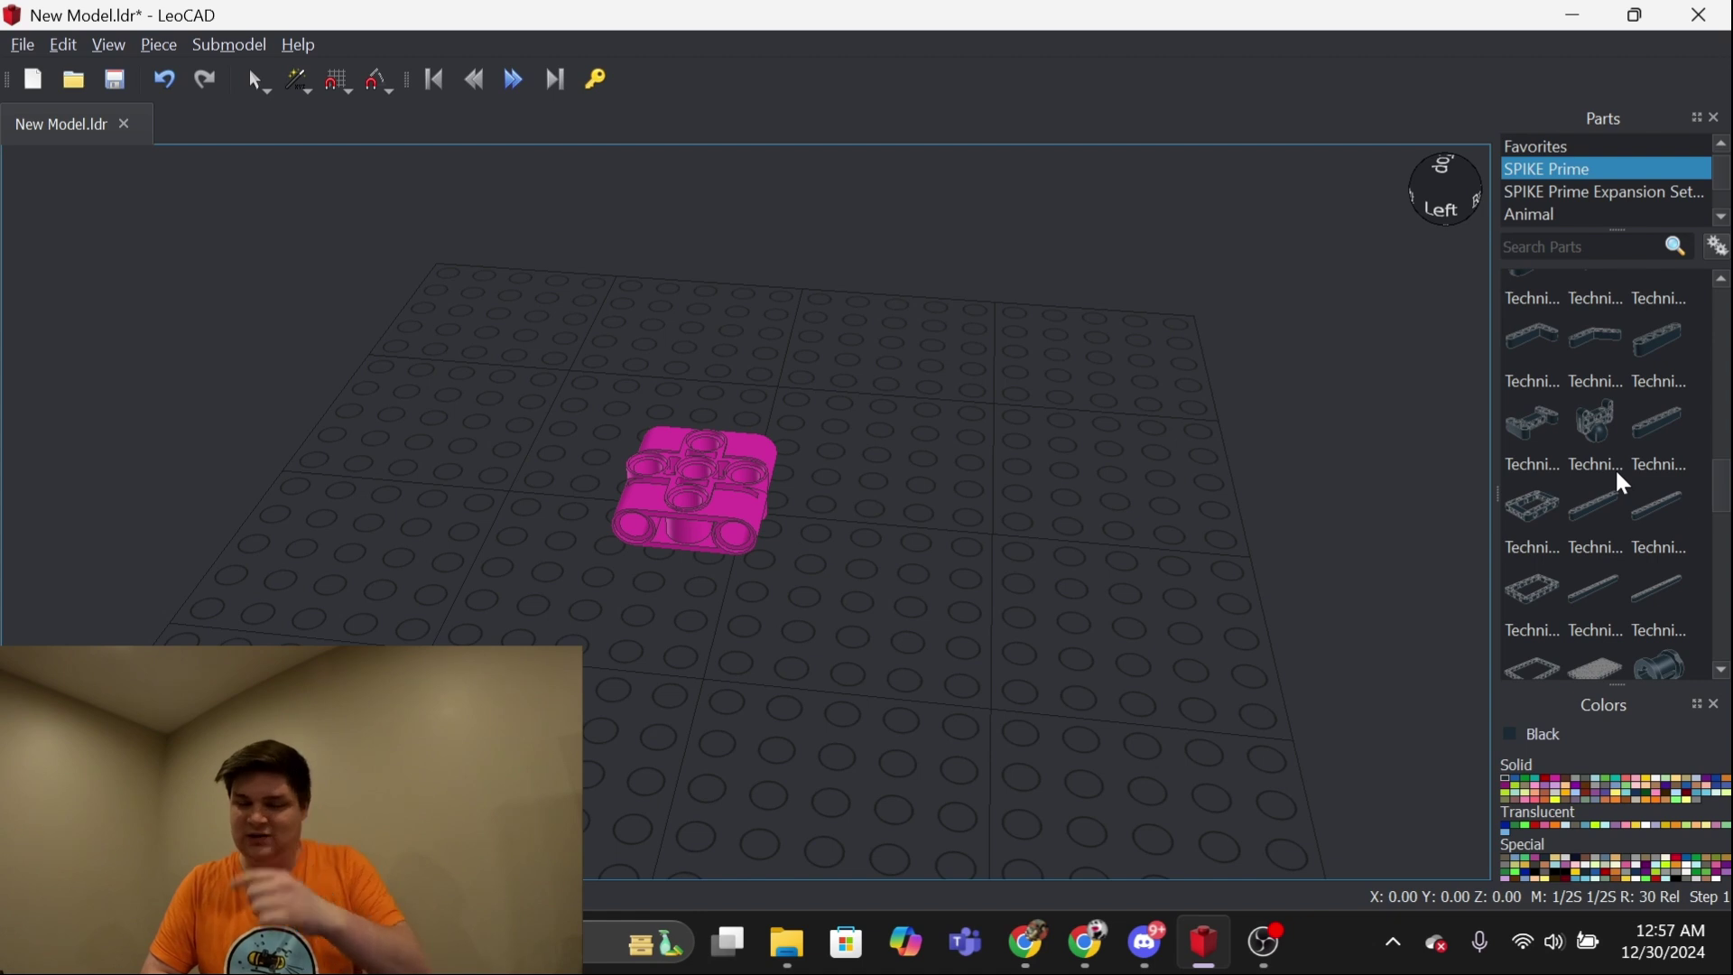
scroll(1614, 467, up, 3)
scroll(1615, 467, up, 3)
scroll(1615, 468, up, 1)
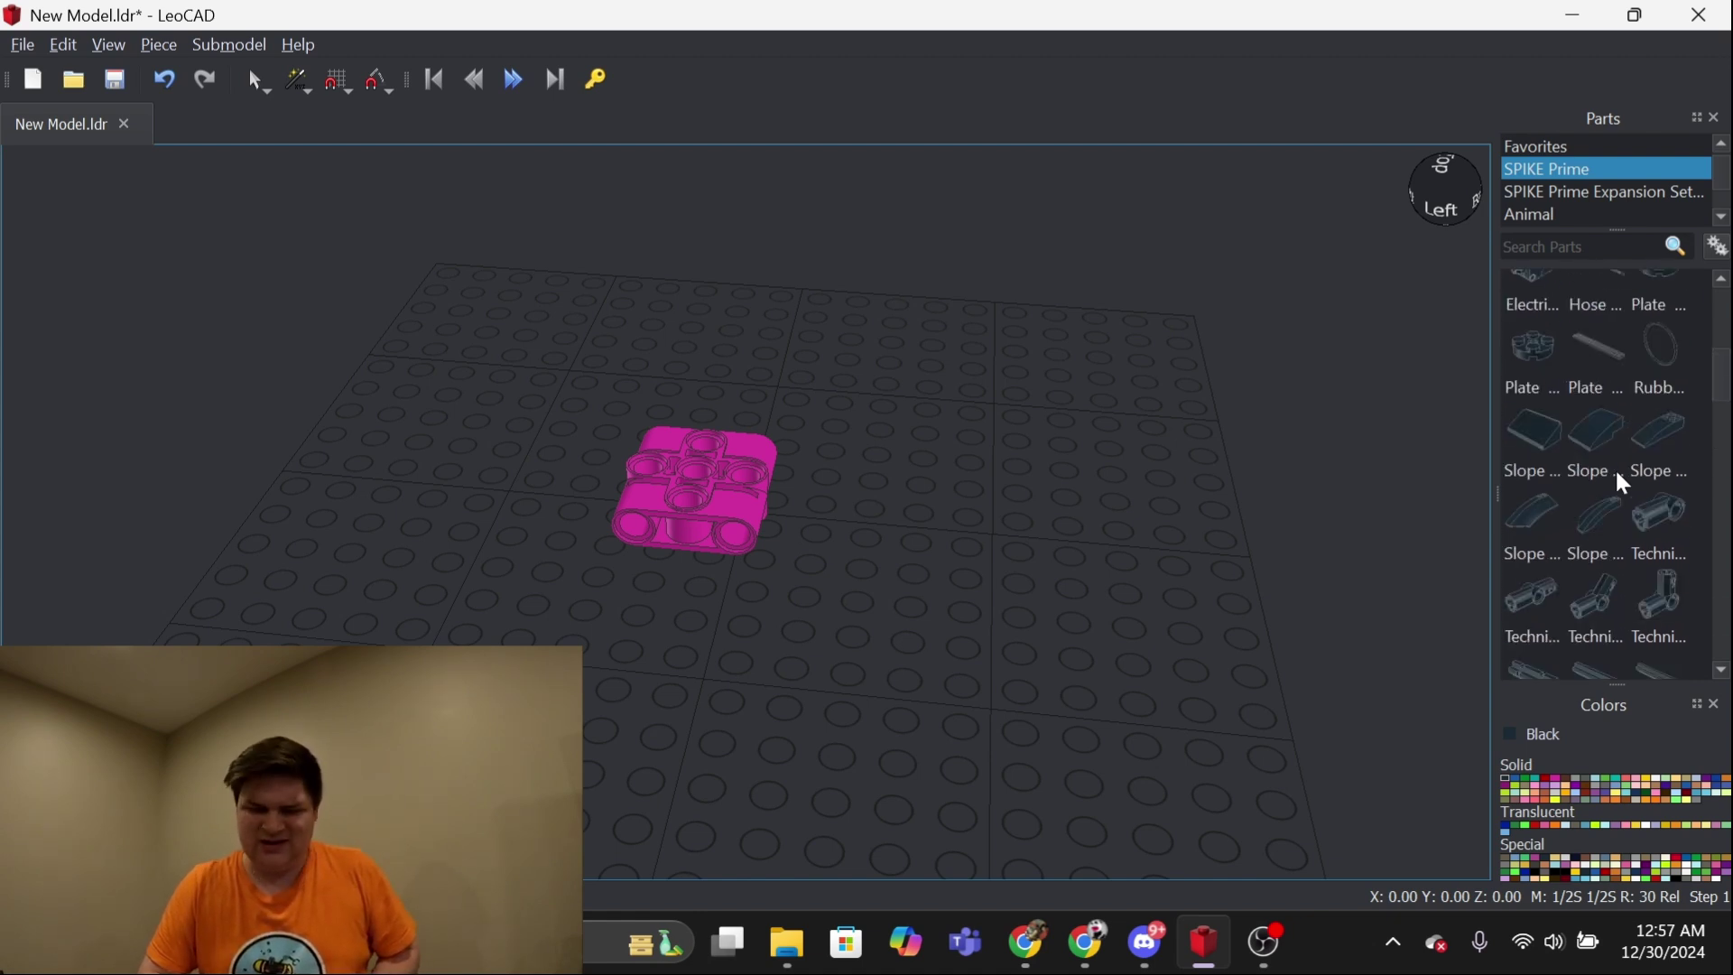
scroll(1614, 467, down, 2)
scroll(1616, 467, down, 2)
scroll(1615, 468, down, 1)
scroll(1616, 467, down, 1)
scroll(1615, 468, down, 1)
scroll(1616, 468, down, 1)
scroll(1615, 468, down, 1)
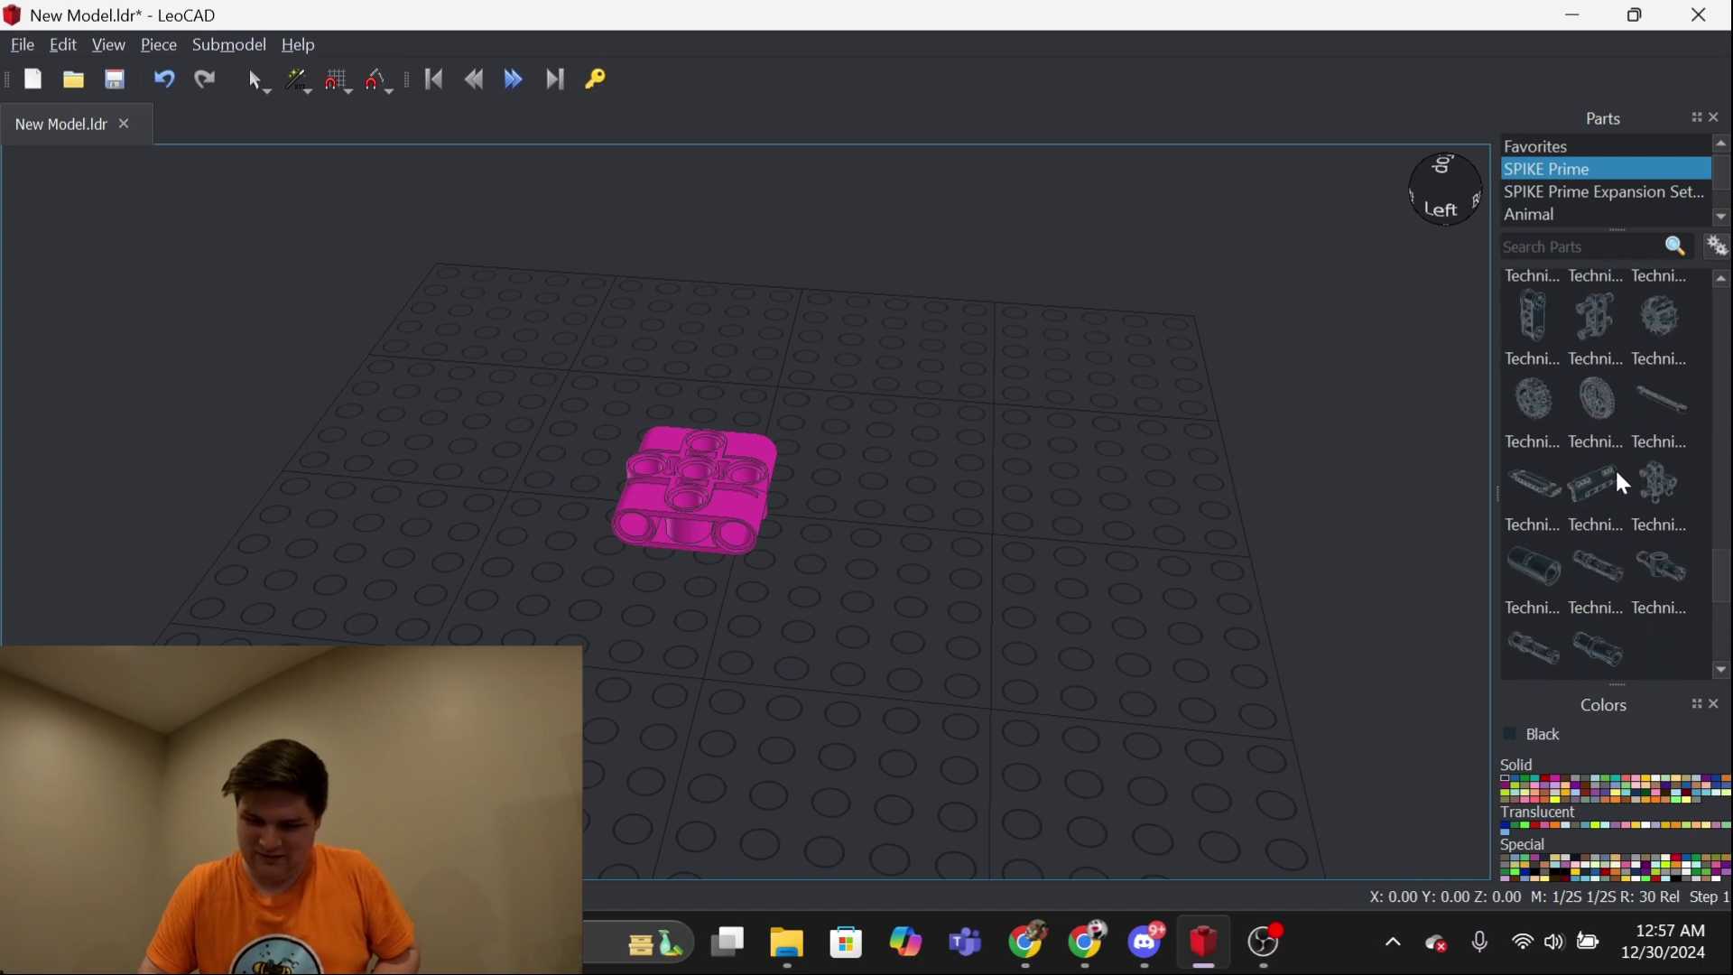
scroll(1616, 467, down, 1)
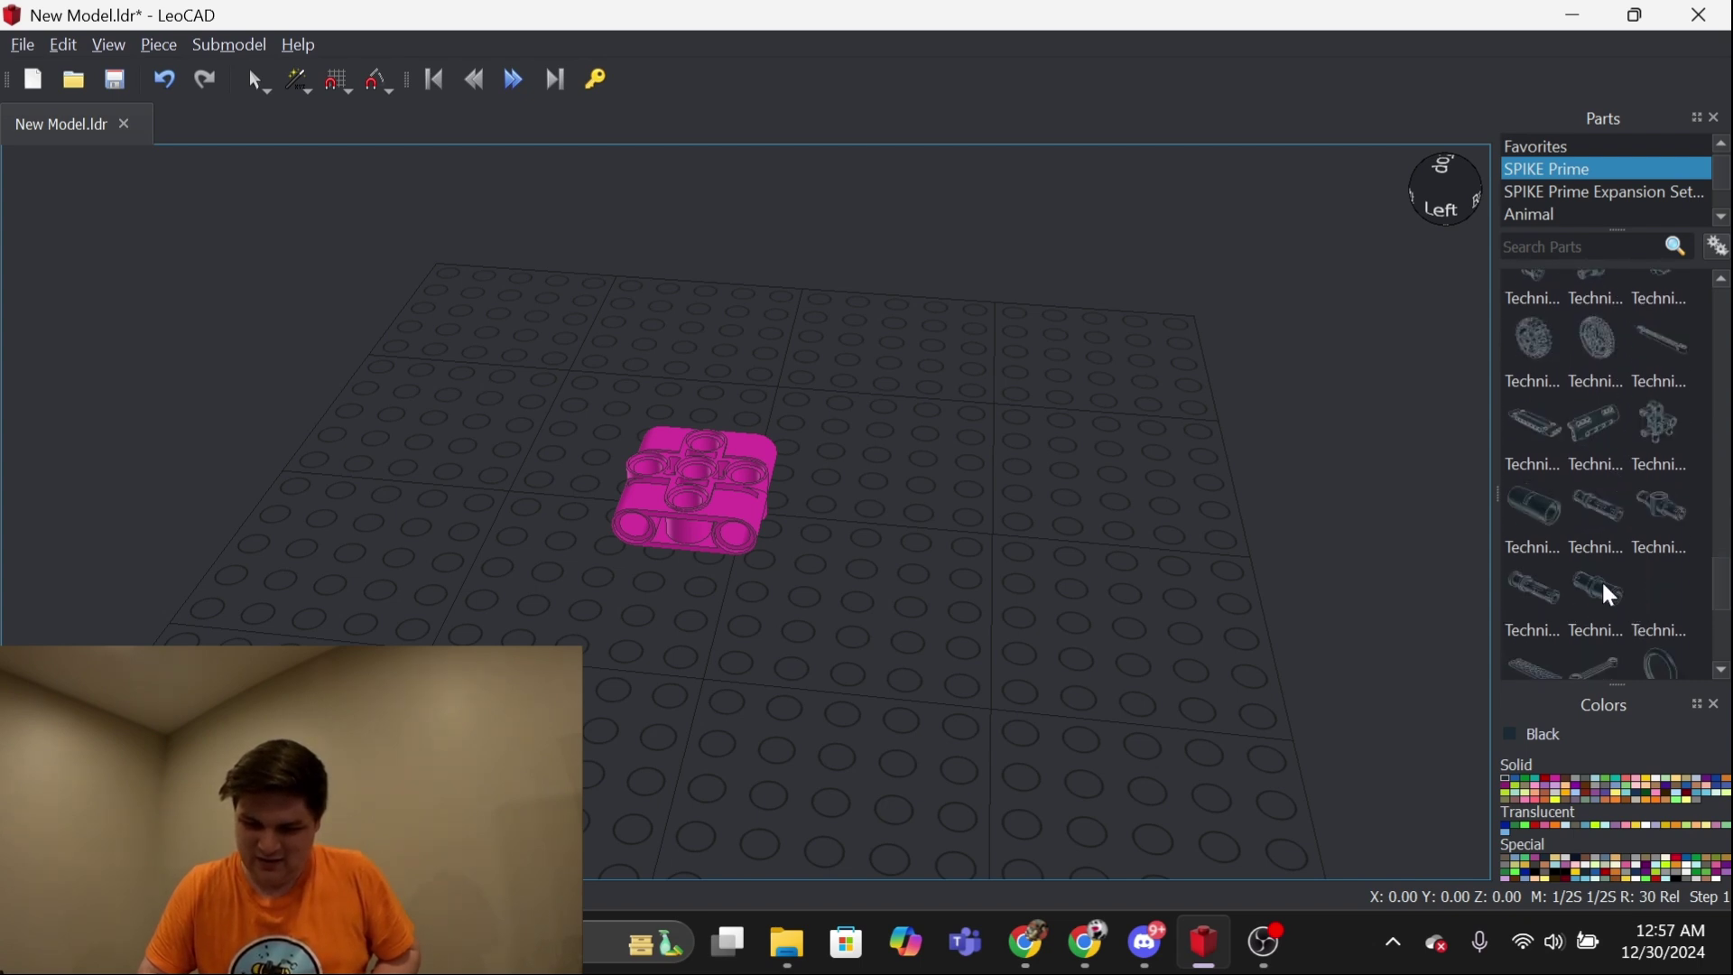
Add a black pin beside the pink piece and rotate it 30 degrees
drag(1602, 581, 1426, 607)
drag(900, 563, 871, 588)
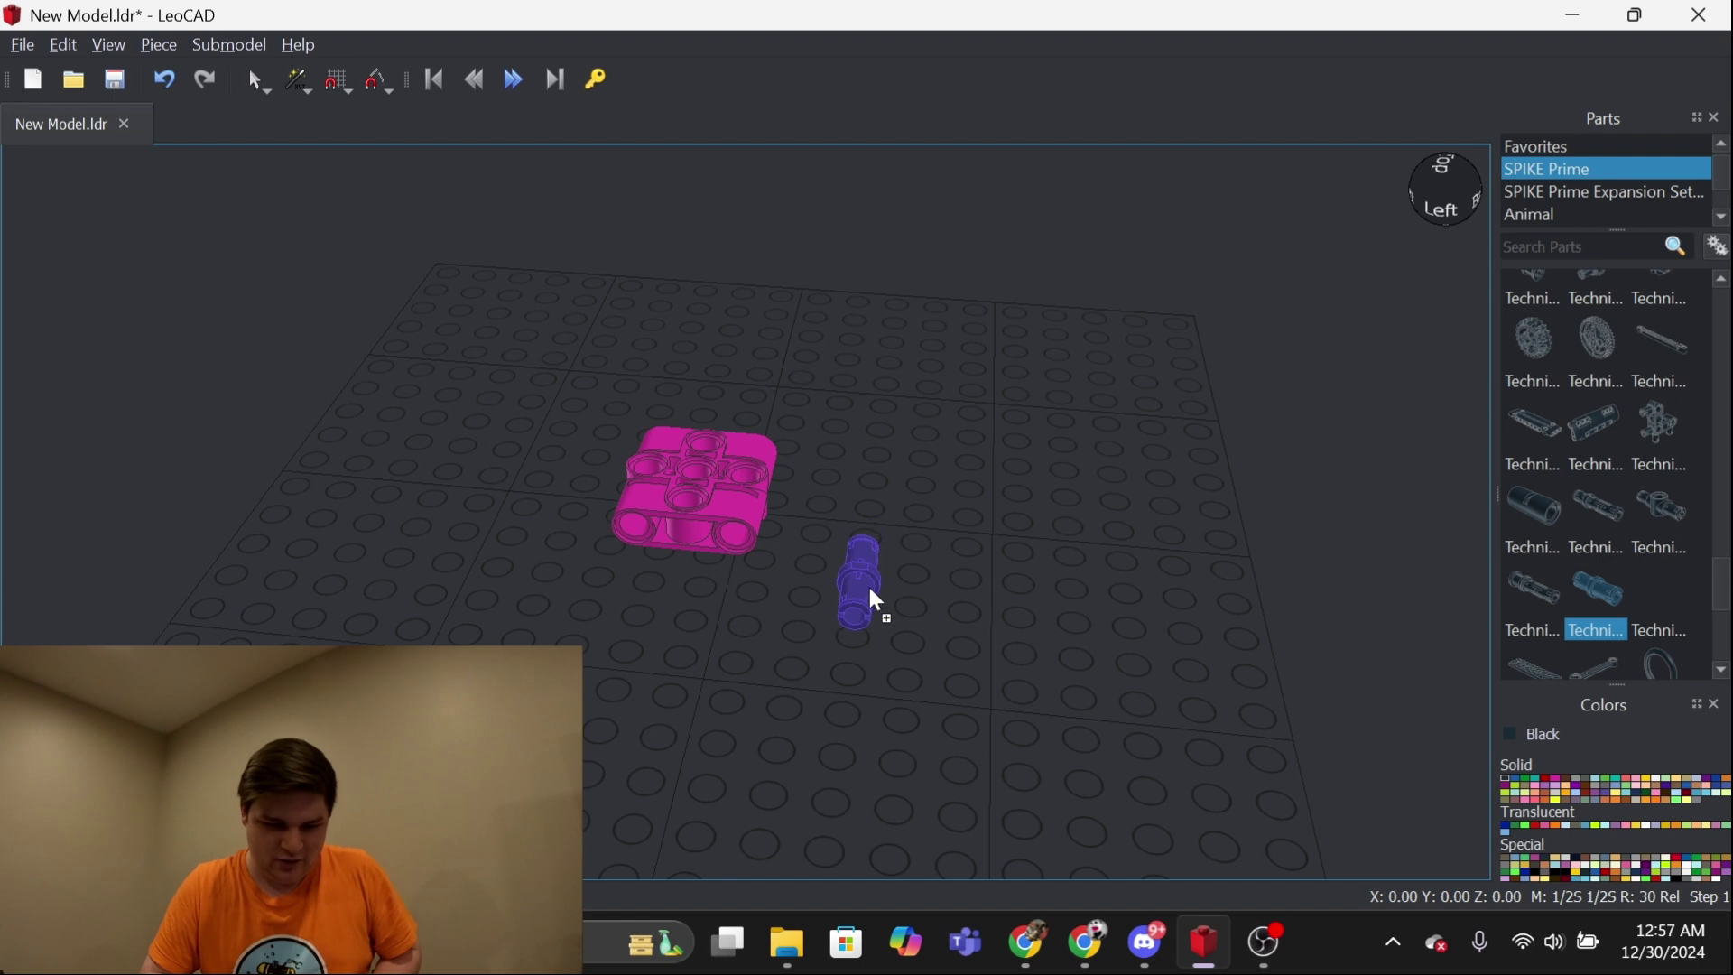
right_drag(1056, 646, 1188, 638)
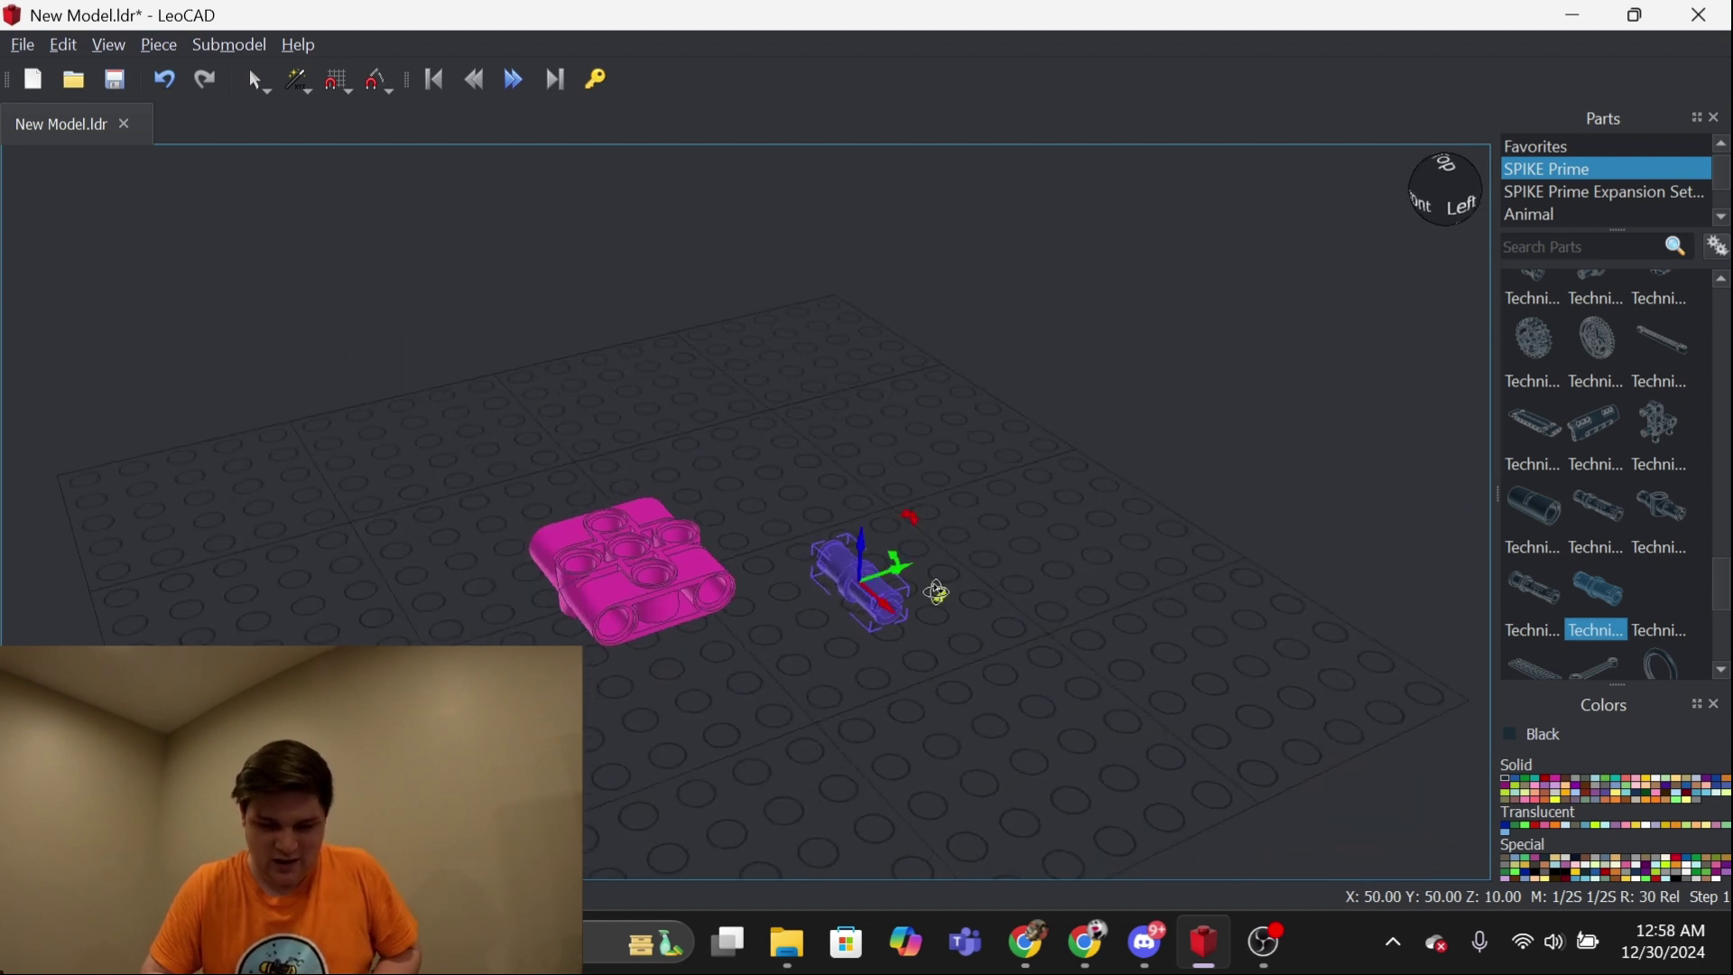
drag(935, 592, 1040, 579)
right_drag(1026, 673, 1196, 644)
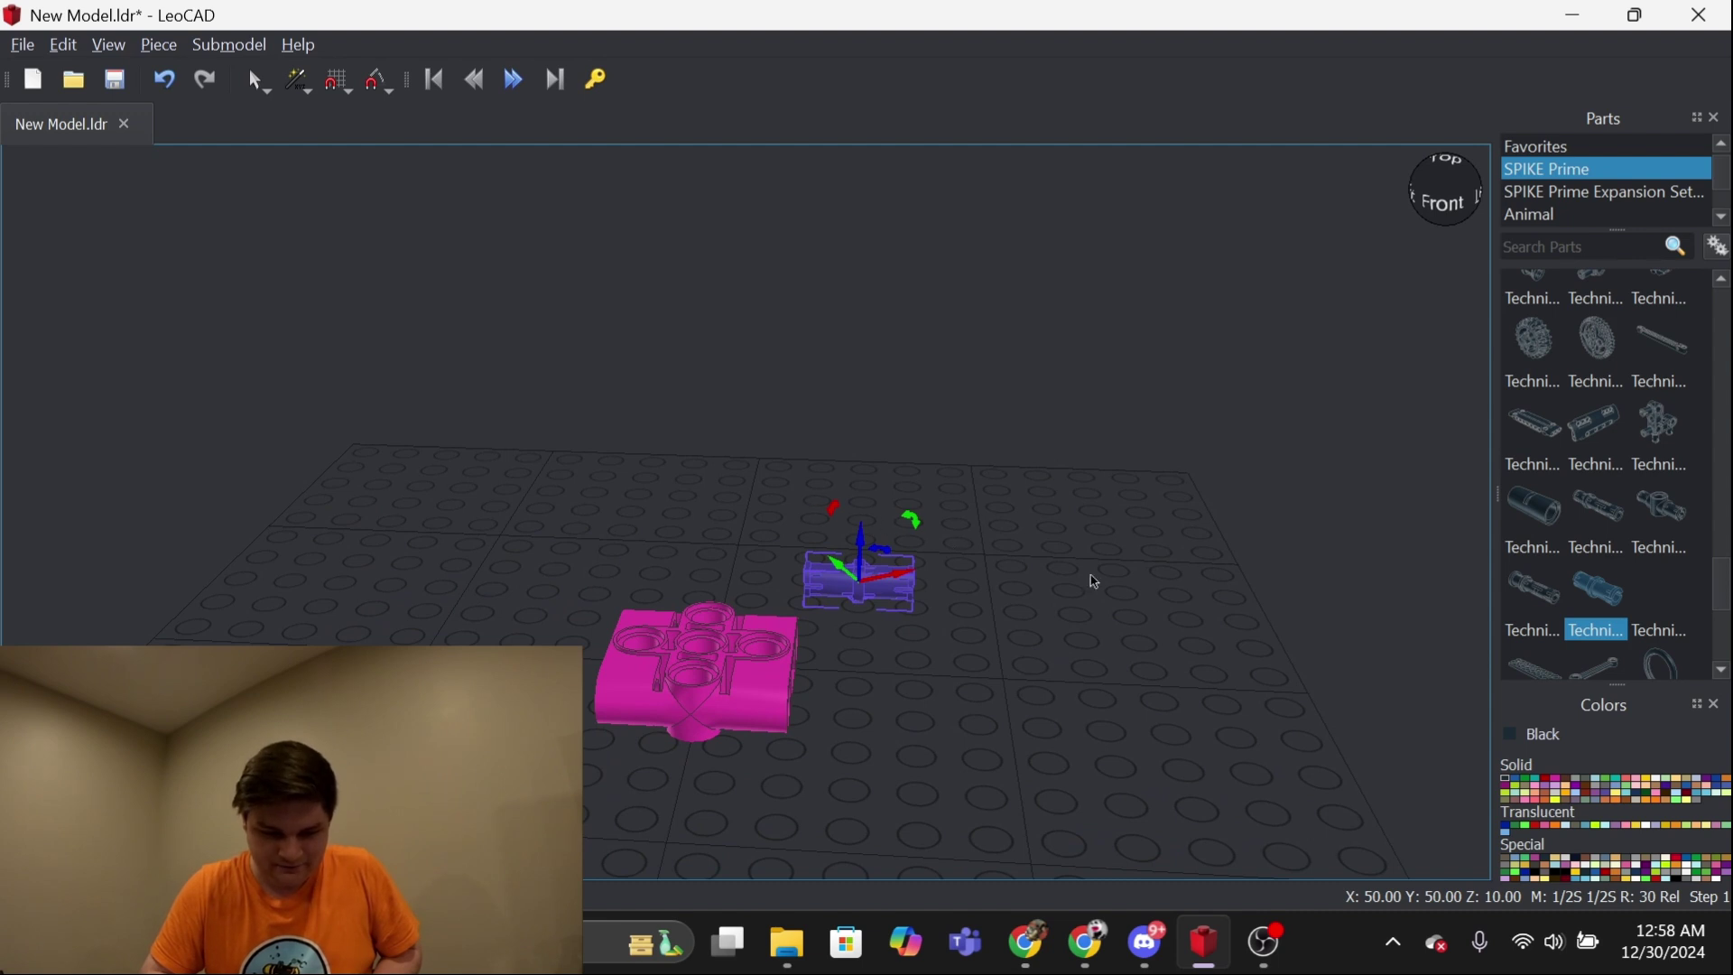
drag(910, 523, 911, 523)
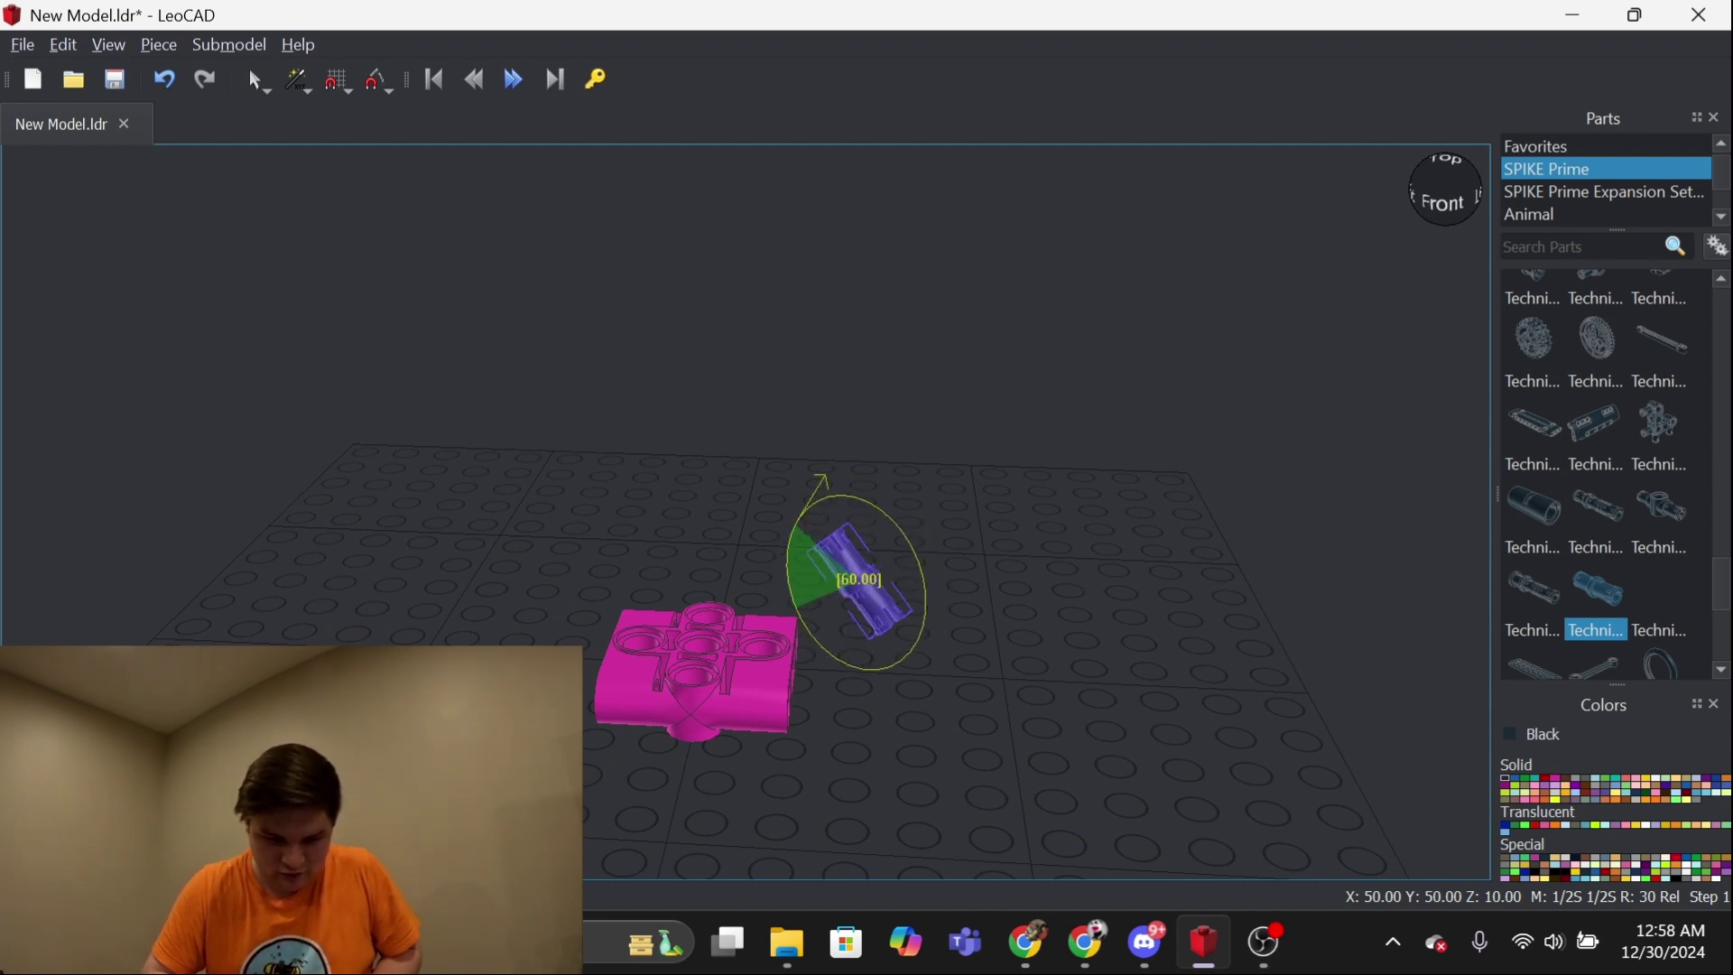
drag(910, 523, 1090, 584)
right_drag(1090, 584, 1165, 569)
Cut the pin, paste it back on the baseplate, and stand it upright
right_click(1025, 590)
click(1147, 8)
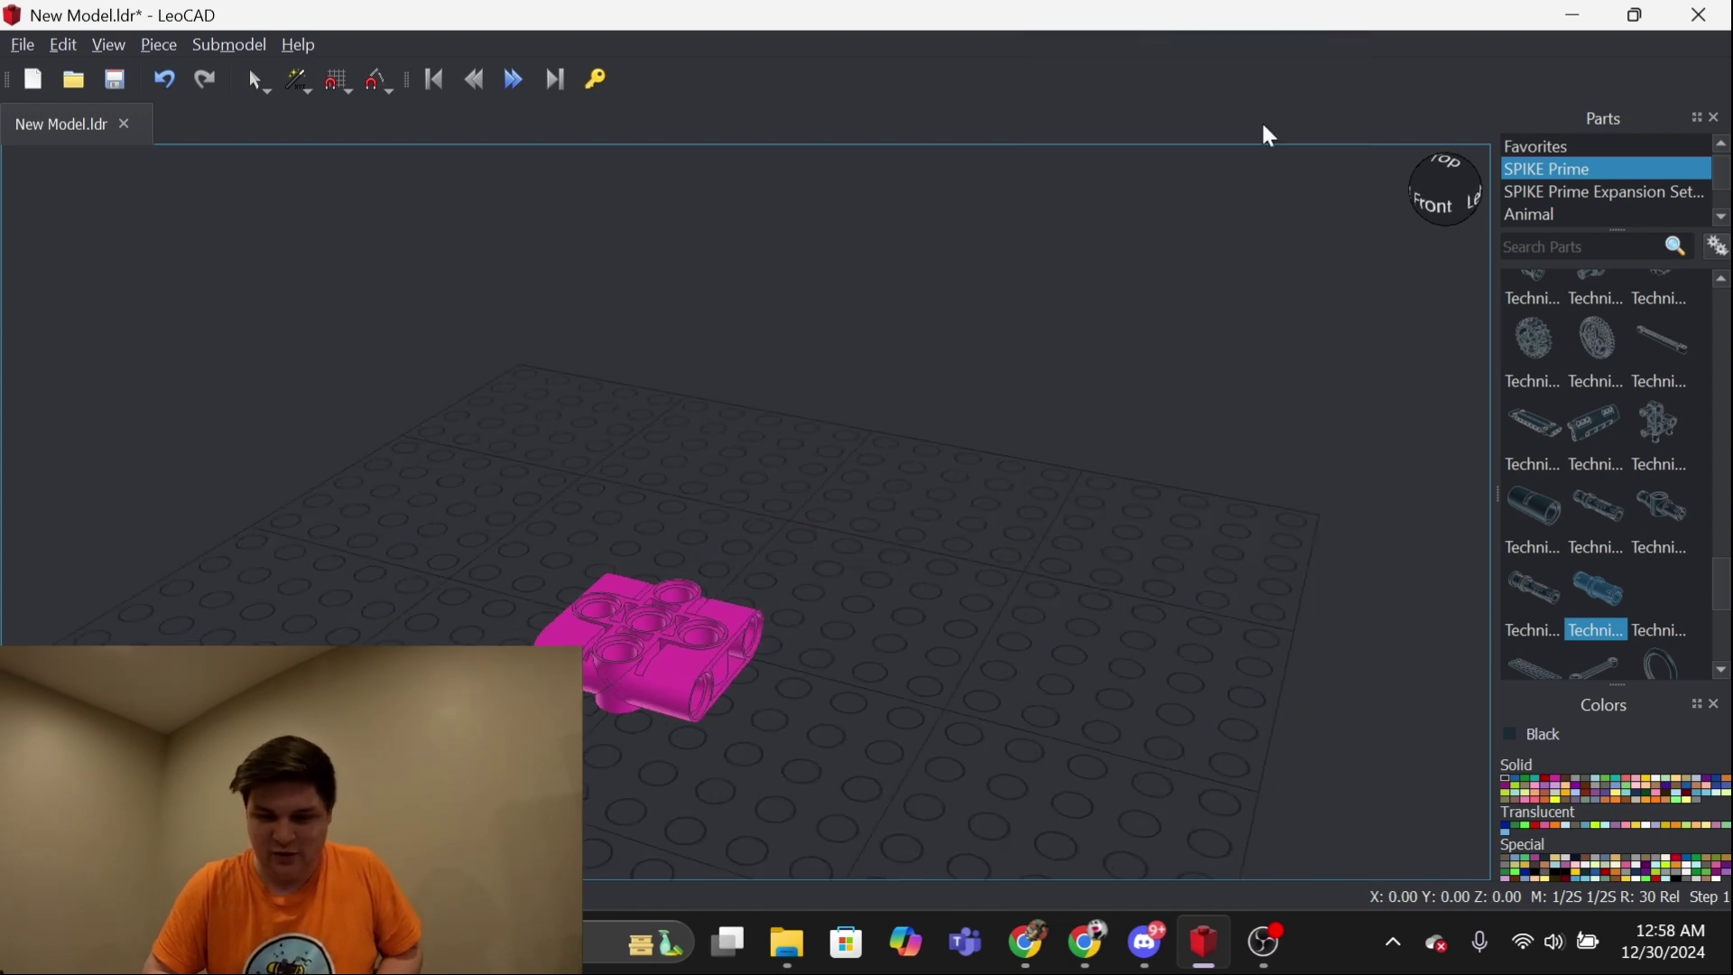
drag(990, 538, 878, 571)
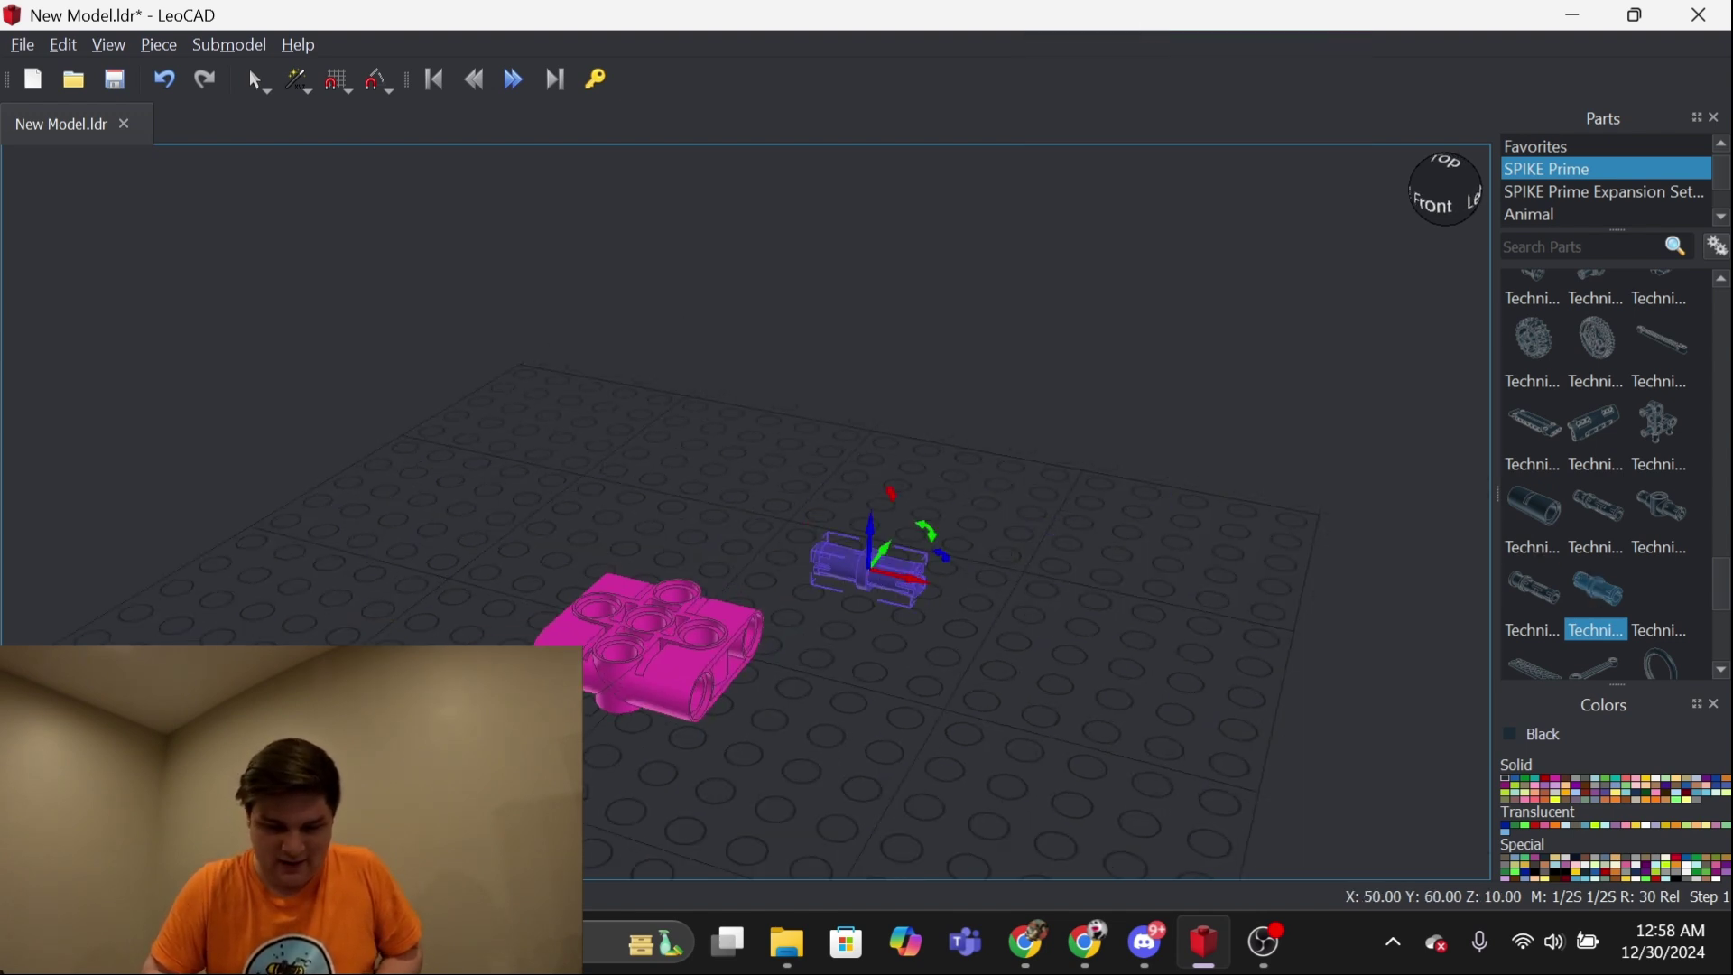
right_drag(1015, 514, 1025, 379)
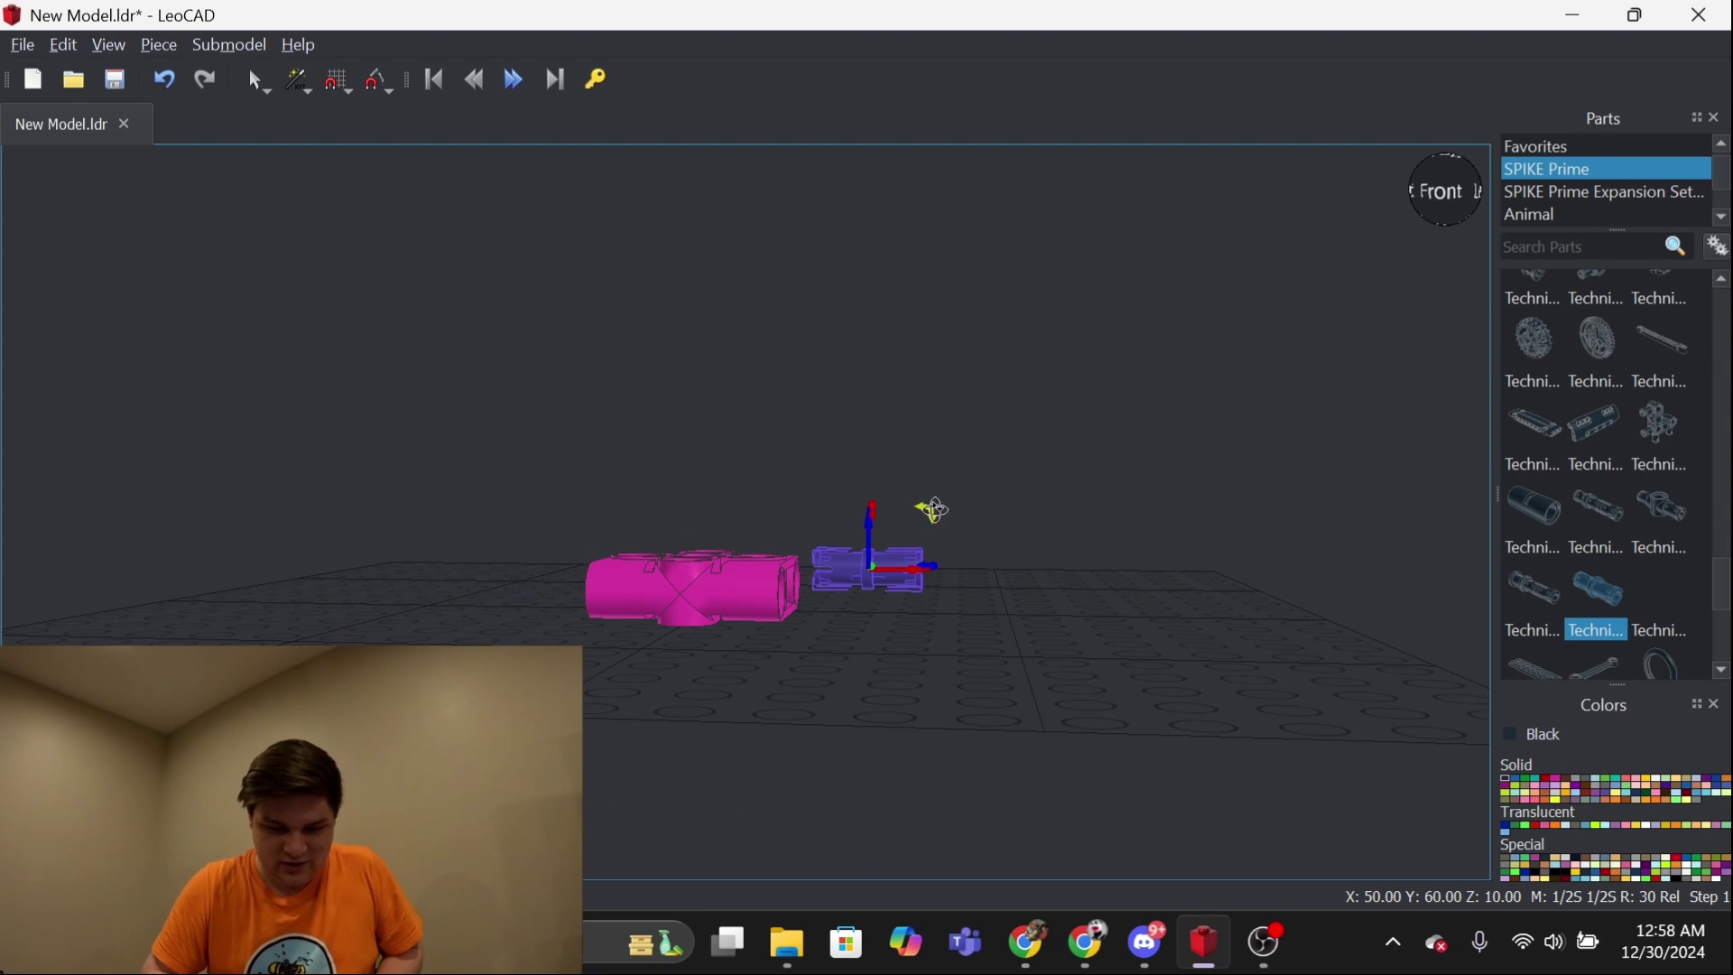
drag(927, 512, 884, 481)
click(991, 563)
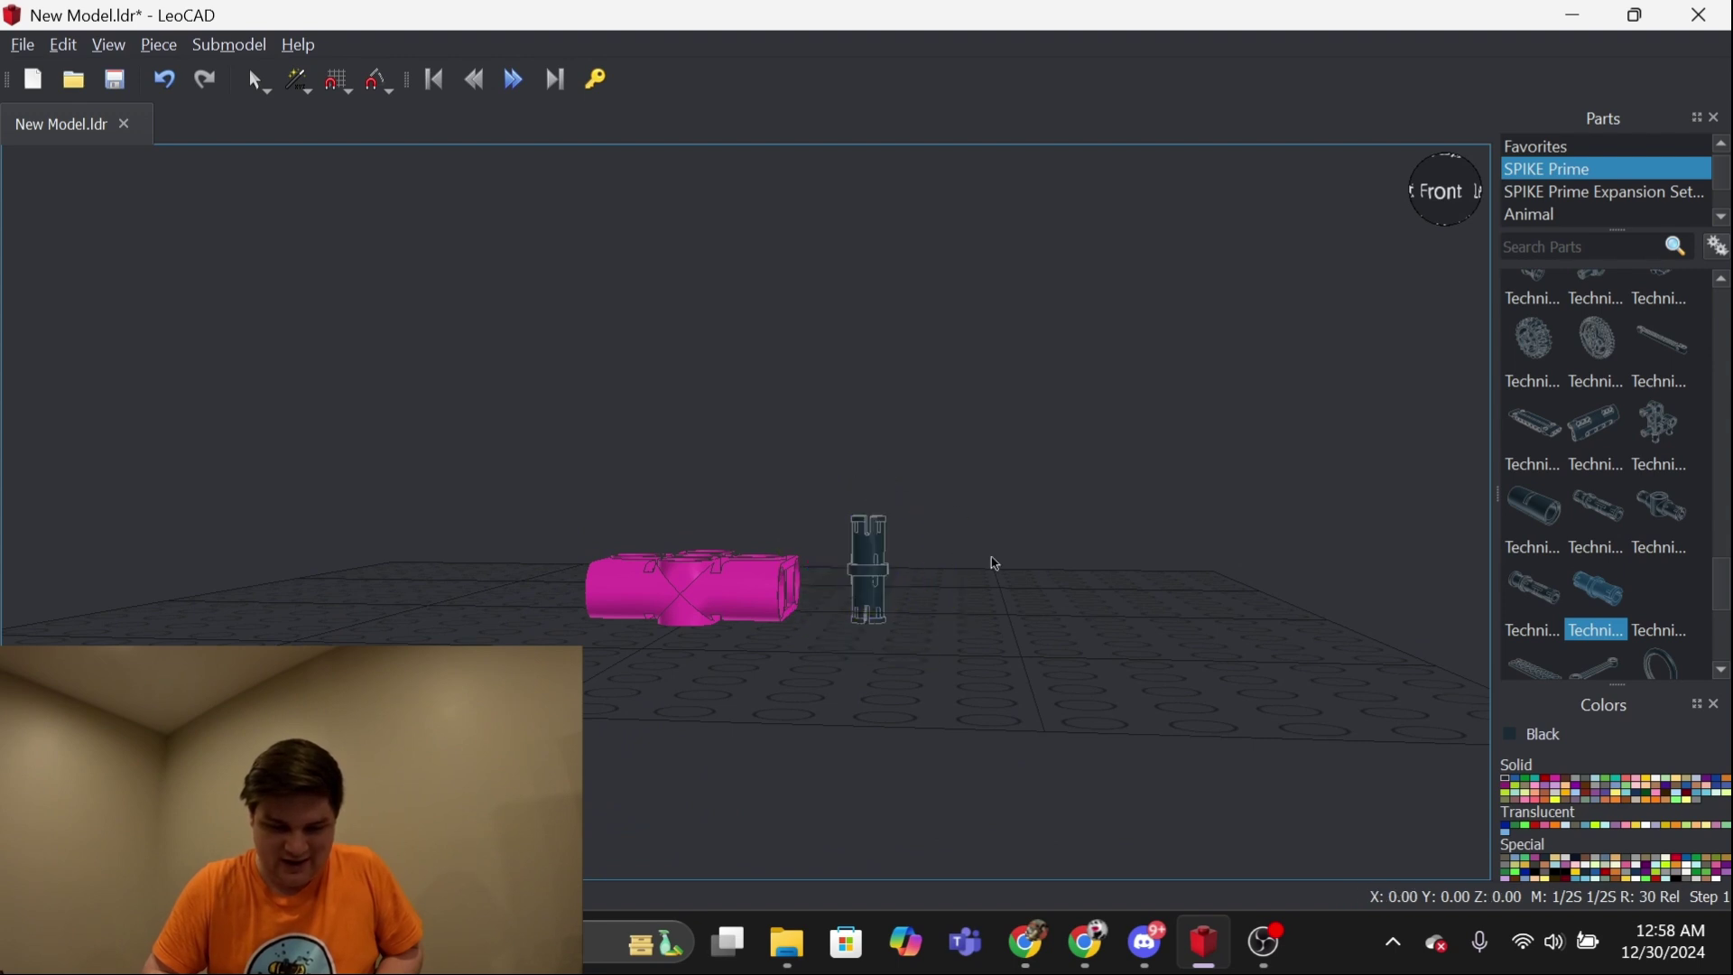
right_drag(990, 564, 951, 762)
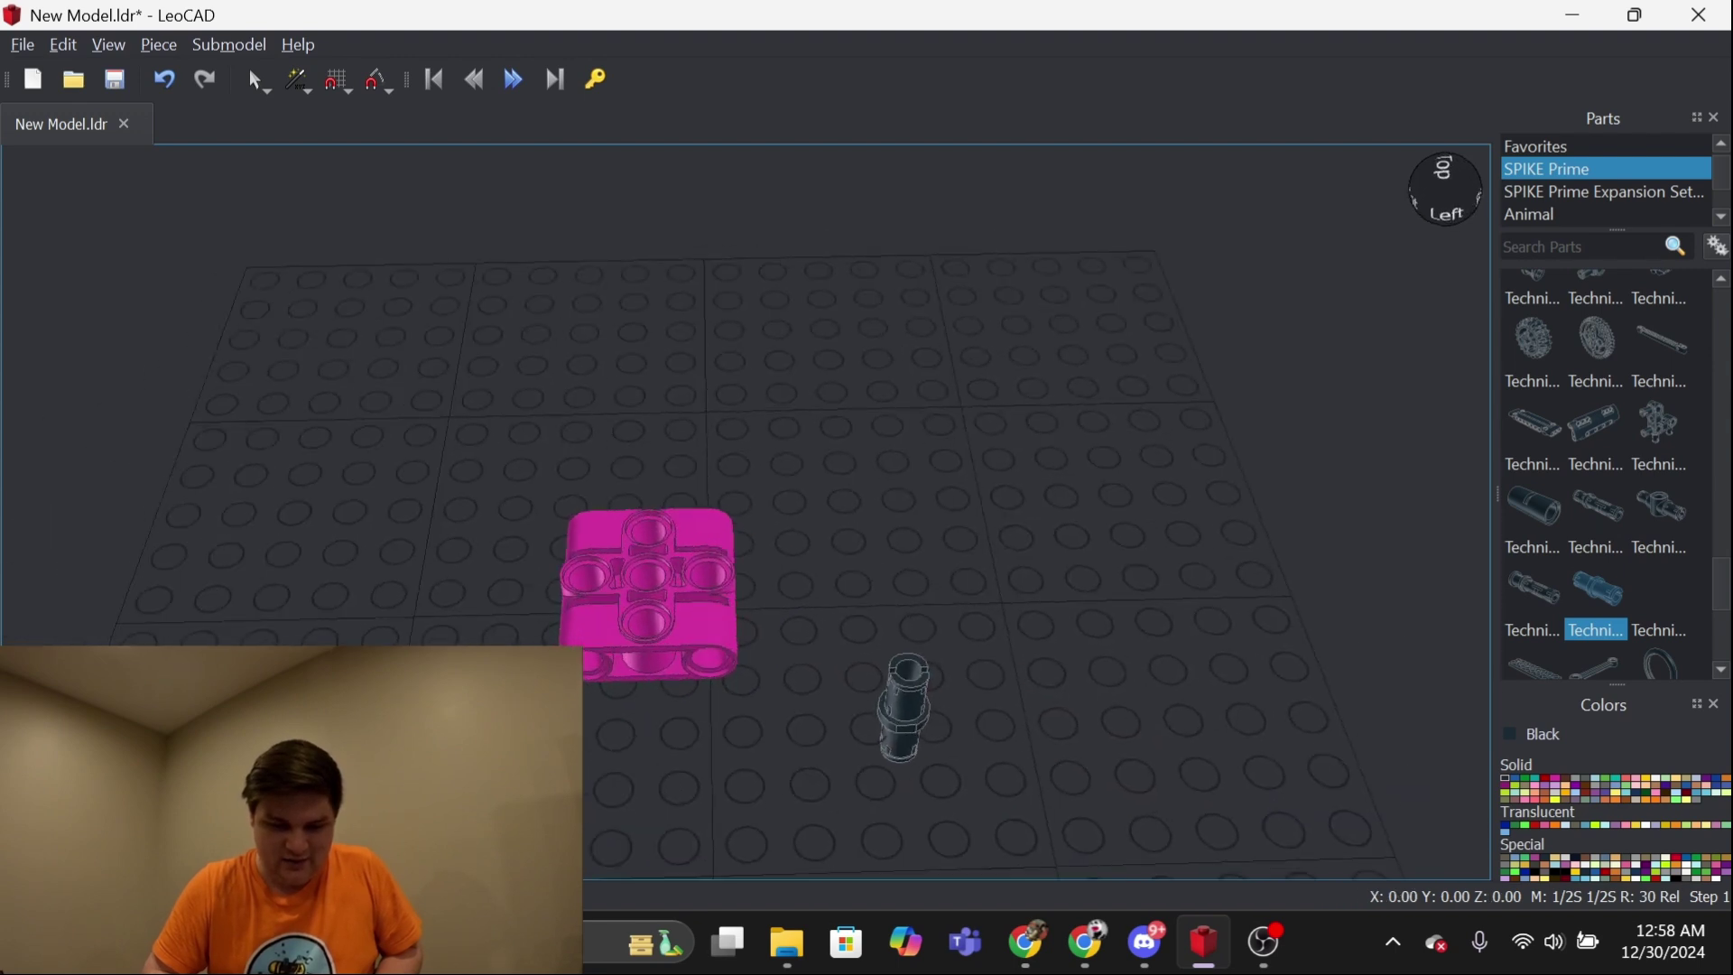
Move the upright pin onto the magenta block and nudge it down into a hole
click(904, 731)
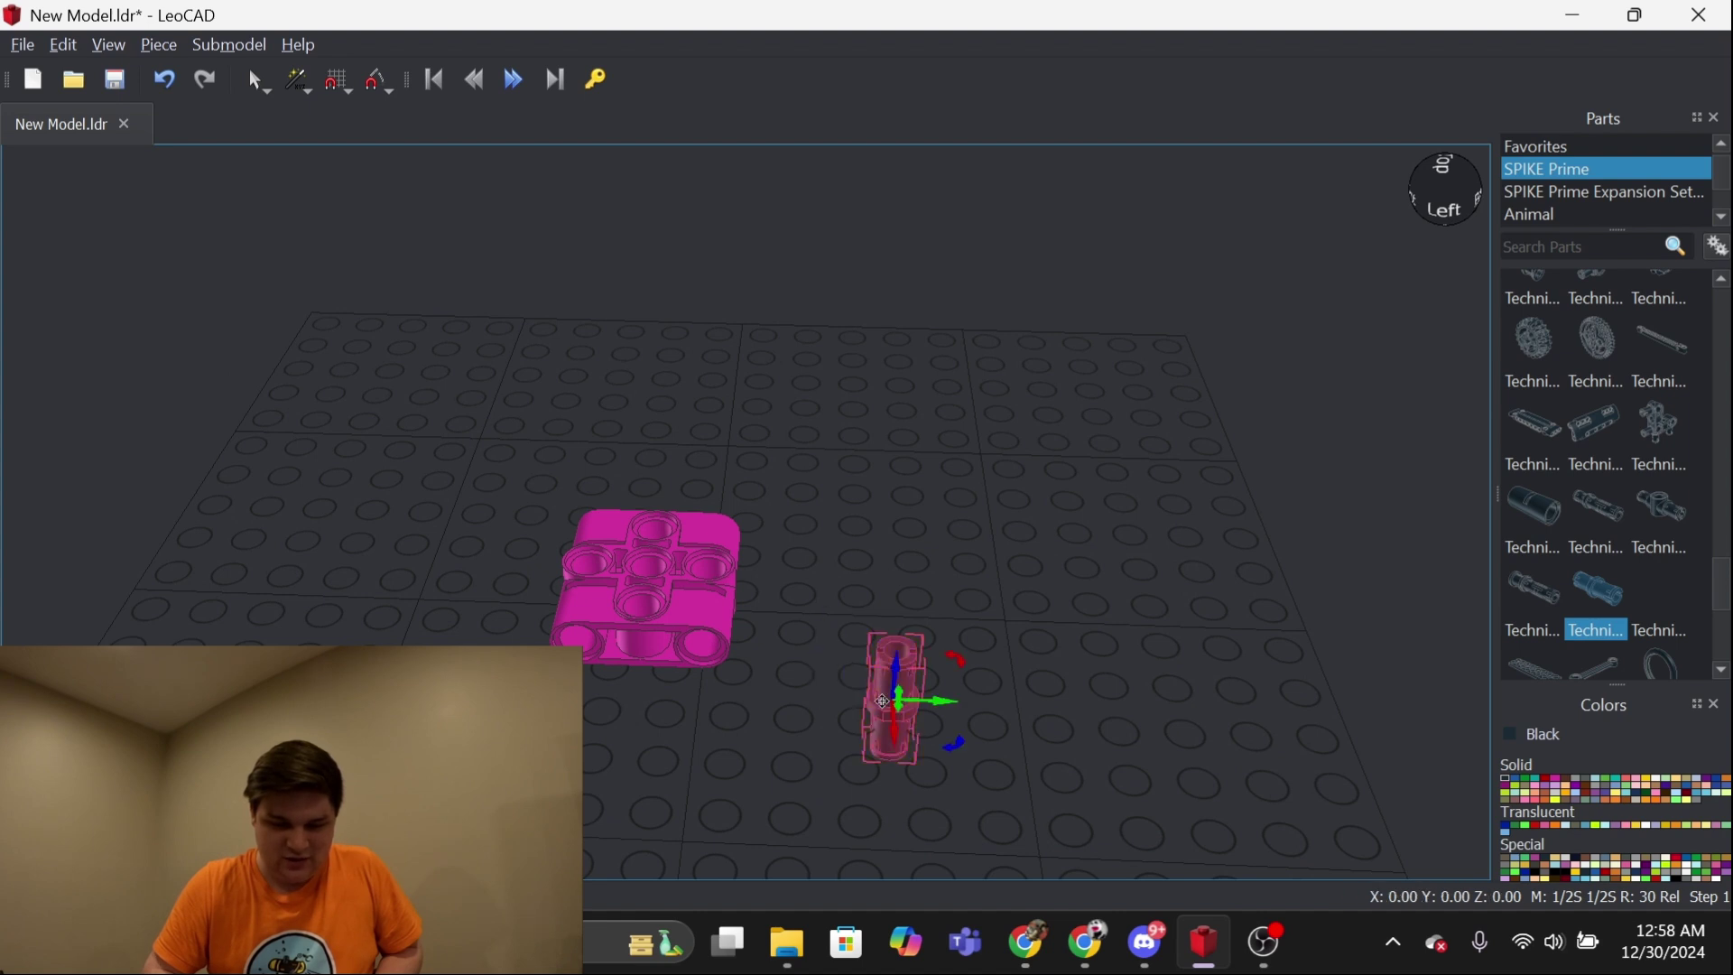
drag(893, 698, 646, 529)
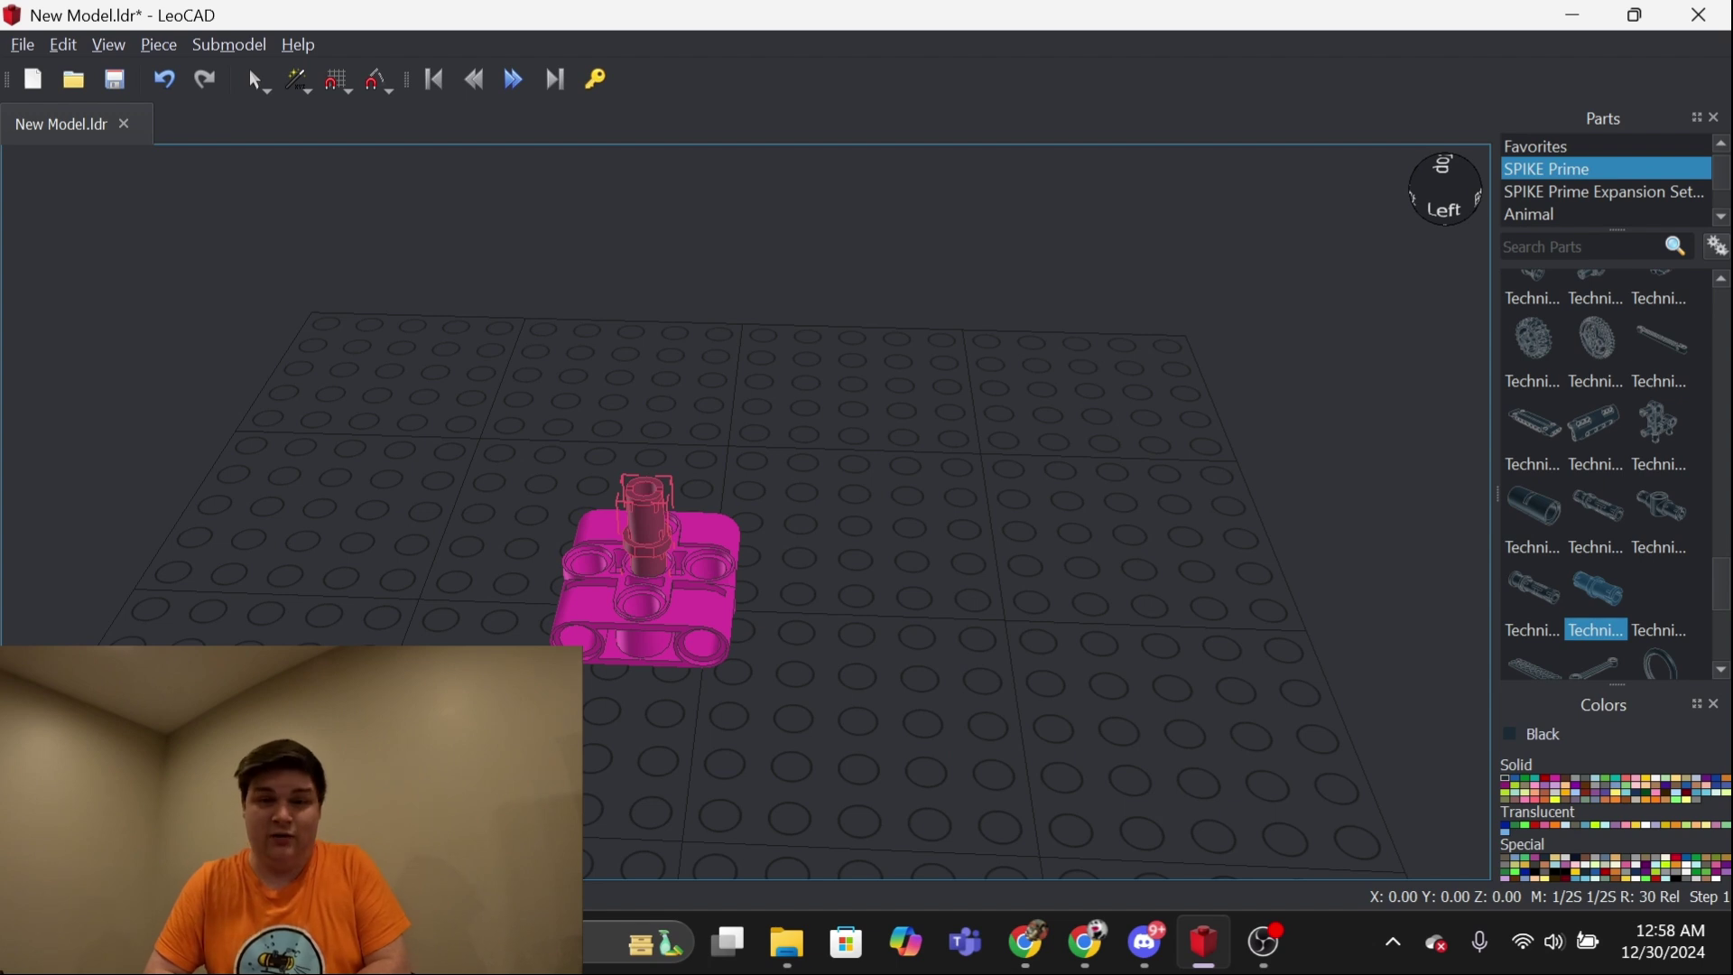
key(Page_Down)
key(Page_Up)
right_drag(880, 553, 759, 555)
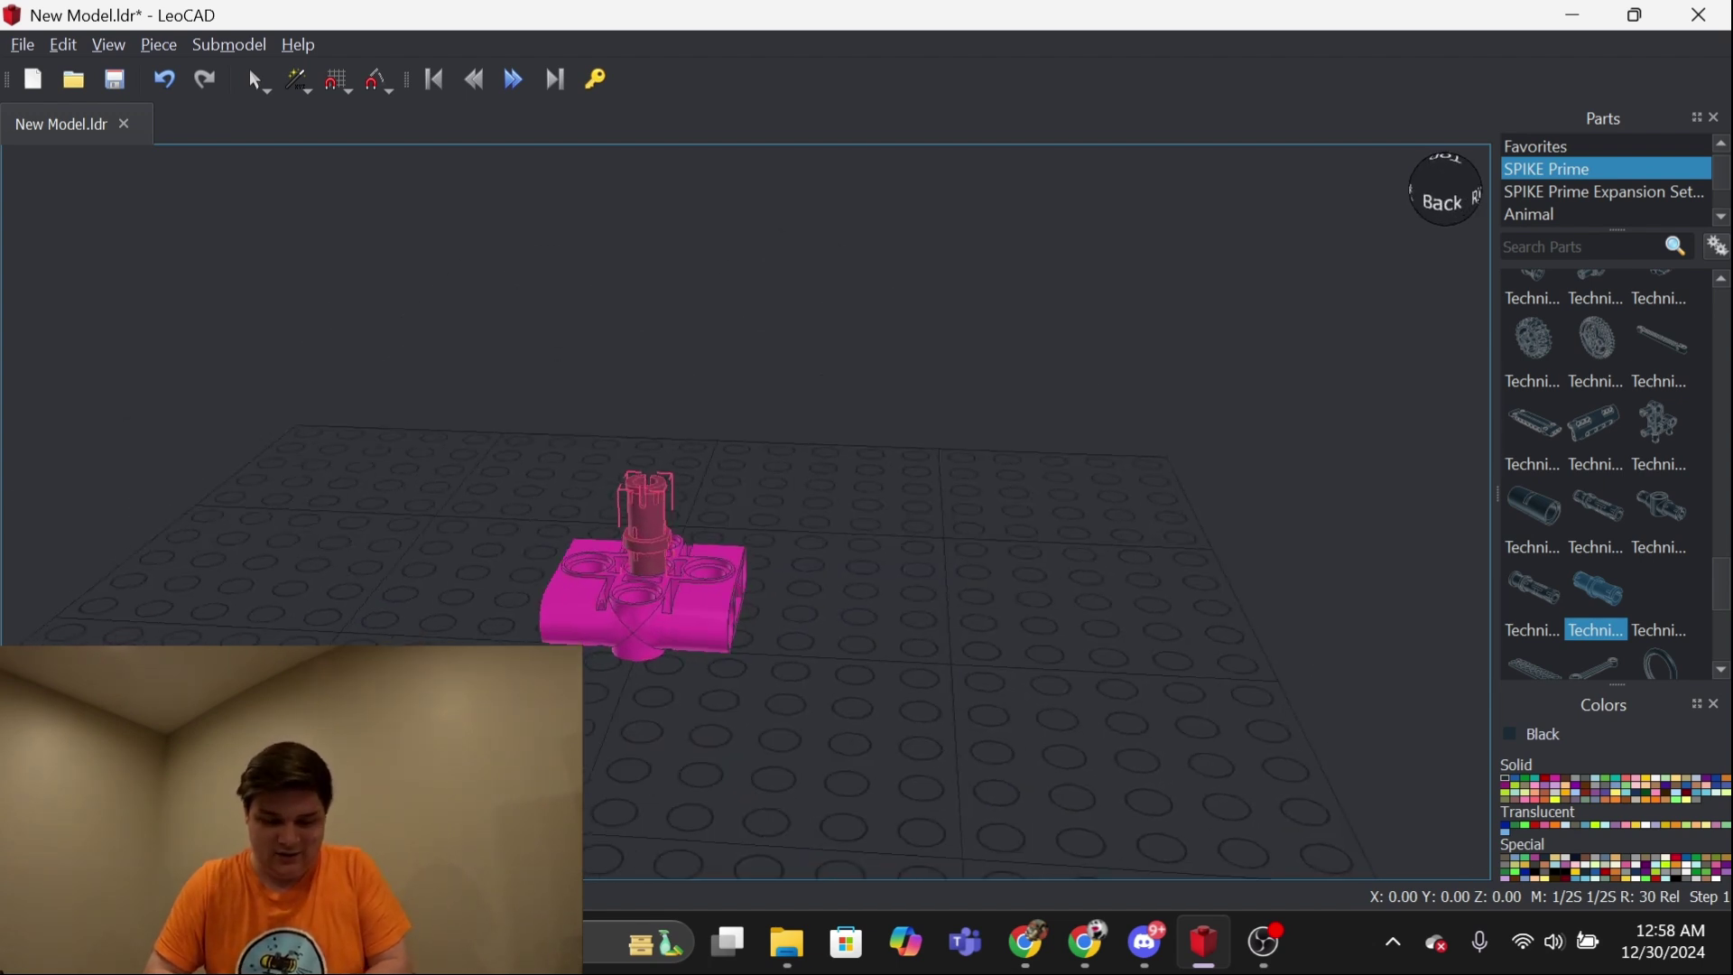
key(Right)
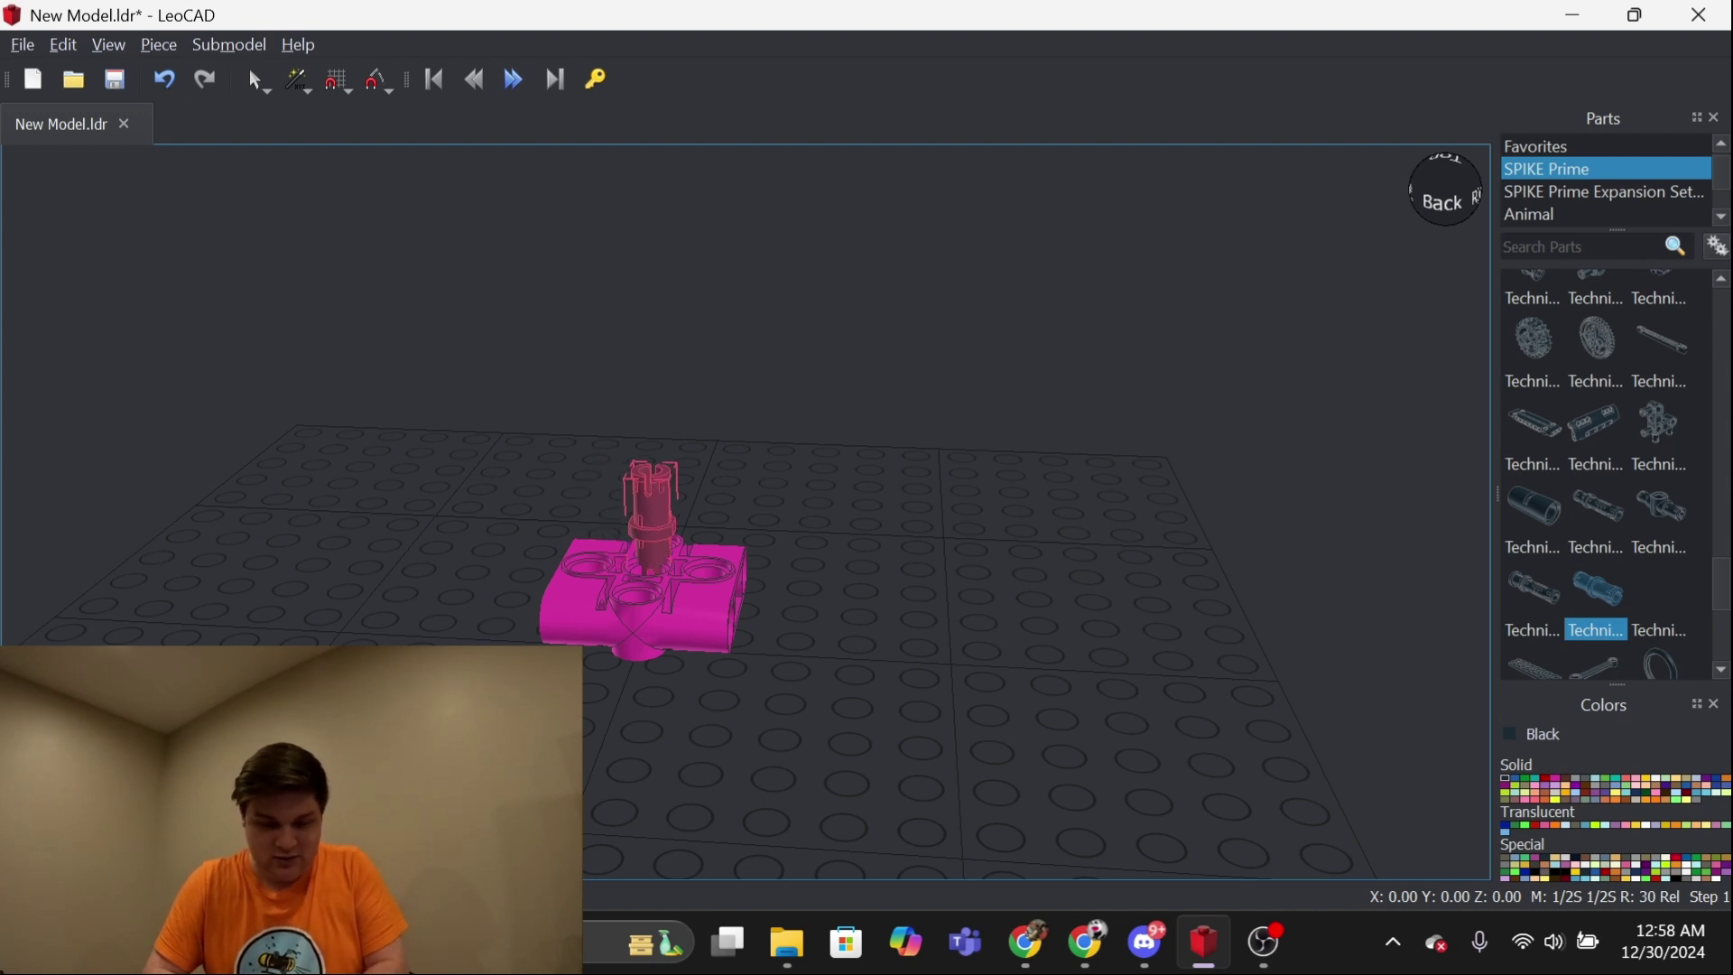
key(Right)
key(Right)
key(Left)
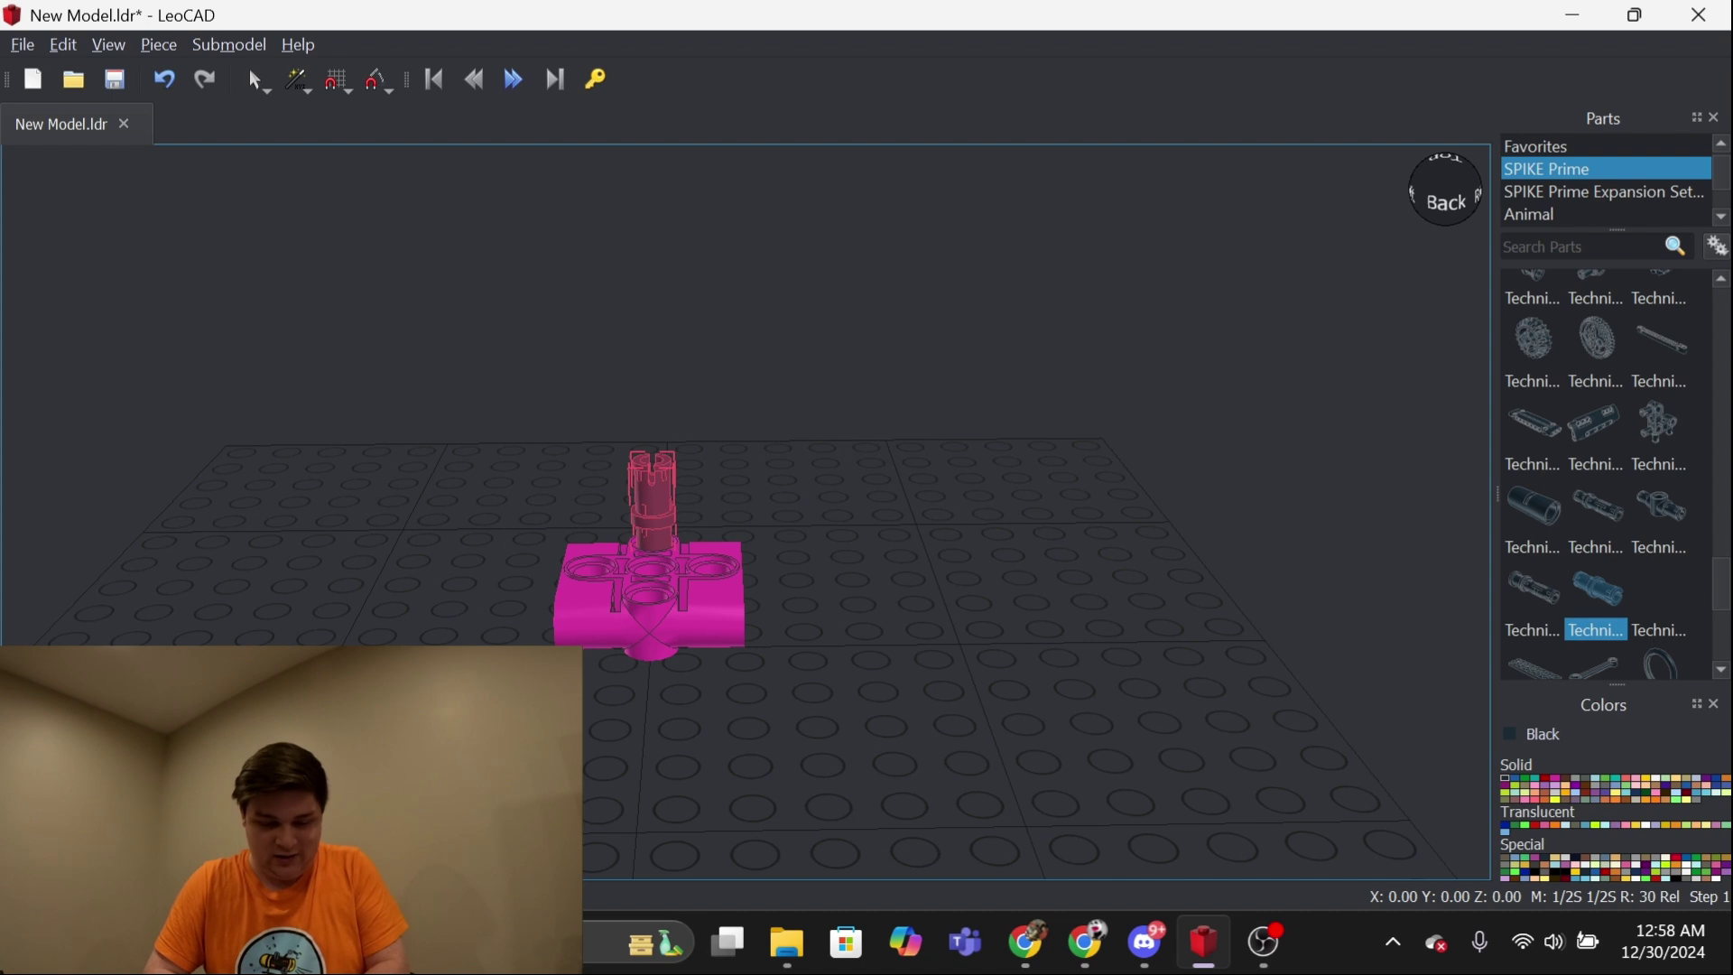
key(Page_Down)
Shift a pin over the block's next hole and push it down into place
right_drag(618, 406, 660, 505)
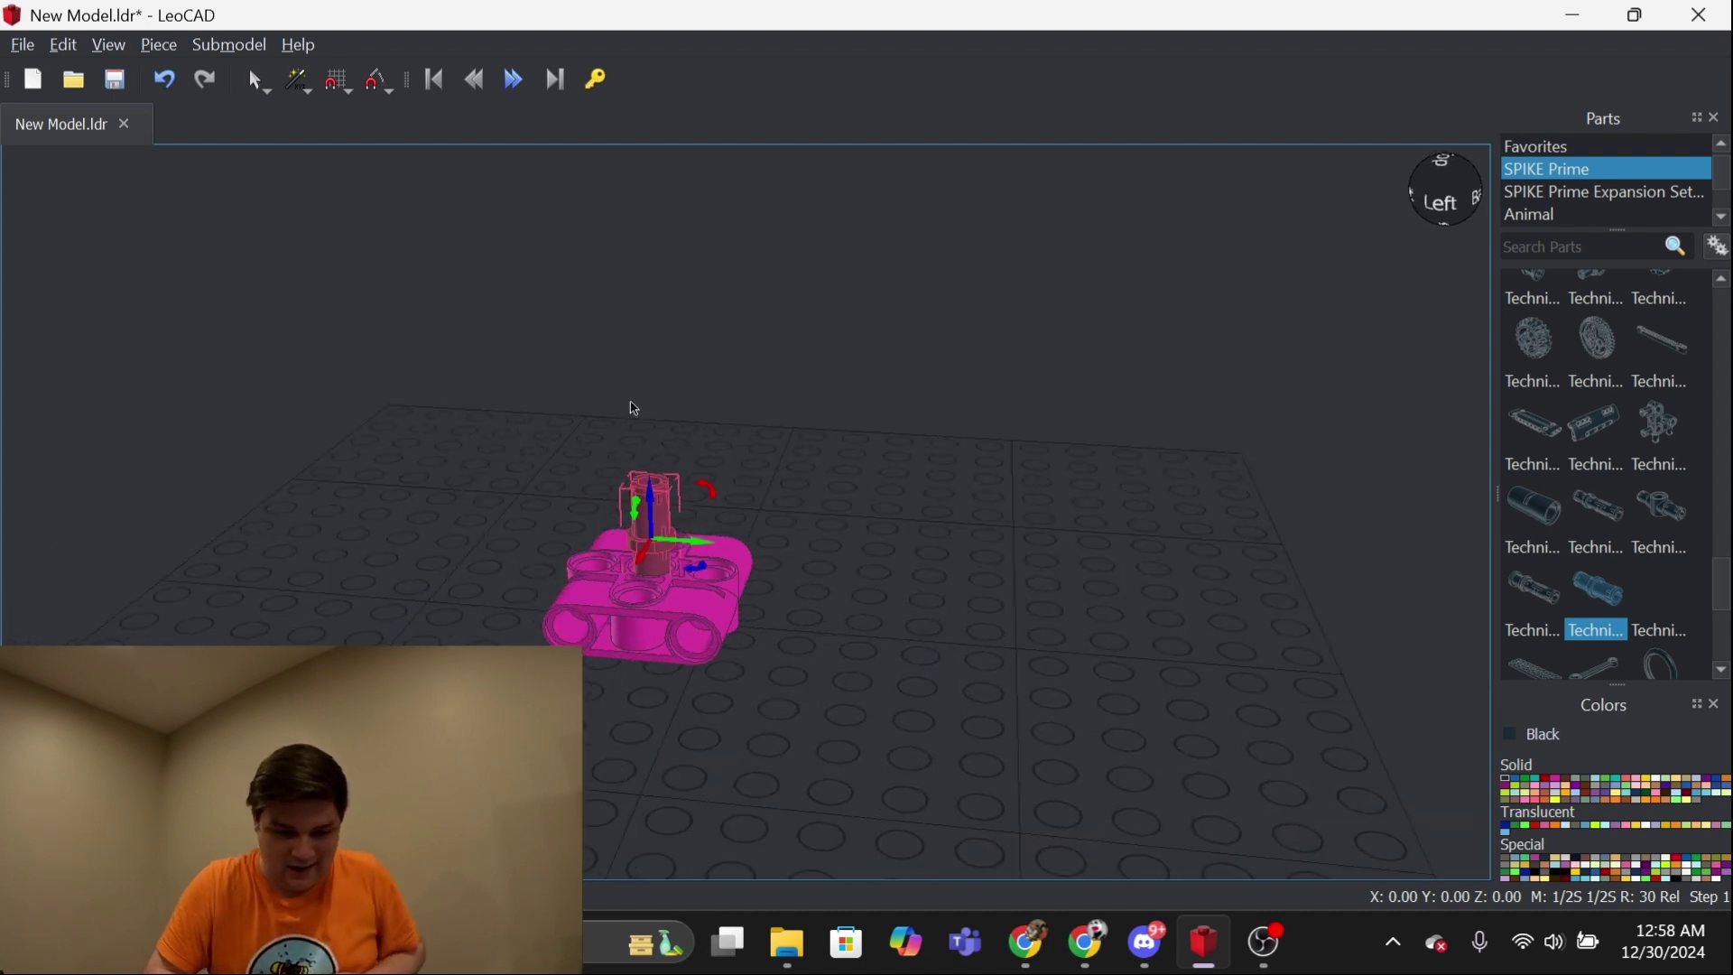
click(901, 417)
right_drag(900, 418, 714, 484)
click(714, 488)
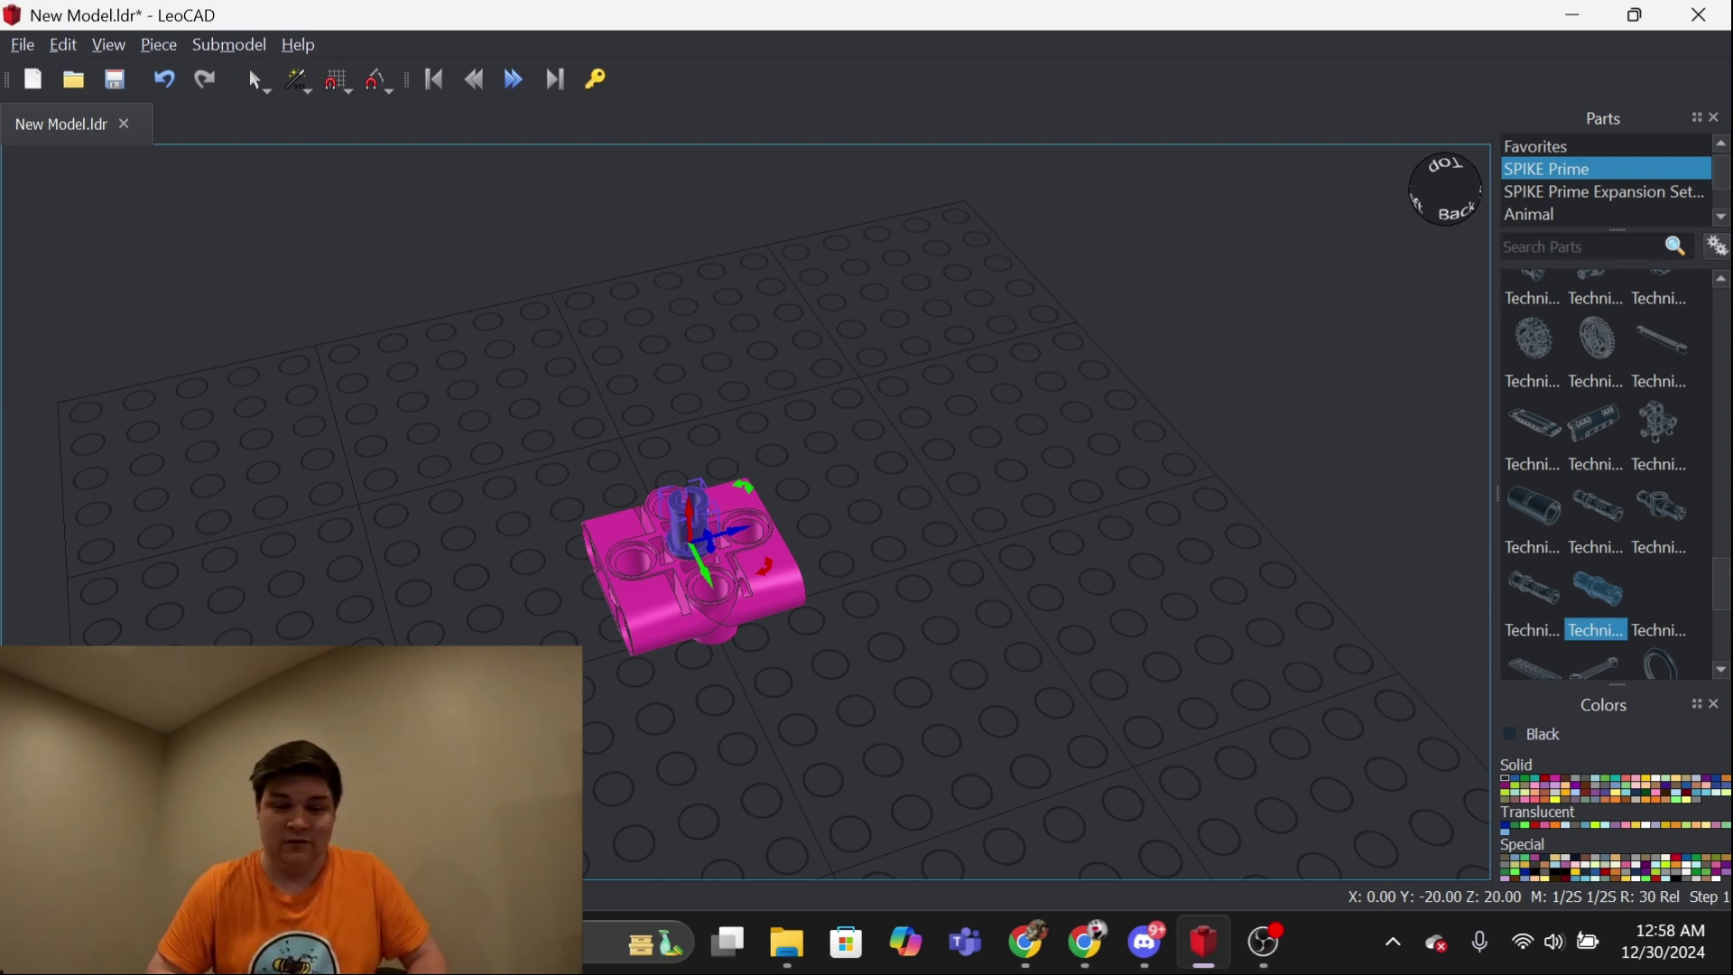
mouse_move(688, 522)
mouse_down()
mouse_move(568, 569)
mouse_move(684, 501)
mouse_up()
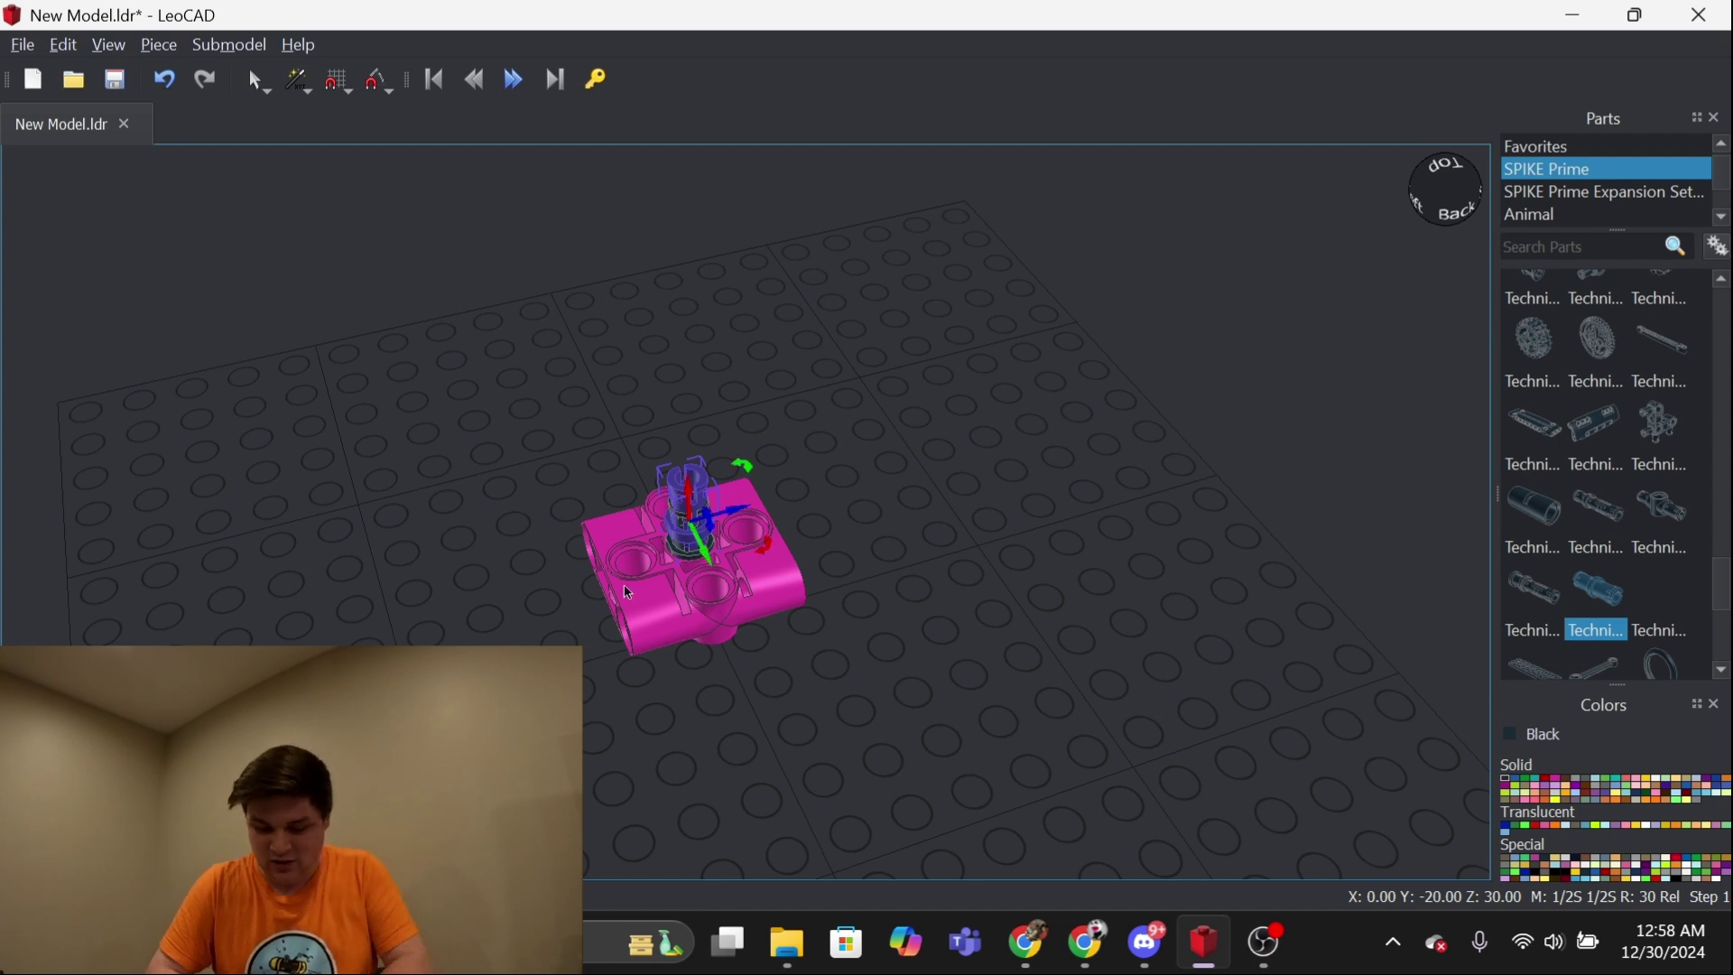
key(Down)
key(Down)
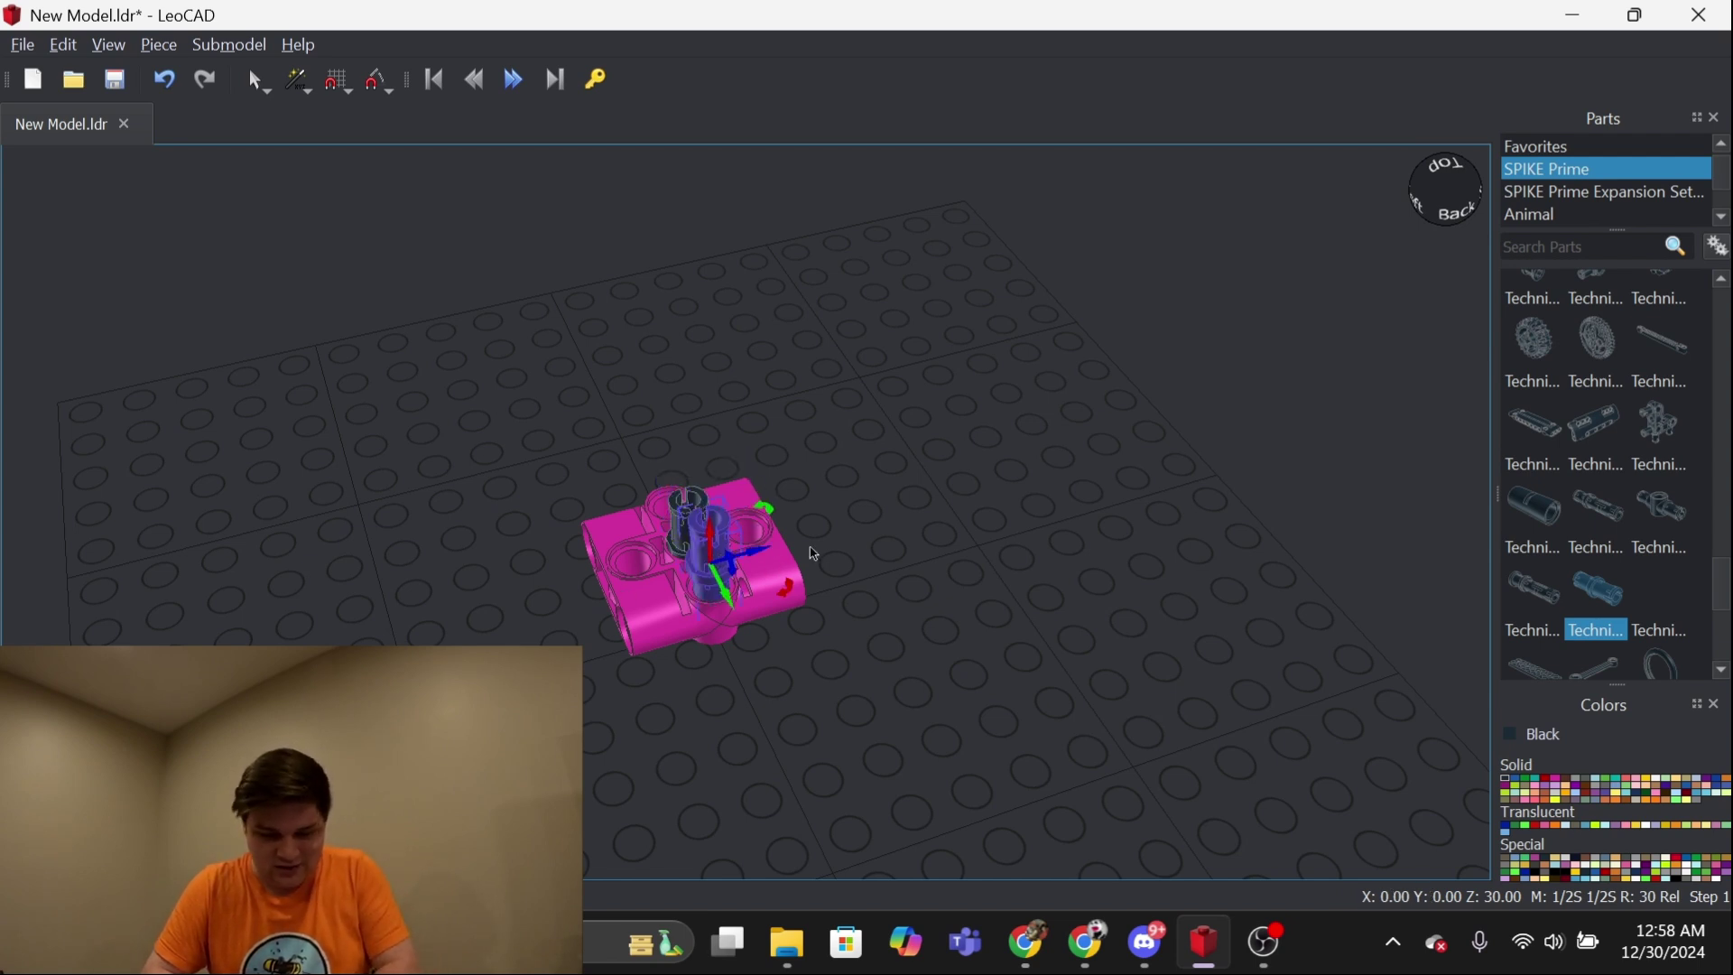
drag(706, 526, 709, 558)
click(1025, 473)
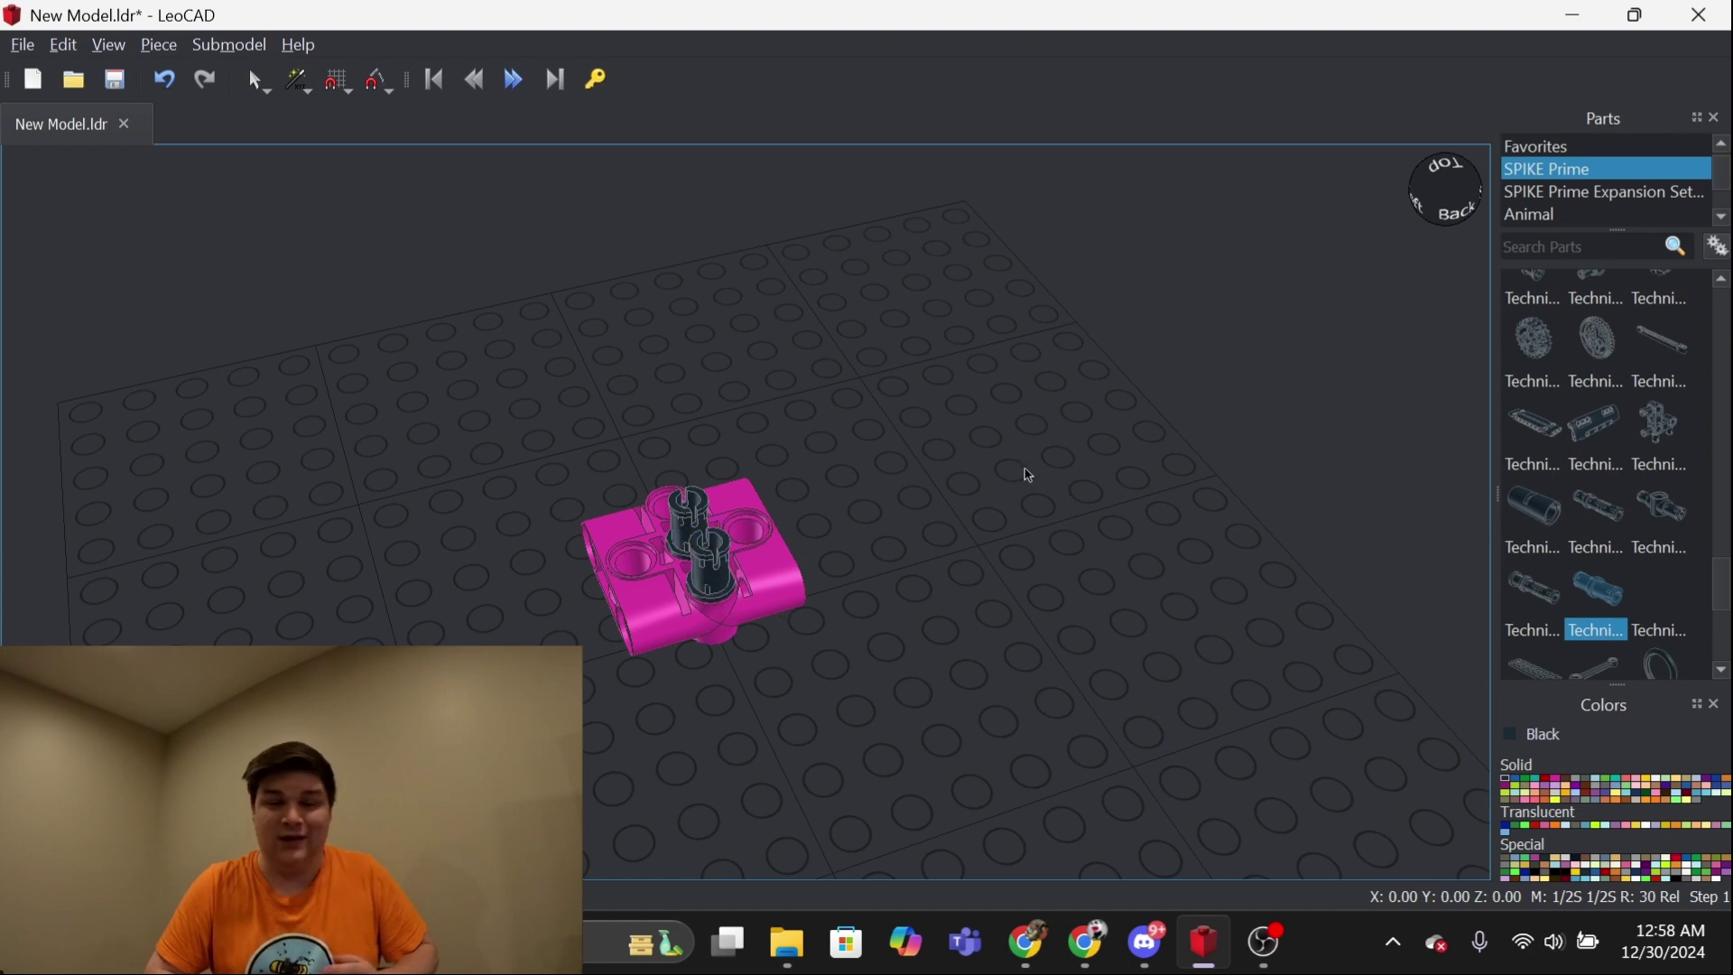
right_drag(962, 638, 1011, 629)
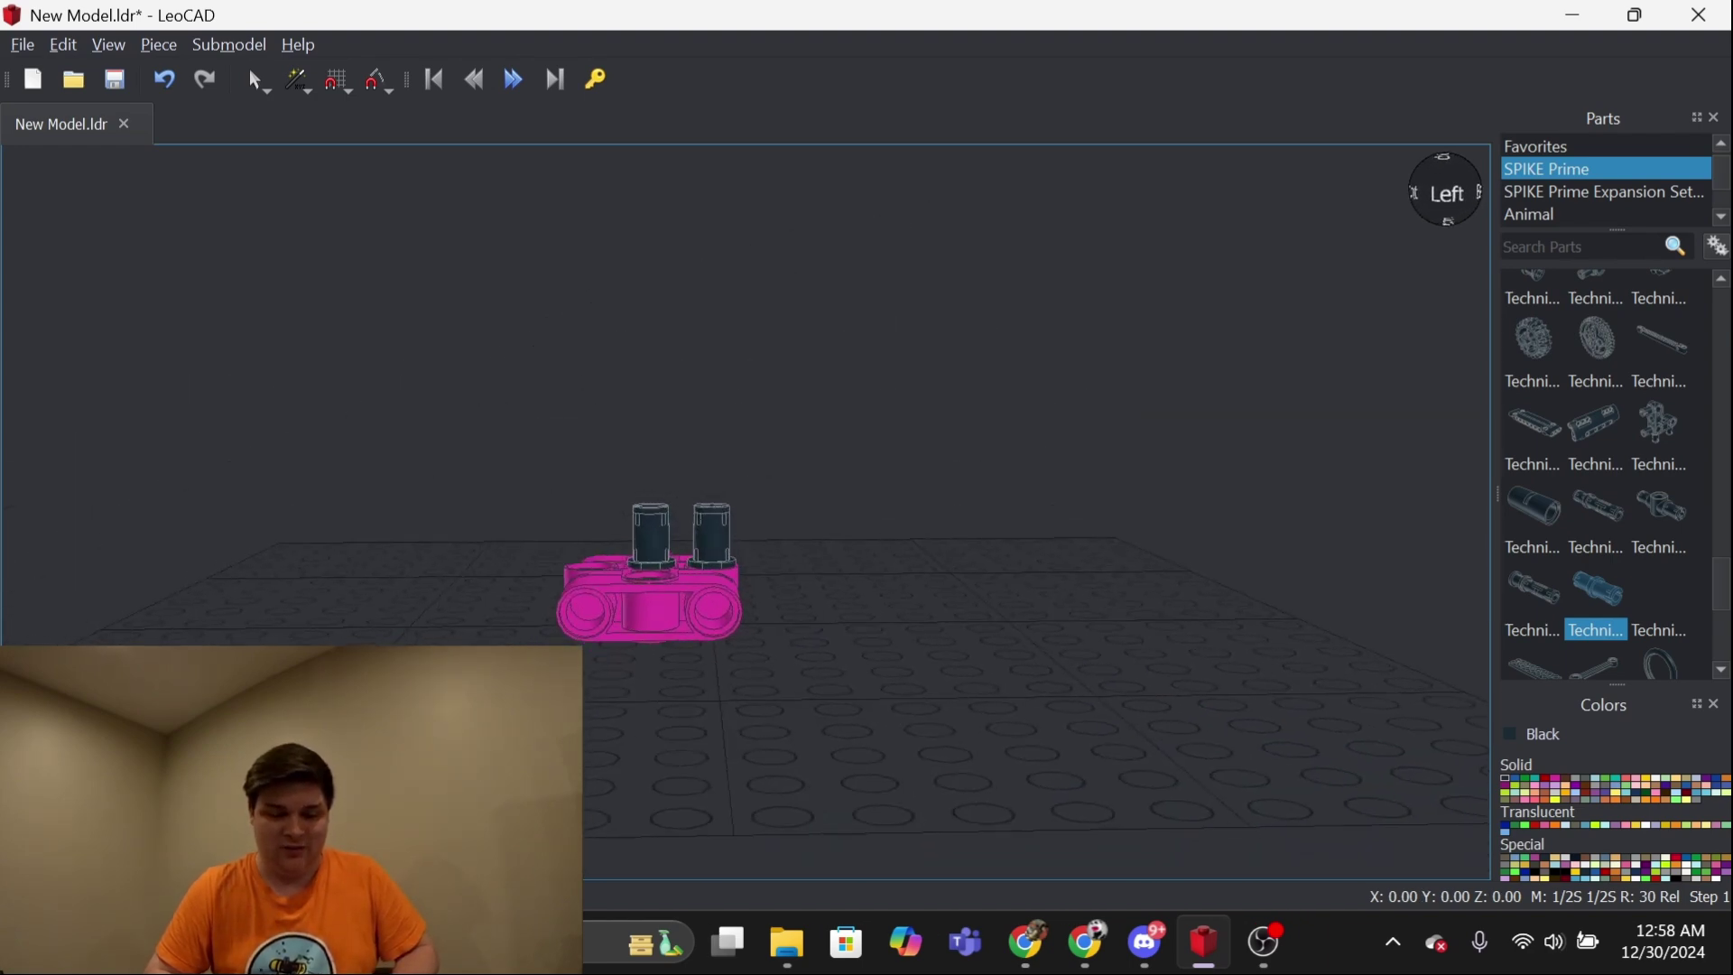
Add another Dark Pink Technic block, rotate it, and seat it on the first block's pins
right_click(837, 468)
click(1464, 559)
click(1554, 777)
scroll(1626, 562, down, 3)
scroll(1625, 561, down, 1)
scroll(1628, 567, up, 2)
scroll(1629, 567, up, 2)
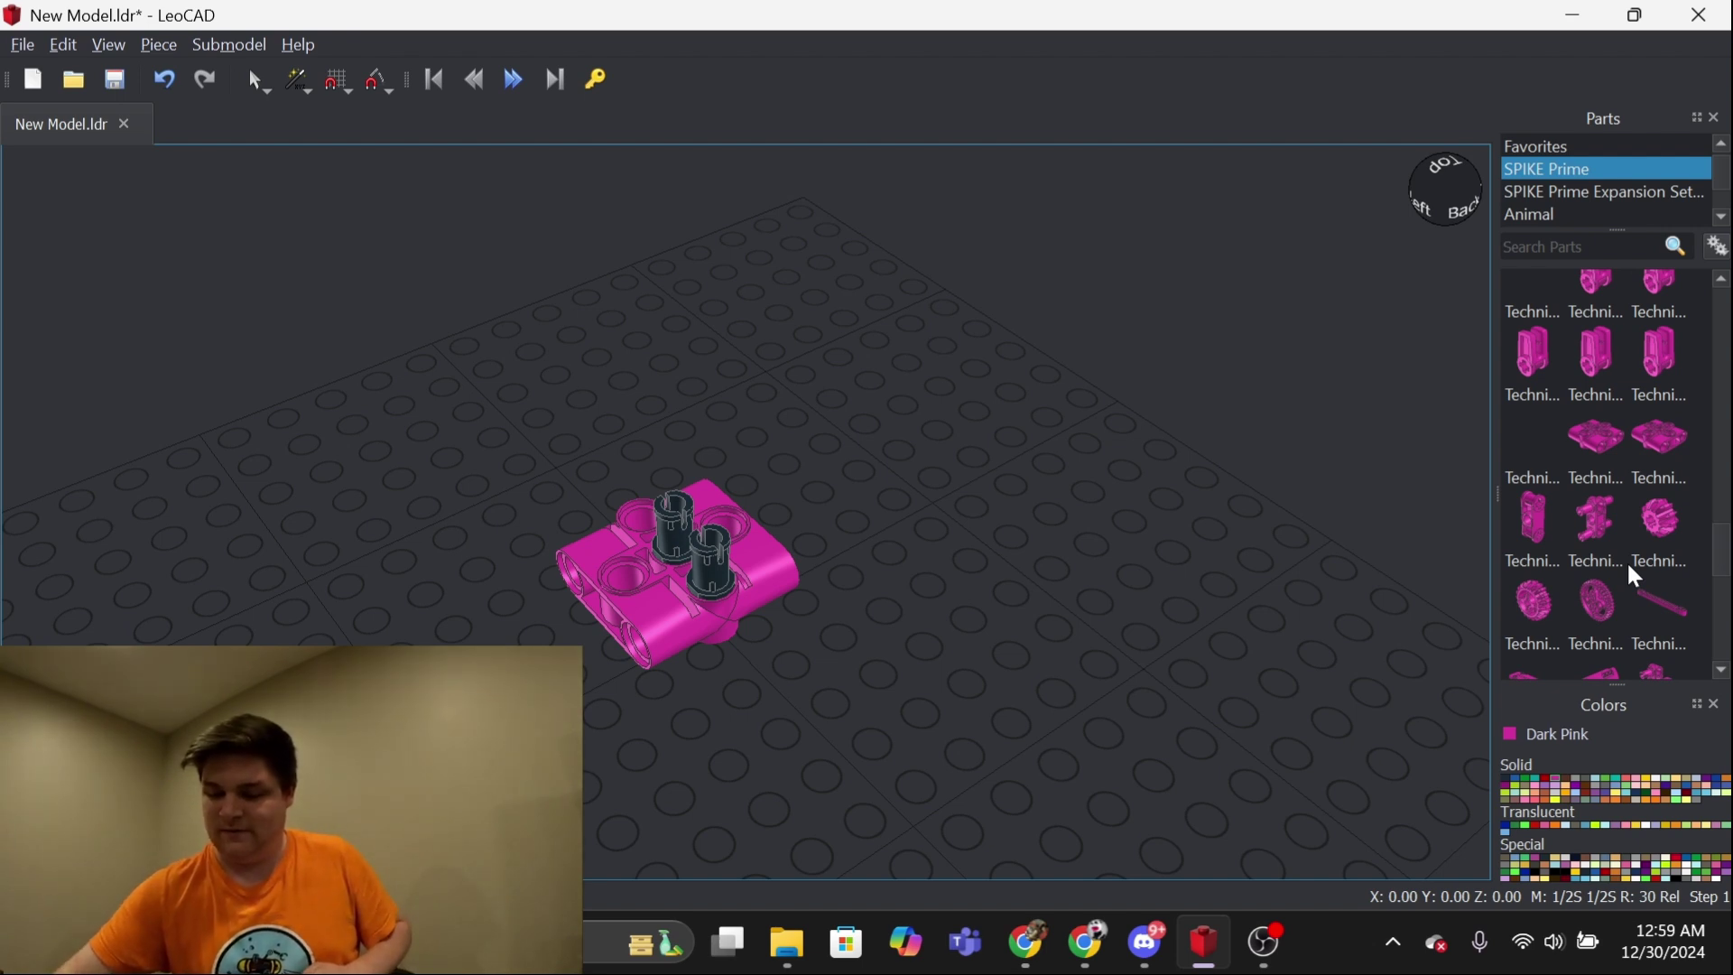
scroll(1625, 560, down, 3)
scroll(1626, 560, down, 2)
scroll(1626, 561, up, 3)
scroll(1625, 560, up, 3)
scroll(1626, 560, up, 3)
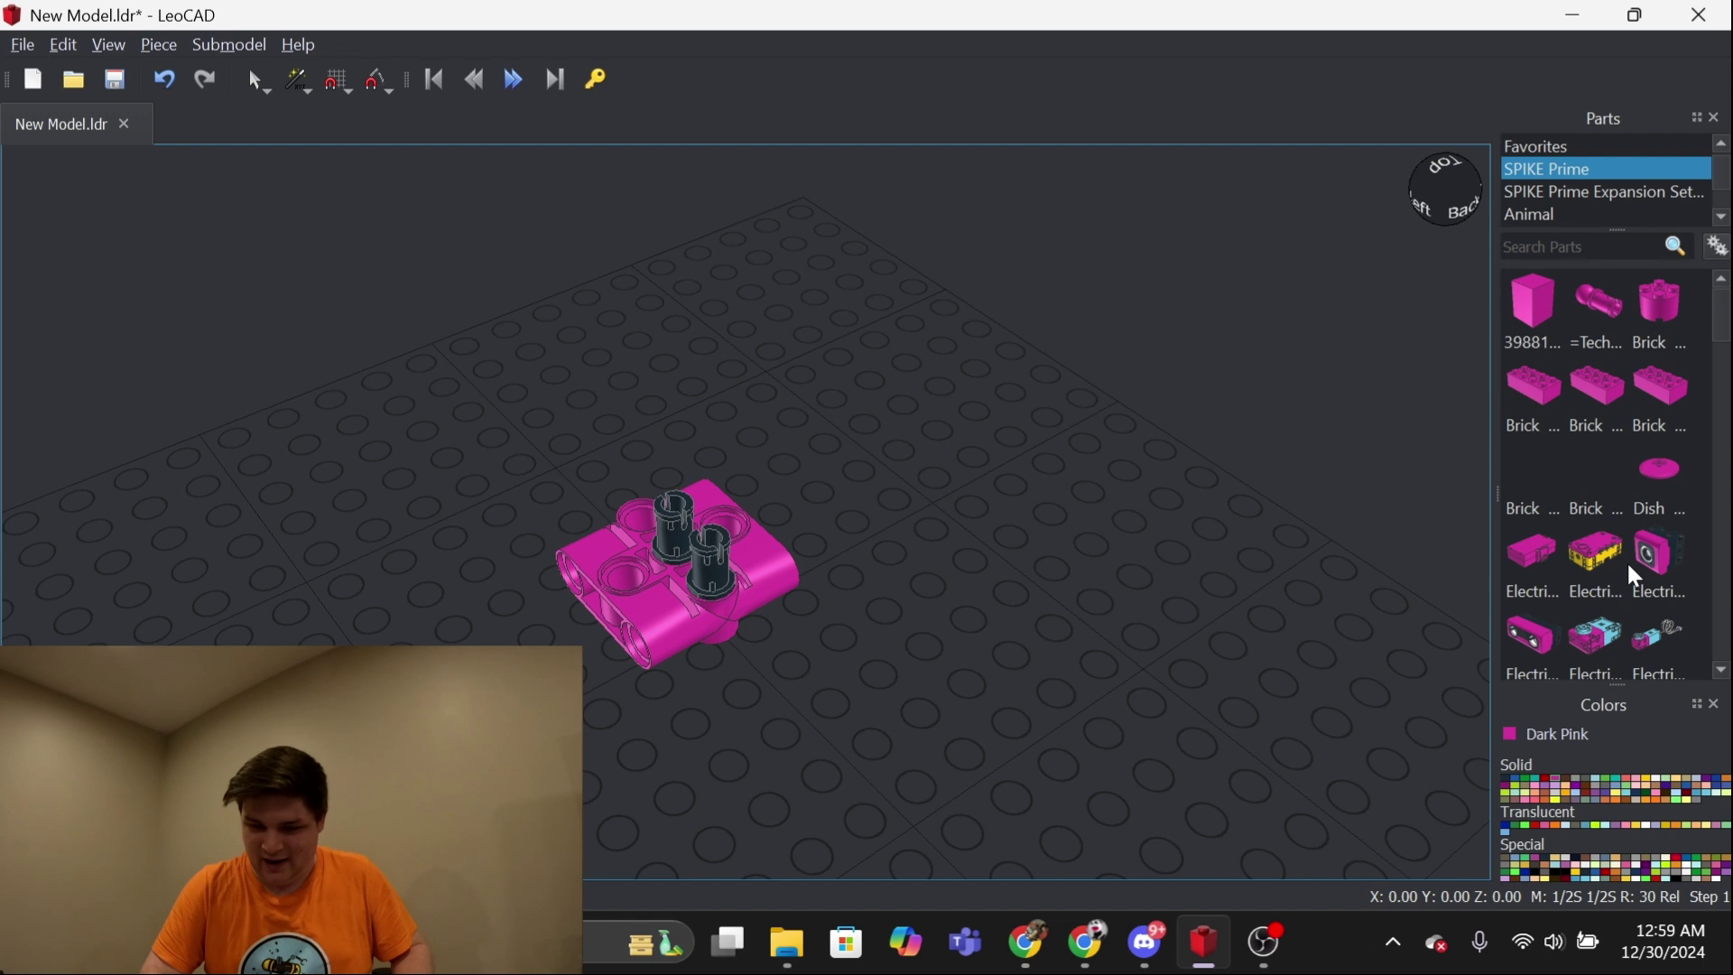
scroll(1629, 568, down, 2)
scroll(1628, 569, down, 2)
scroll(1629, 569, down, 2)
scroll(1629, 569, down, 2)
scroll(1629, 568, down, 2)
scroll(1629, 569, down, 1)
scroll(1629, 568, down, 1)
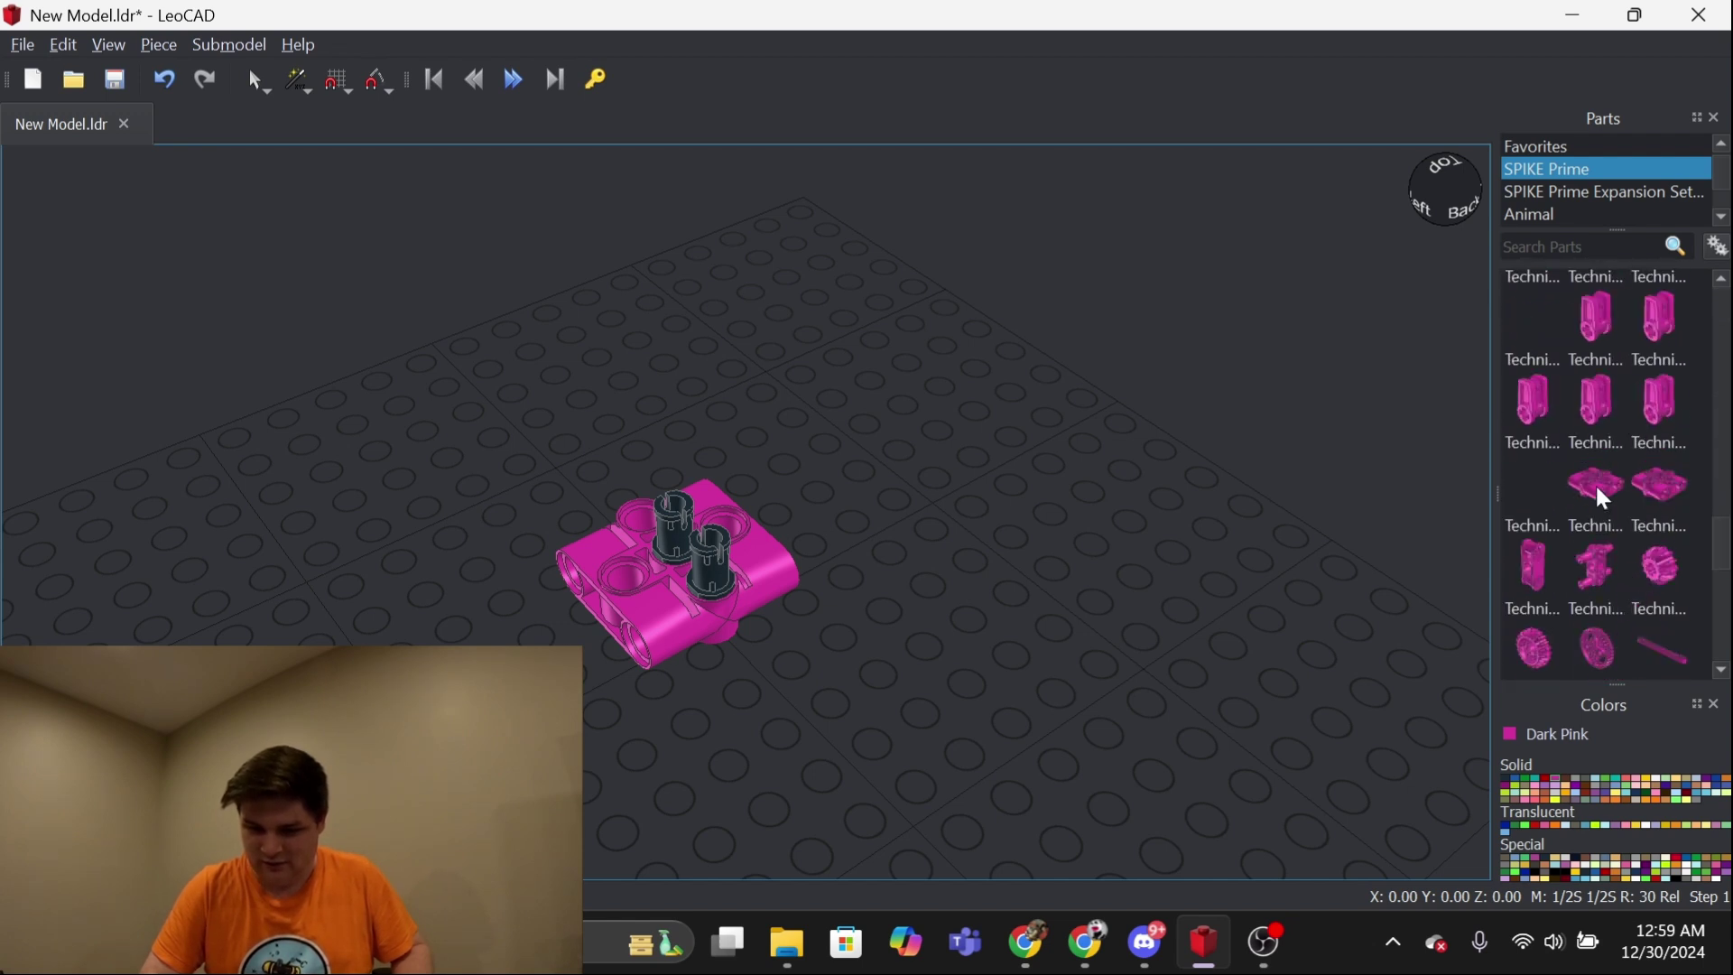
drag(1594, 484, 904, 461)
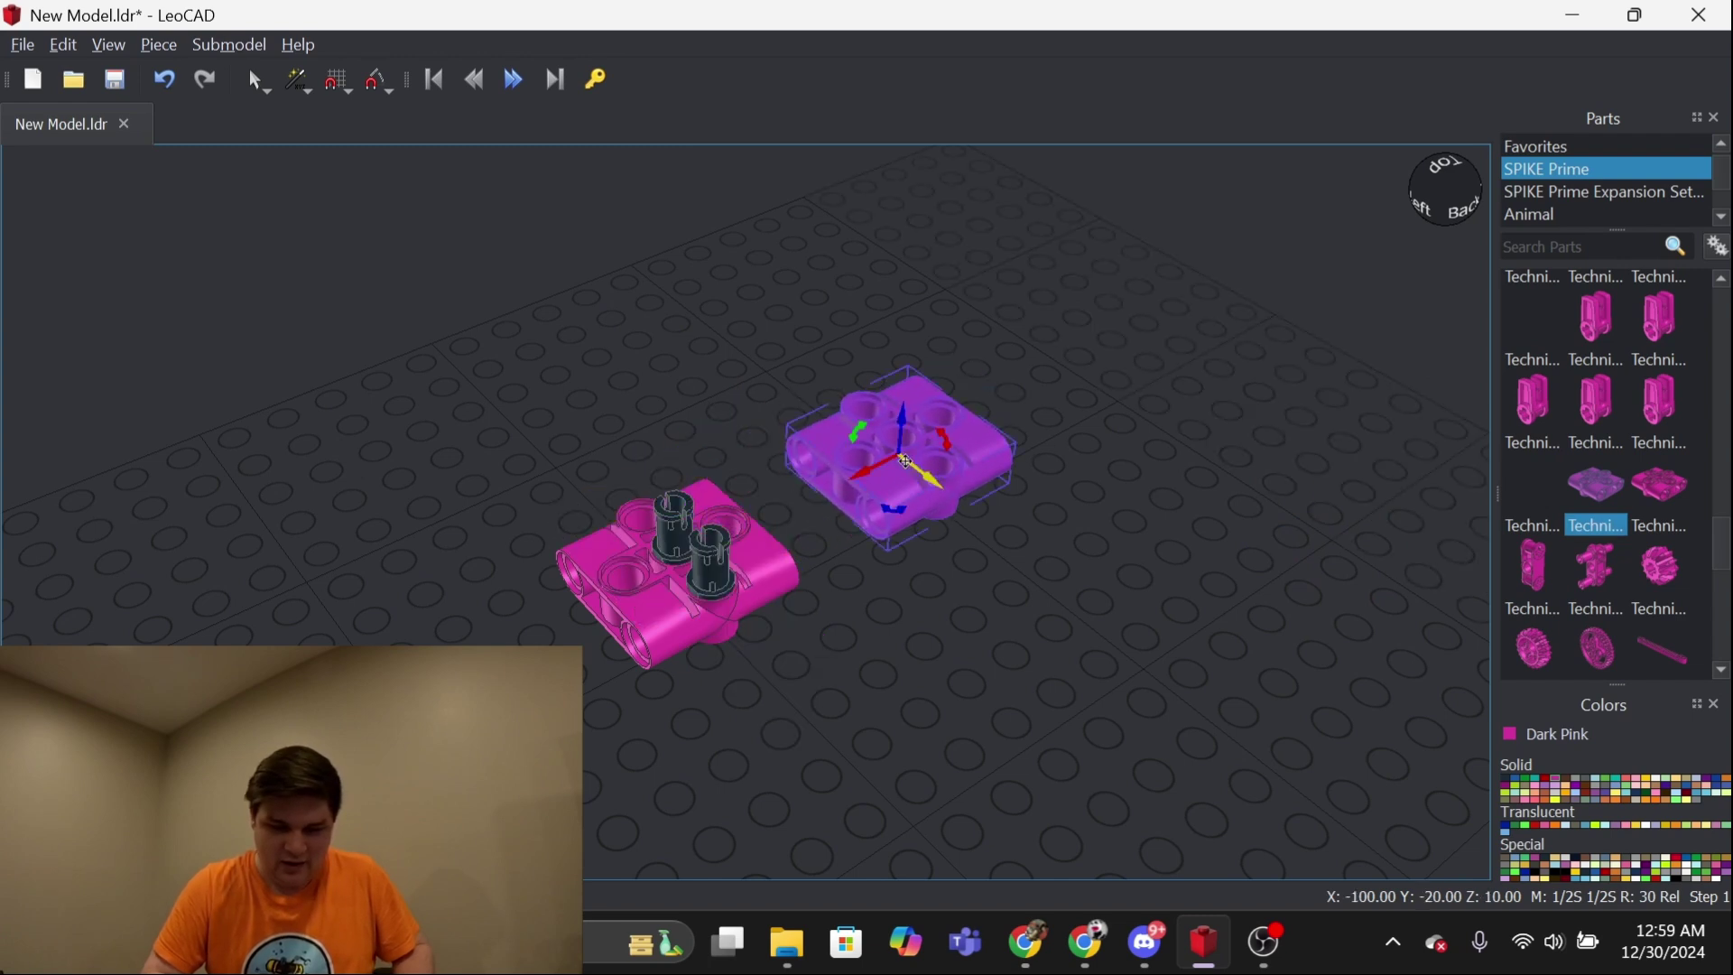
drag(899, 500, 799, 516)
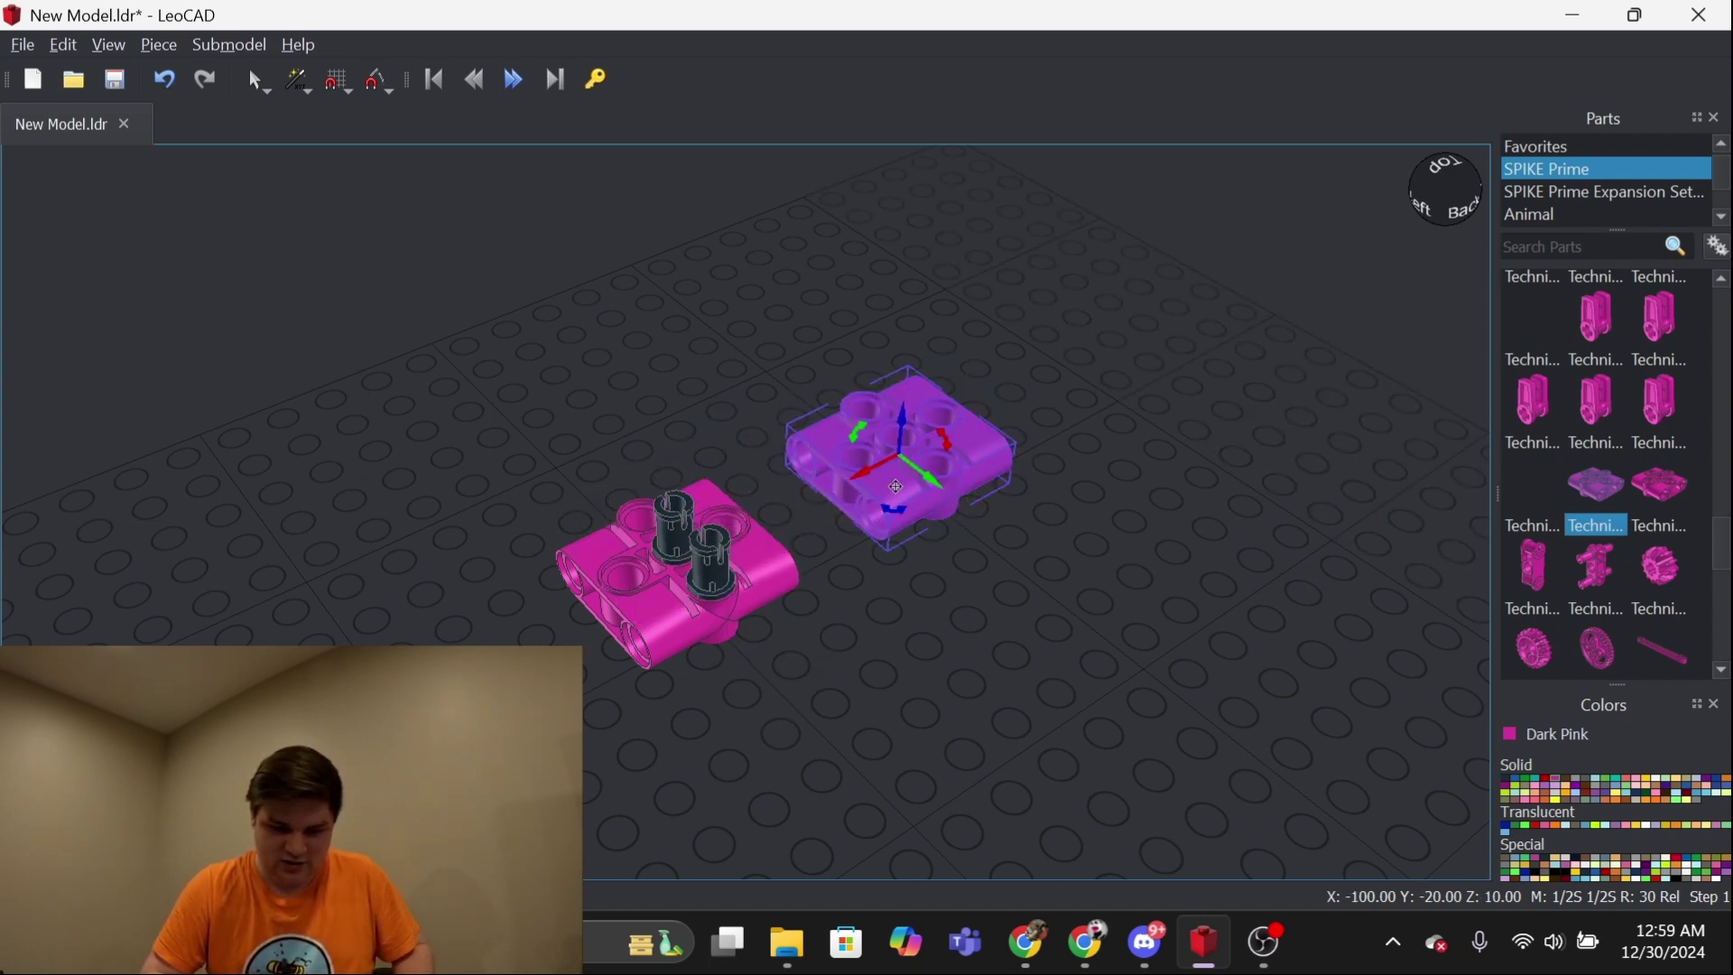
drag(894, 485, 729, 519)
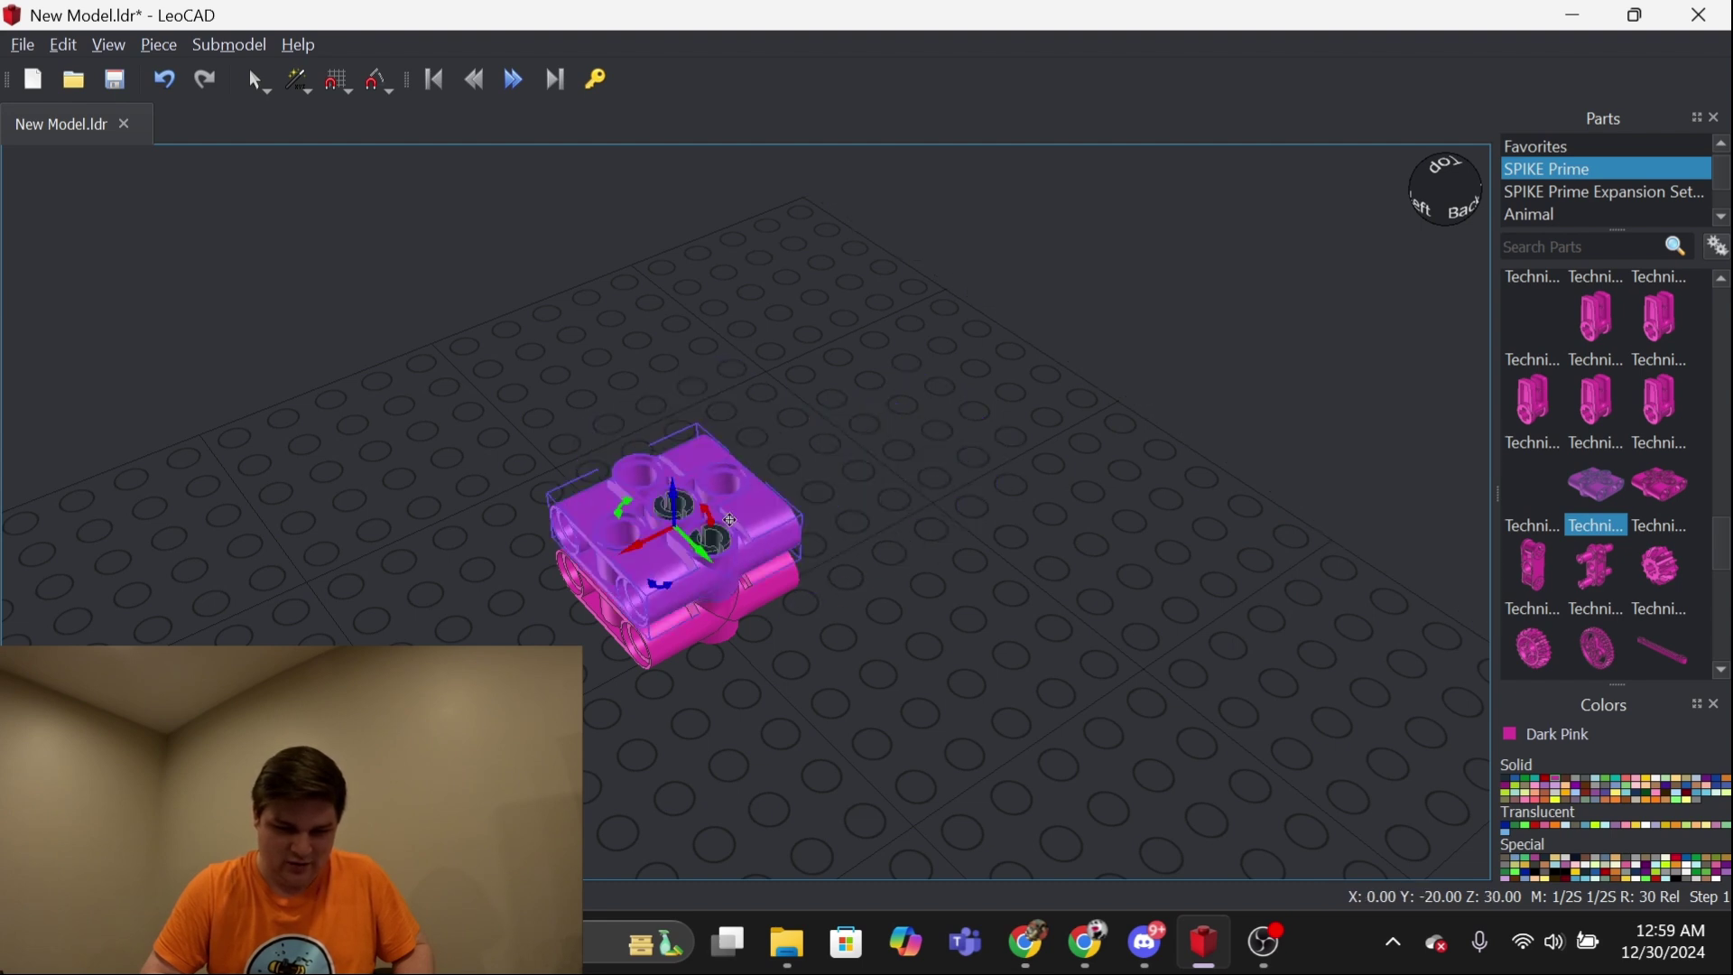
click(999, 459)
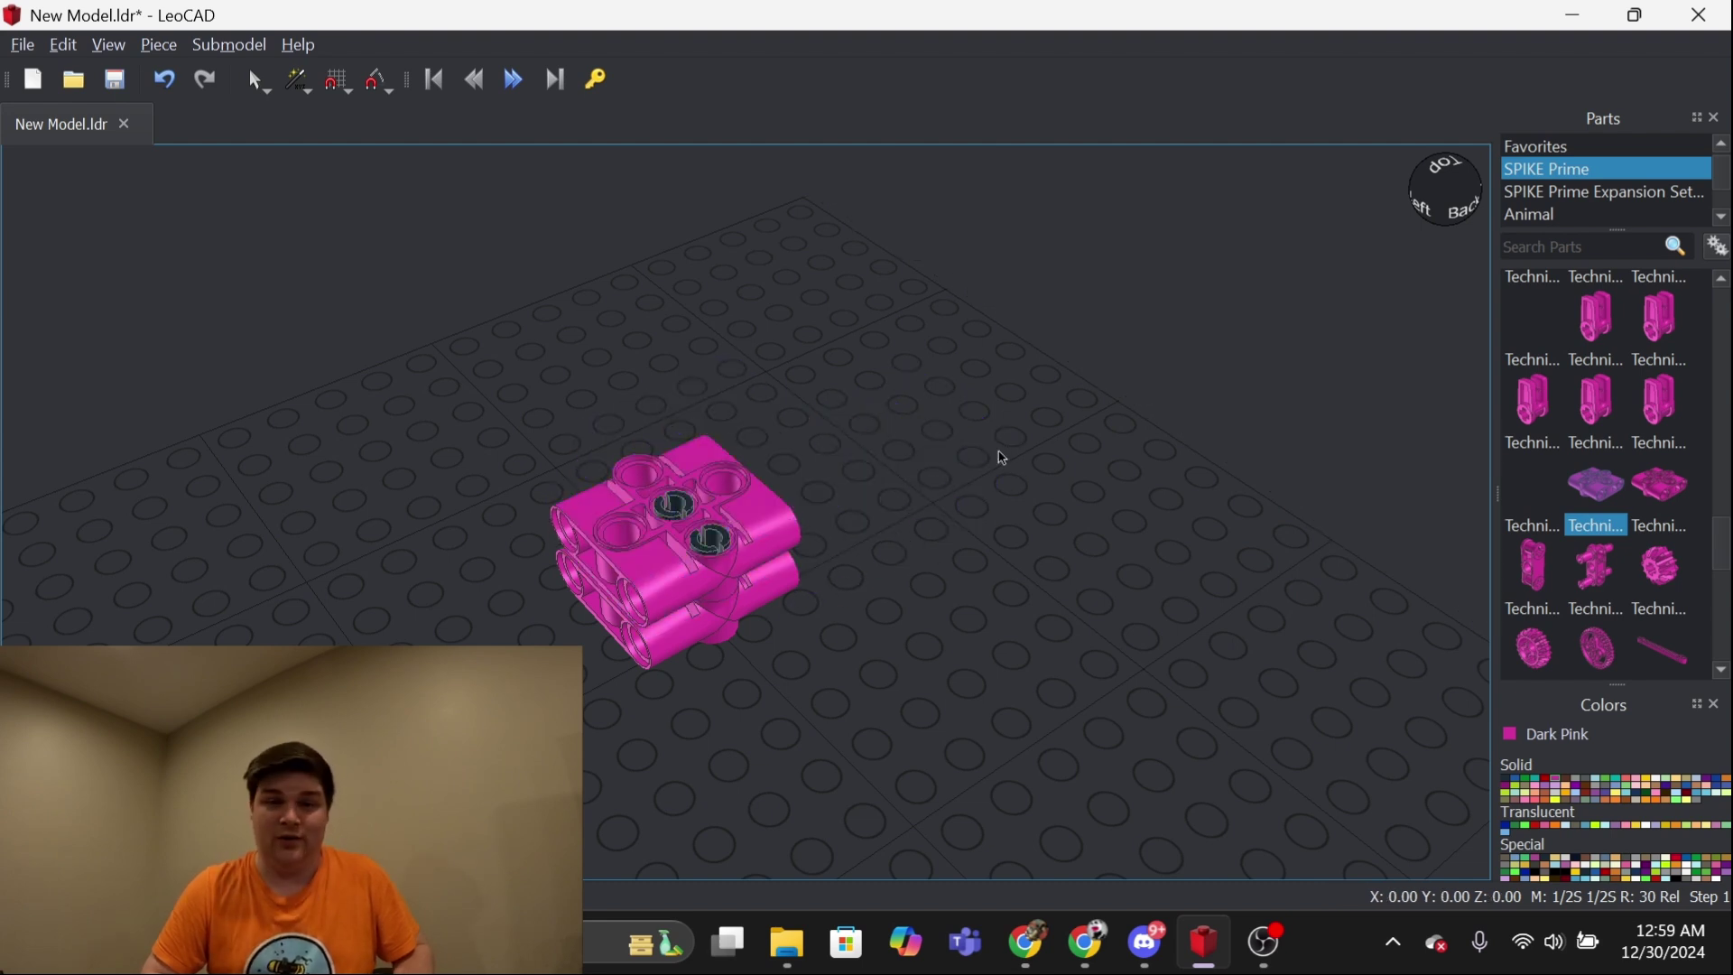
right_drag(1000, 458, 958, 441)
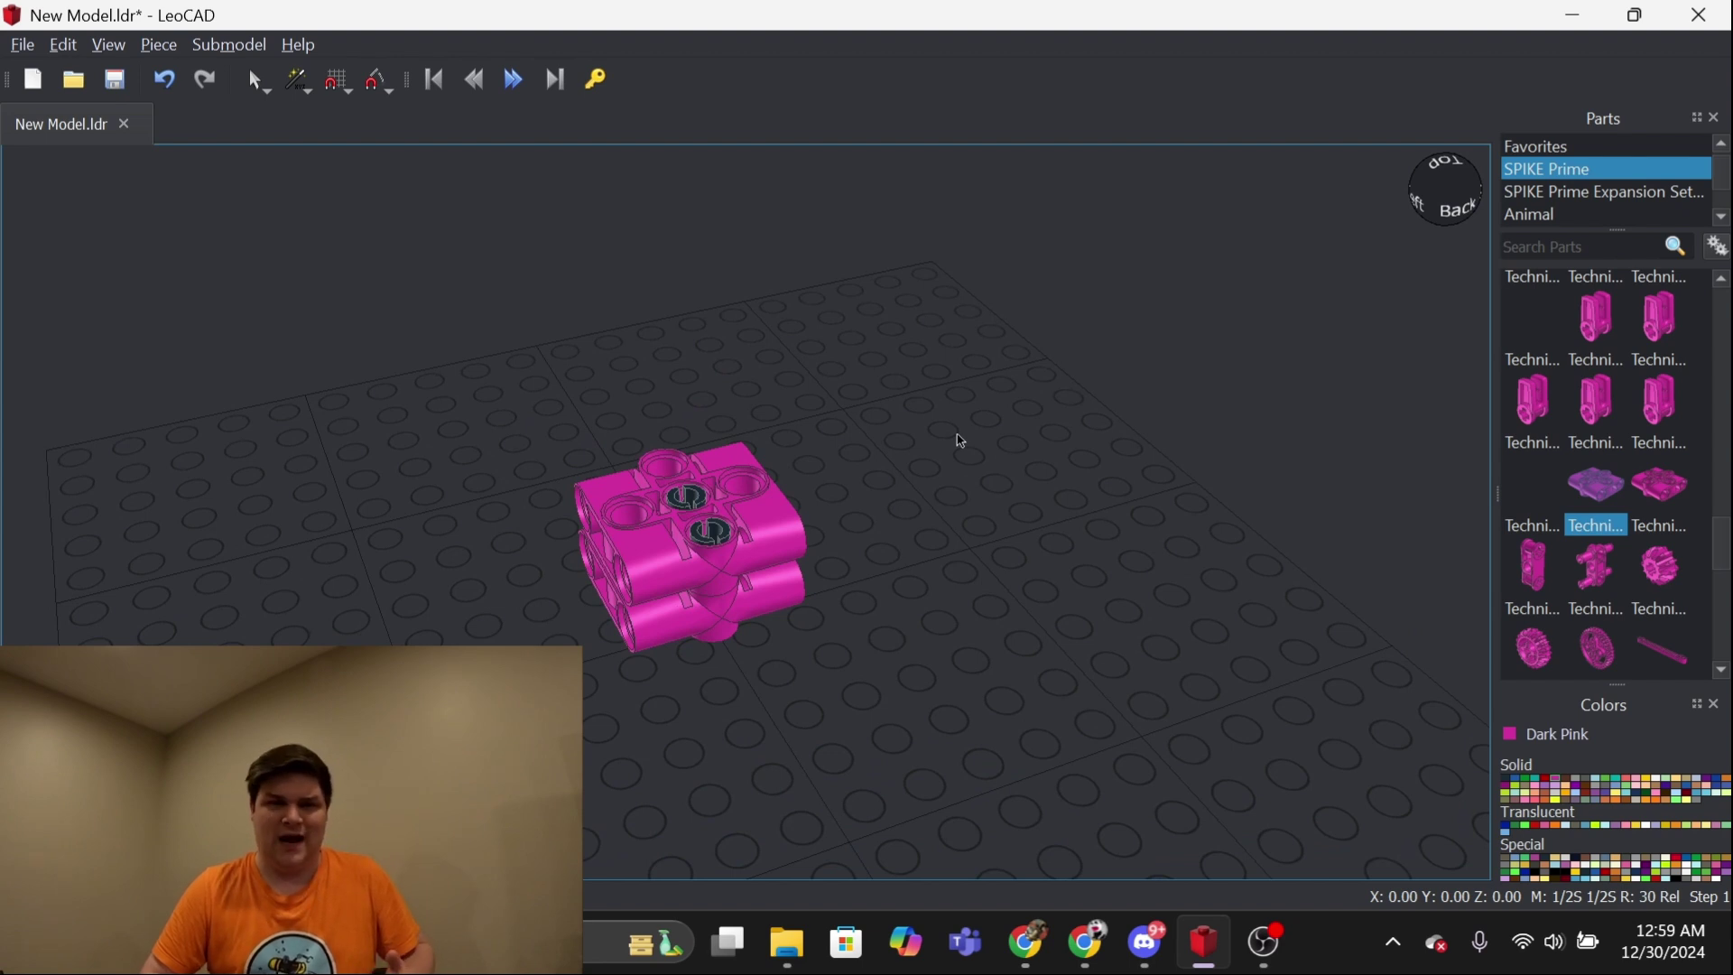
click(350, 85)
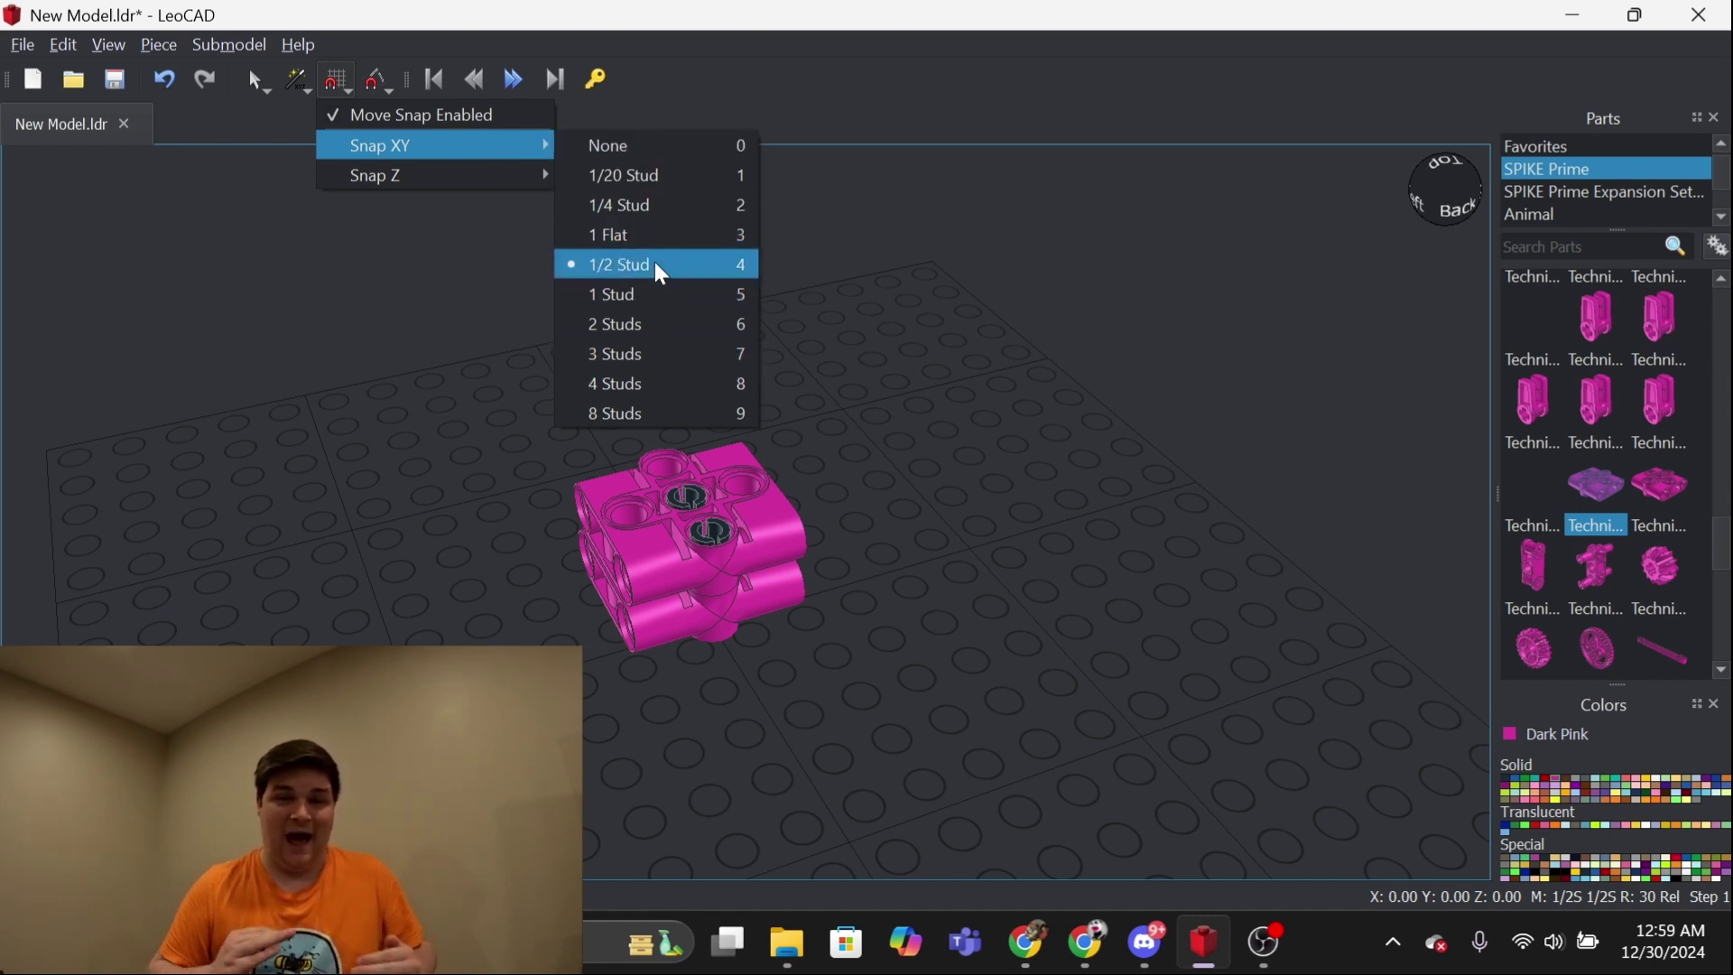
mouse_move(376, 175)
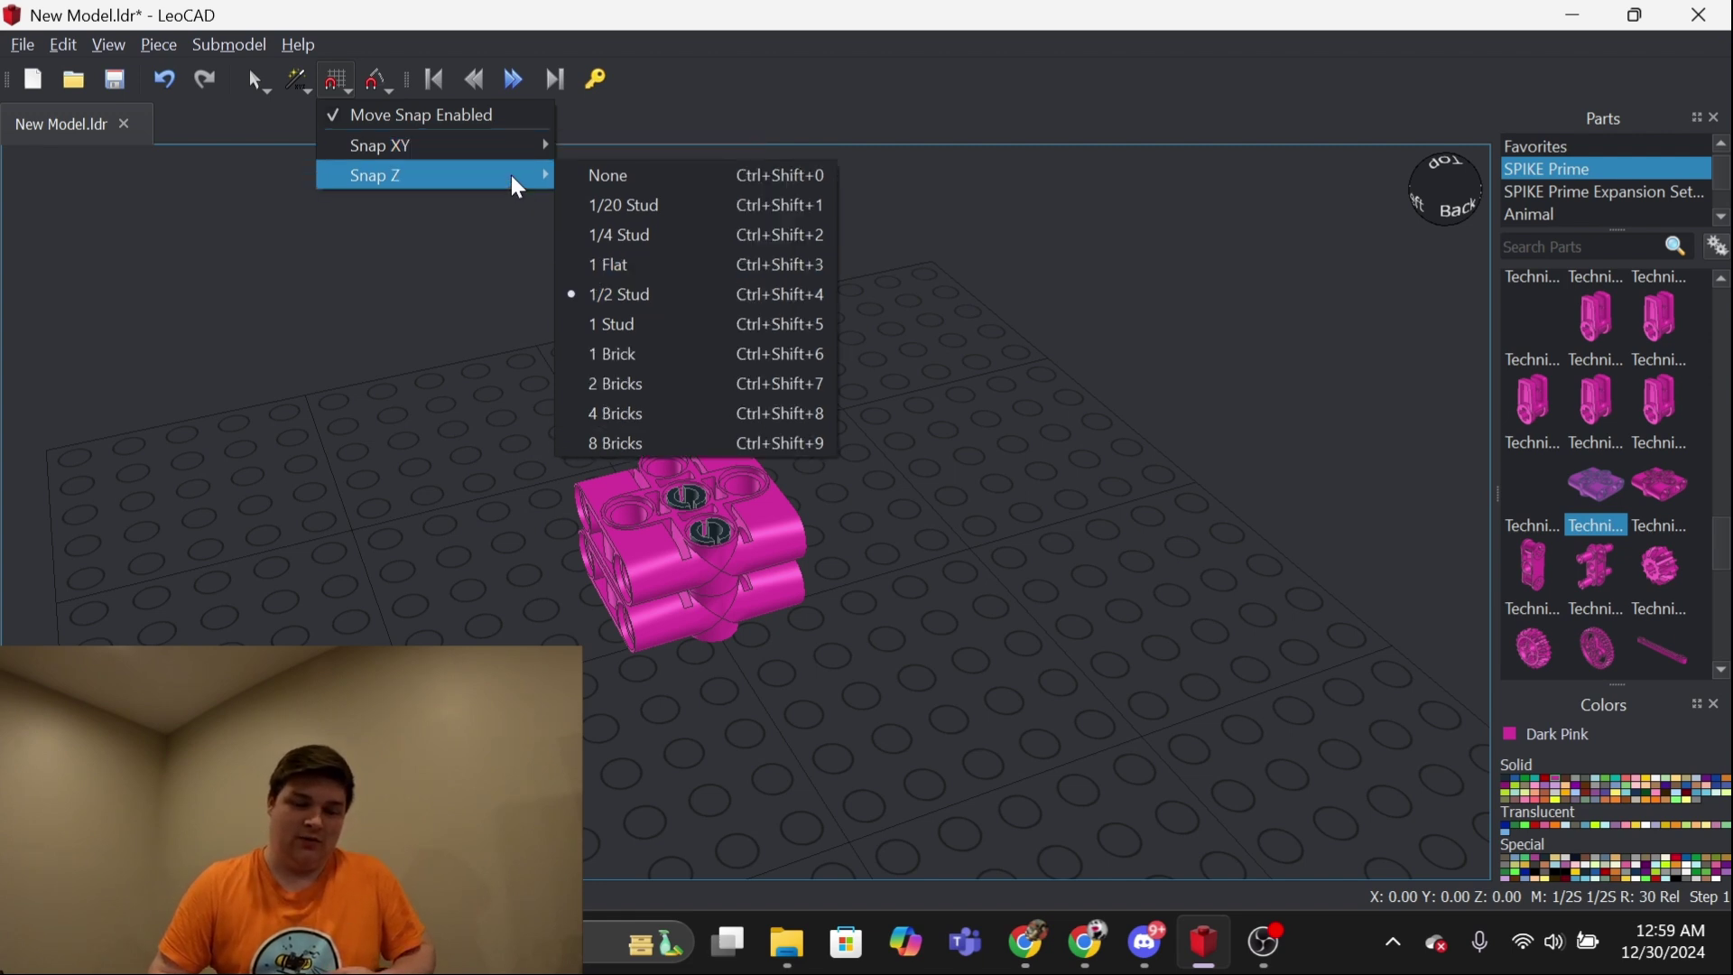
click(924, 277)
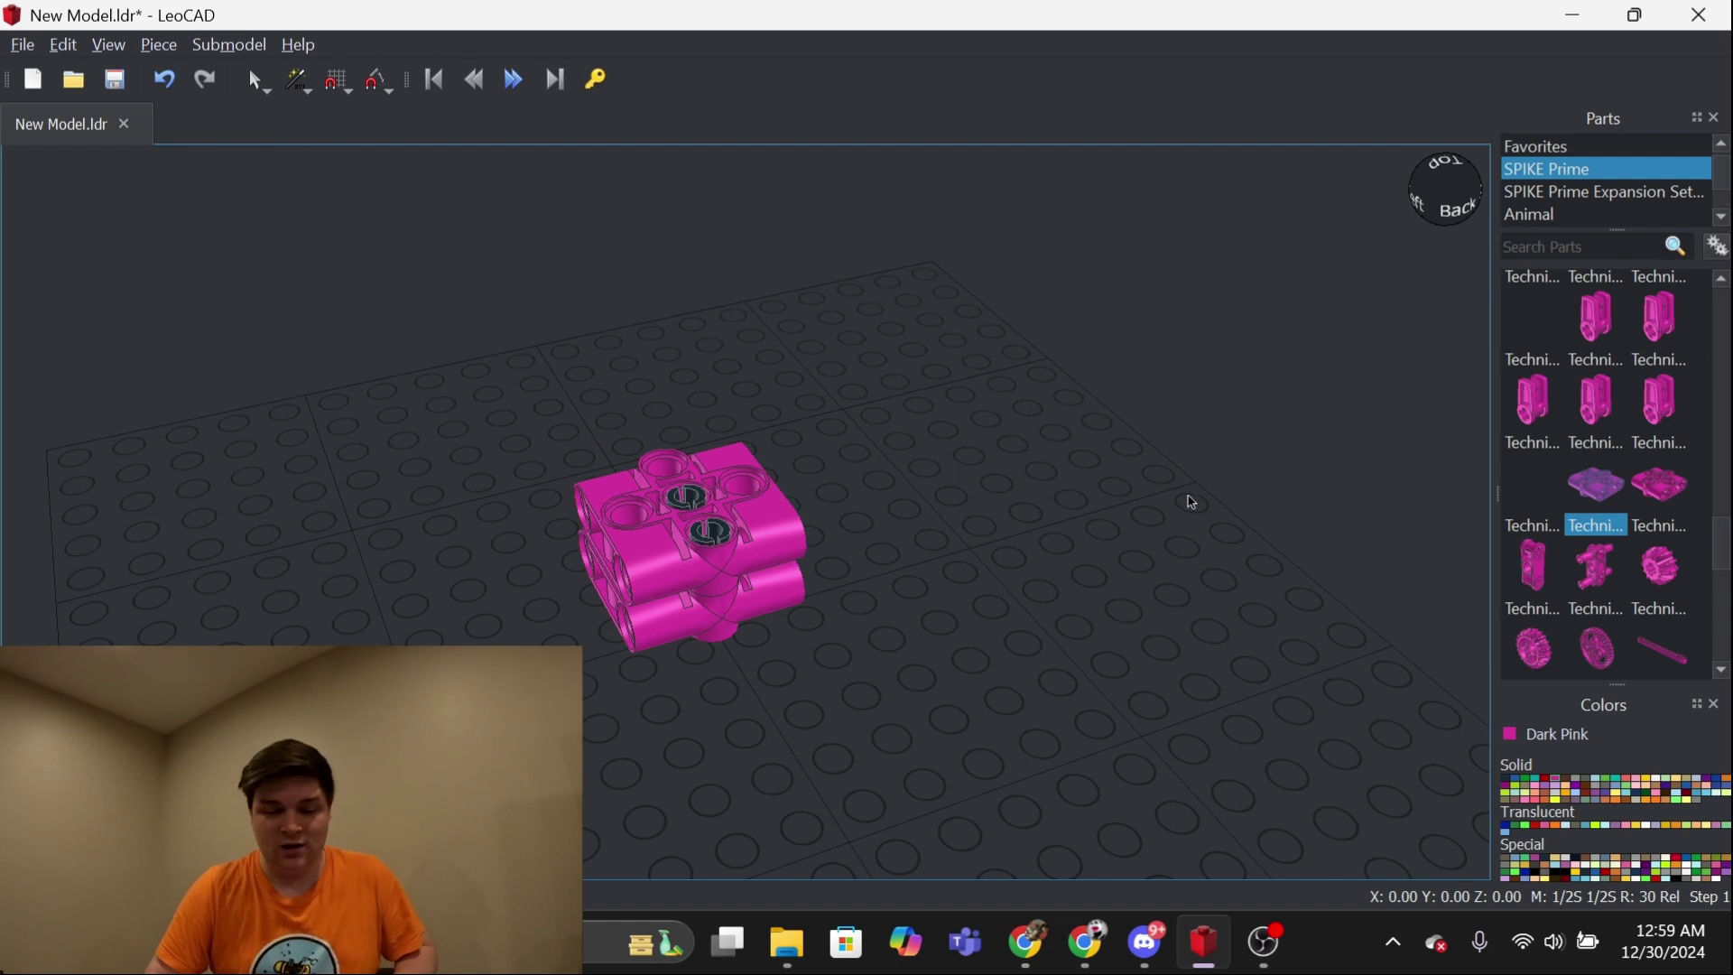
mouse_move(1188, 500)
right_down()
mouse_move(1138, 494)
mouse_move(1485, 439)
right_up()
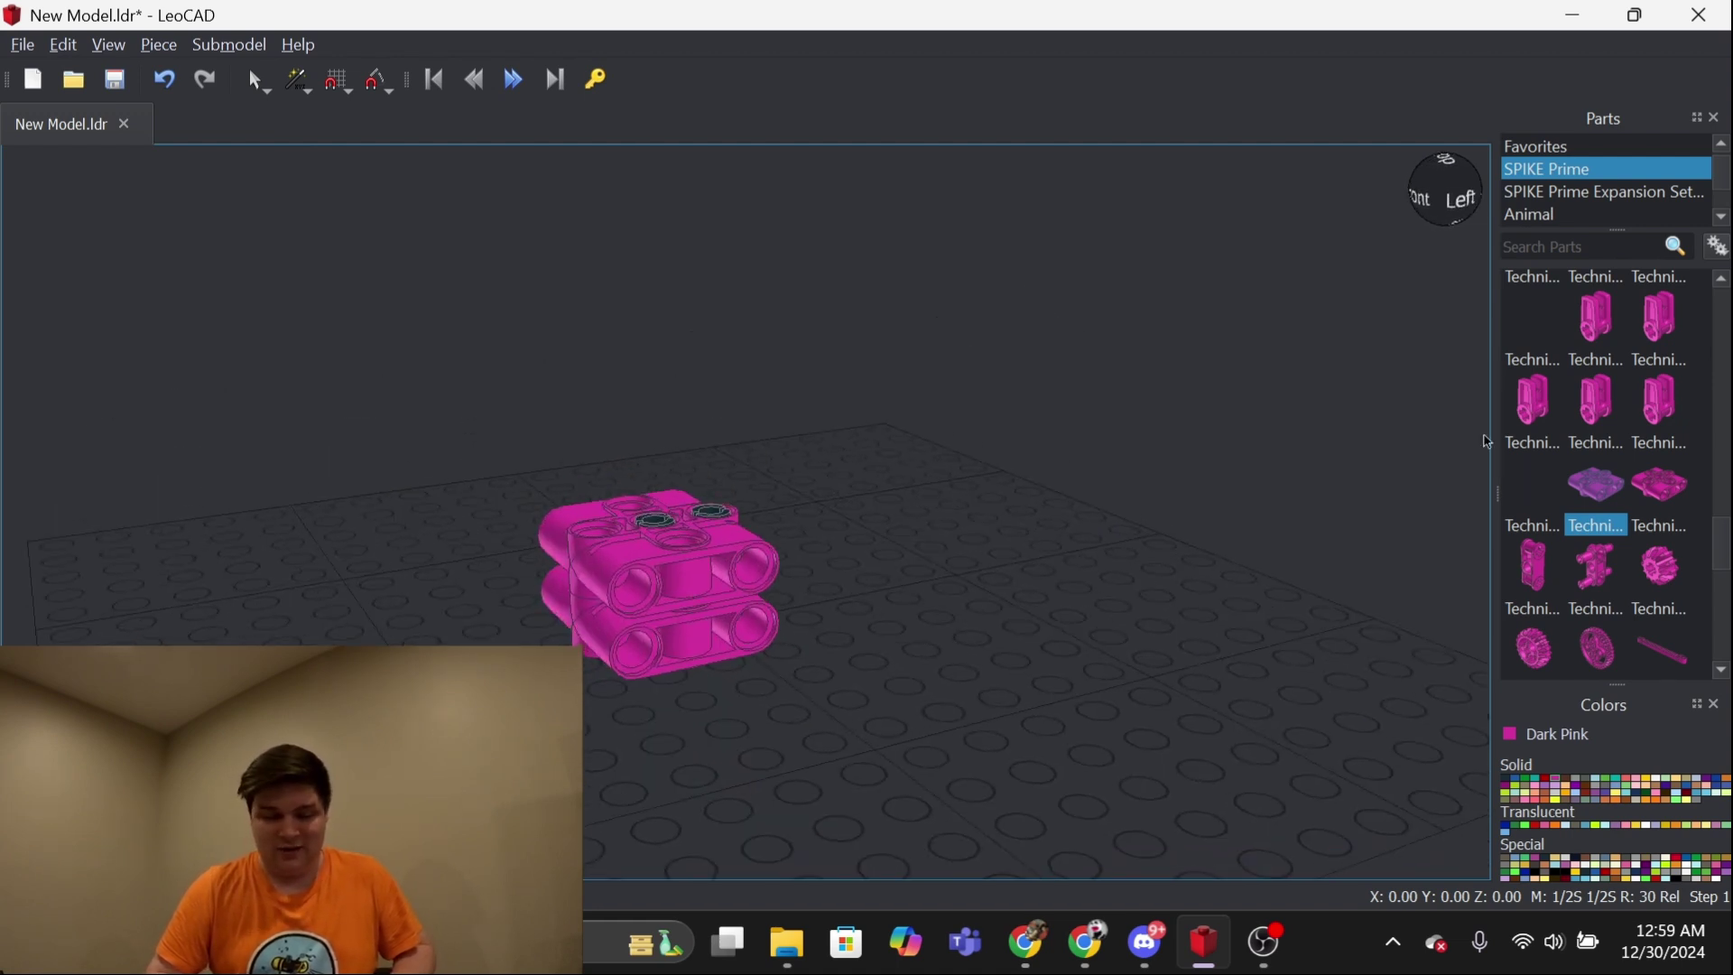
right_drag(1112, 540, 1092, 542)
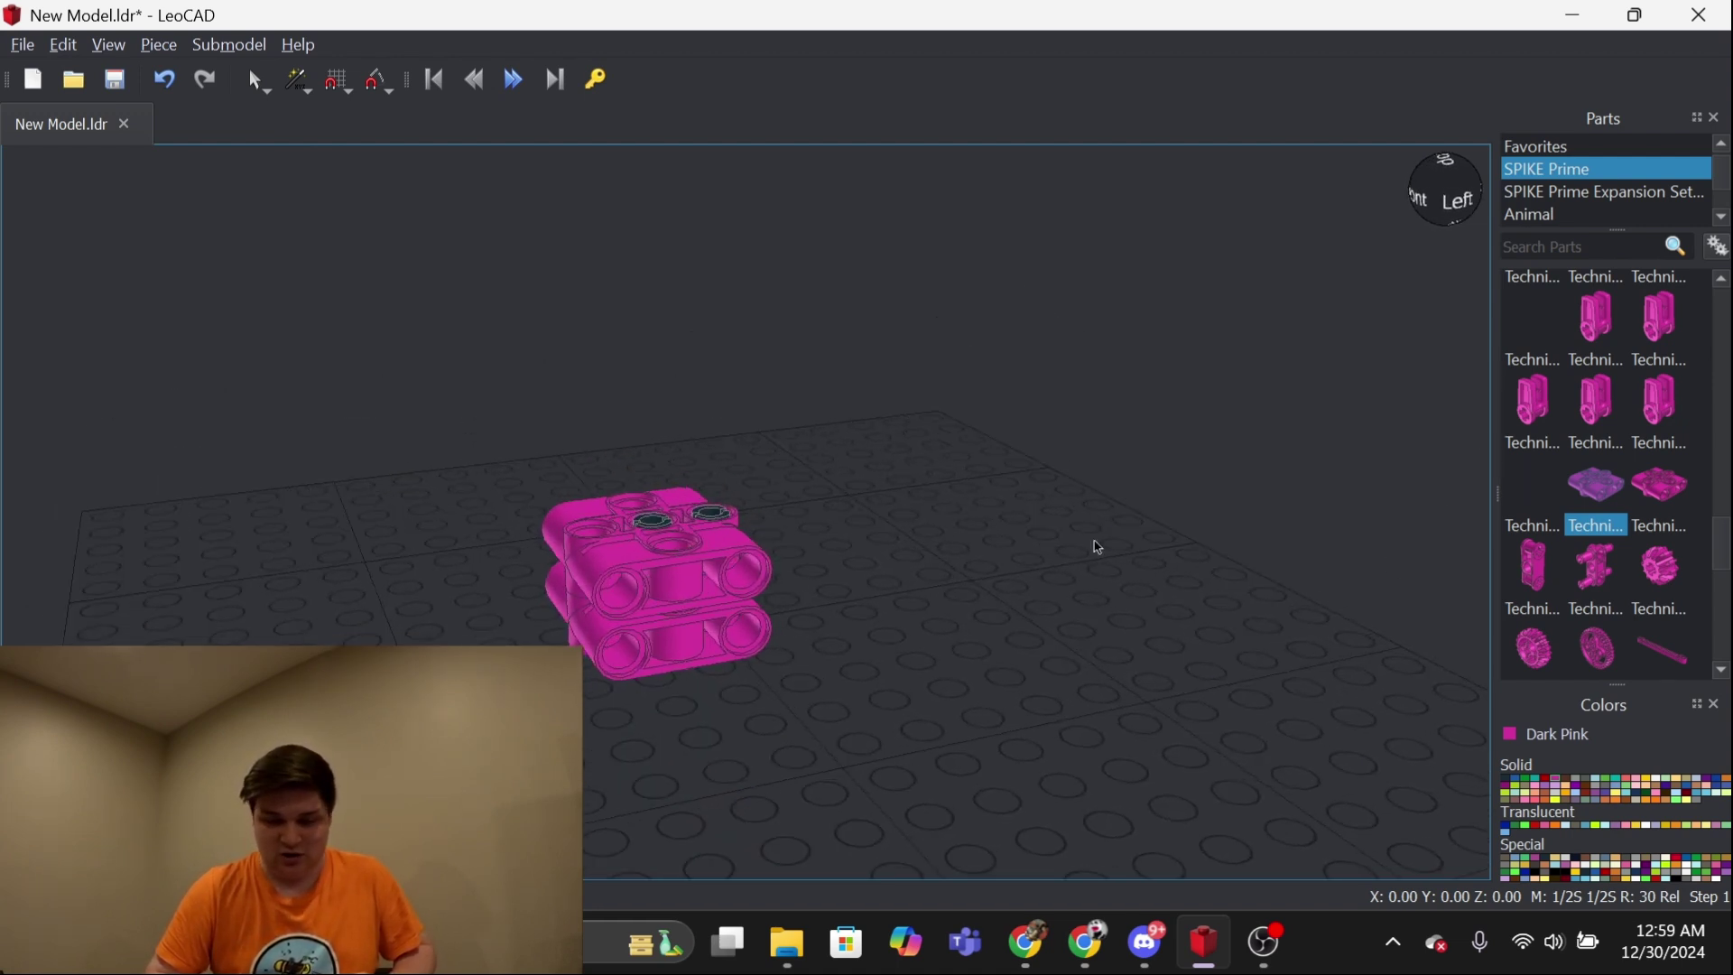
scroll(1663, 459, up, 5)
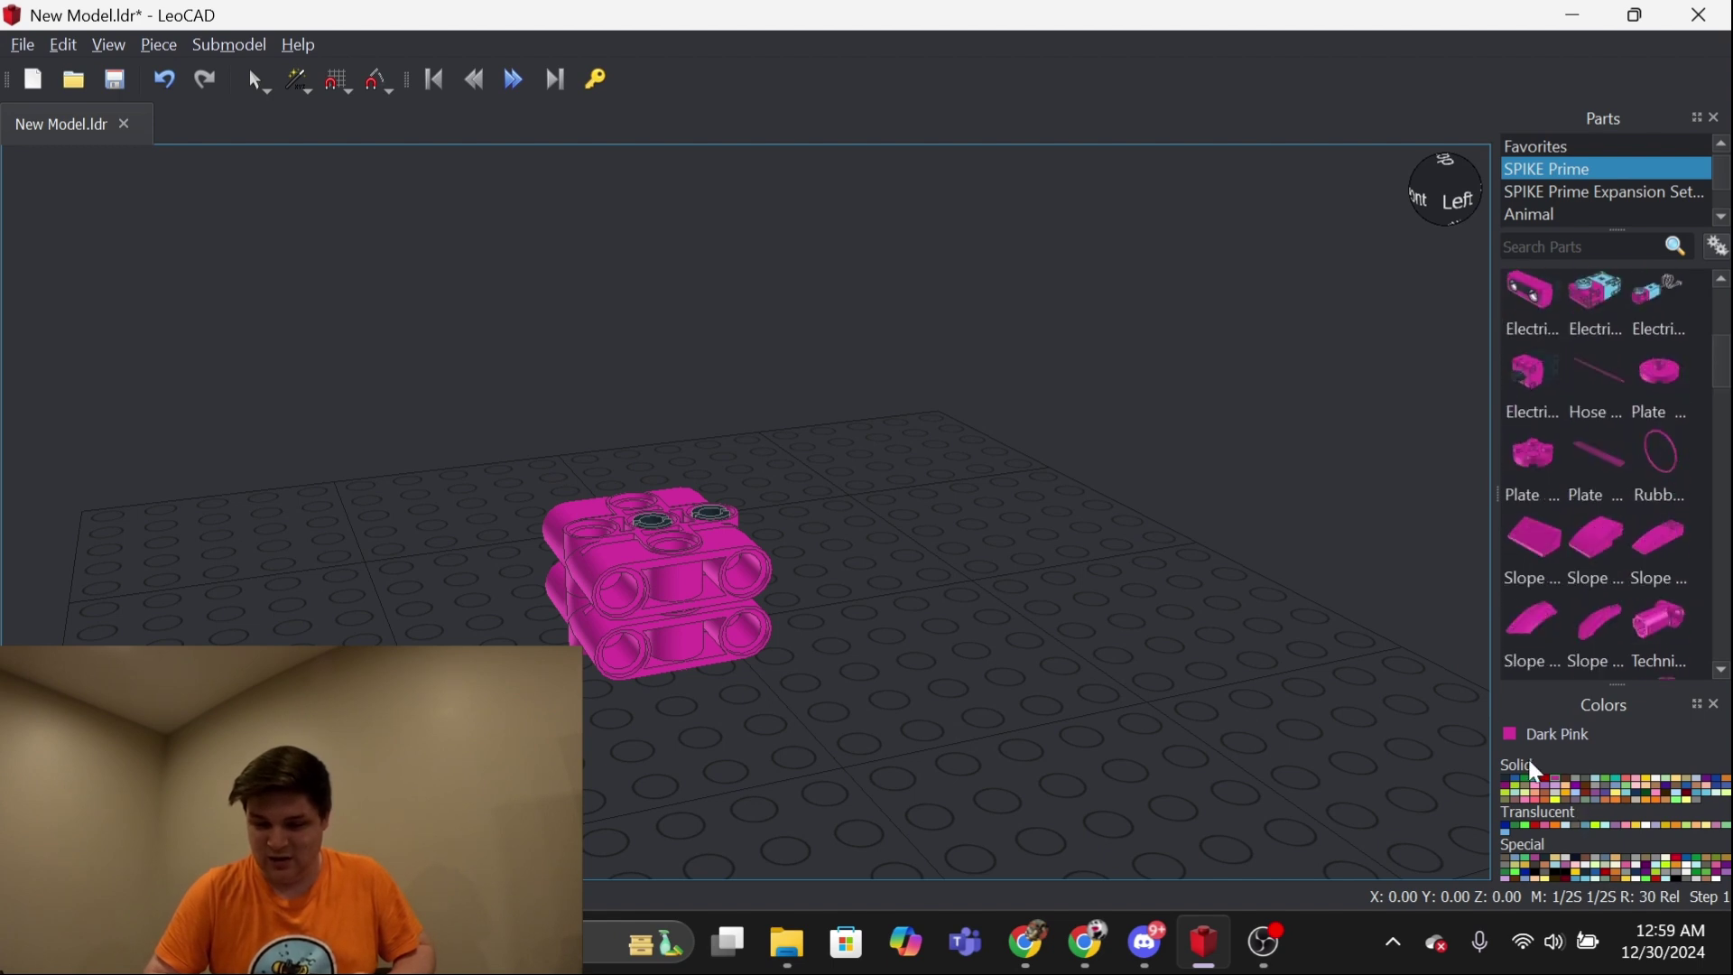
With Black selected, insert a Technic pin into each lower hole of the pink brick
click(1506, 781)
scroll(1604, 595, down, 5)
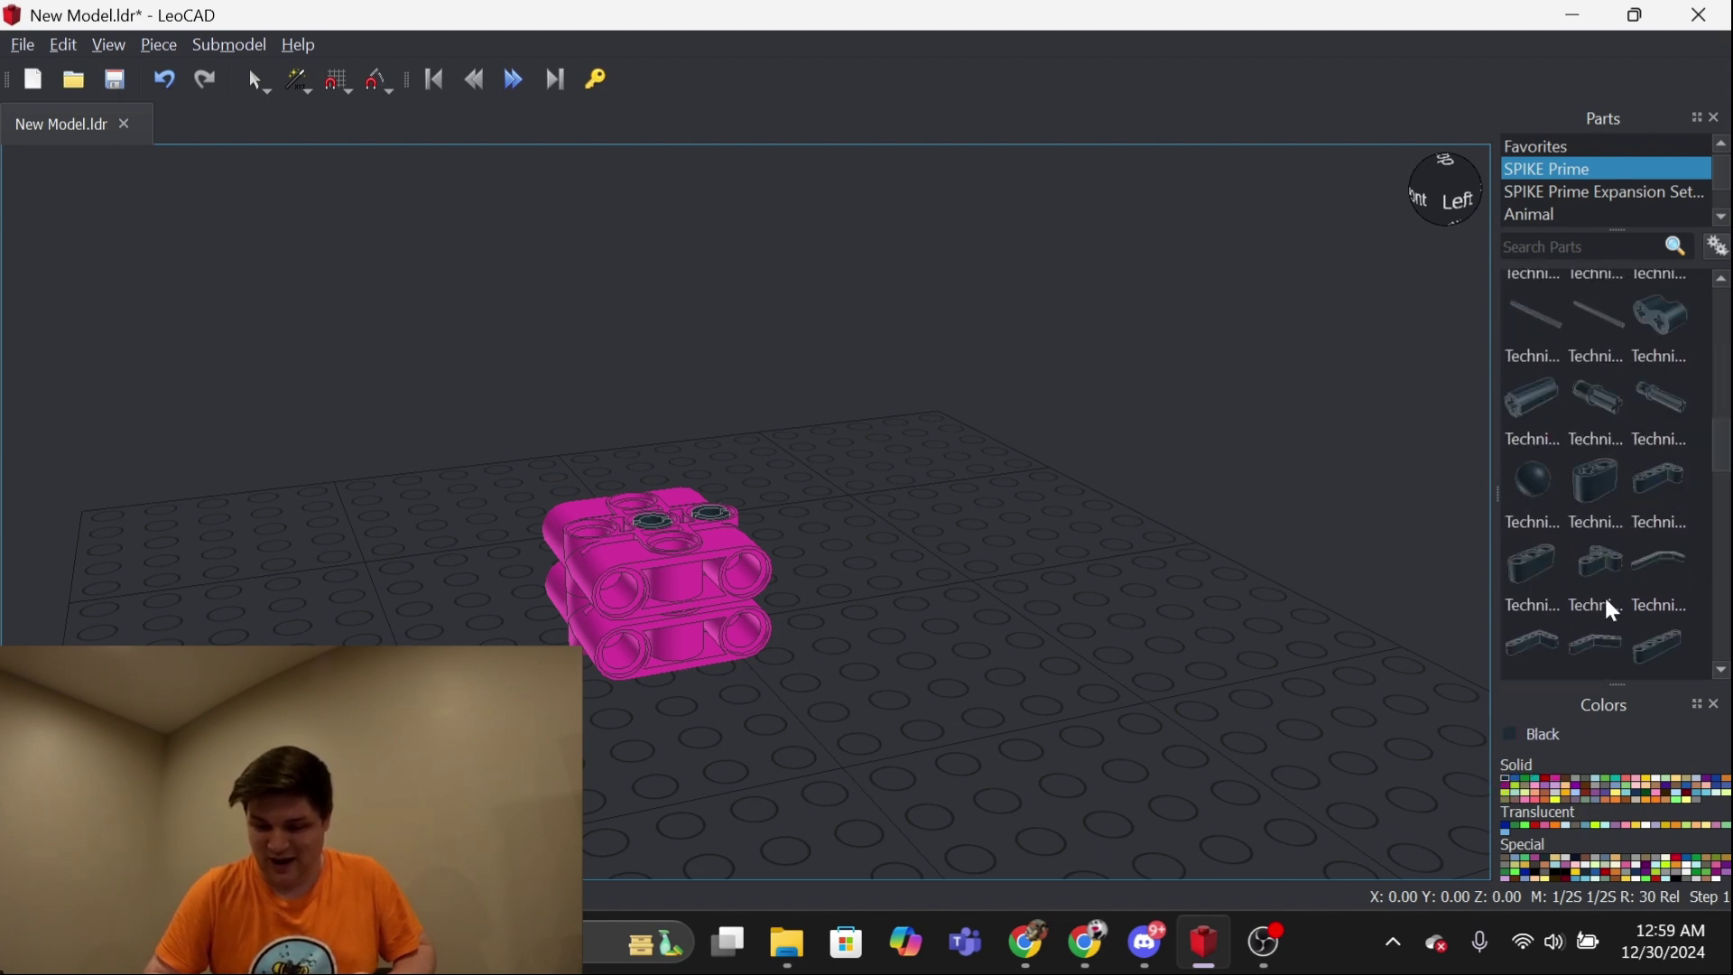
scroll(1606, 599, down, 2)
scroll(1605, 600, down, 2)
scroll(1606, 599, down, 2)
scroll(1605, 600, down, 1)
scroll(1606, 600, up, 2)
scroll(1605, 600, up, 2)
scroll(1631, 480, up, 2)
scroll(1631, 480, up, 1)
scroll(1630, 479, down, 3)
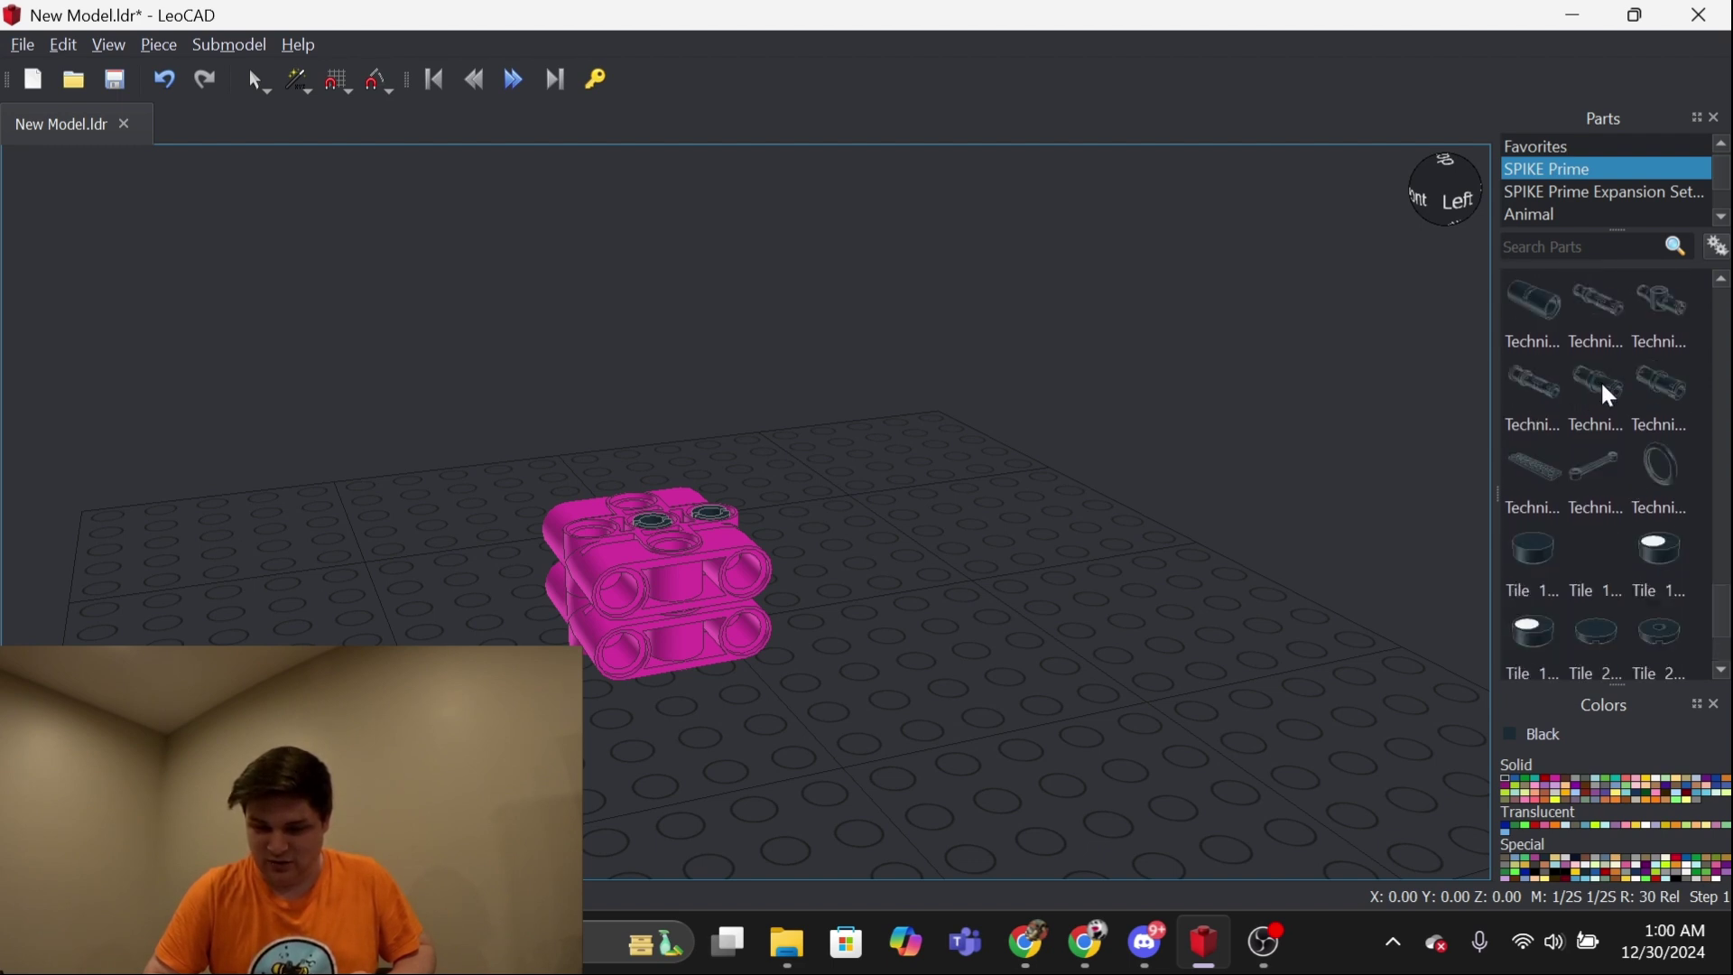
mouse_move(1600, 380)
mouse_down()
mouse_move(642, 623)
mouse_move(866, 639)
mouse_move(619, 671)
mouse_up()
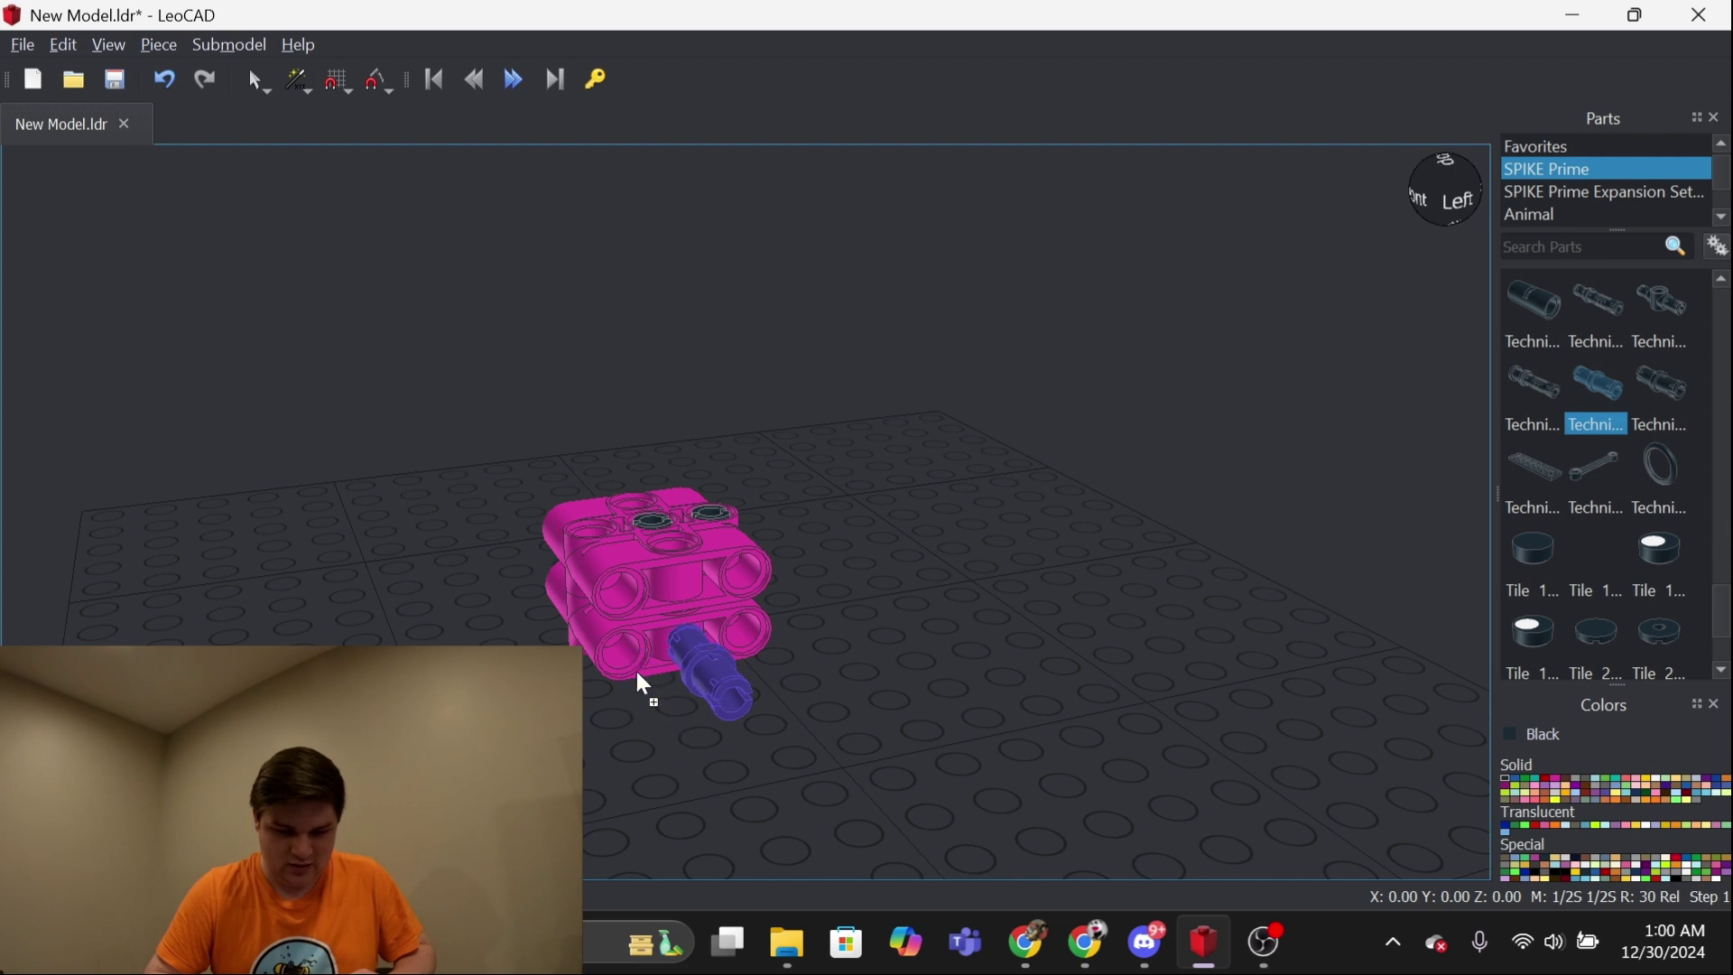
drag(681, 728, 637, 673)
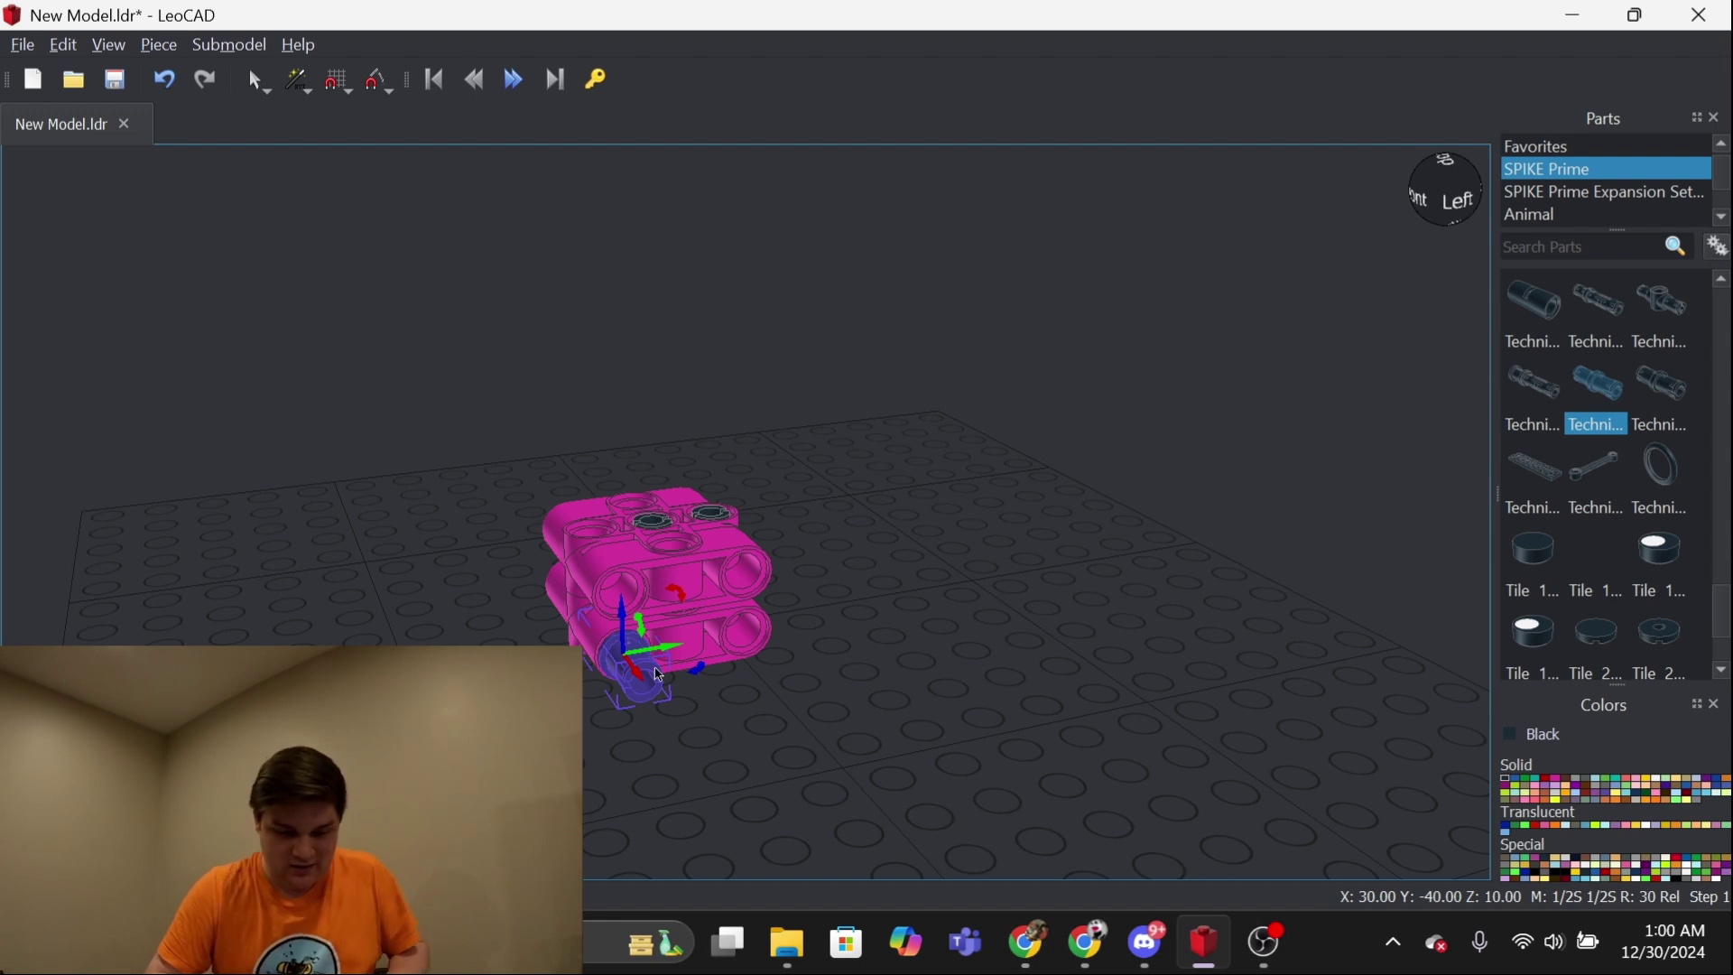
drag(1594, 385, 765, 651)
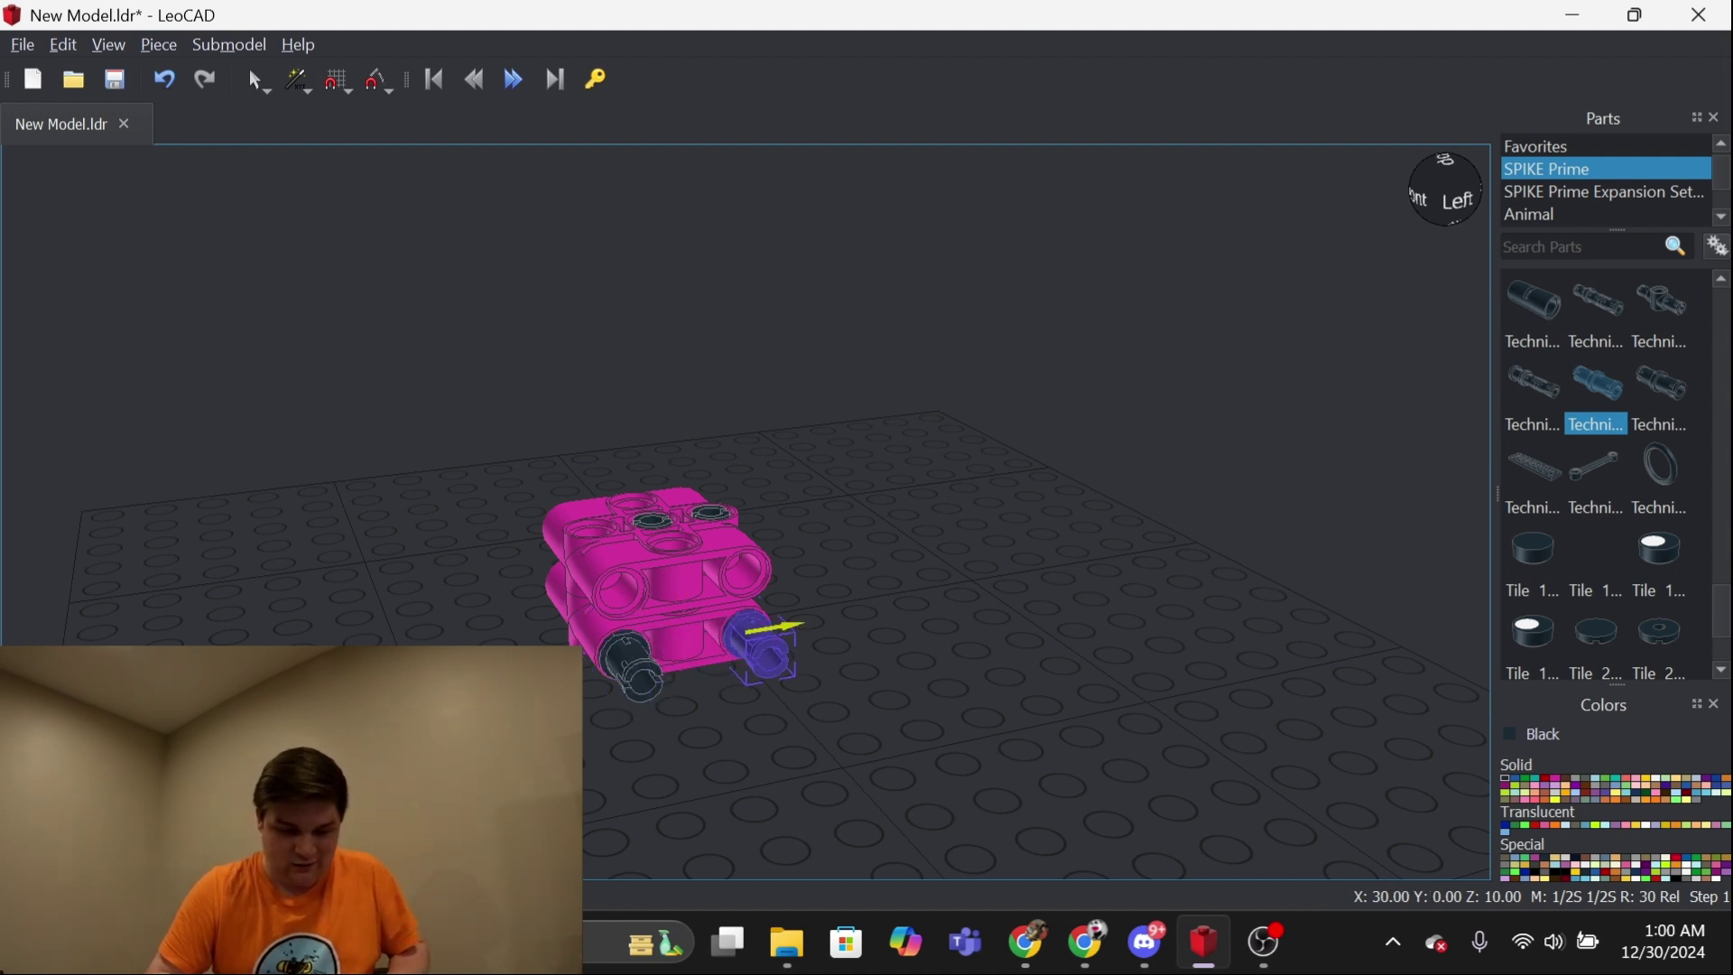
right_drag(987, 575, 1219, 542)
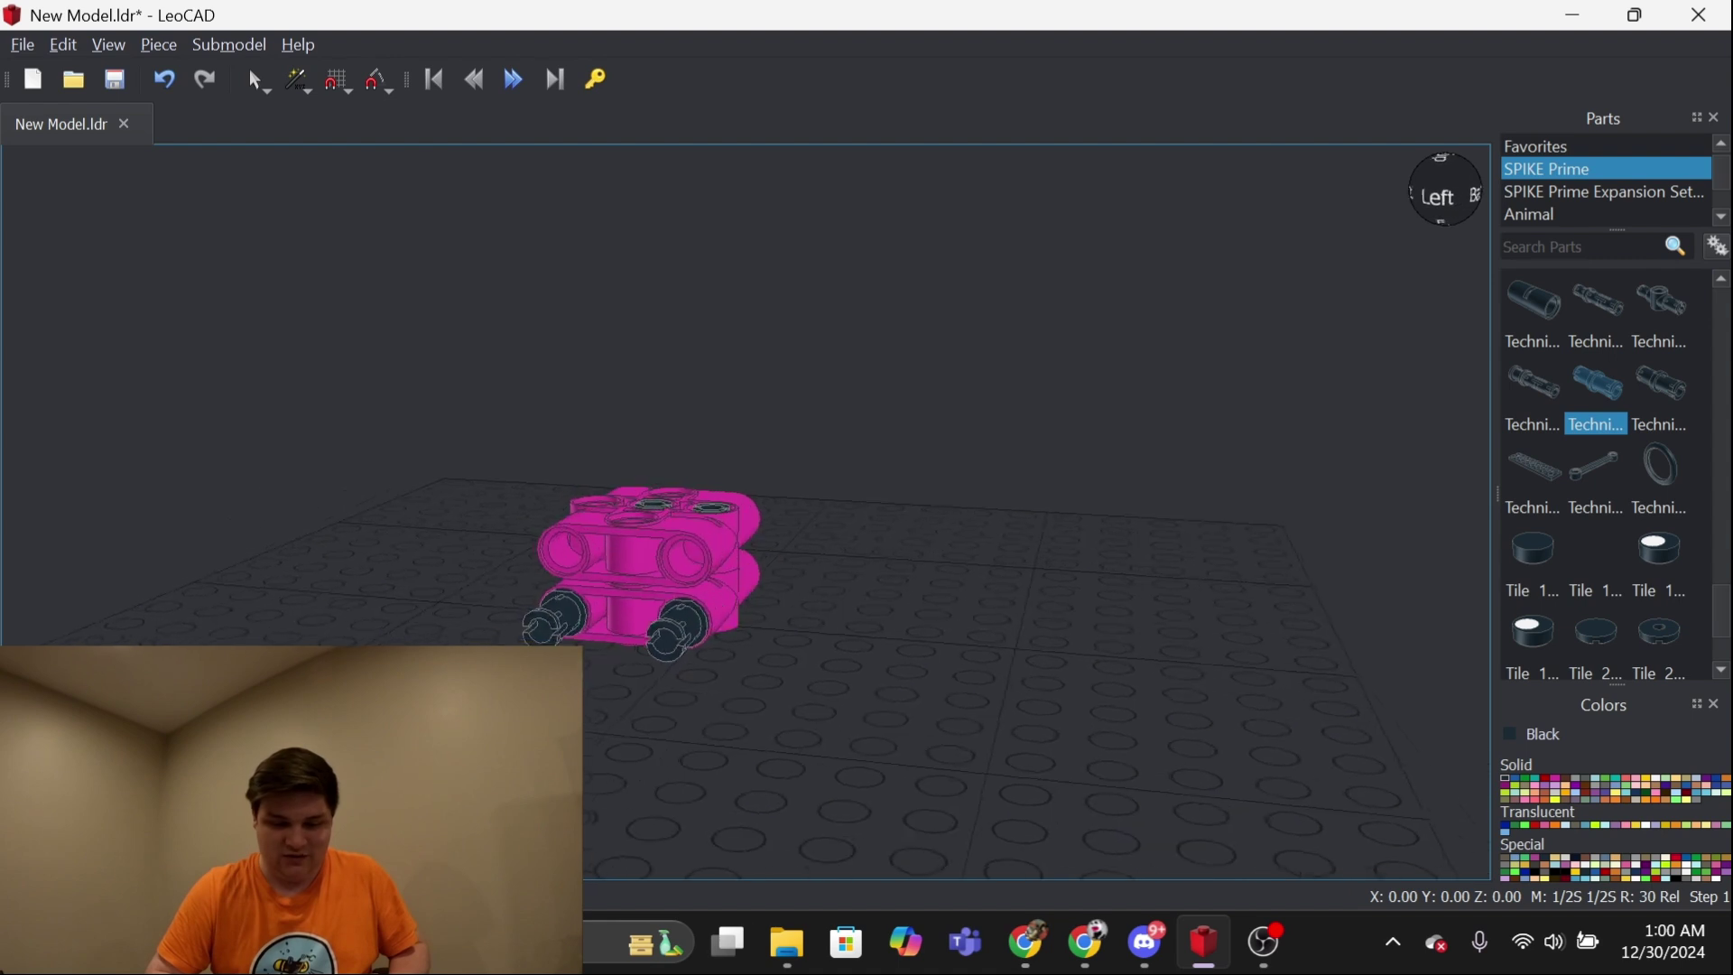
scroll(1538, 379, up, 3)
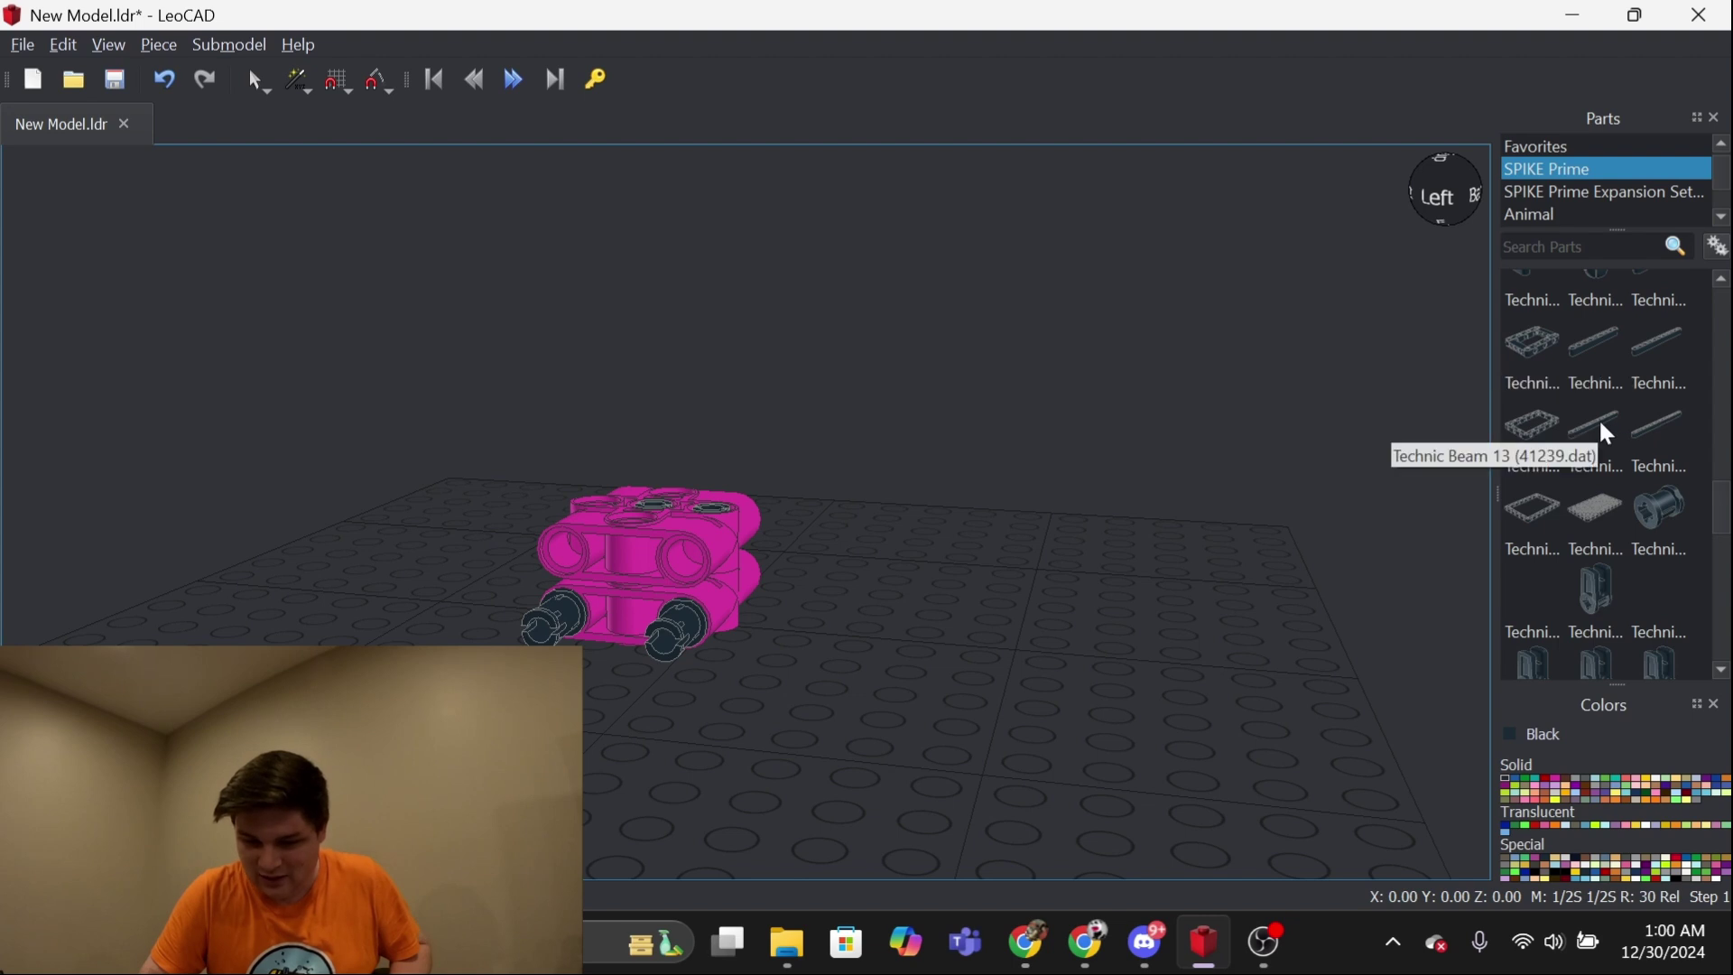
Add a long black Technic beam and rotate it to line up with the pins
mouse_move(1651, 420)
mouse_down()
mouse_move(969, 754)
mouse_move(971, 737)
mouse_up()
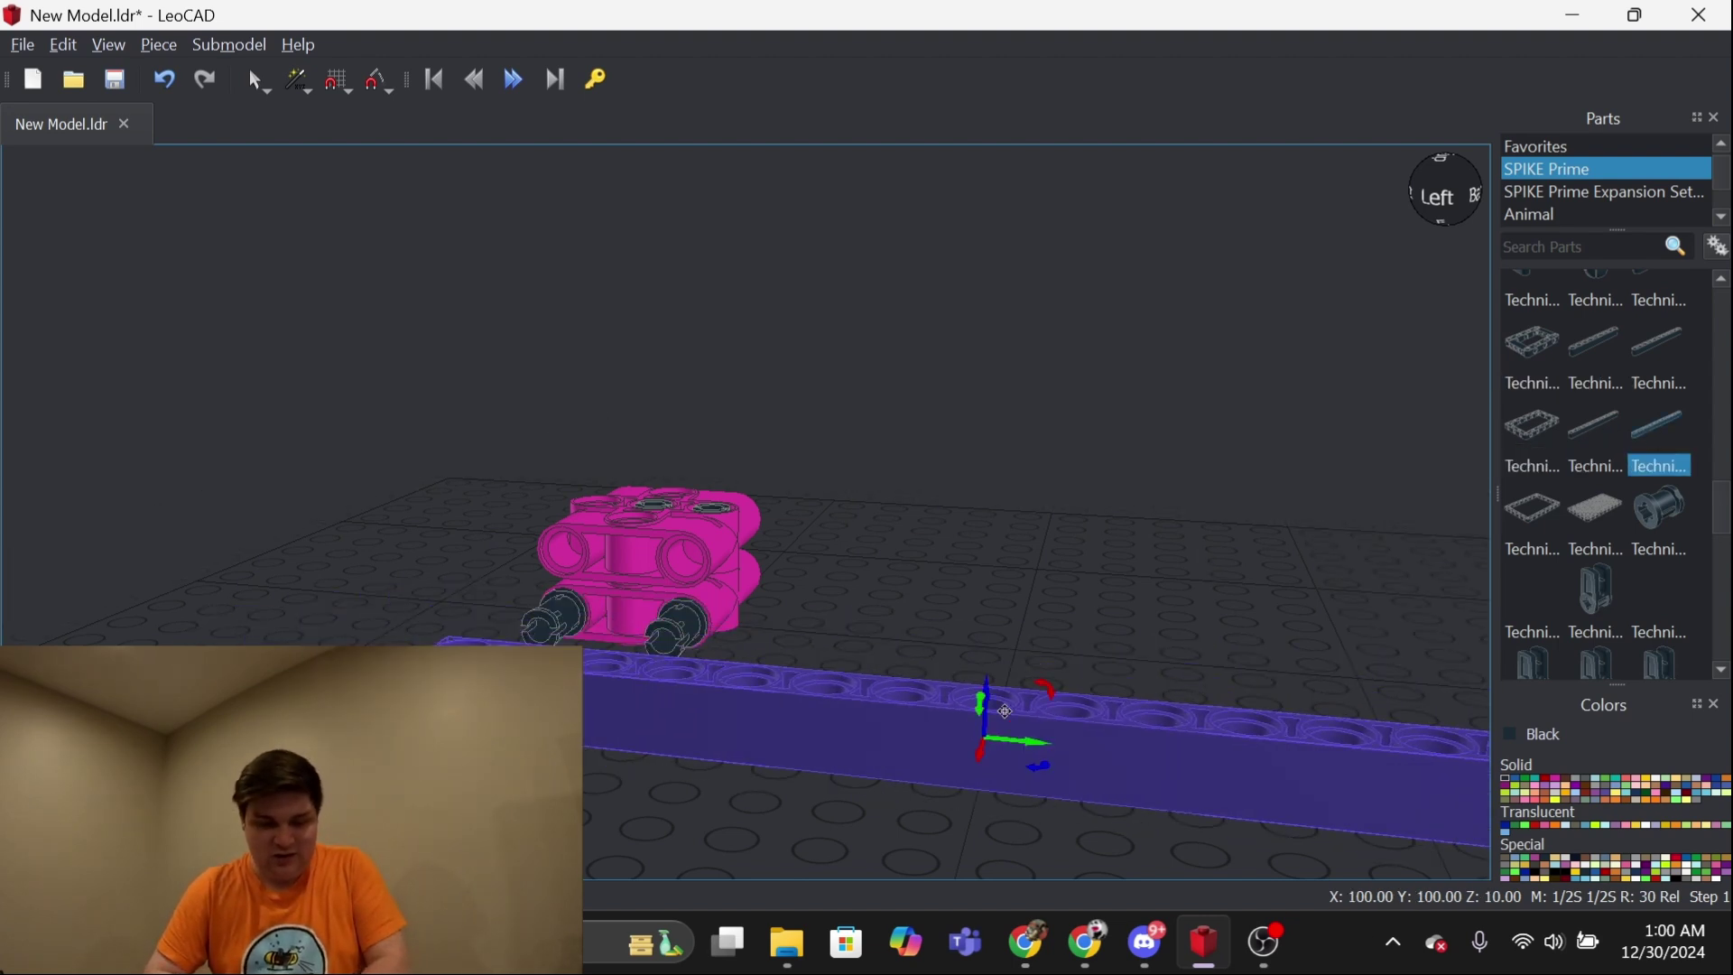
right_drag(971, 738, 985, 736)
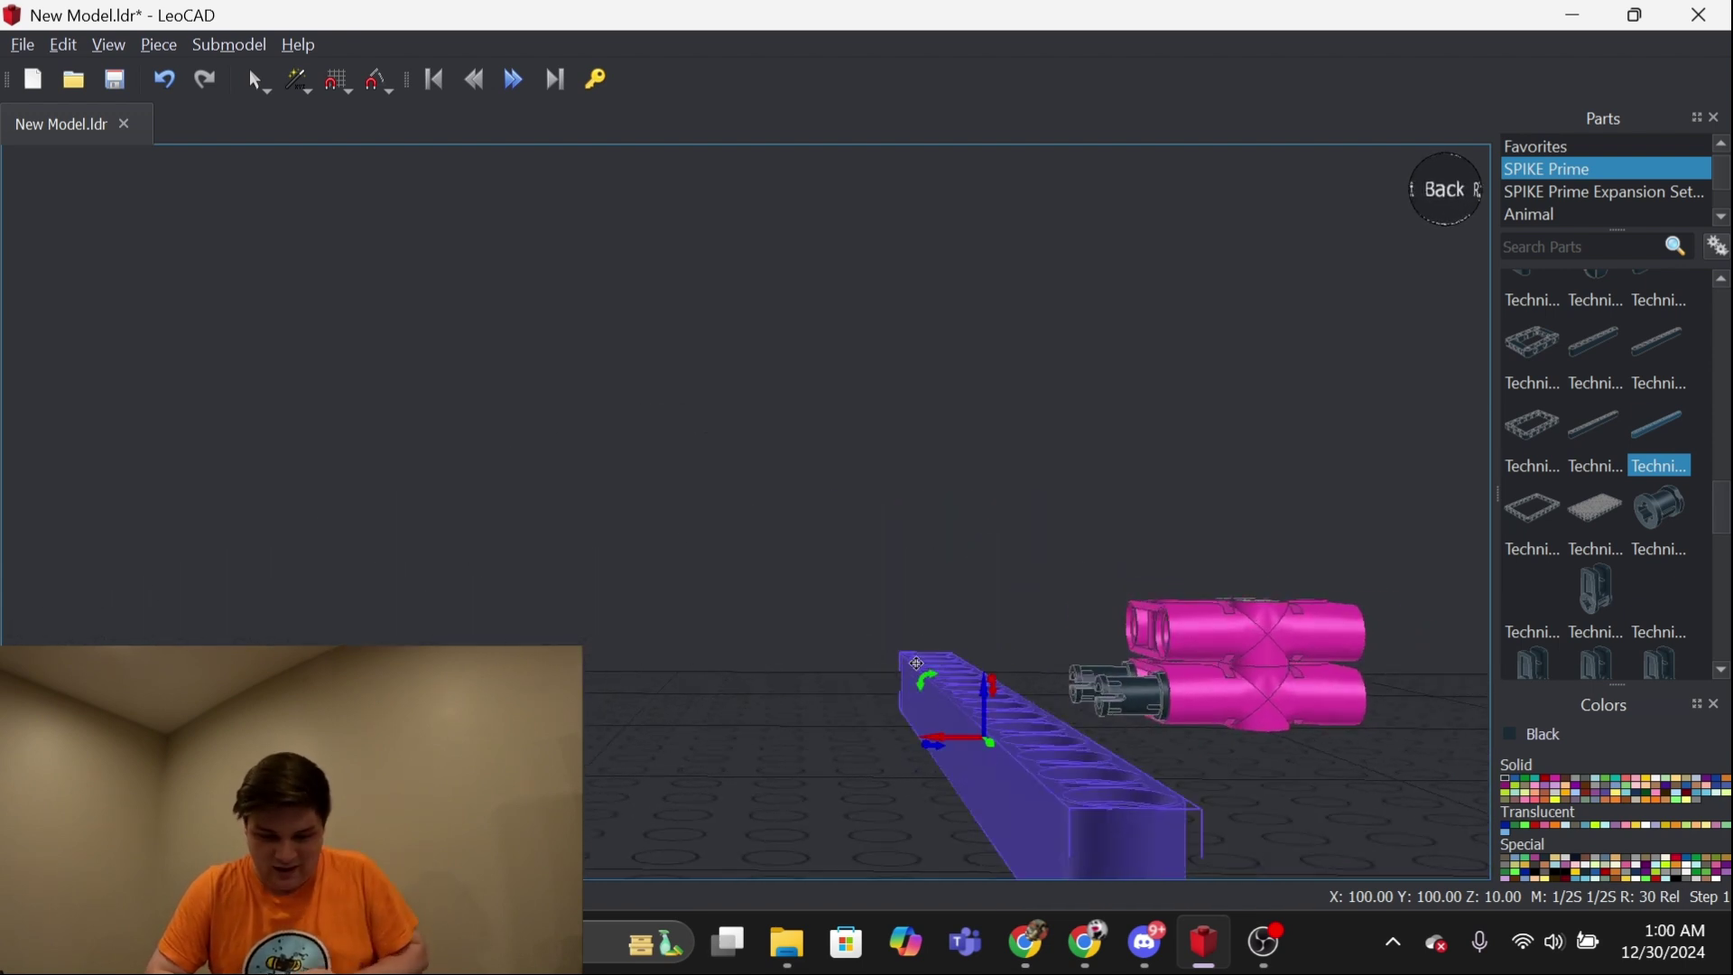
drag(984, 735, 930, 794)
click(735, 754)
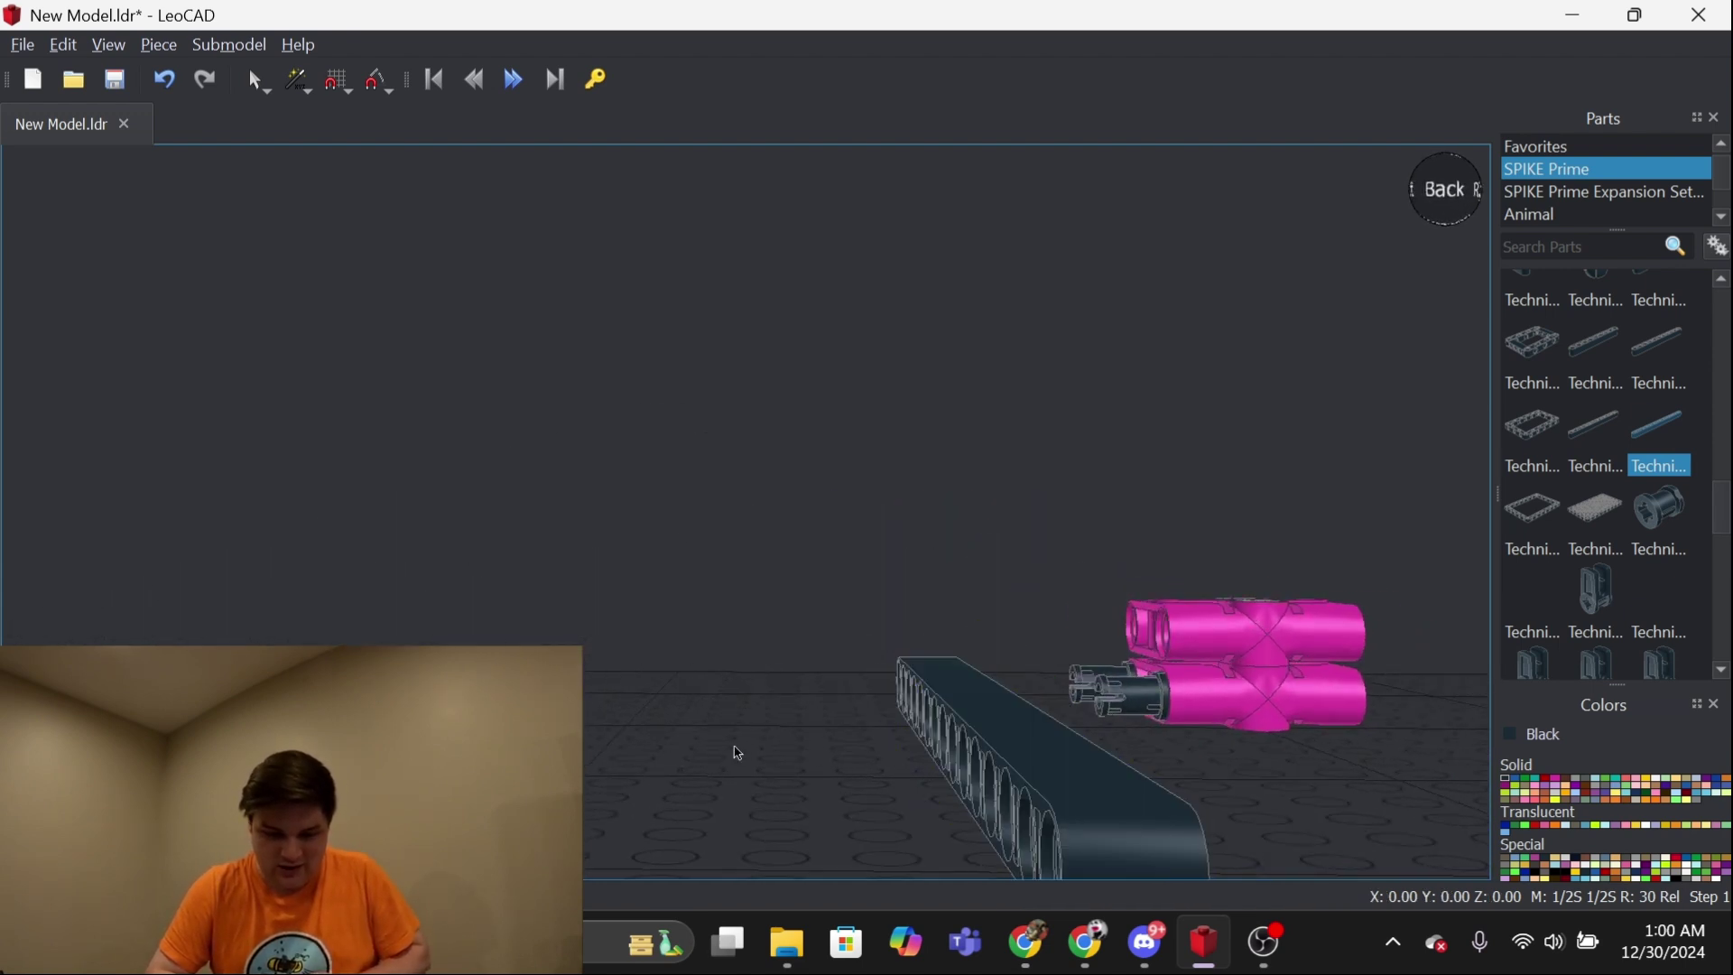
mouse_move(735, 754)
right_down()
mouse_move(812, 753)
mouse_move(910, 791)
right_up()
Move the beam onto the pink block's pins, nudge it into alignment, and inspect it
click(1264, 791)
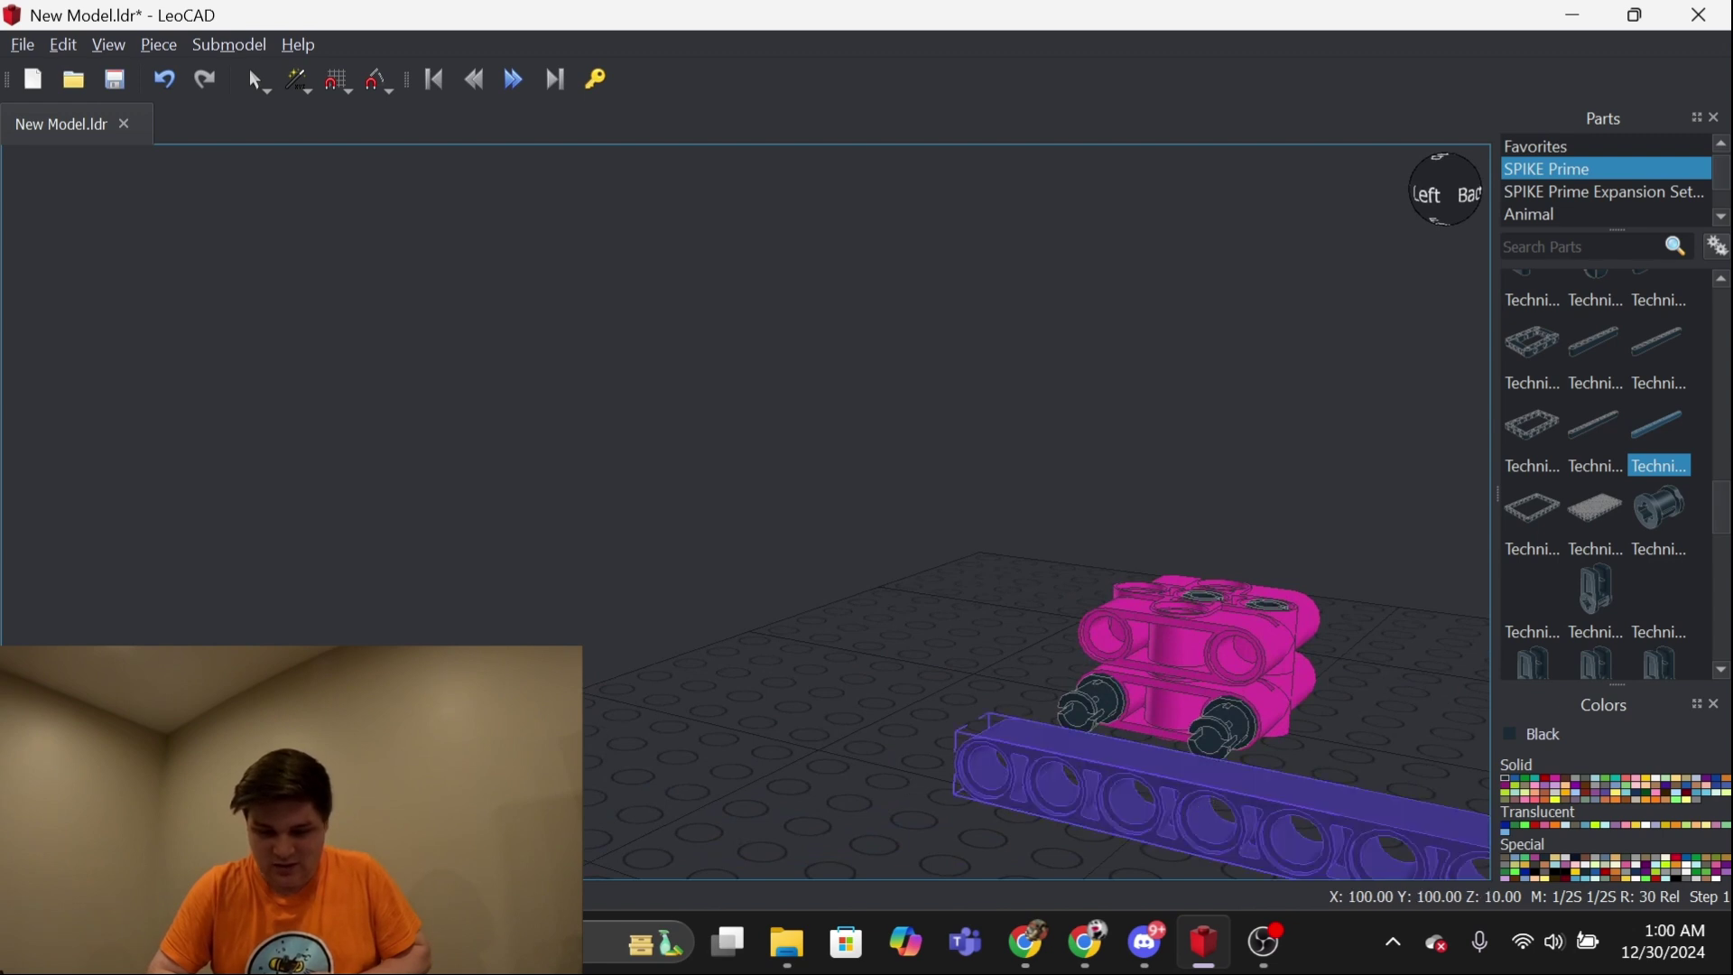
drag(1264, 793, 1213, 724)
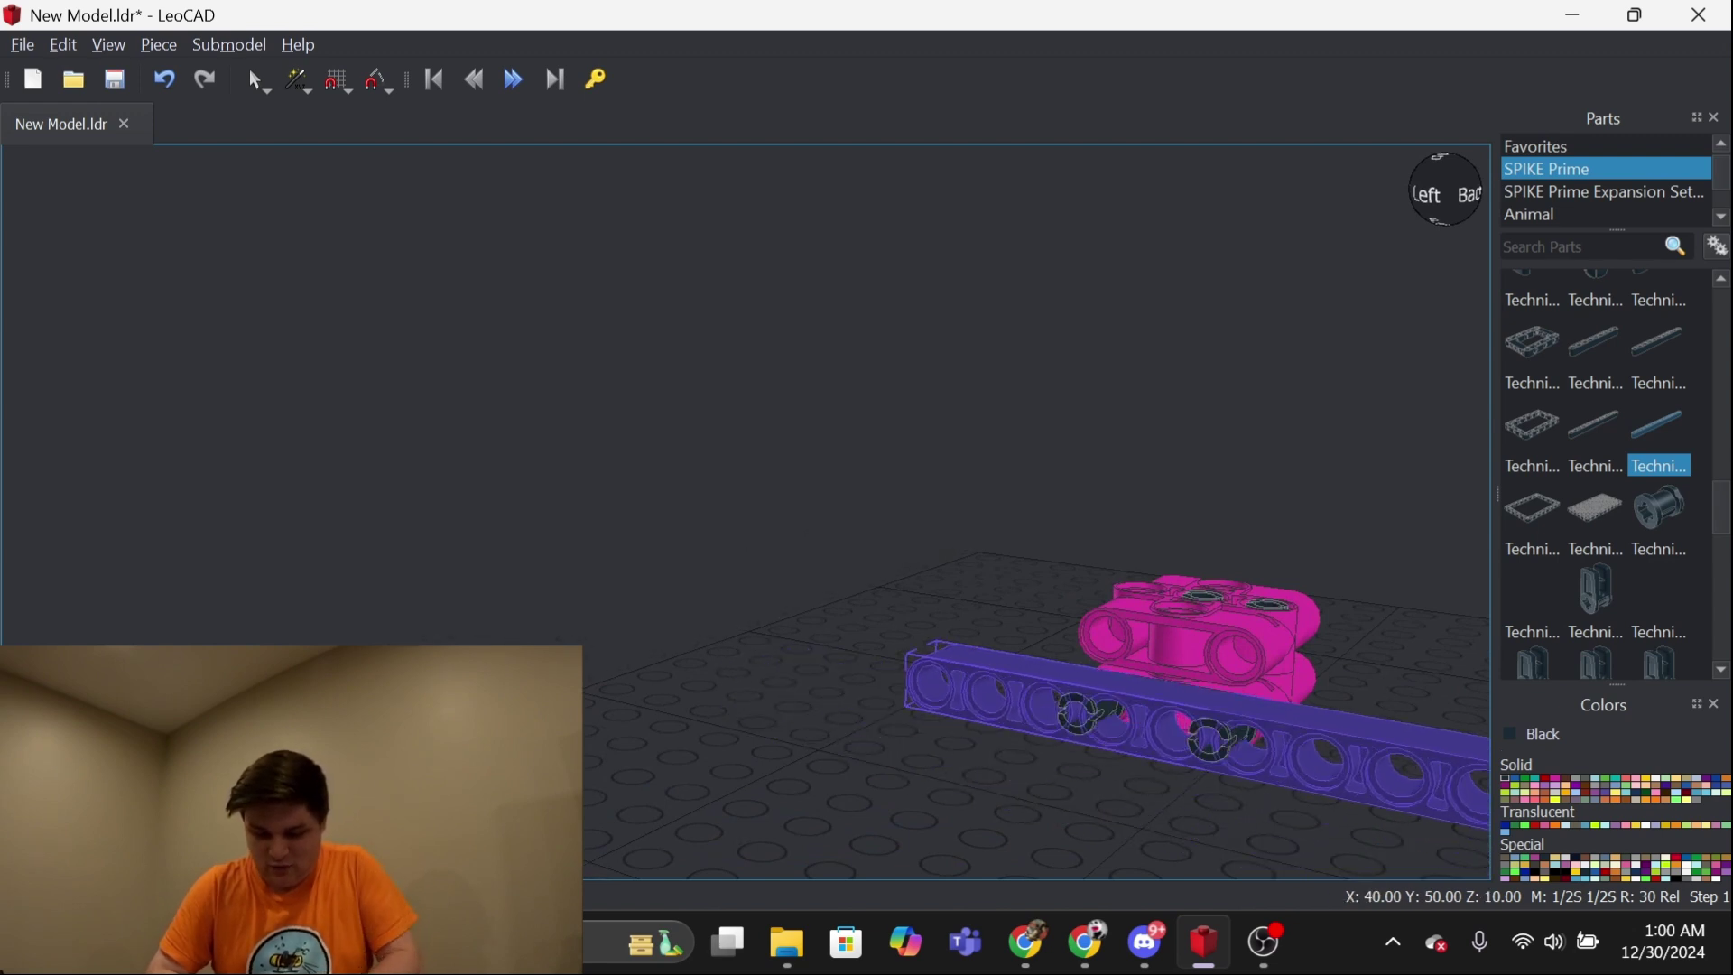
key(Right)
key(Right)
key(Right)
key(Right)
key(Right)
click(917, 699)
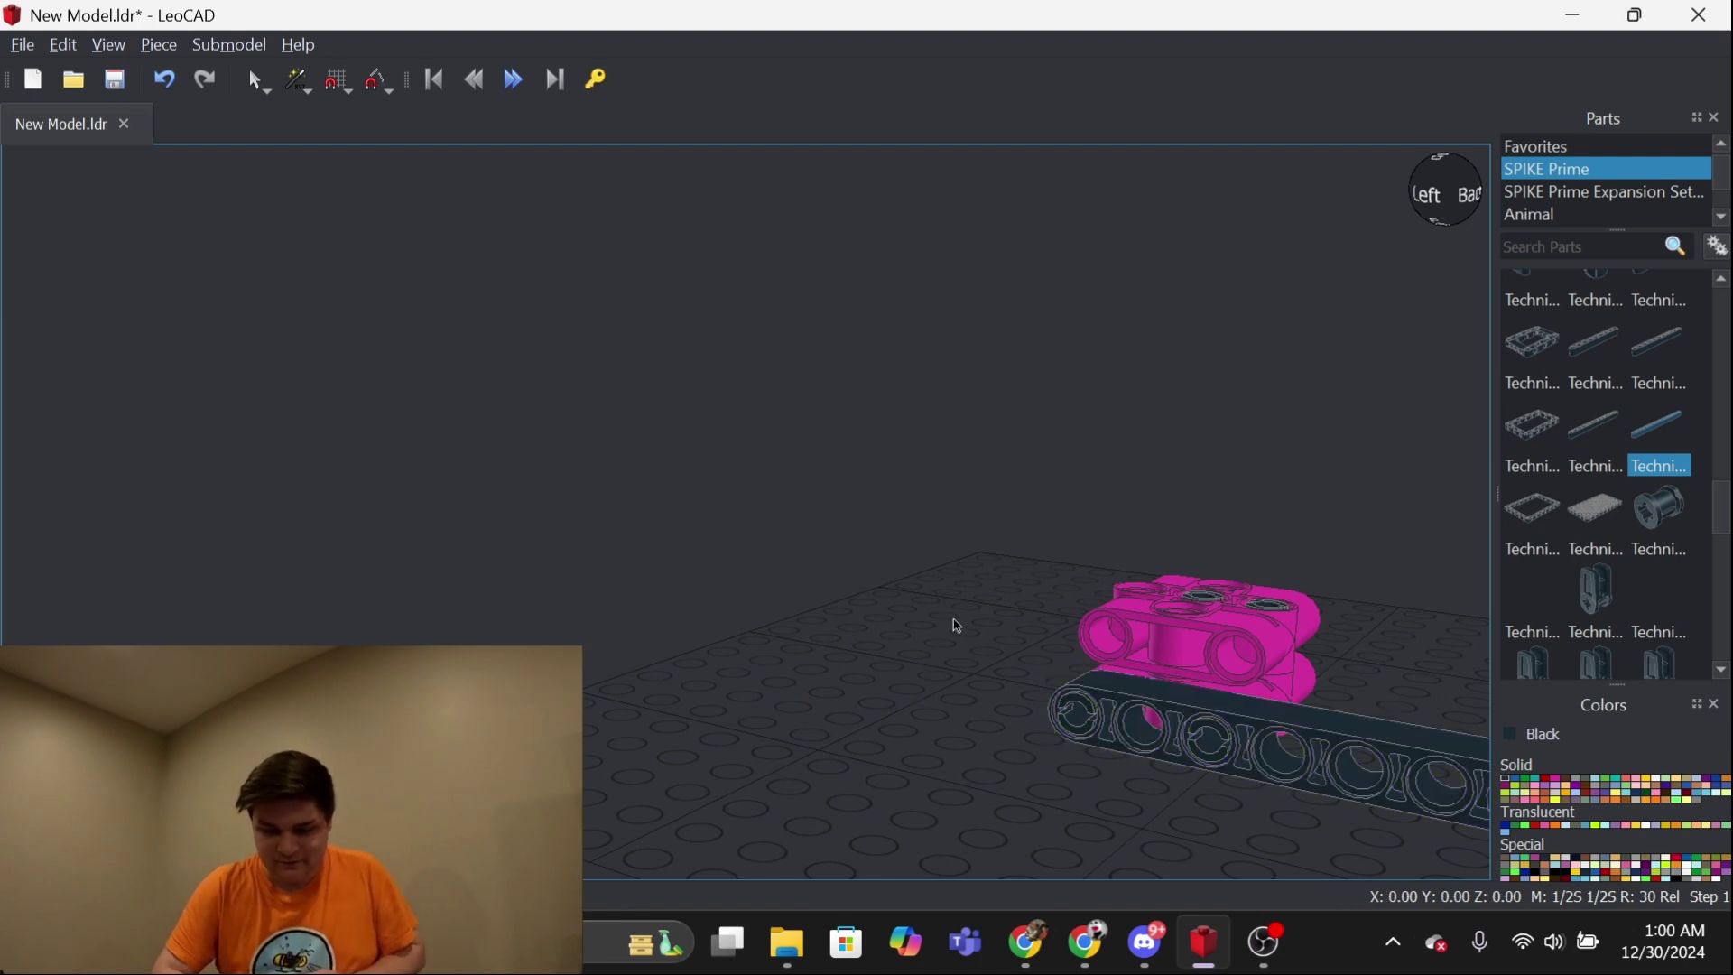
right_drag(953, 624, 1222, 638)
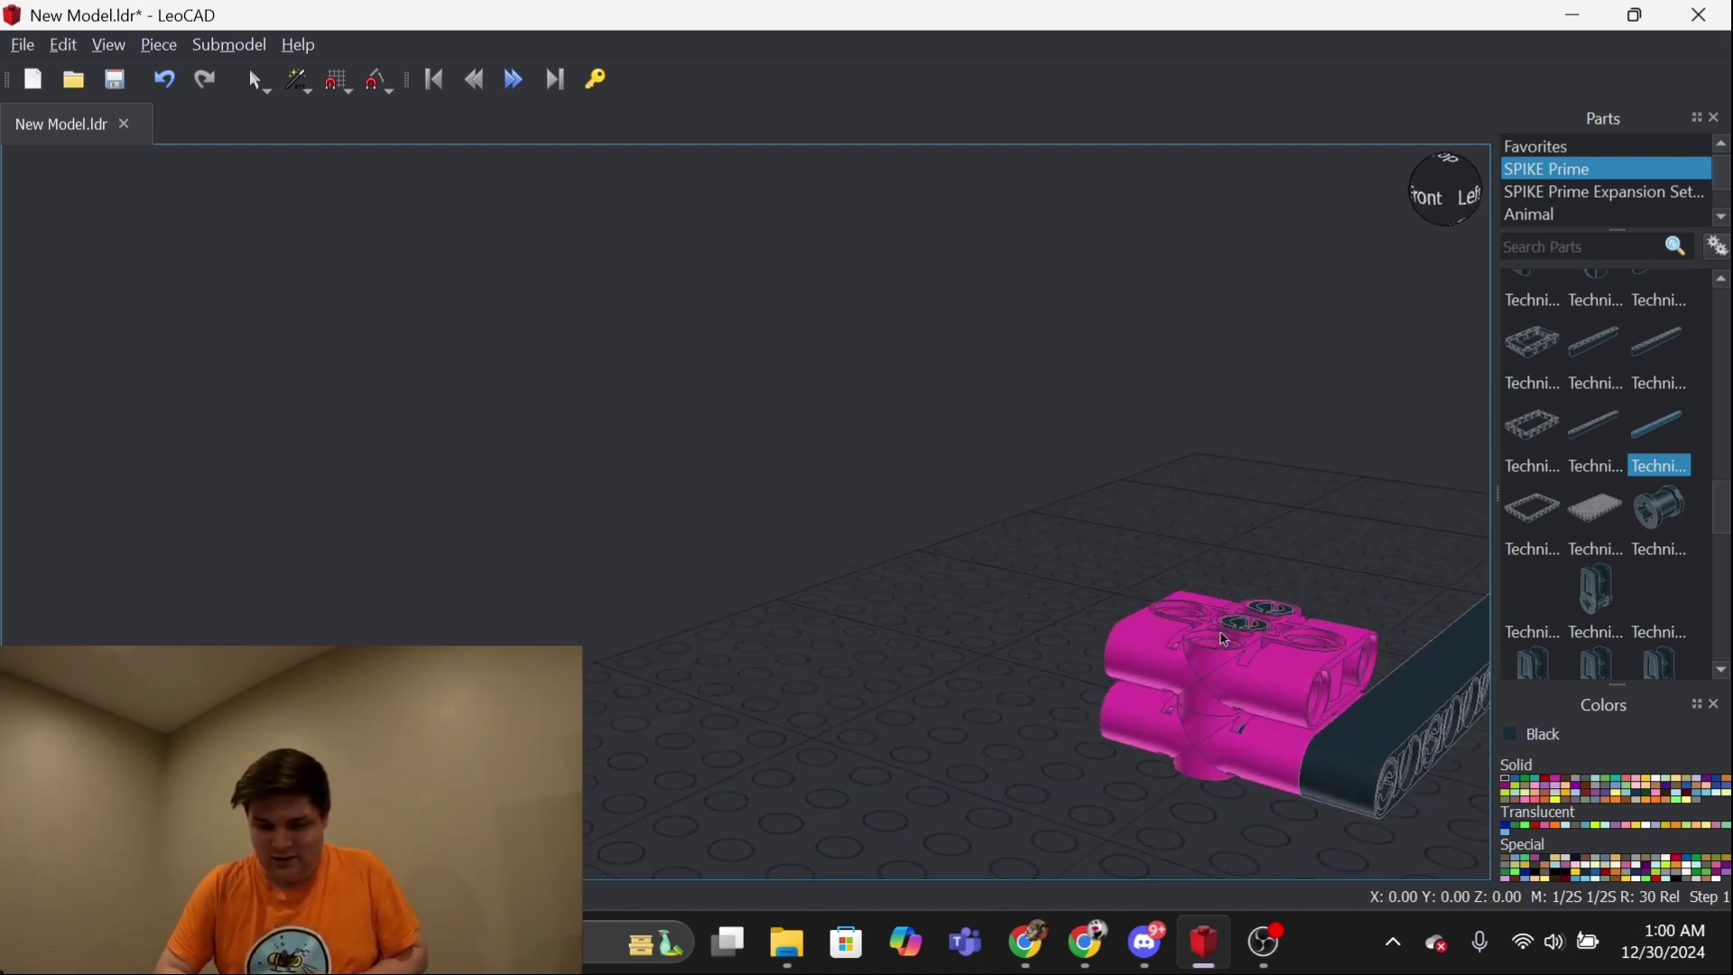
click(1447, 176)
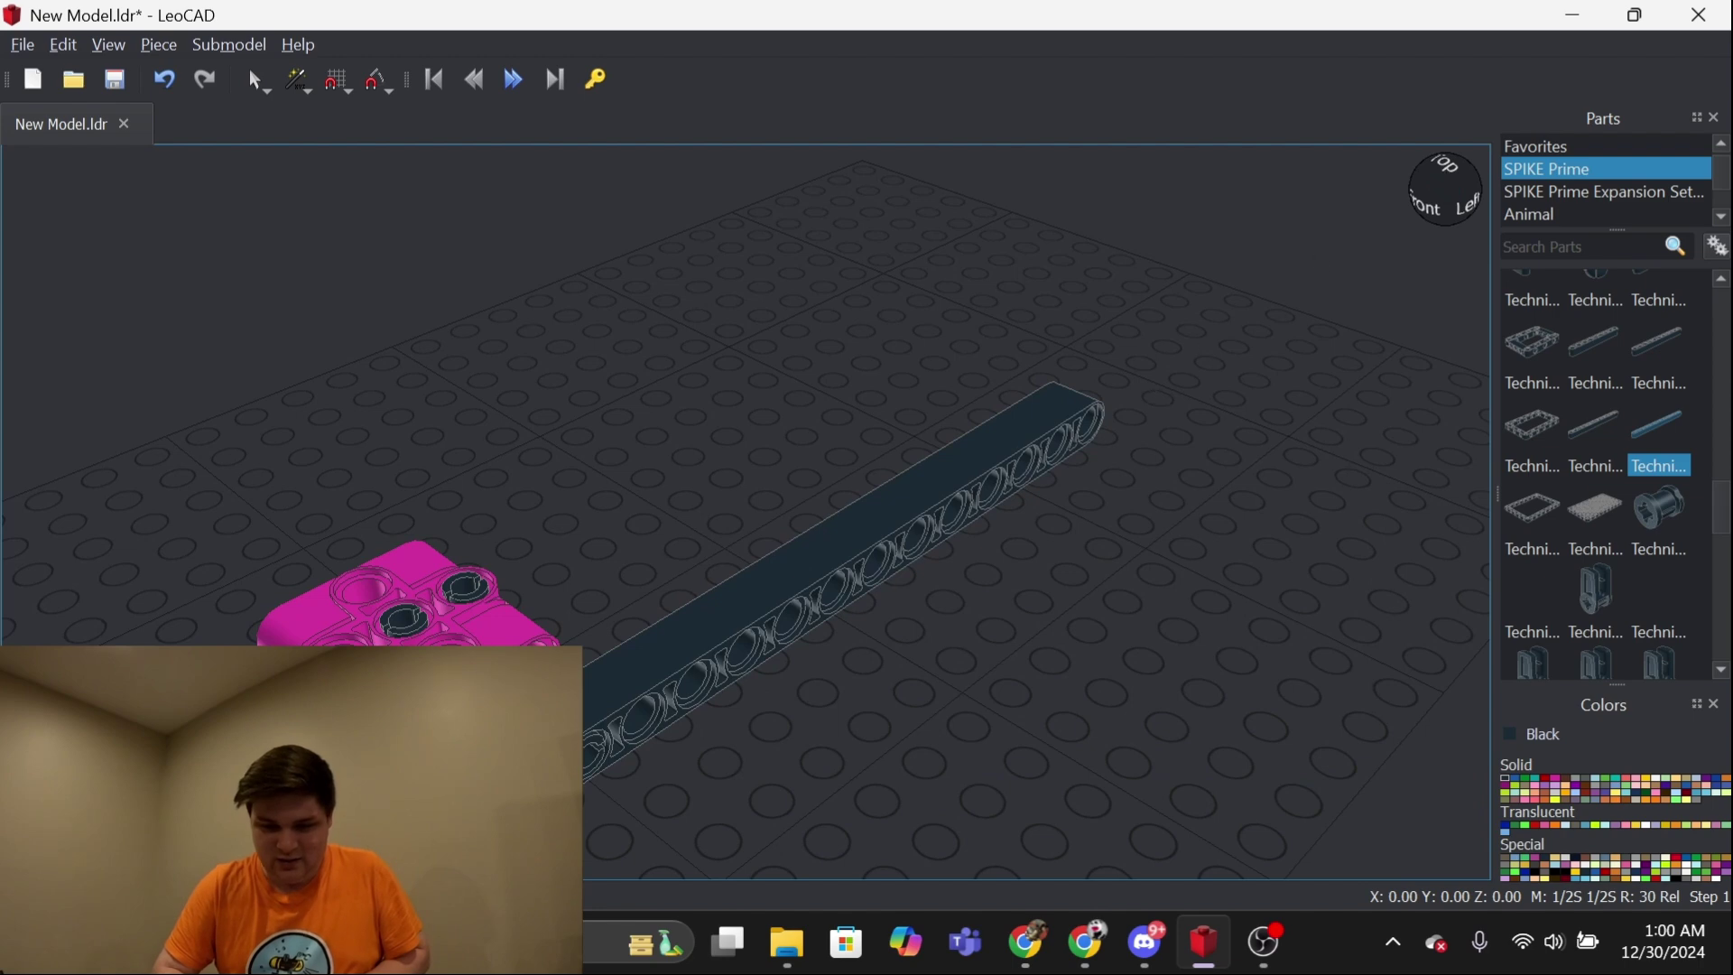
right_drag(1125, 448, 1126, 352)
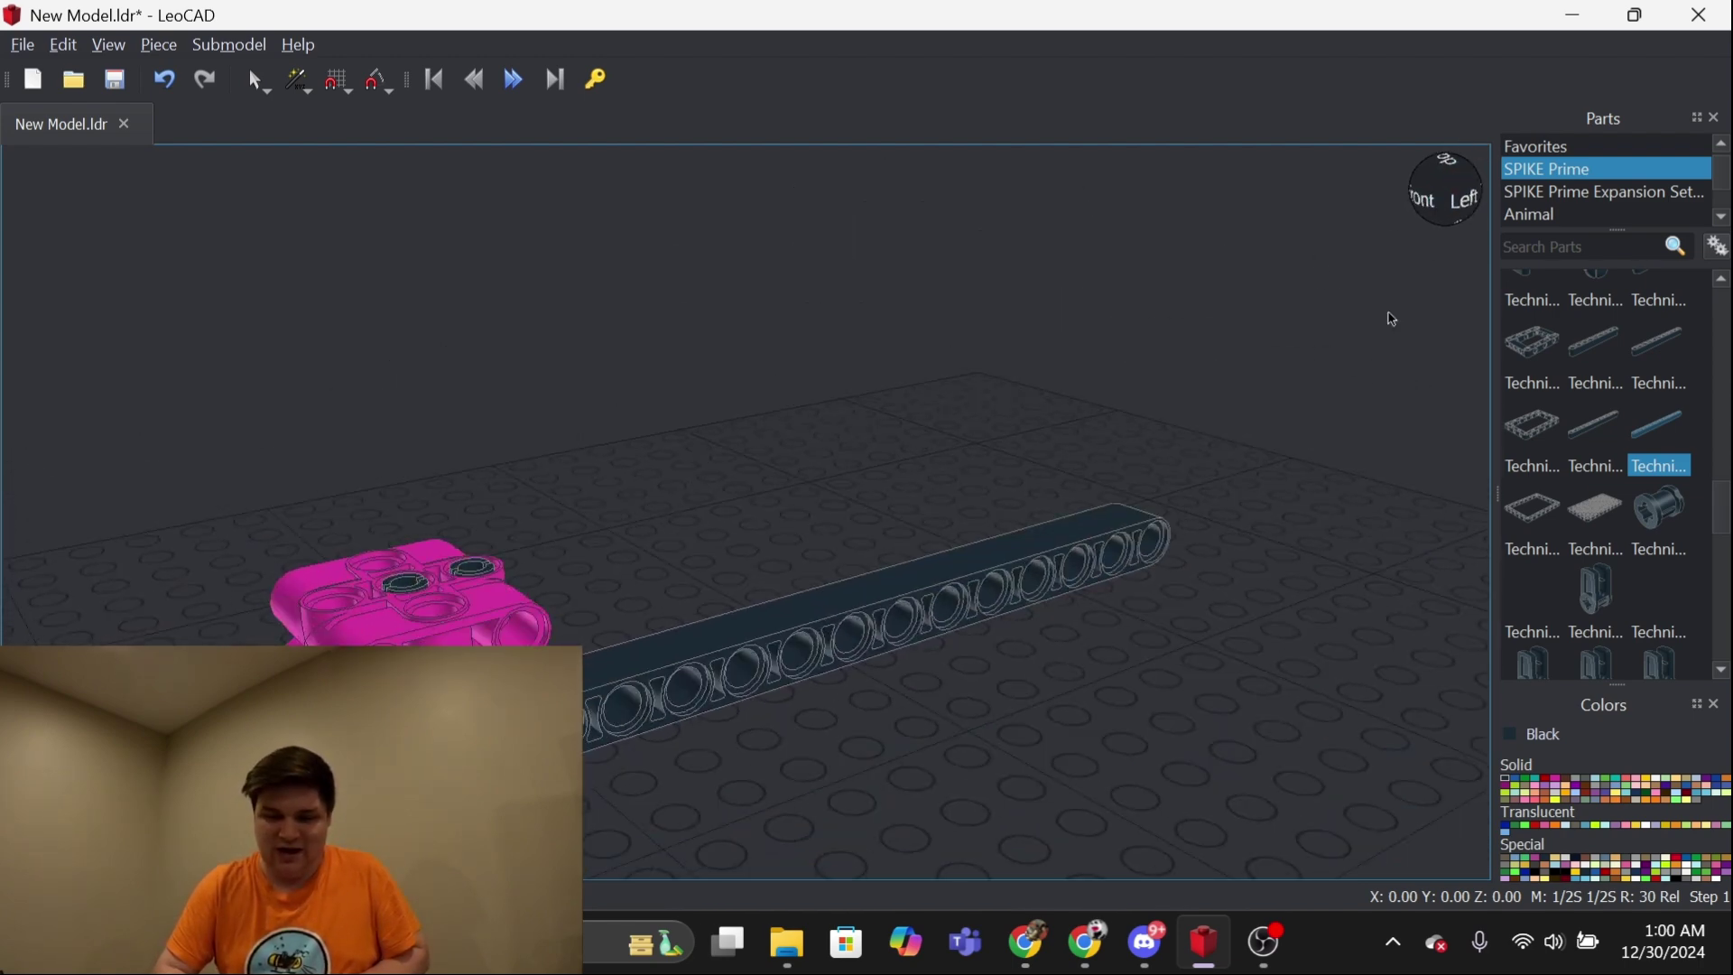
mouse_move(1125, 353)
right_down()
mouse_move(1381, 637)
mouse_move(1645, 263)
right_up()
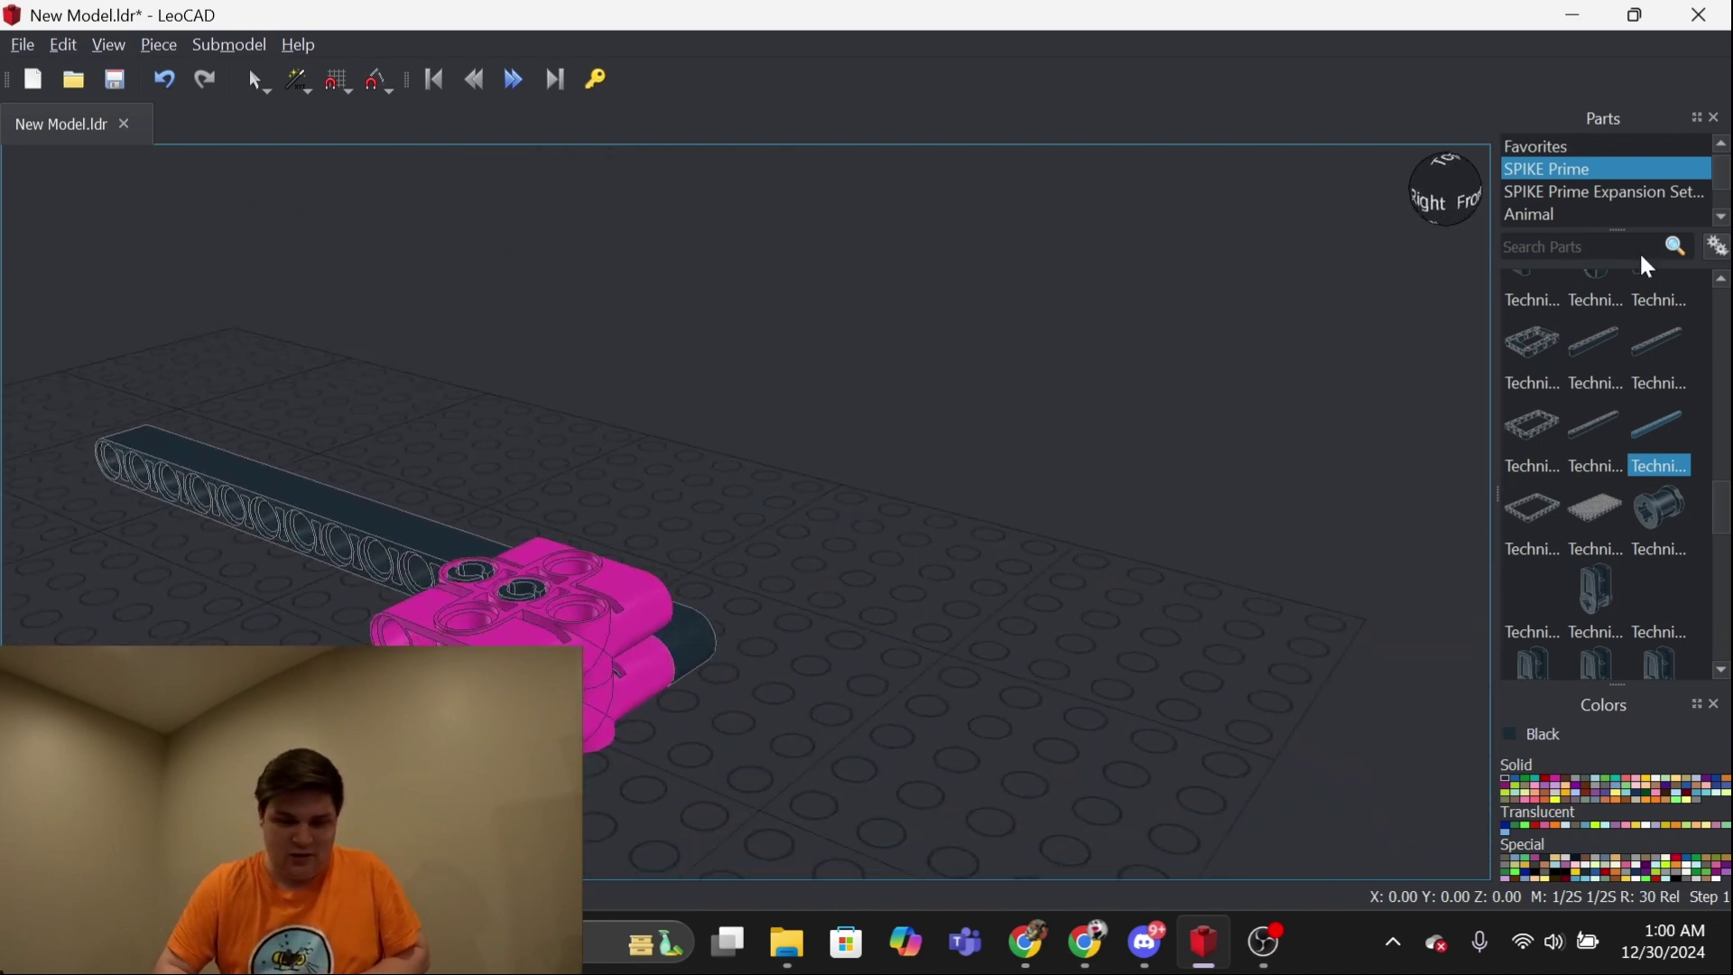
Bring a black Technic pin next to the long beam's left end
click(1424, 203)
right_drag(1094, 650, 1124, 583)
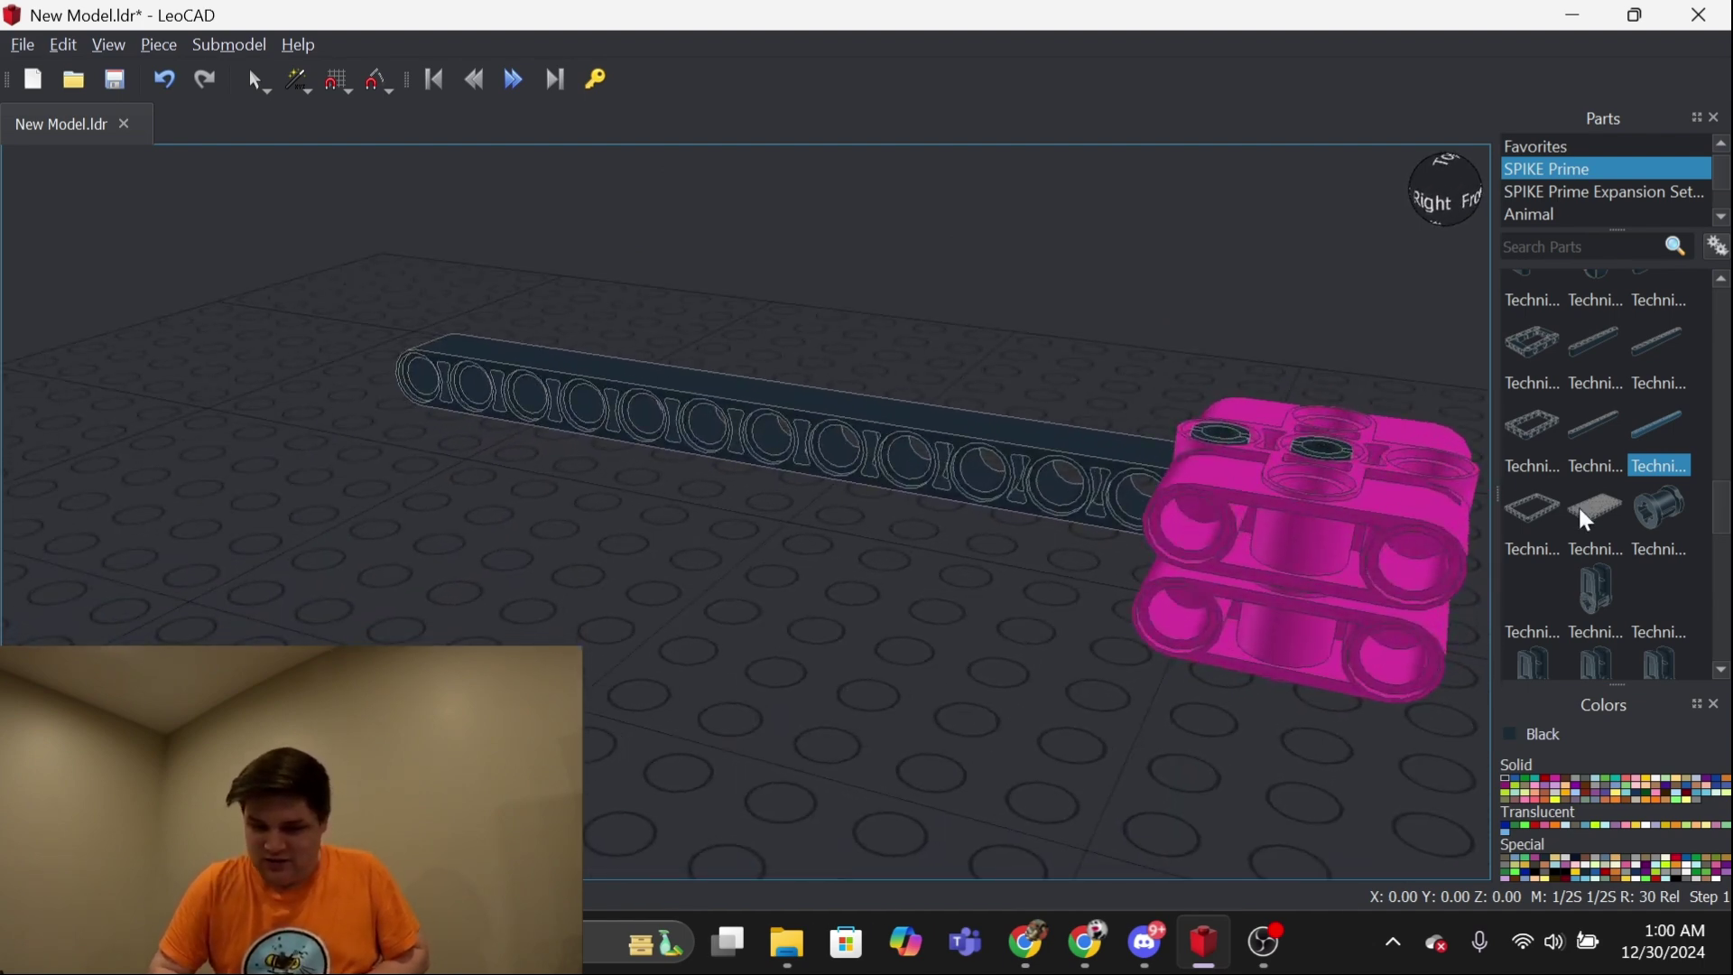
scroll(1577, 505, up, 1)
scroll(1578, 505, up, 1)
scroll(1577, 505, up, 2)
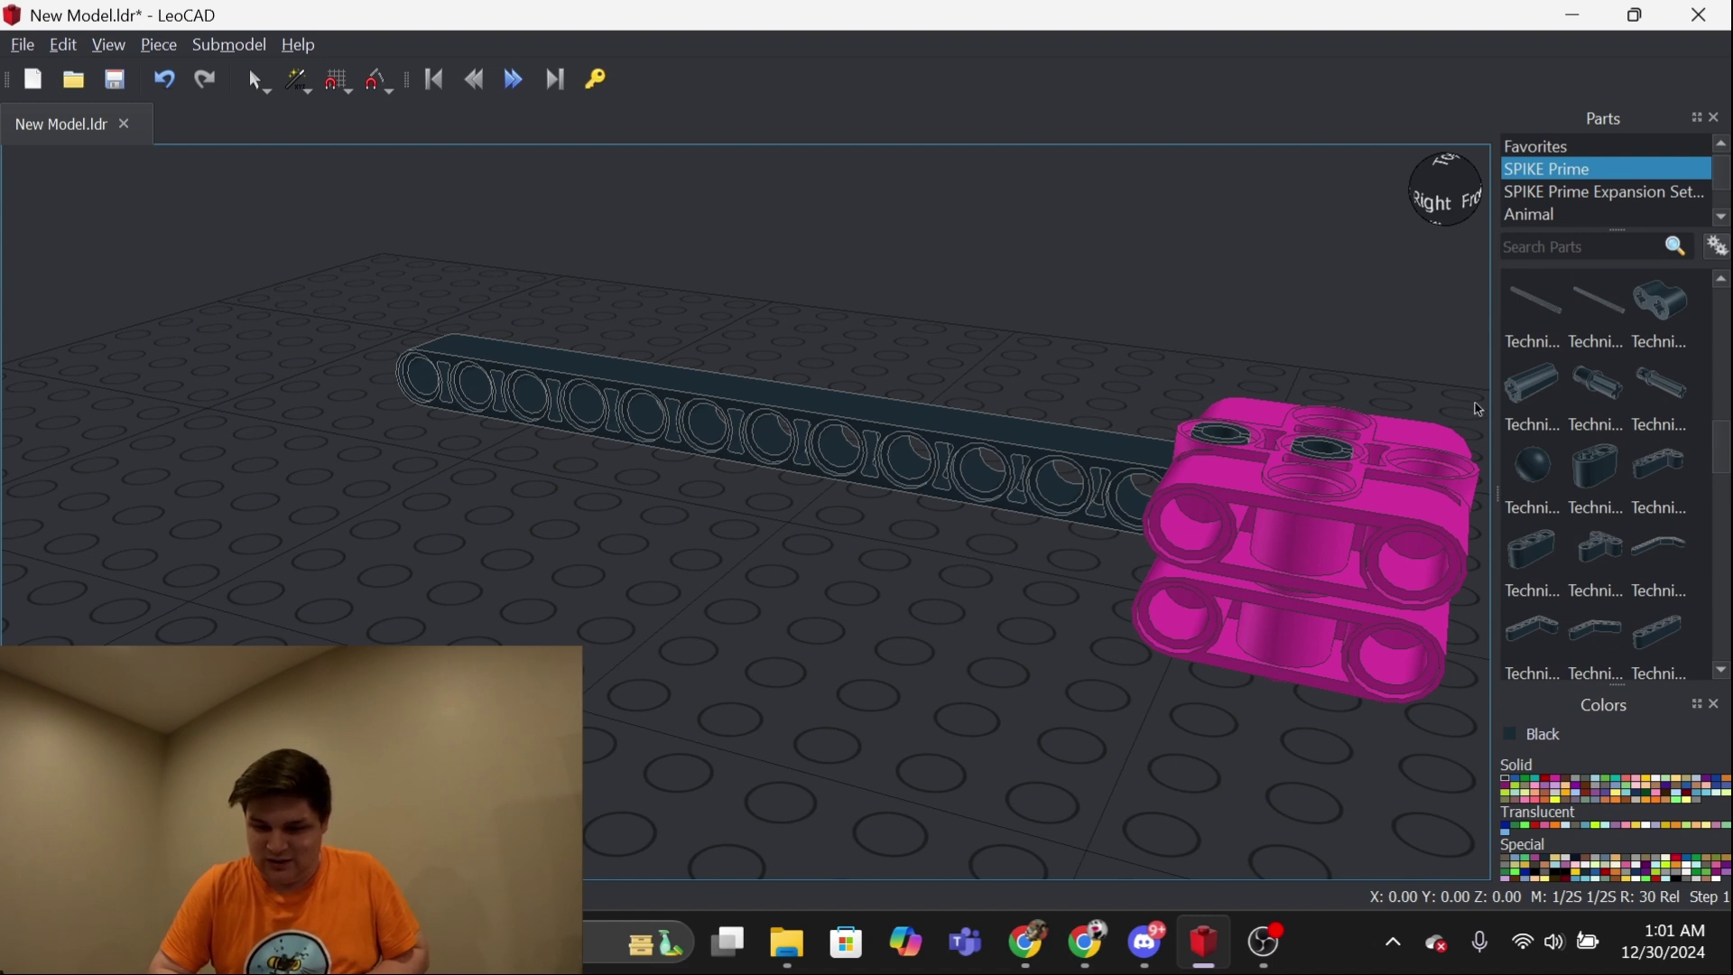
scroll(1638, 492, down, 1)
scroll(1638, 491, down, 1)
scroll(1639, 491, down, 1)
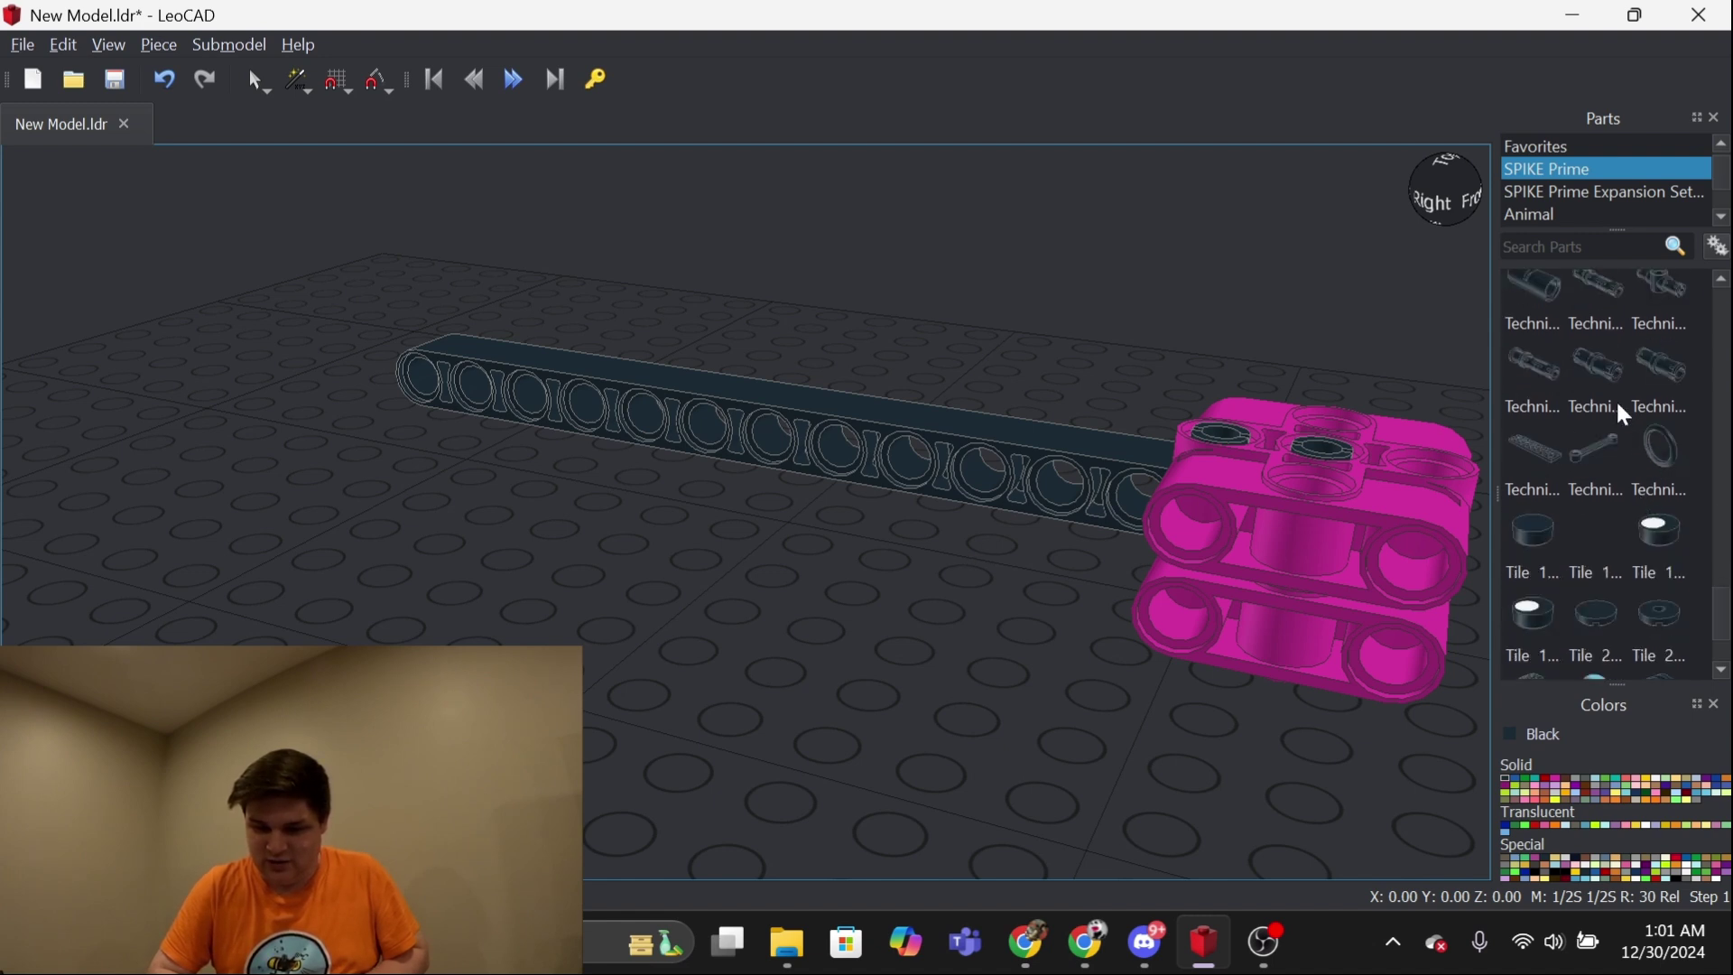
drag(1601, 334, 389, 402)
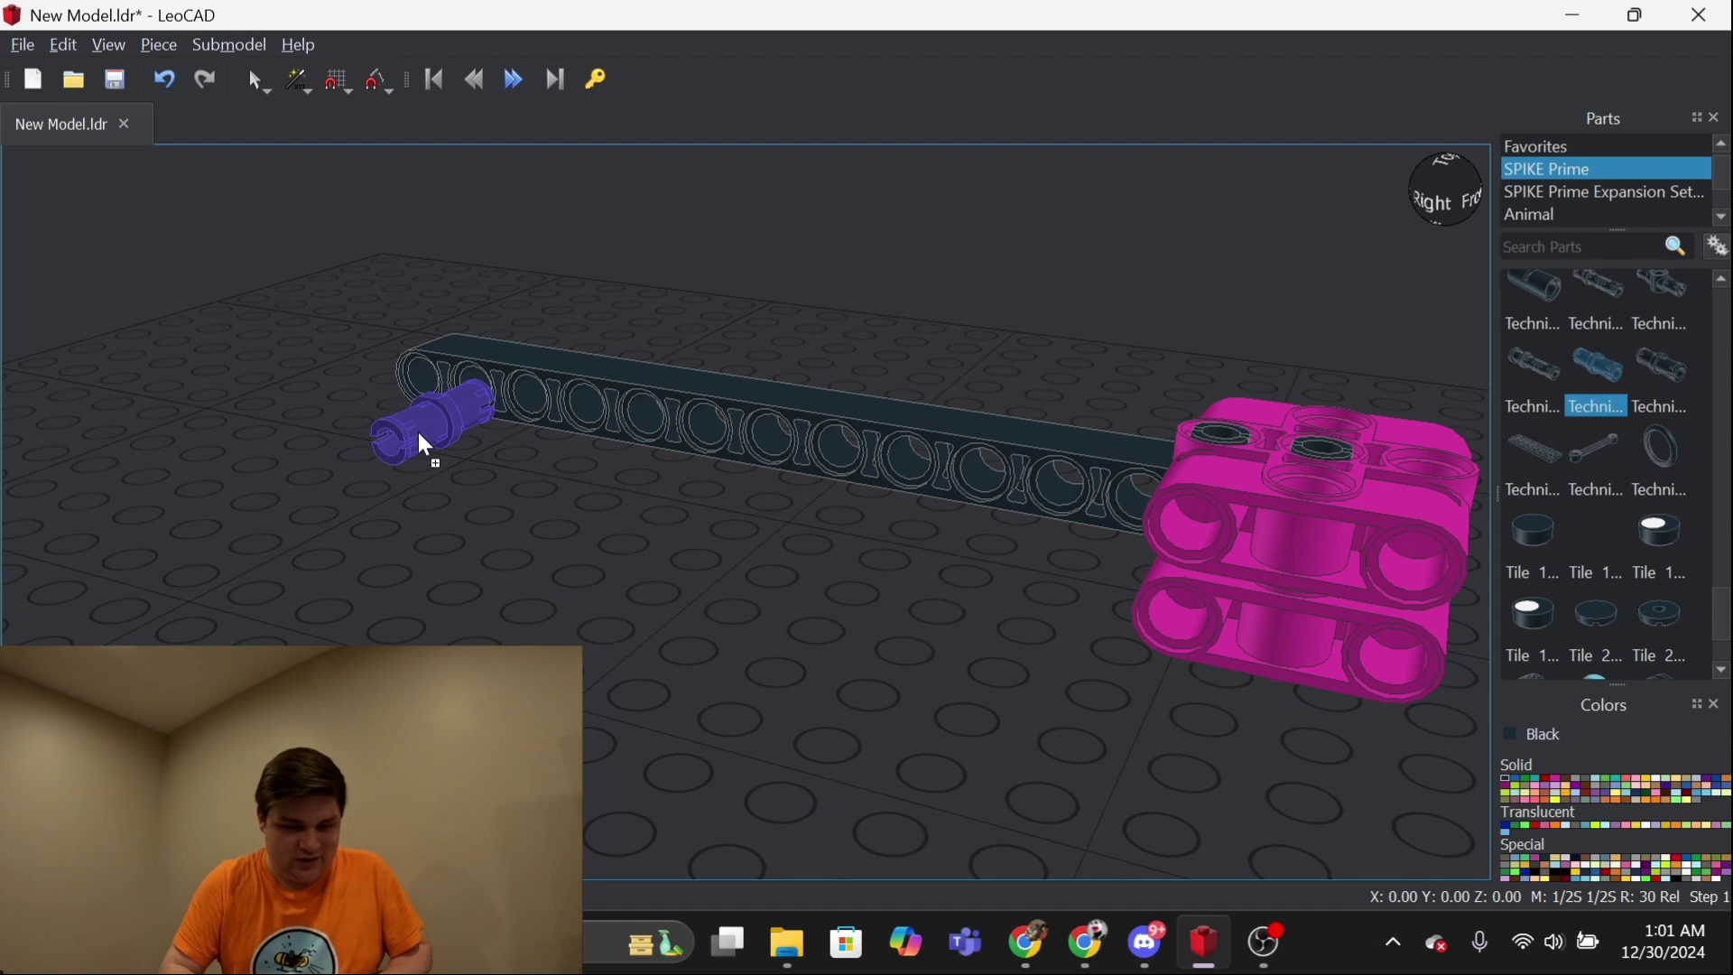
mouse_move(389, 404)
mouse_down()
mouse_move(812, 468)
mouse_move(369, 394)
mouse_up()
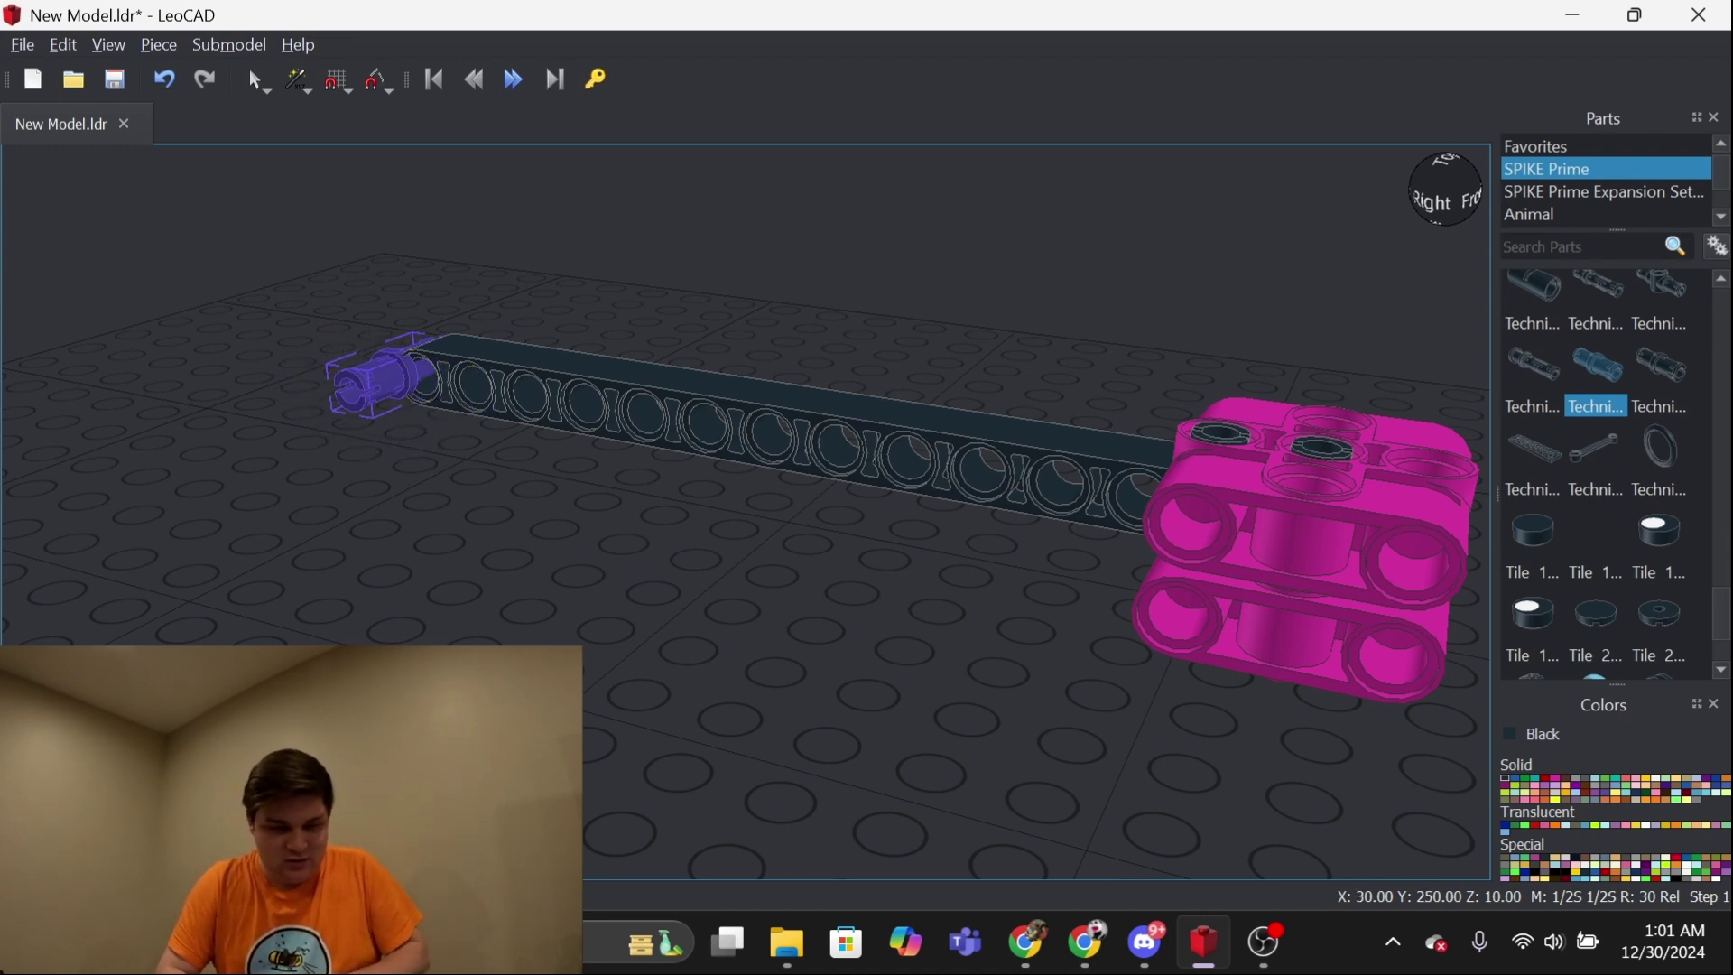
mouse_move(369, 392)
mouse_down()
mouse_move(804, 472)
mouse_move(379, 379)
mouse_move(360, 401)
mouse_up()
Push the pin into the beam's end hole
right_drag(368, 407, 706, 469)
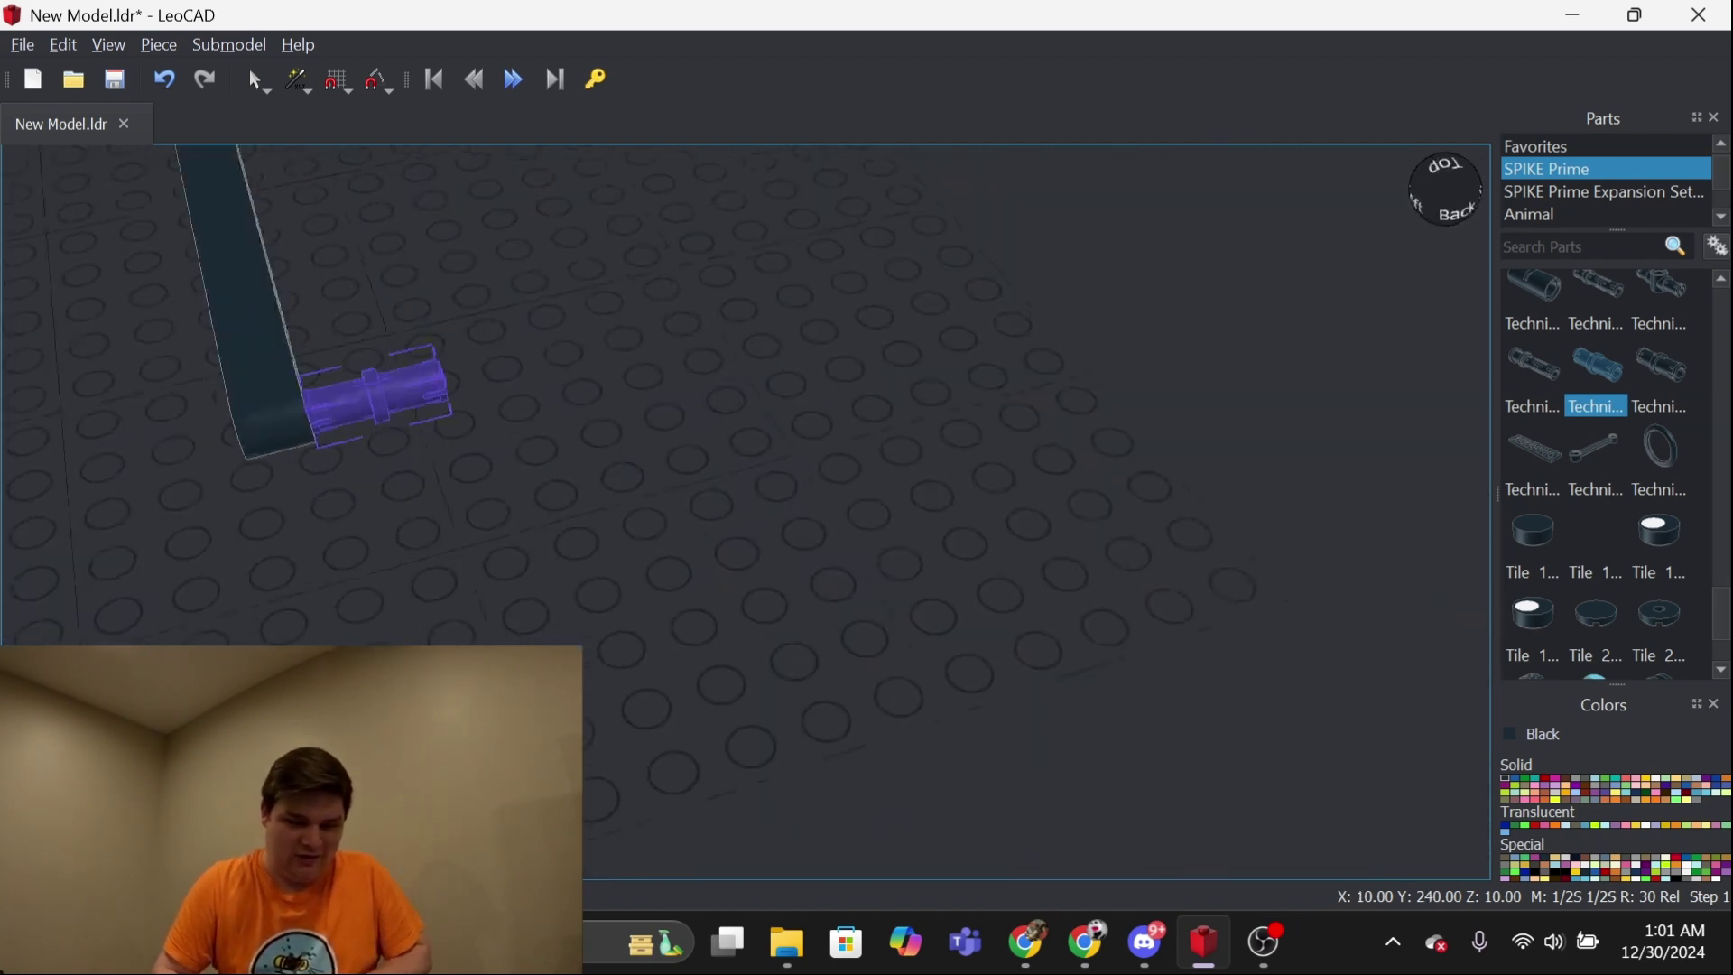
mouse_move(437, 363)
mouse_down()
mouse_move(386, 392)
mouse_move(31, 155)
mouse_move(326, 418)
mouse_up()
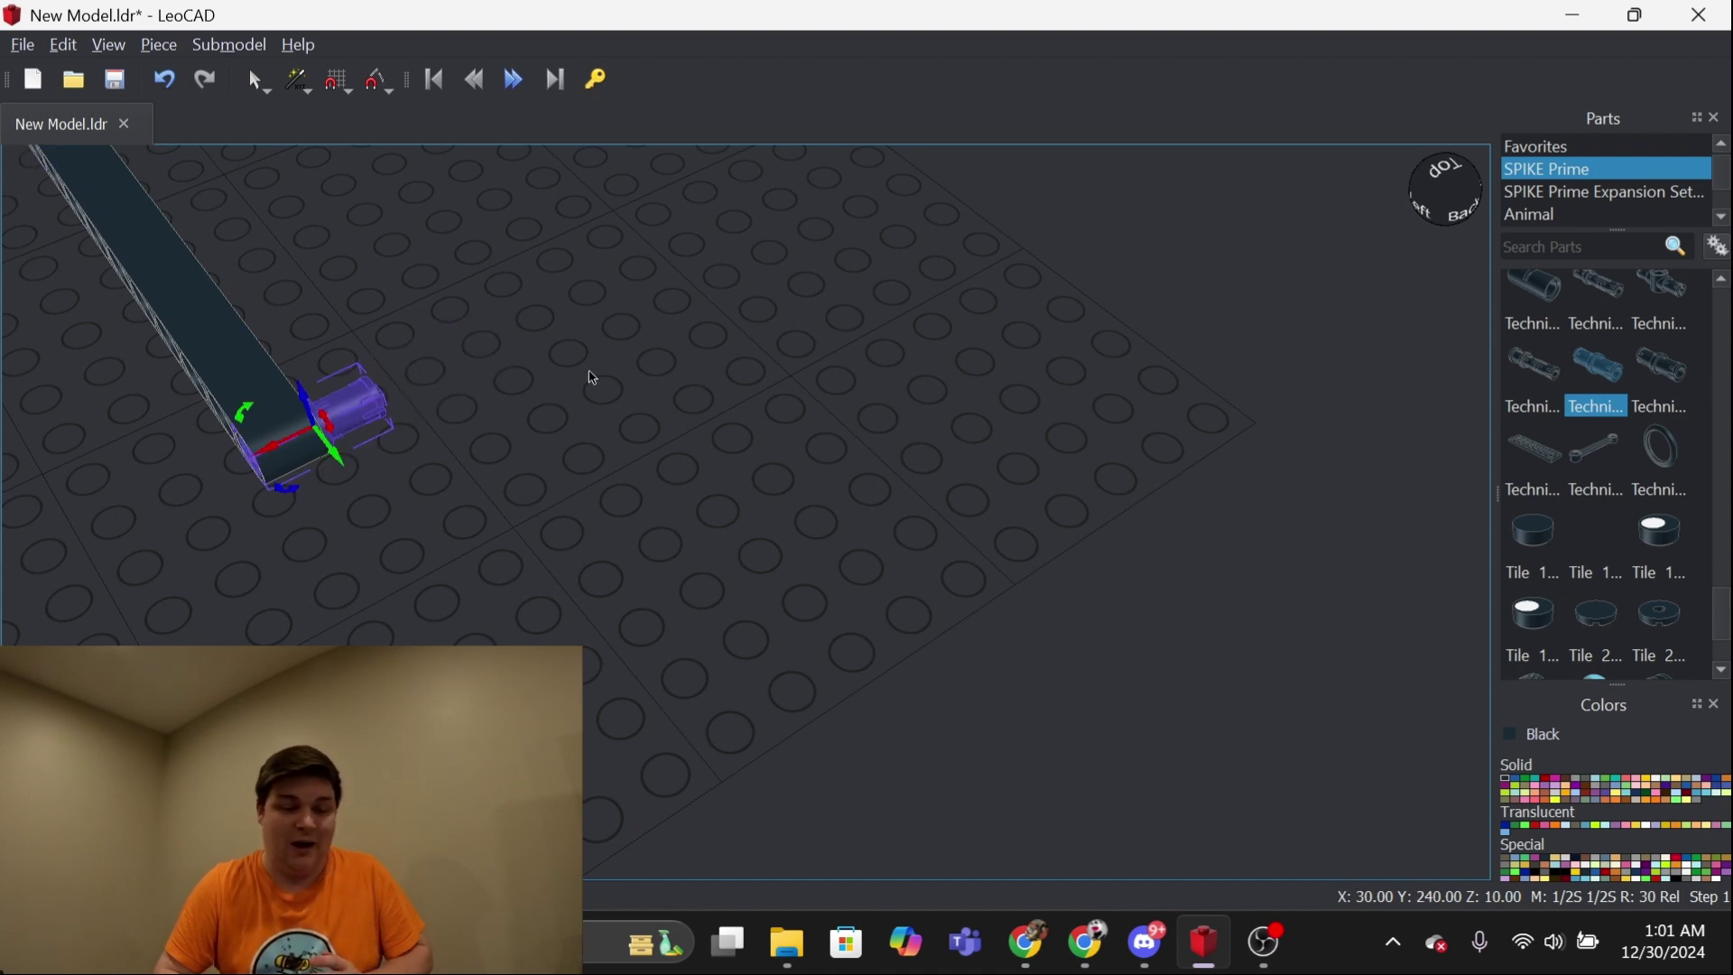
key(Delete)
mouse_move(589, 377)
right_down()
mouse_move(218, 445)
mouse_move(797, 453)
right_up()
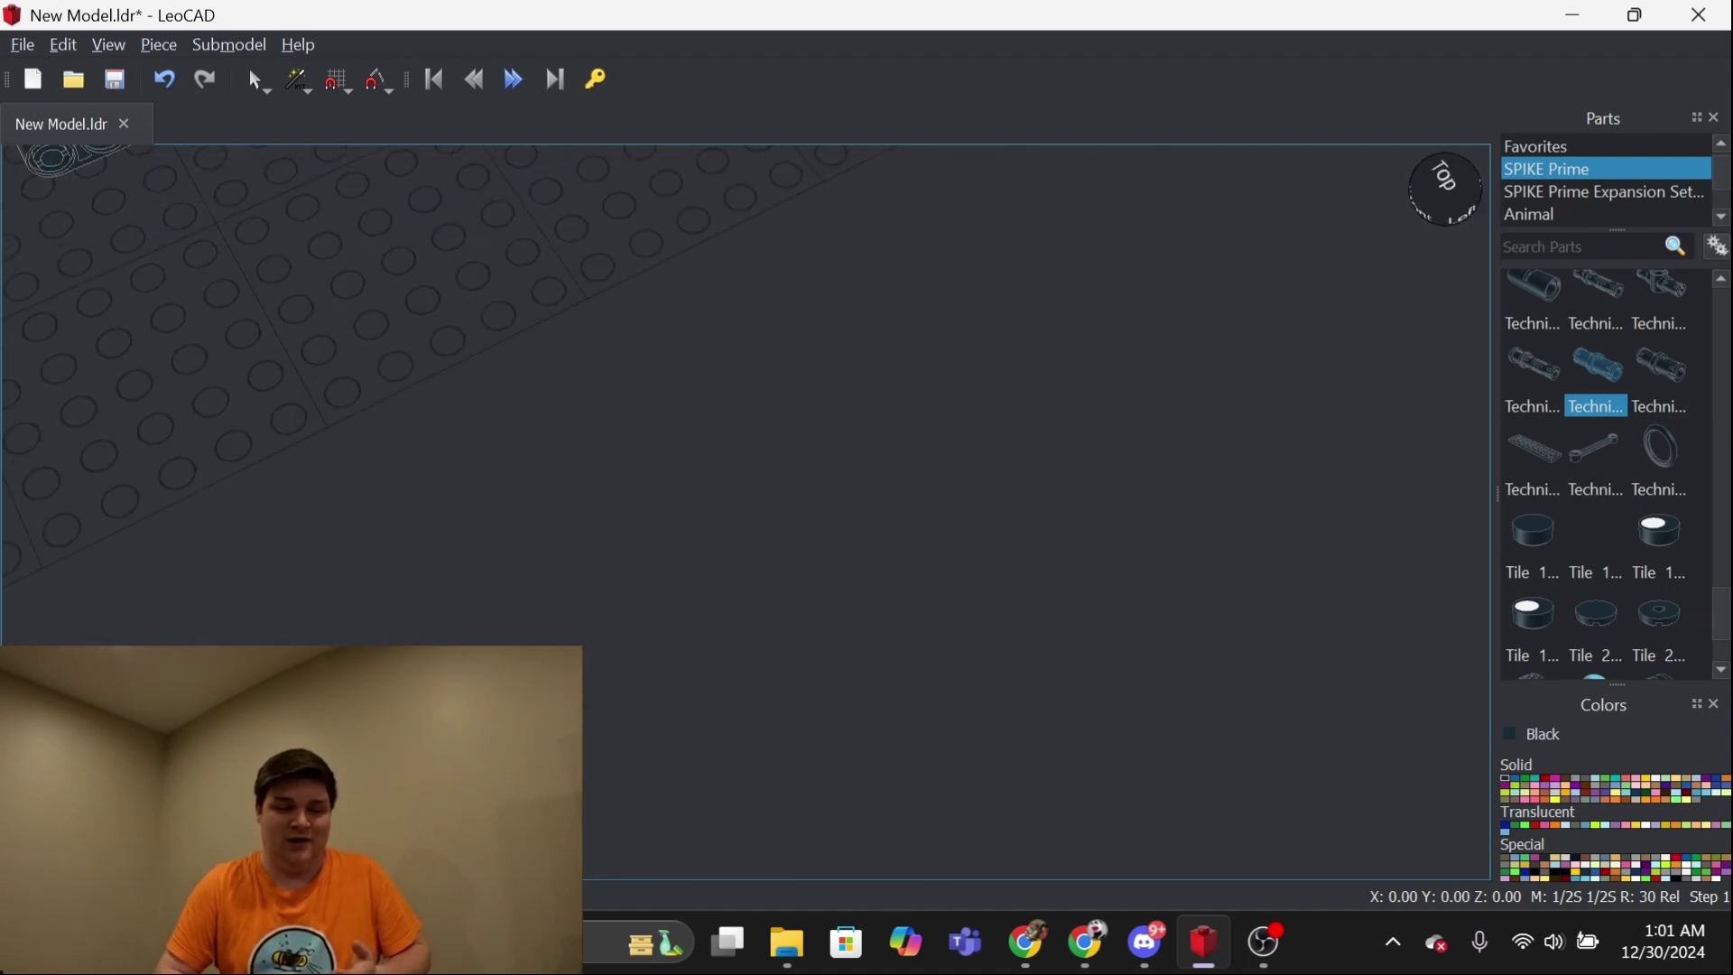
Check the pin from left, right and angled views, then reselect it
click(1458, 203)
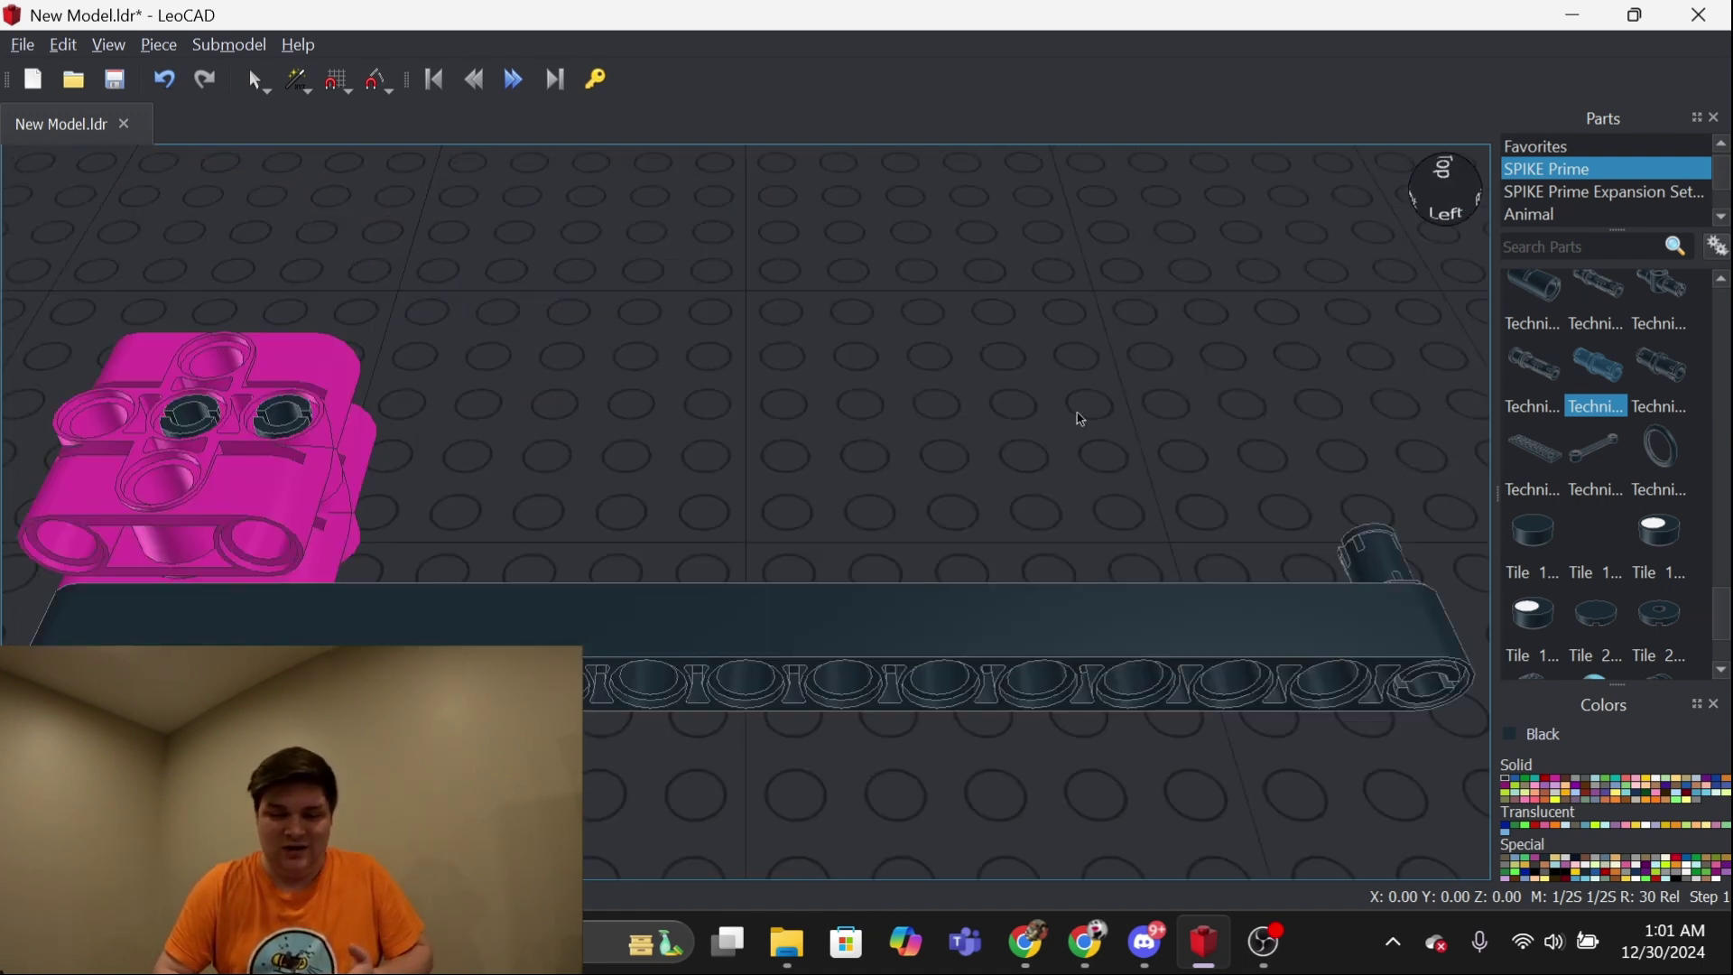
right_drag(1078, 418, 986, 323)
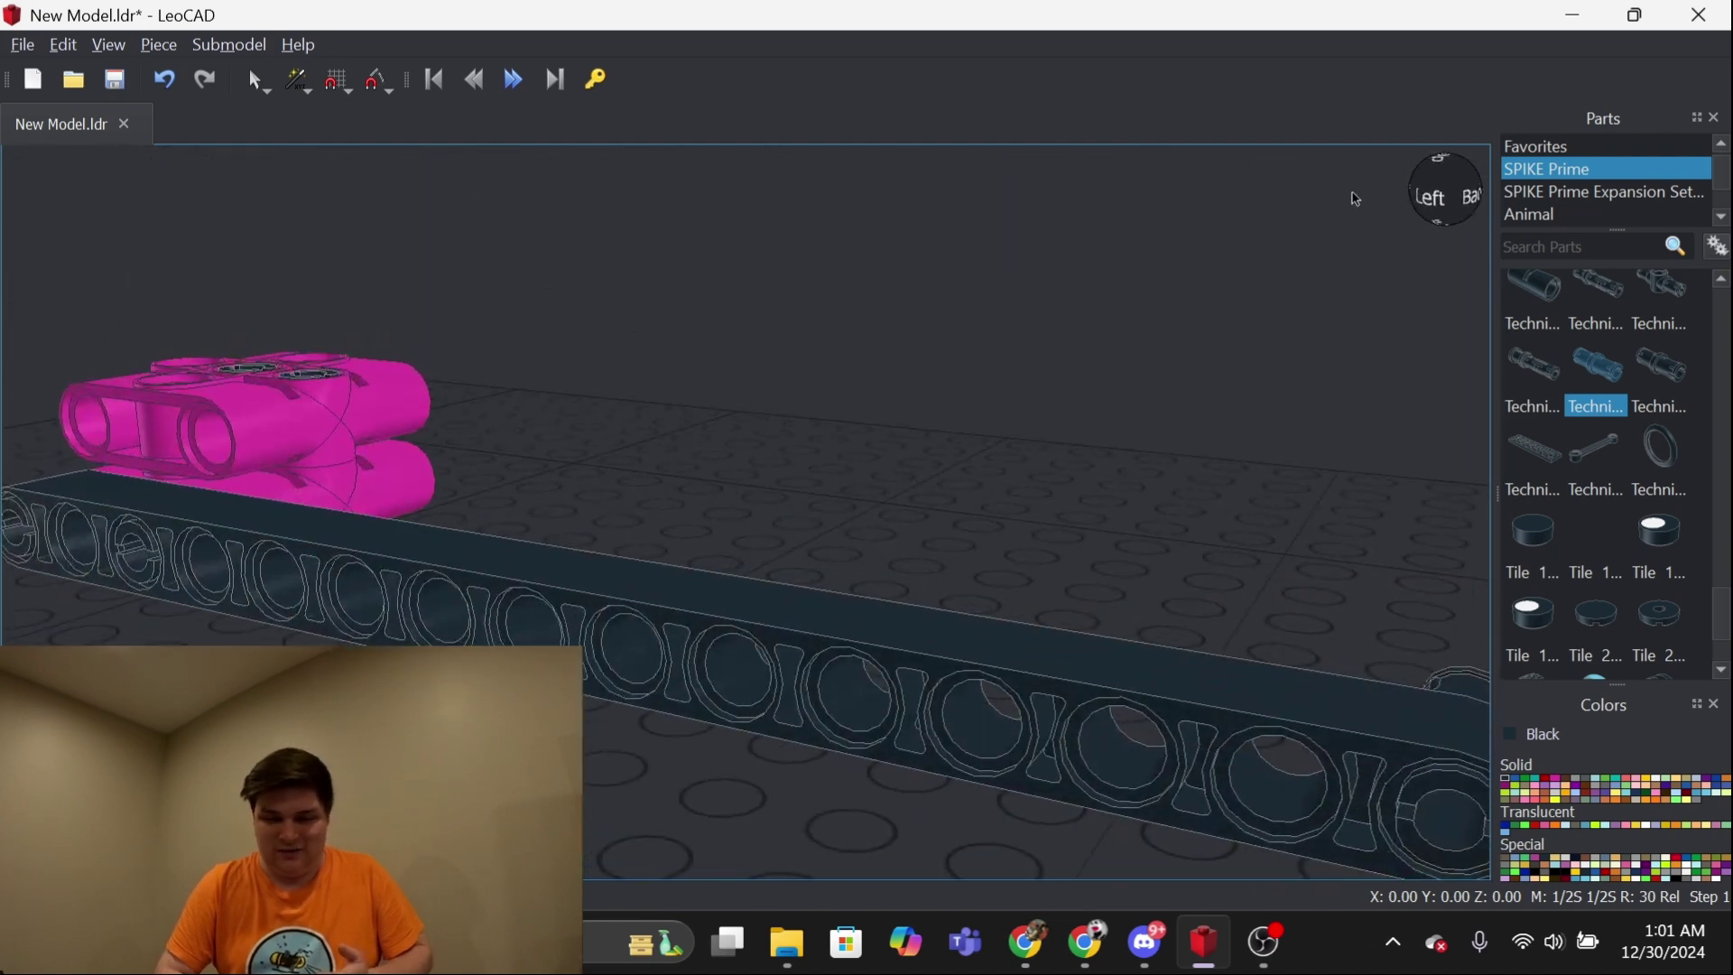
drag(1434, 179, 888, 212)
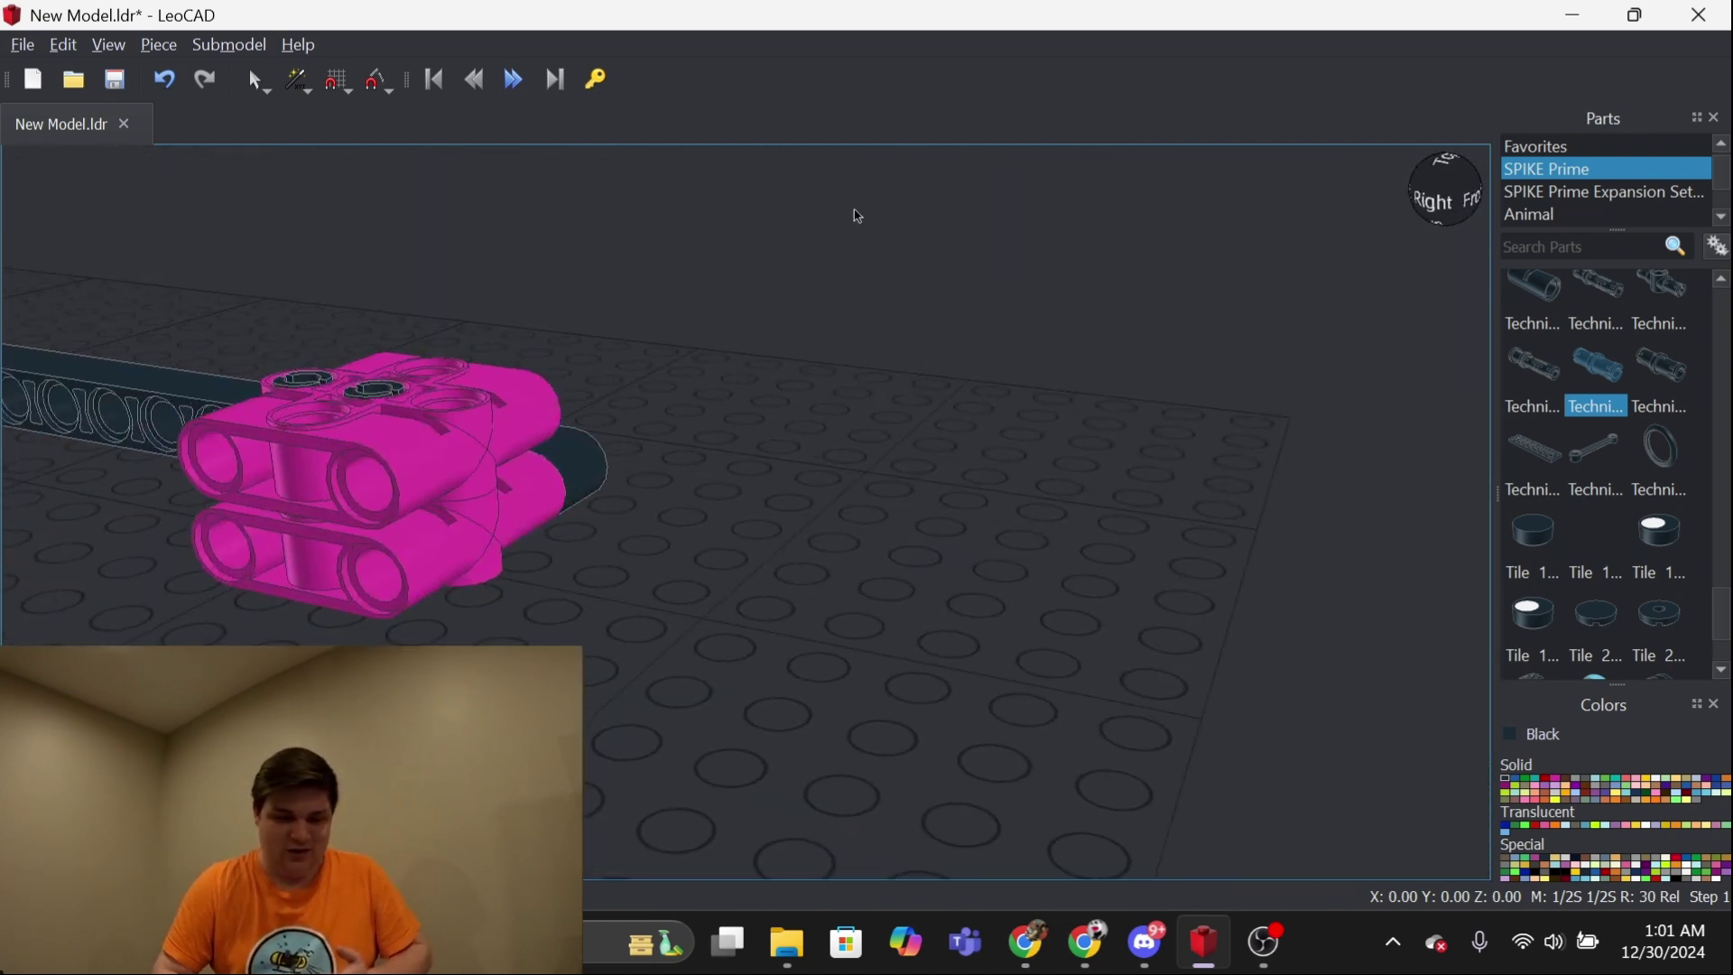
click(1433, 204)
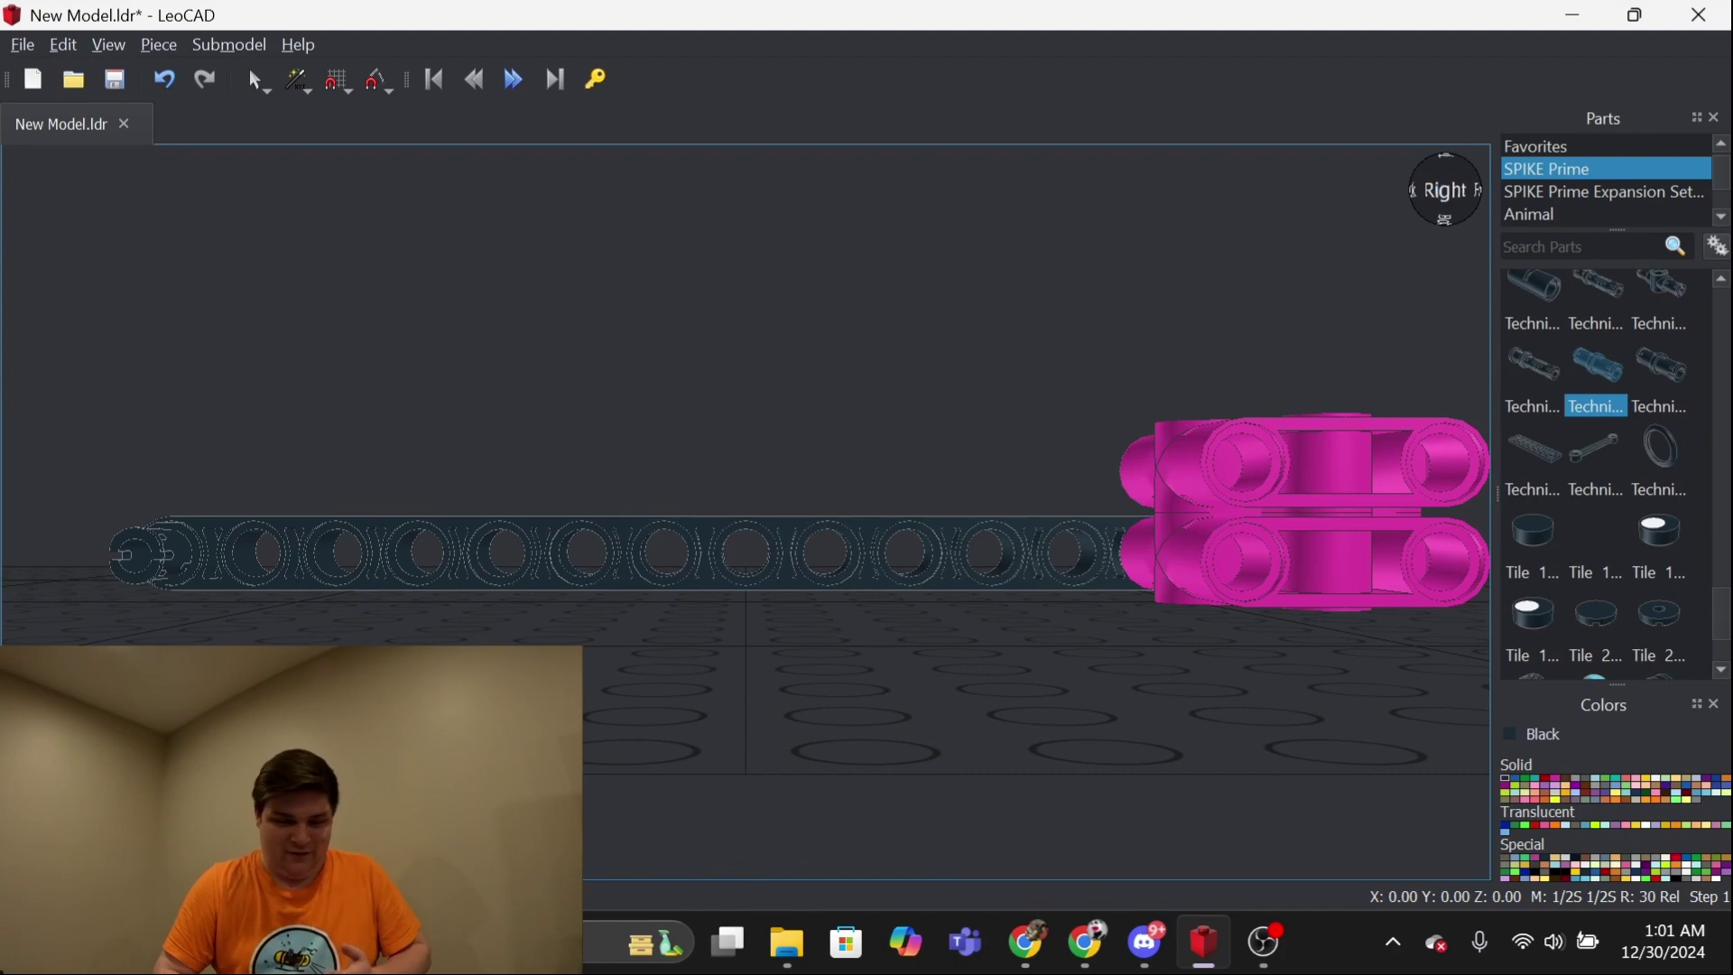
right_drag(812, 570, 762, 700)
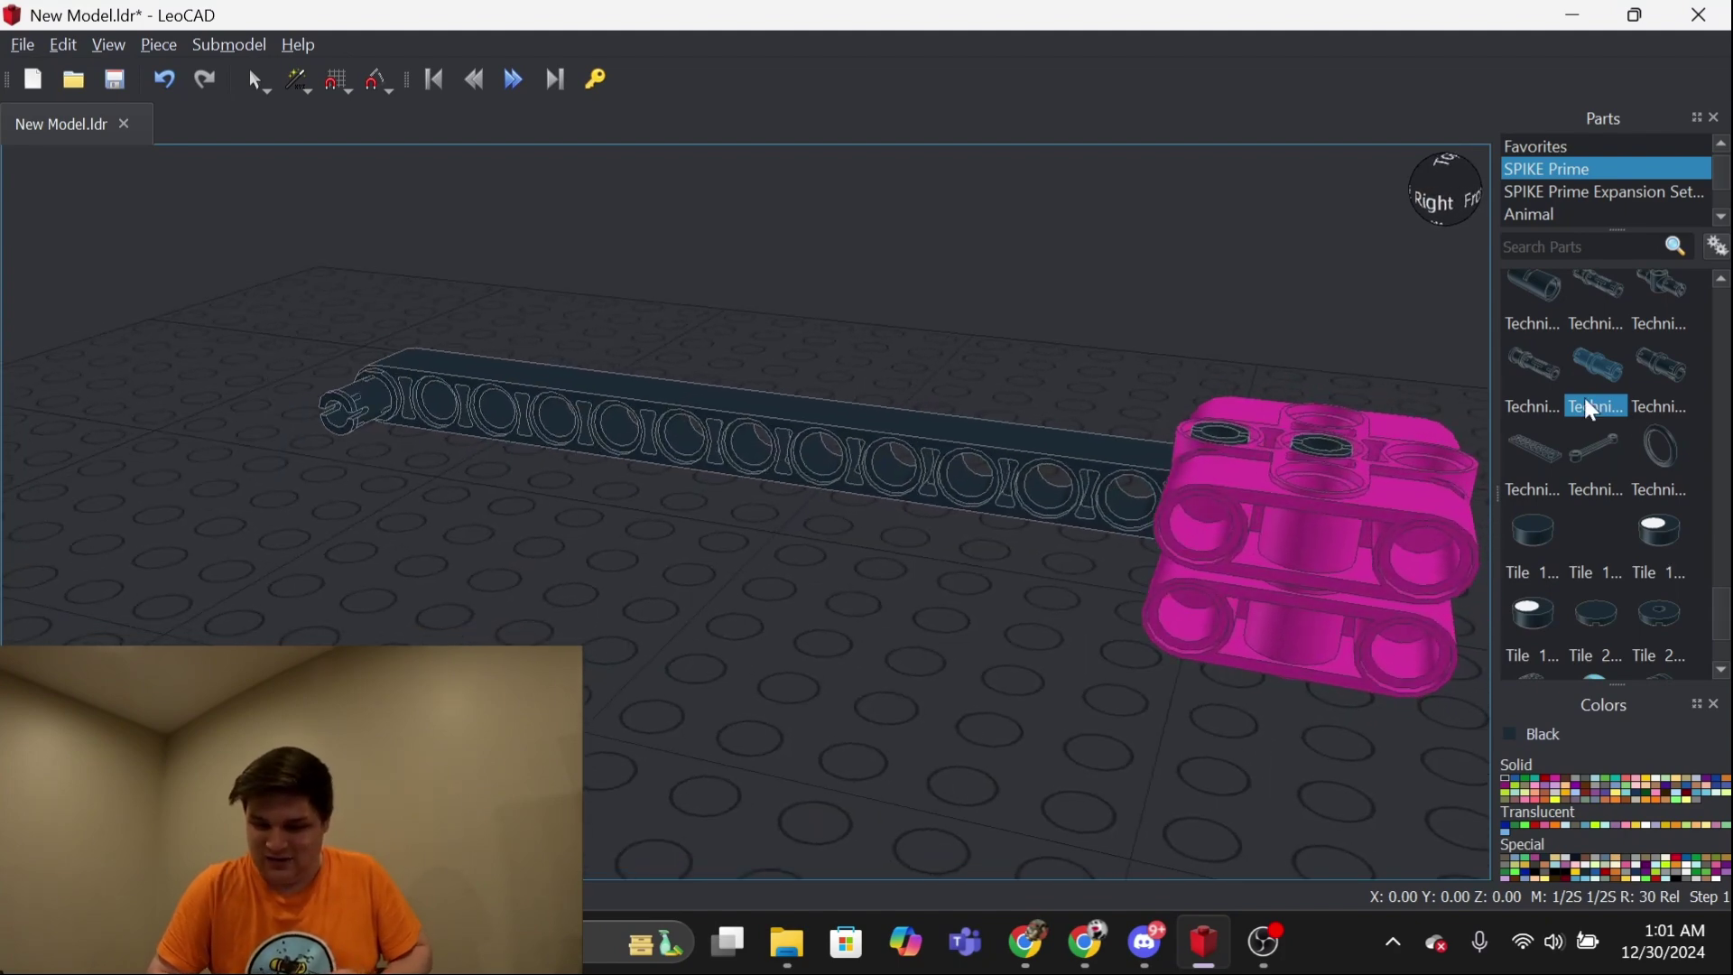
click(379, 406)
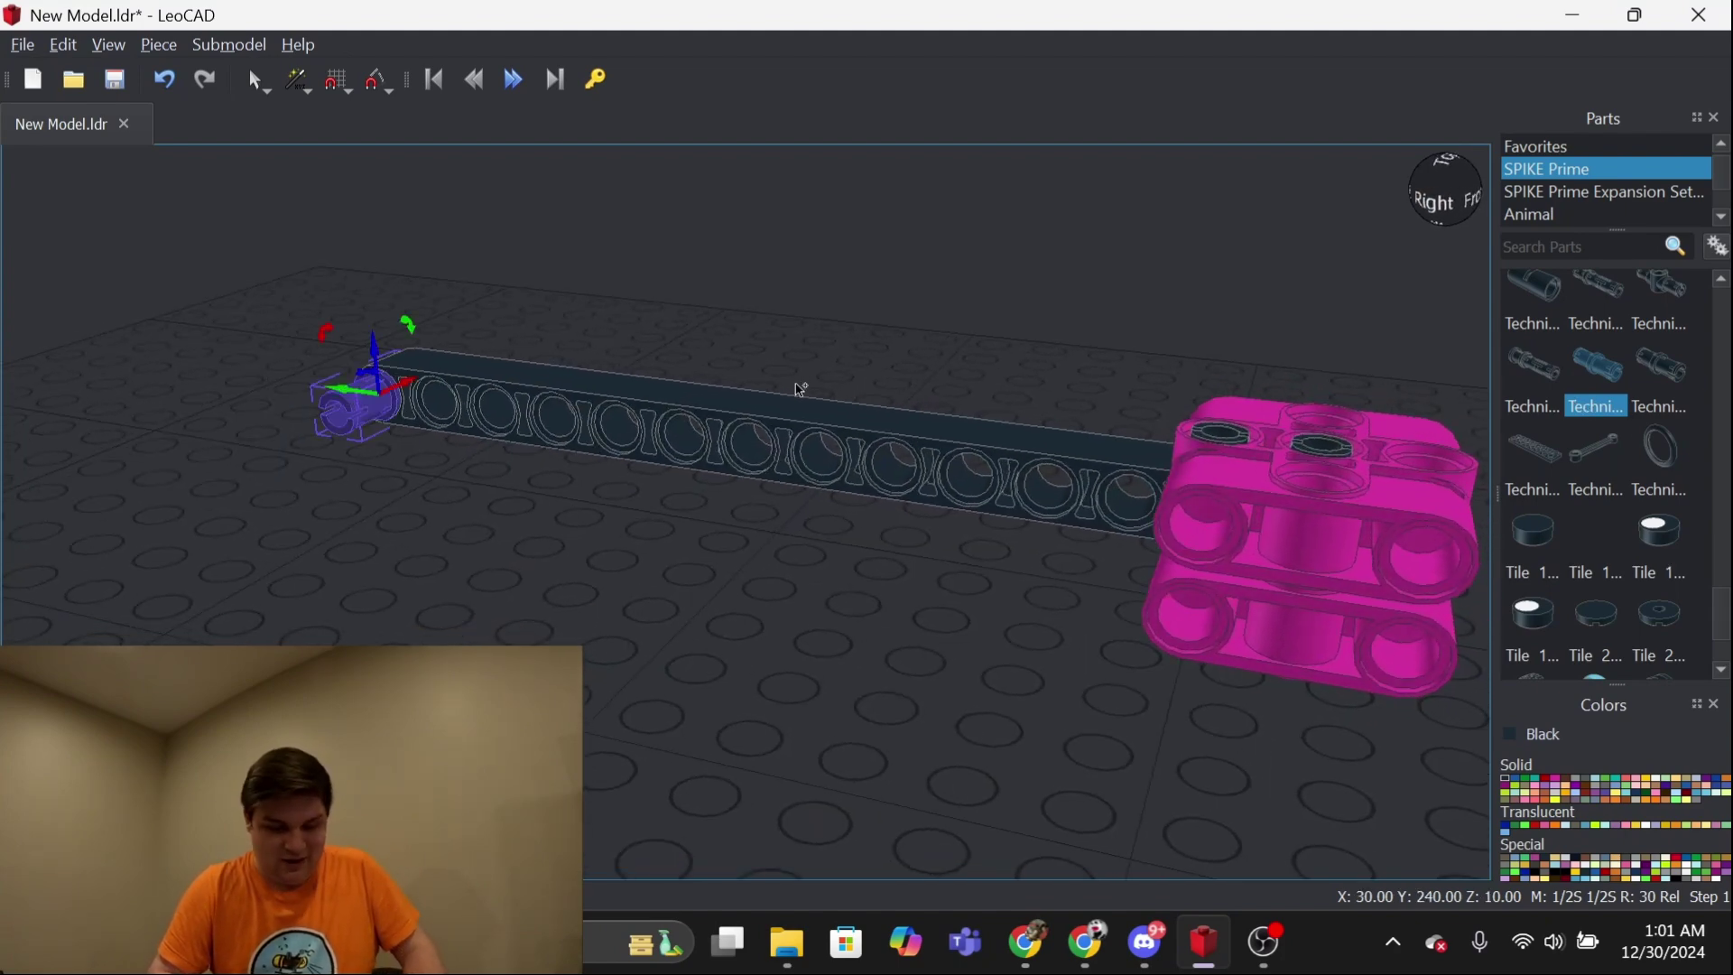
drag(355, 407, 413, 410)
click(723, 325)
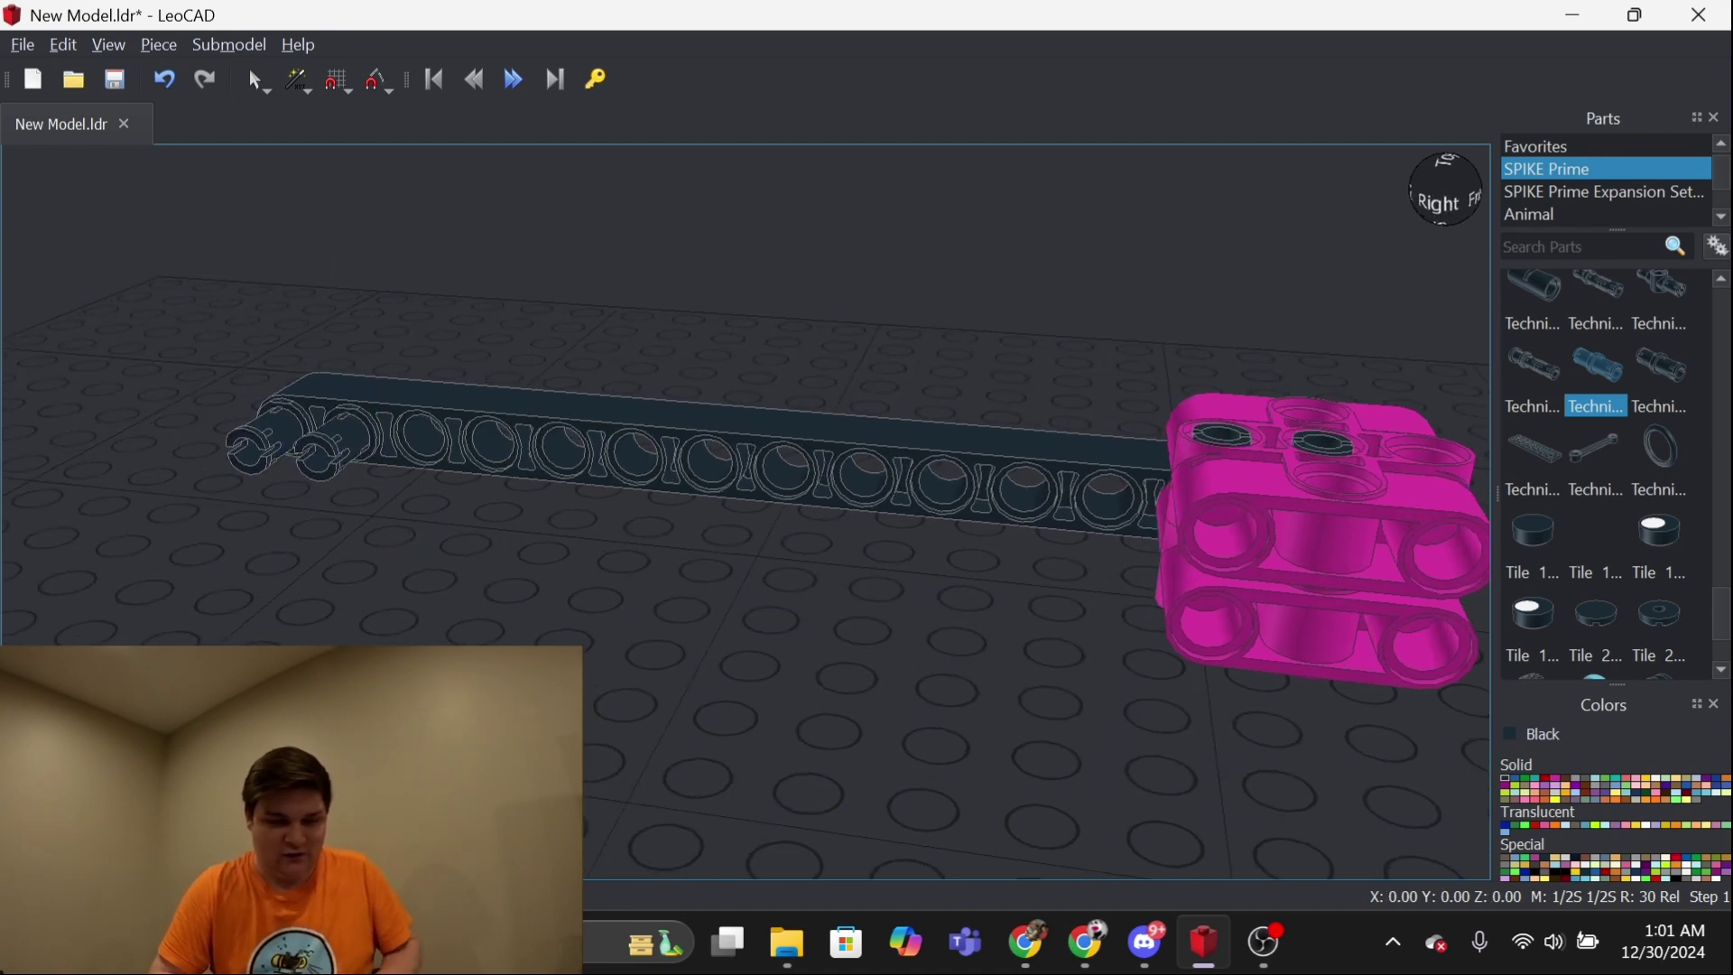
scroll(1567, 431, up, 5)
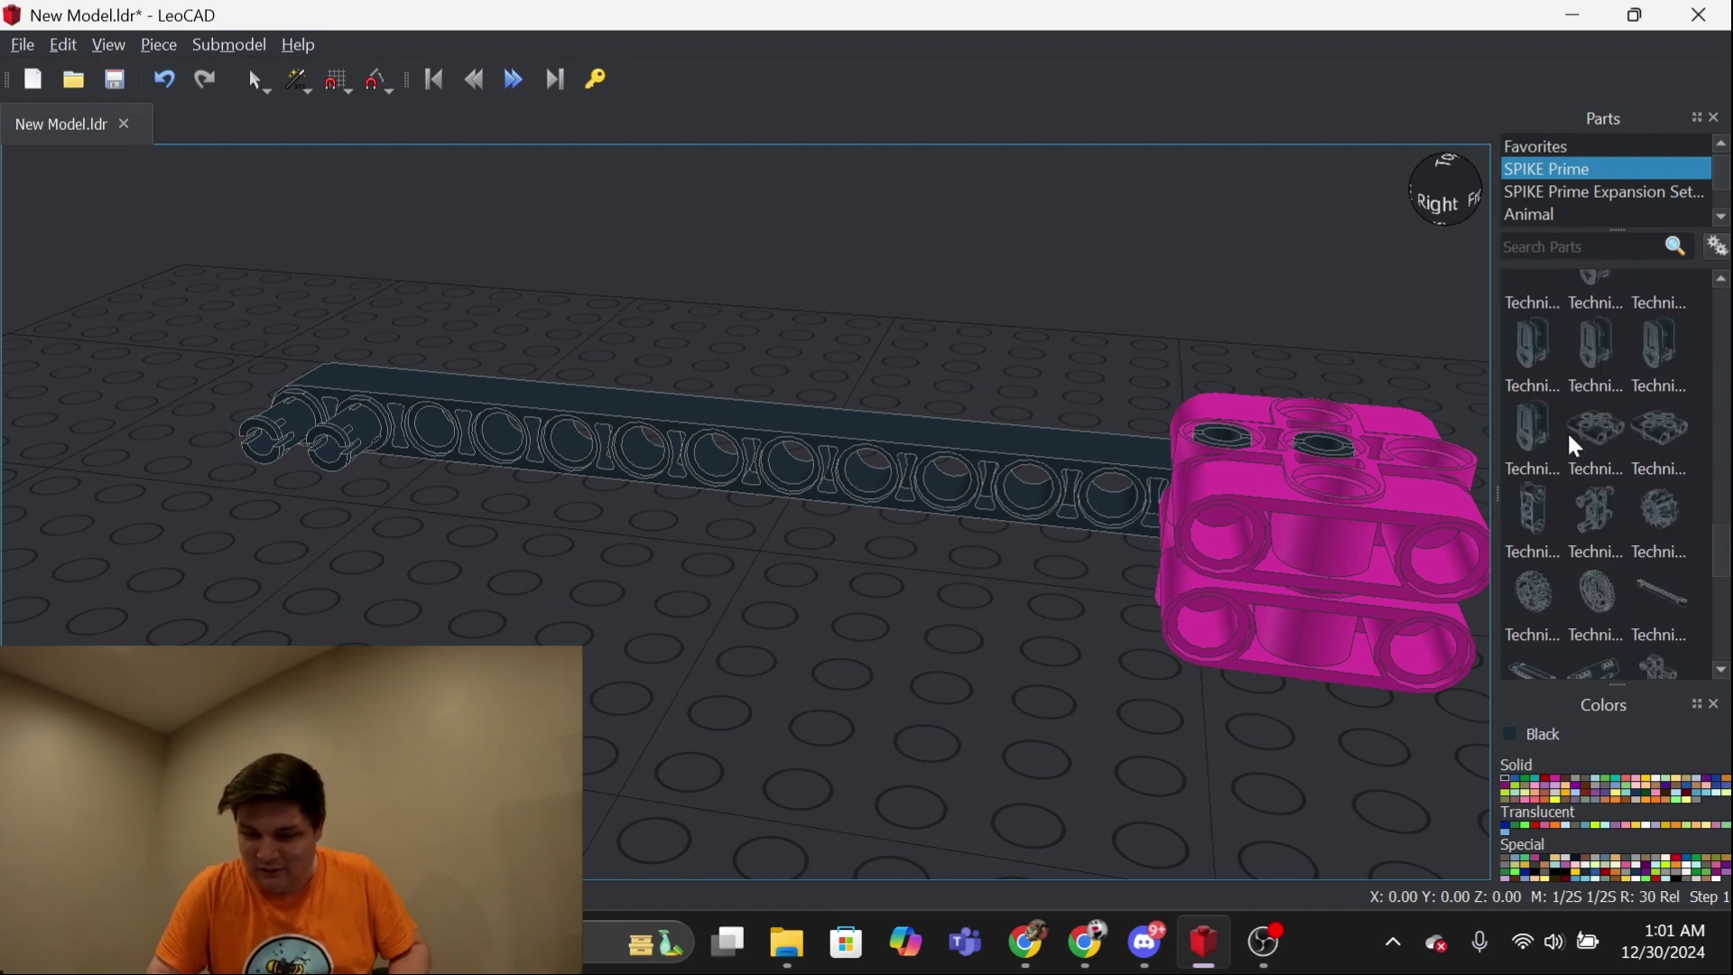
scroll(1567, 431, up, 3)
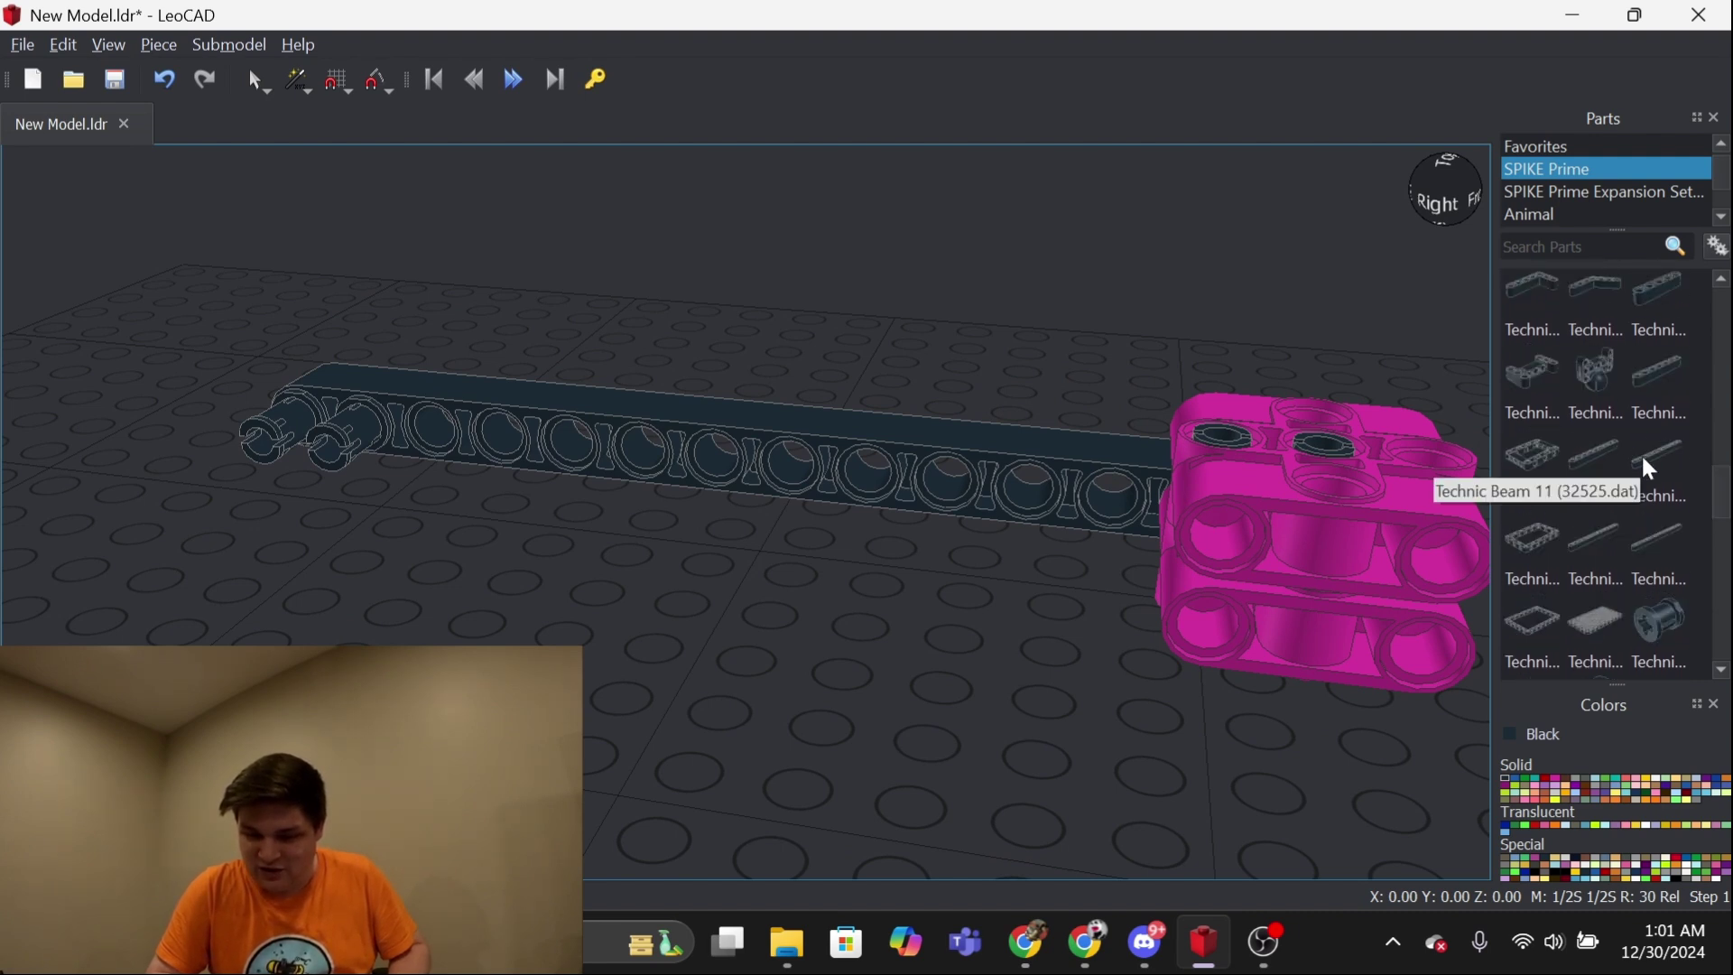
Add another long Technic beam and slide it along its axis over the first beam's end
drag(1644, 458, 1647, 458)
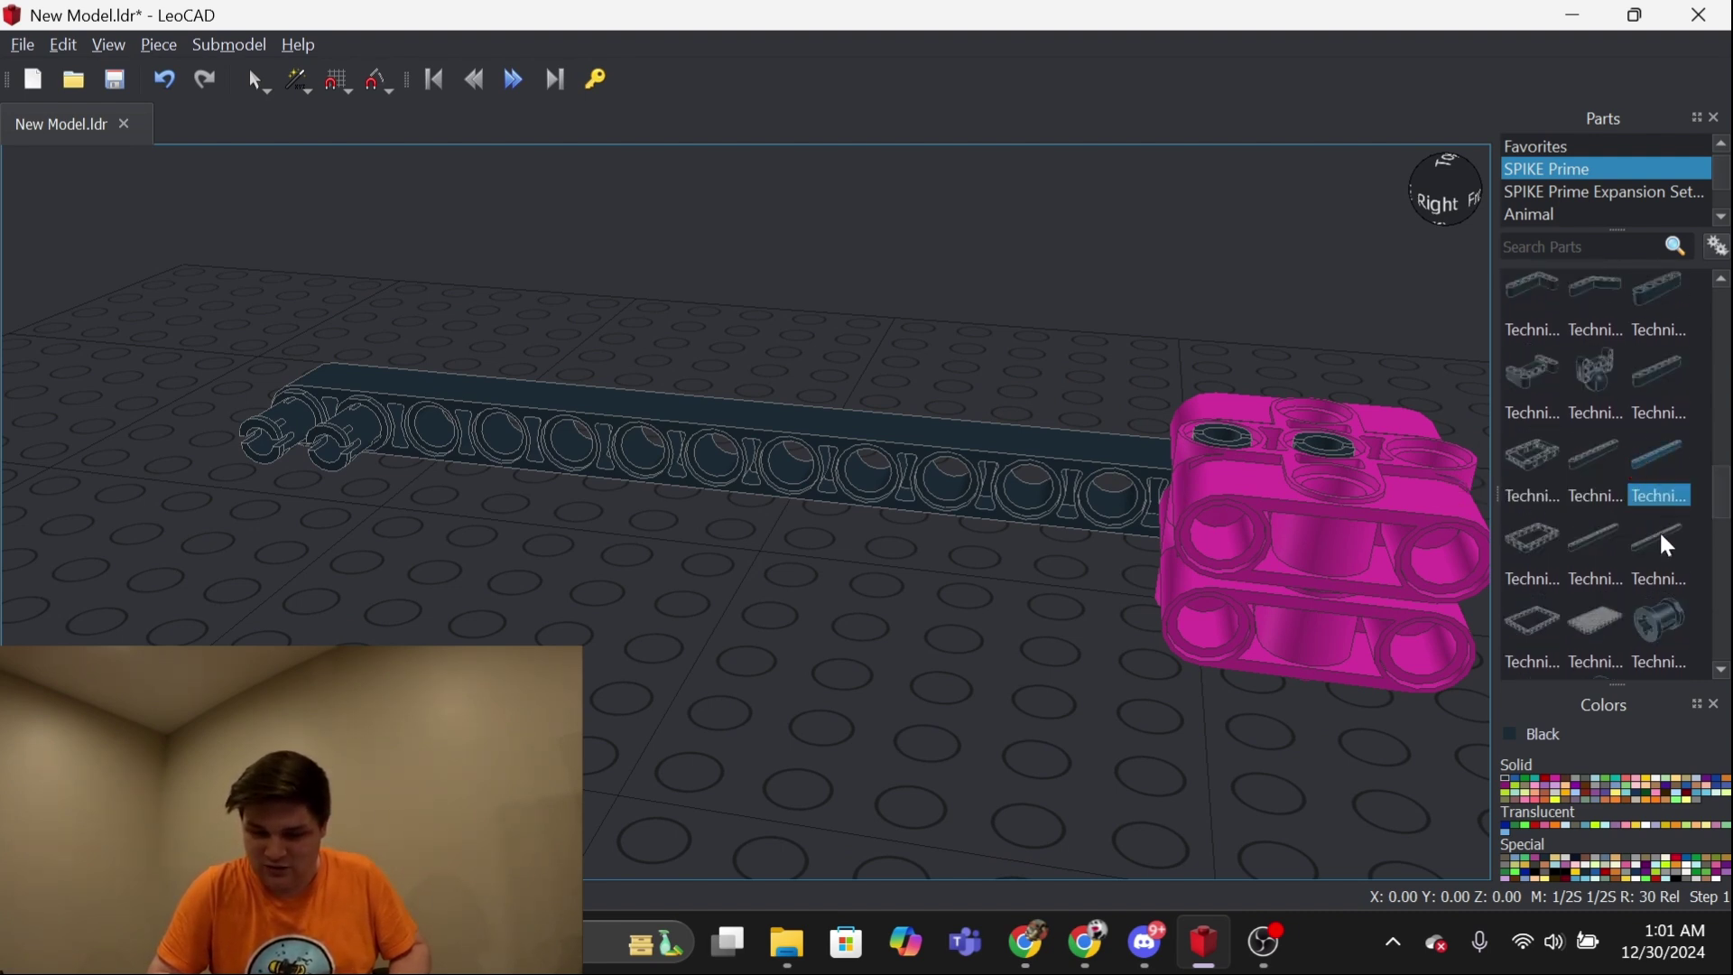
mouse_move(1659, 530)
mouse_down()
mouse_move(305, 446)
mouse_move(377, 534)
mouse_up()
scroll(376, 535, up, 2)
right_drag(376, 535, 409, 458)
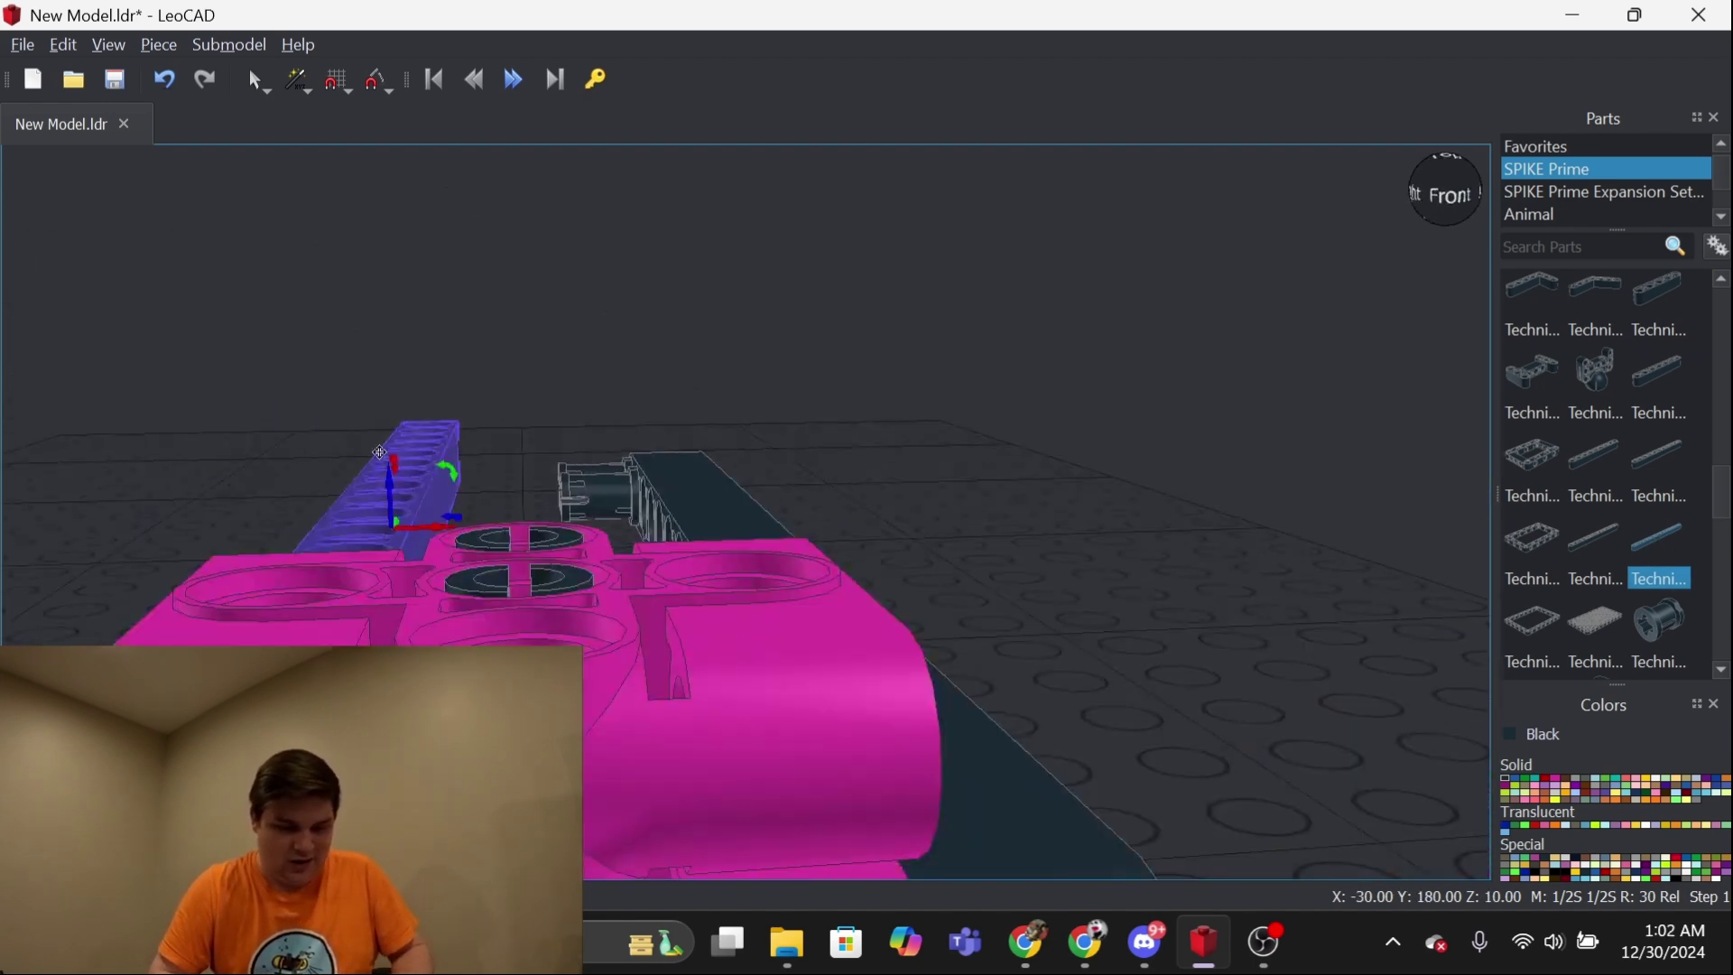
mouse_move(461, 485)
mouse_down()
mouse_move(394, 422)
mouse_move(449, 428)
mouse_up()
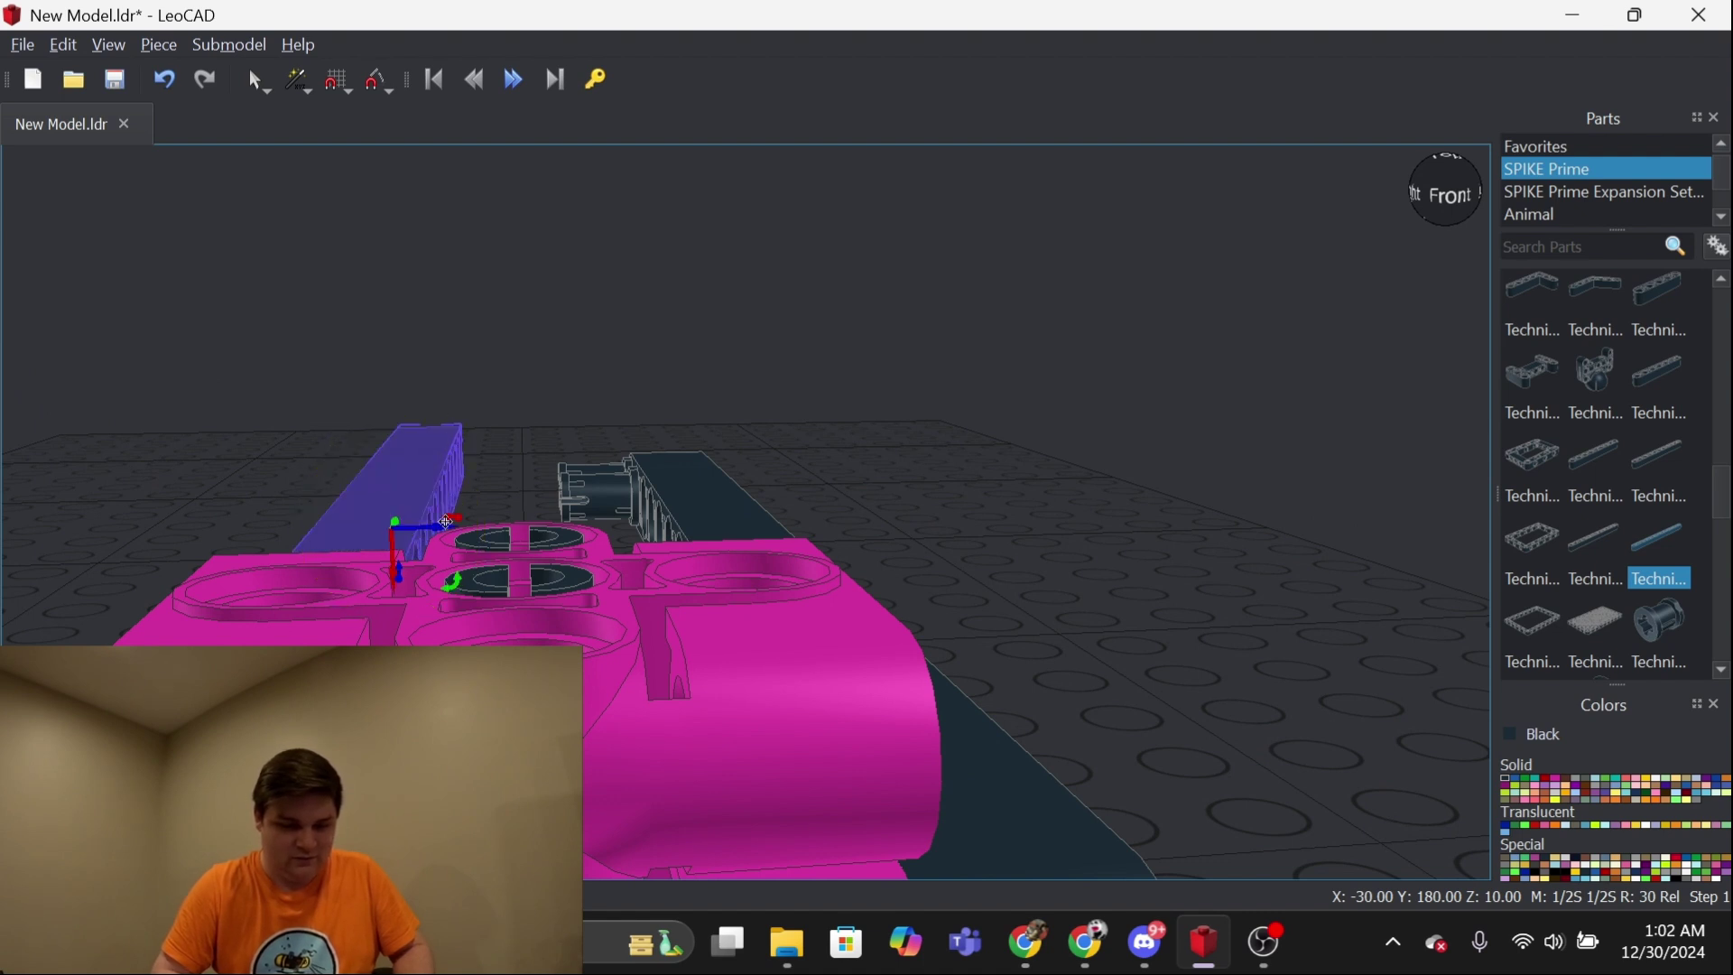
right_drag(496, 381, 633, 581)
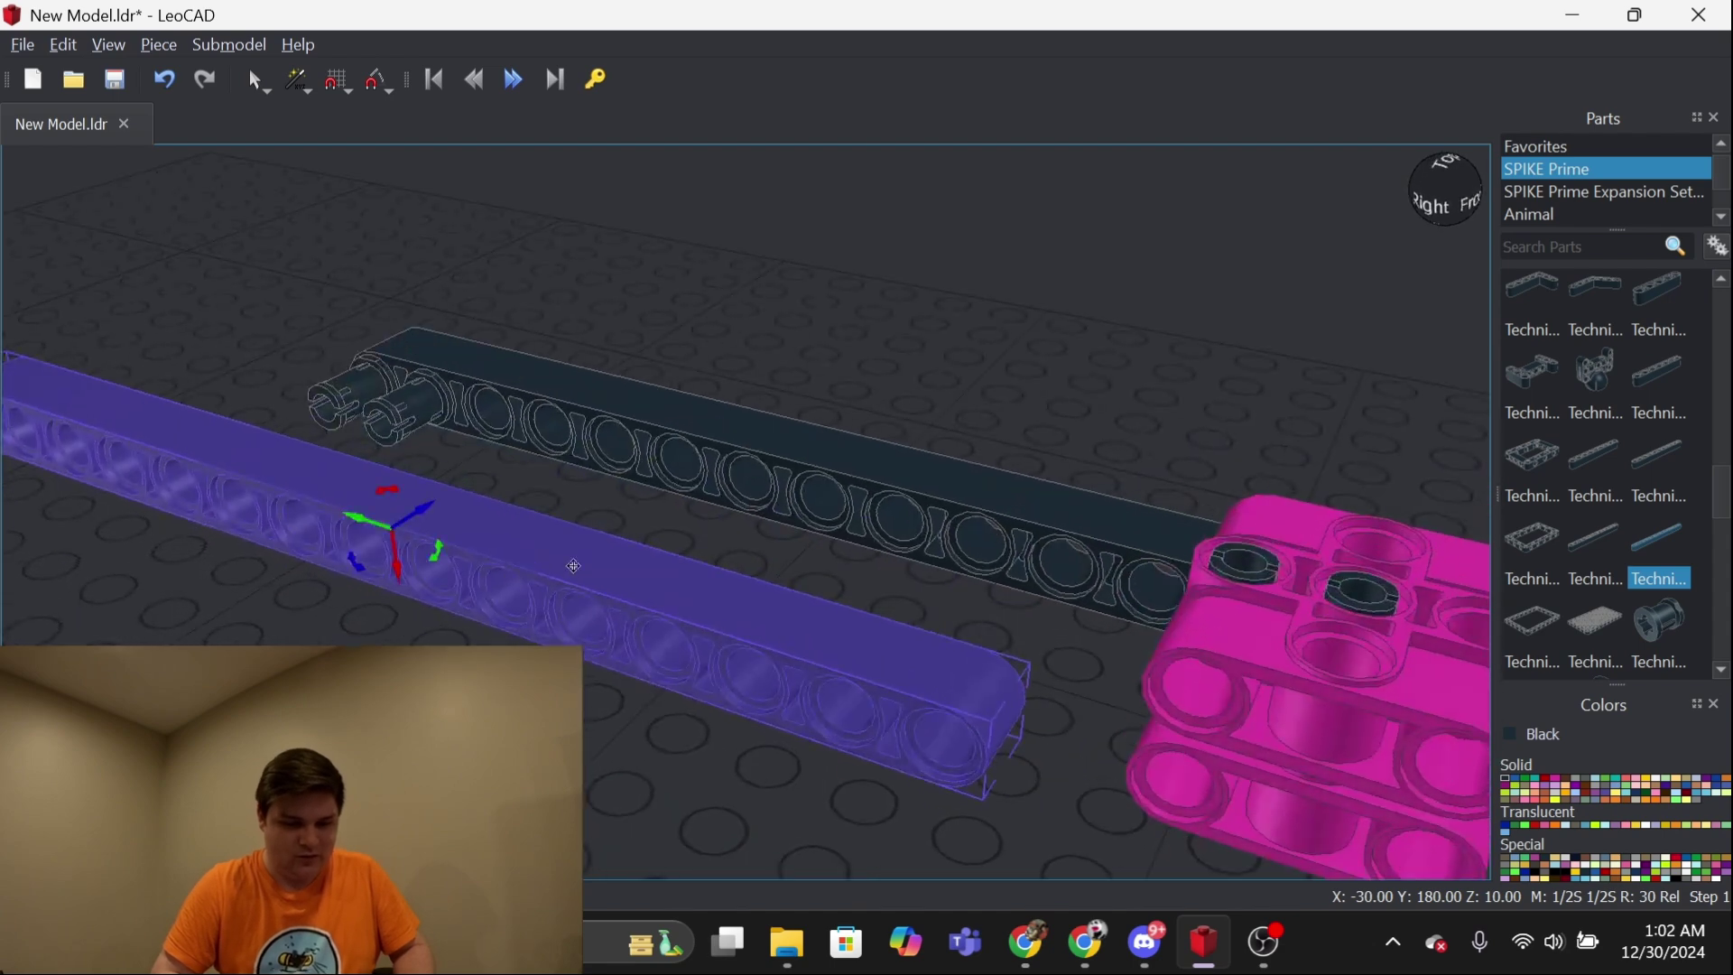
mouse_move(634, 581)
mouse_down()
mouse_move(189, 420)
mouse_move(142, 336)
mouse_up()
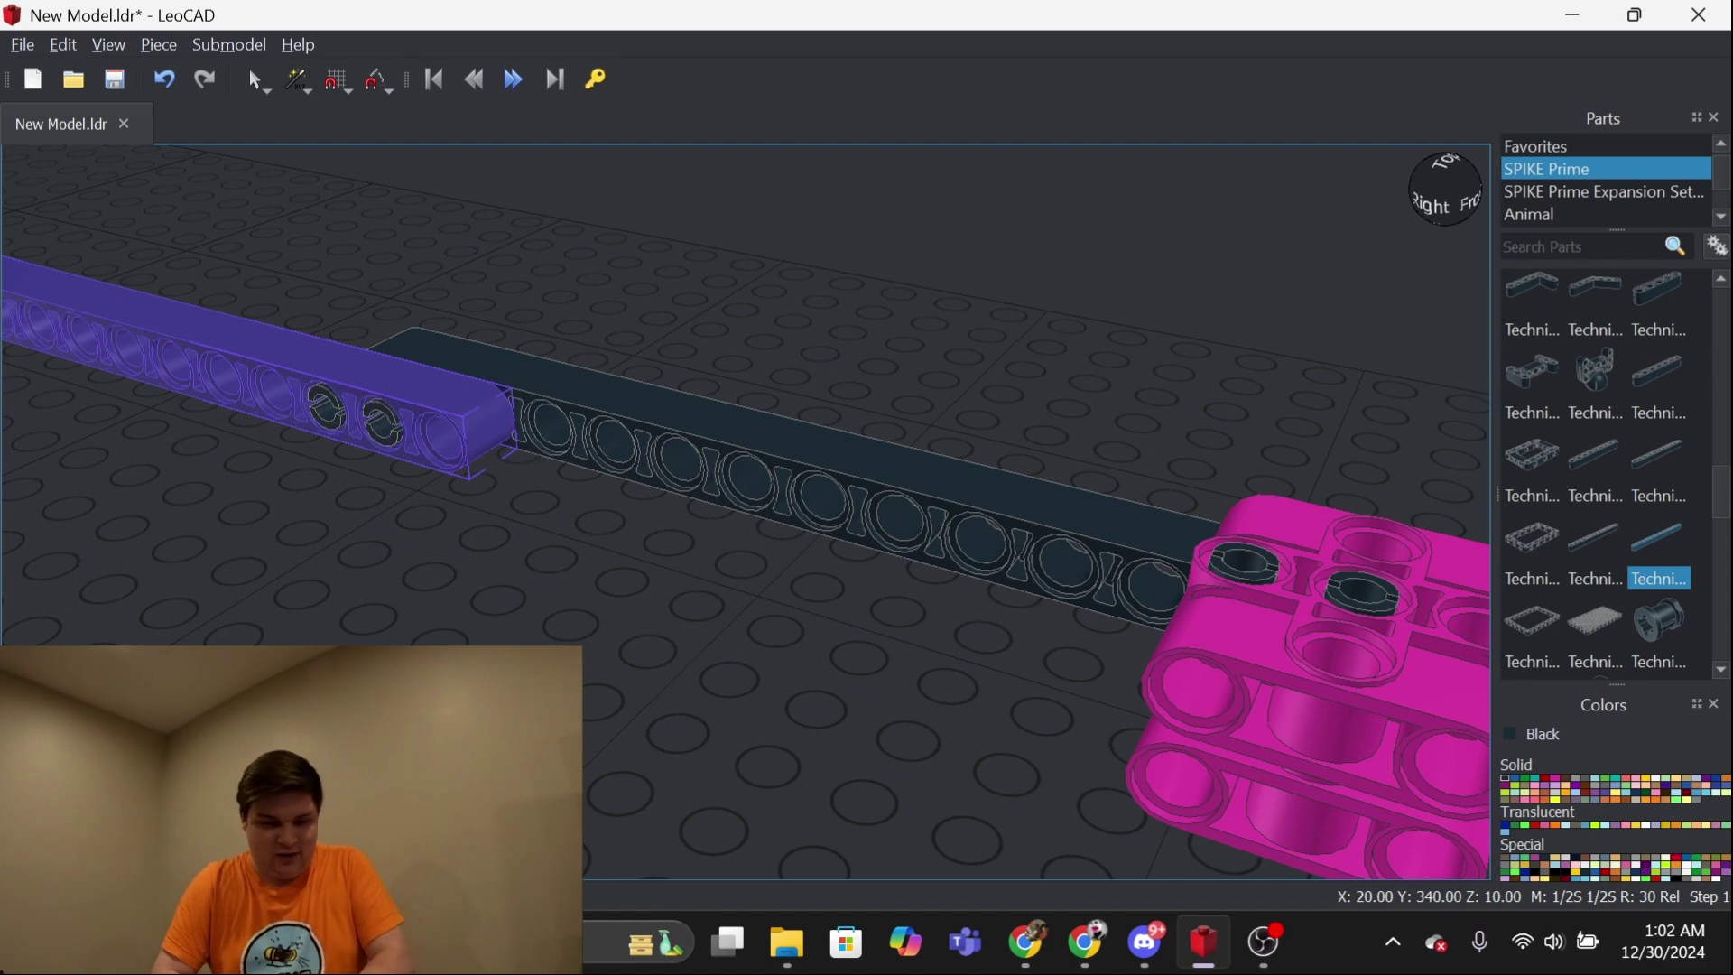
click(530, 587)
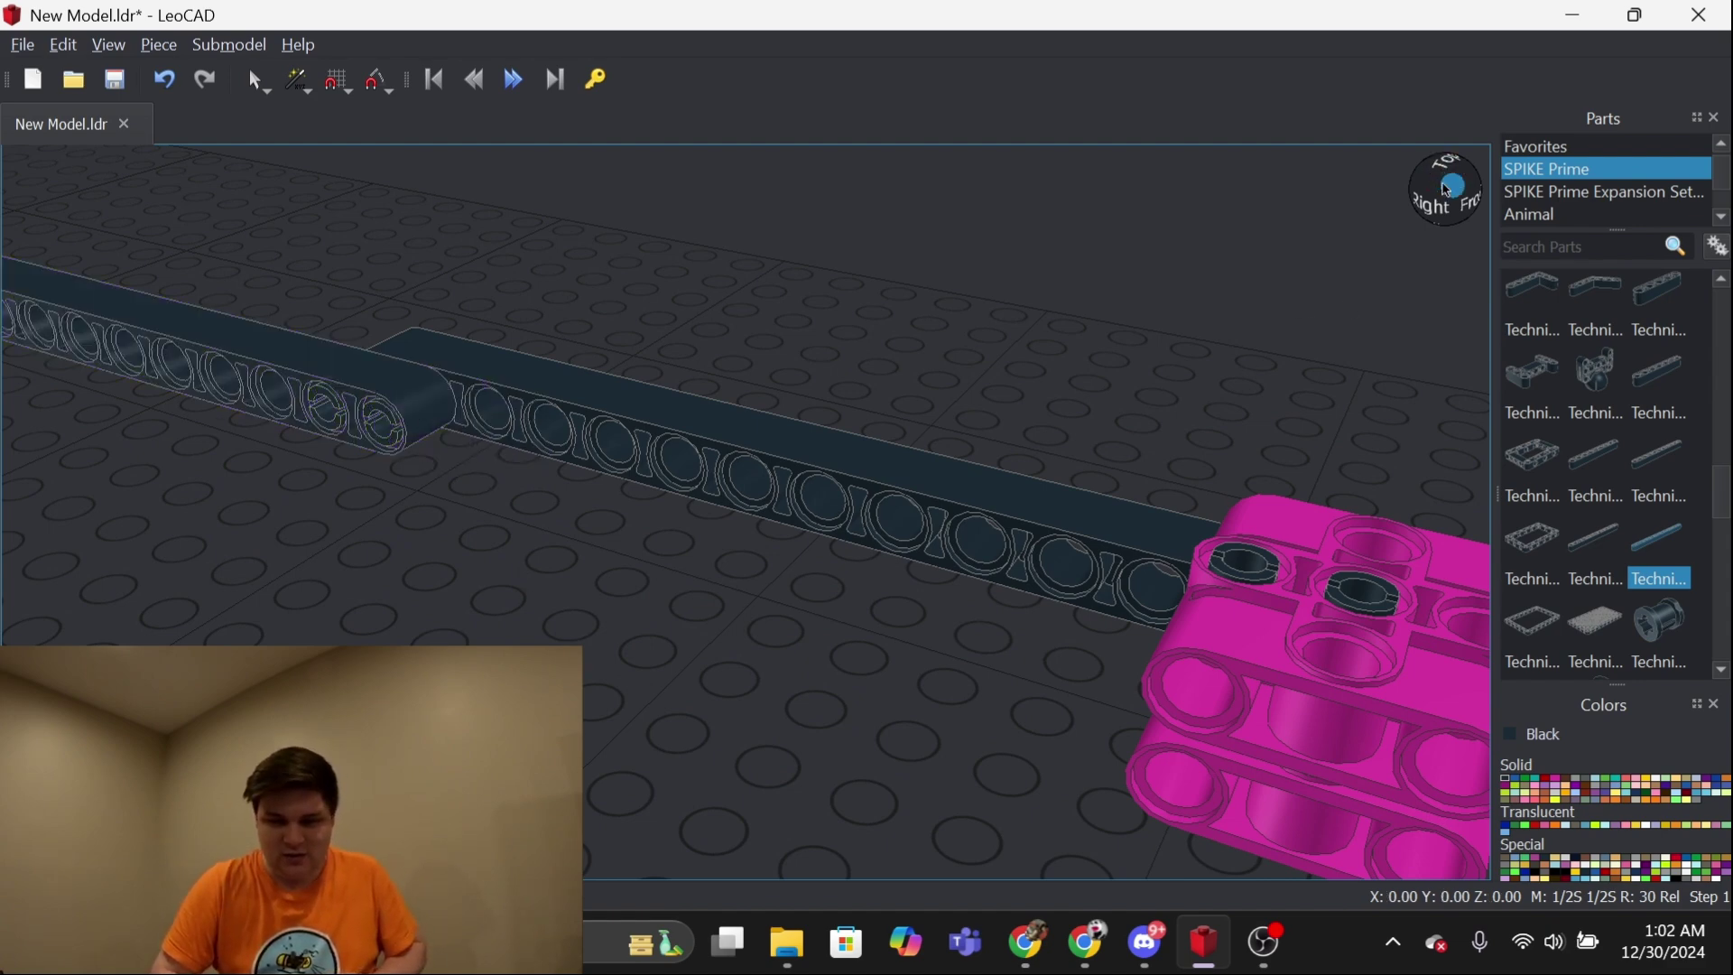
drag(1444, 158, 1334, 154)
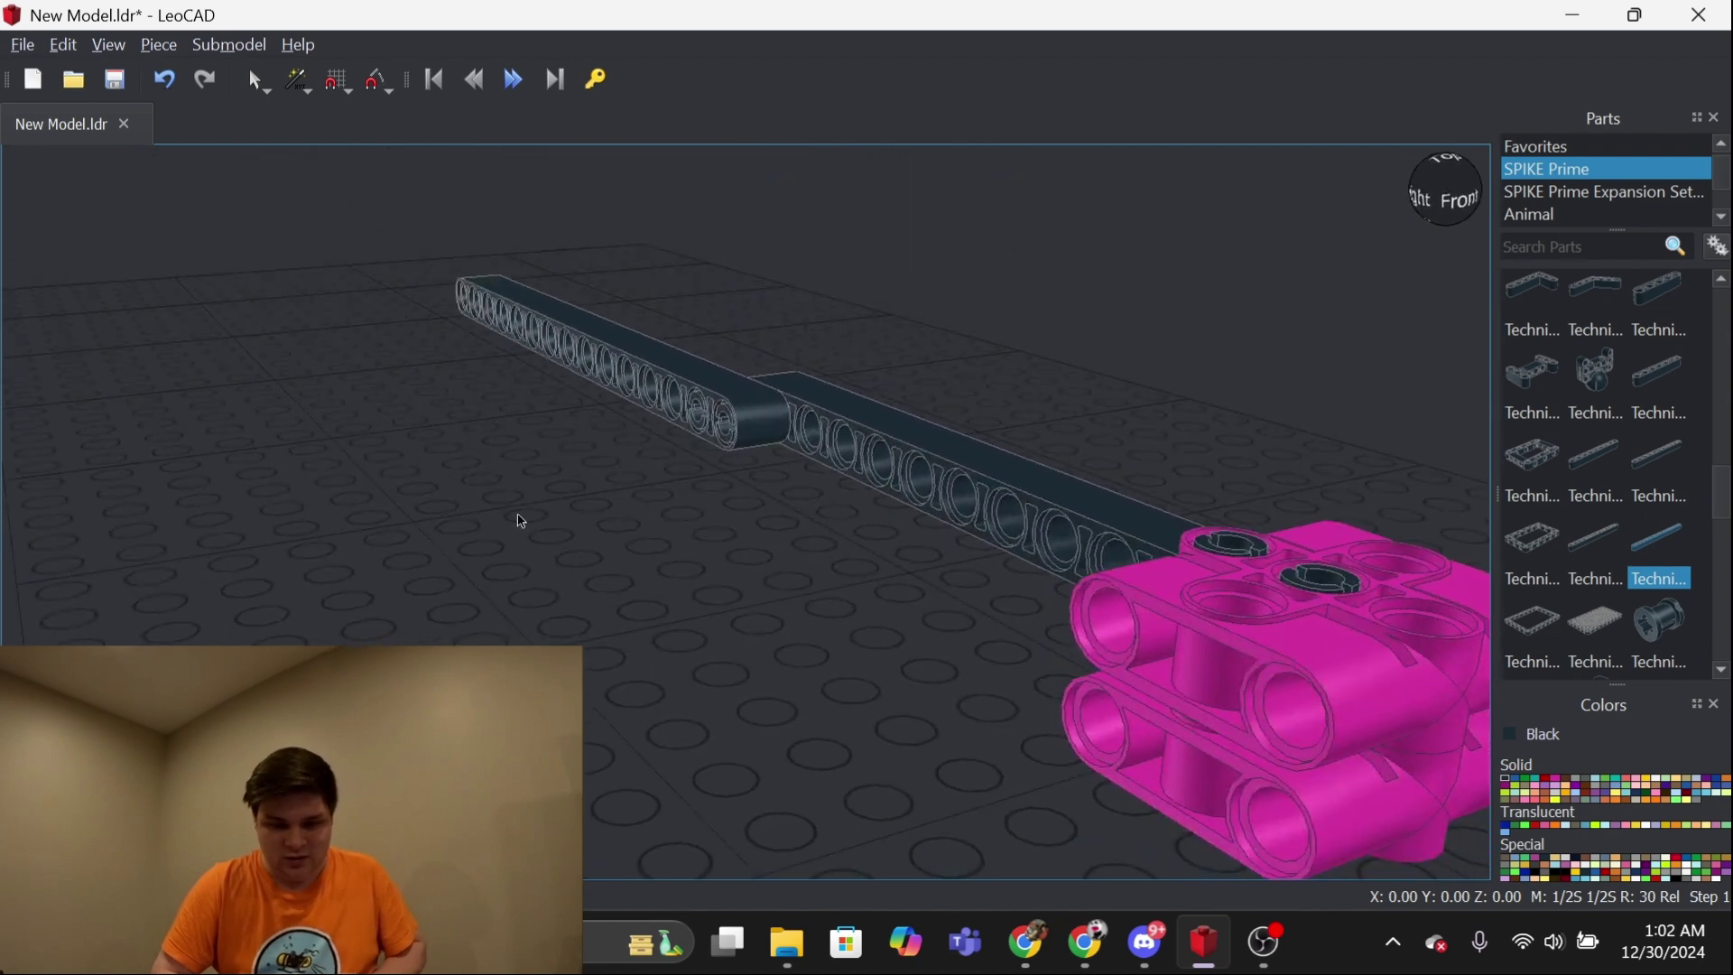
middle_drag(517, 520, 488, 515)
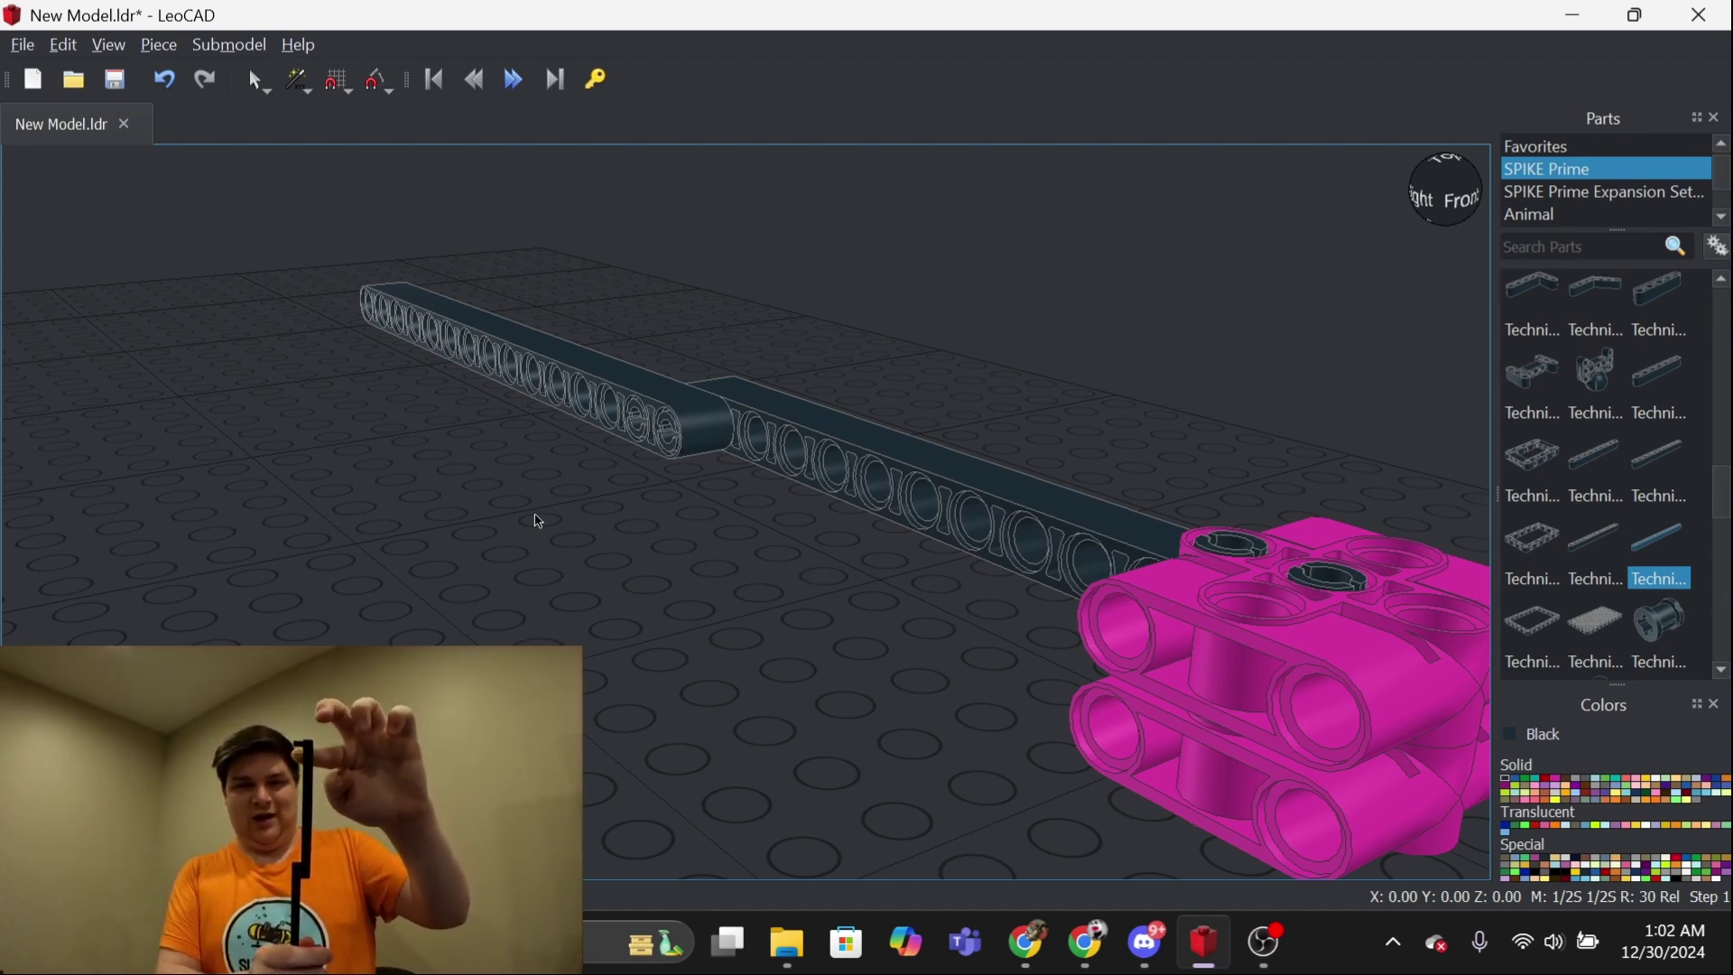
From a raised side view, place a black Technic pin on the second beam's far end
right_drag(534, 520, 1341, 211)
click(1485, 195)
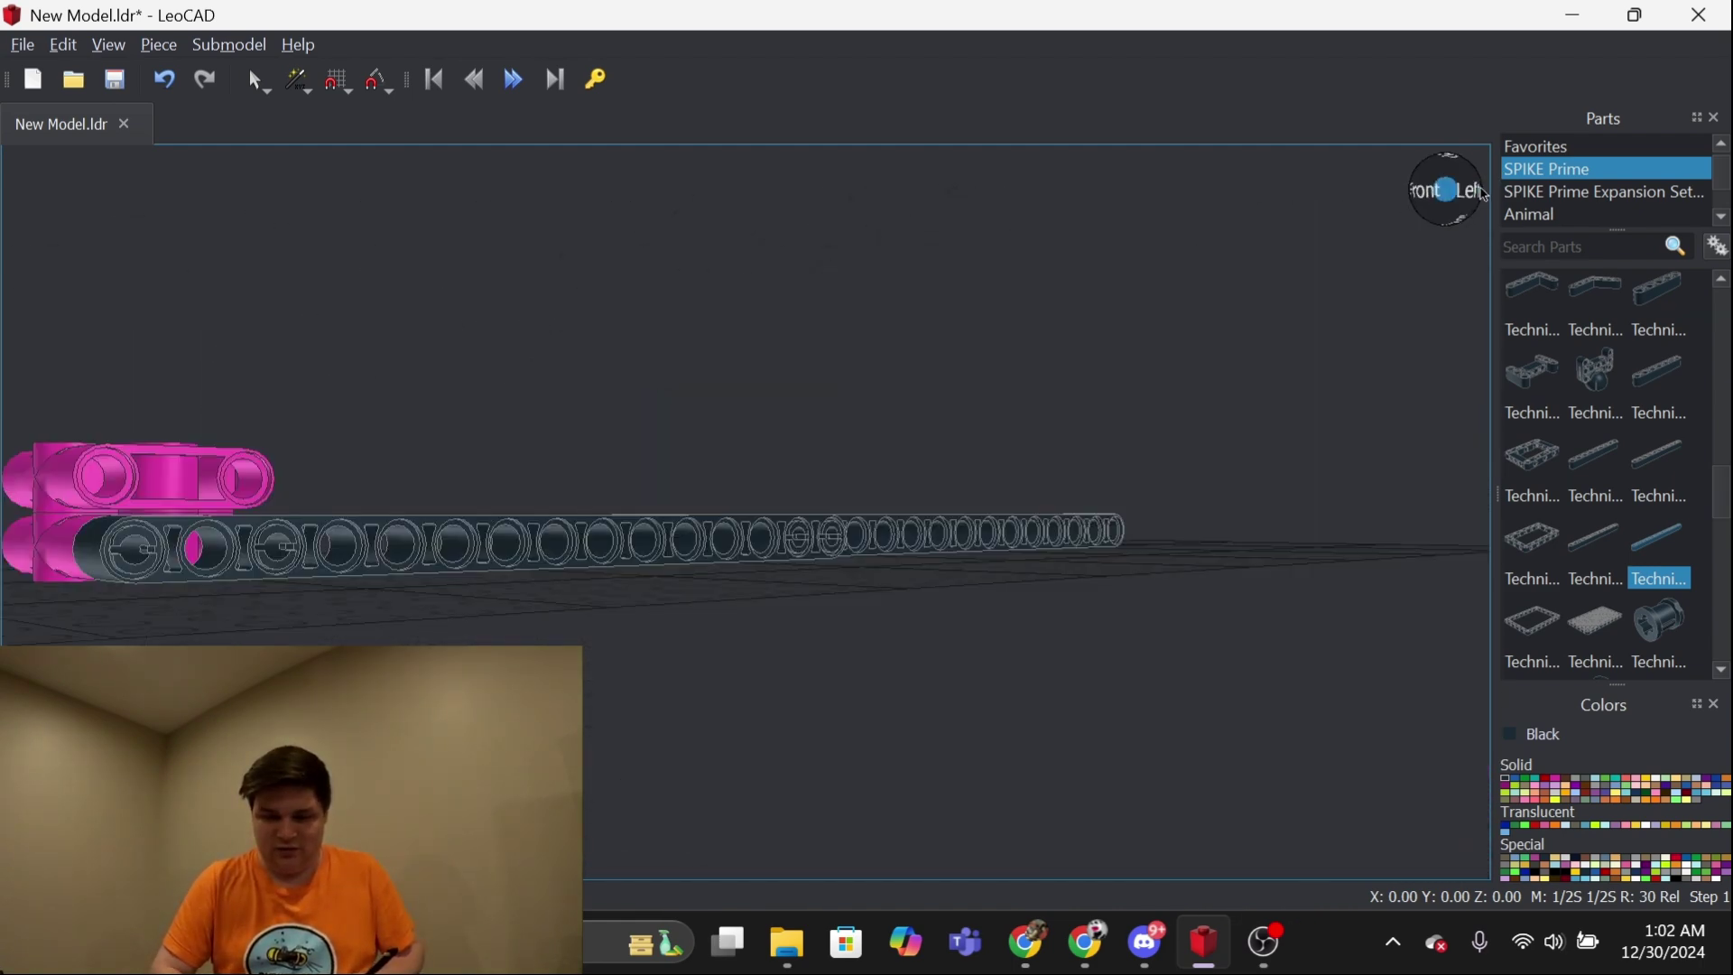
right_drag(1187, 394, 1178, 471)
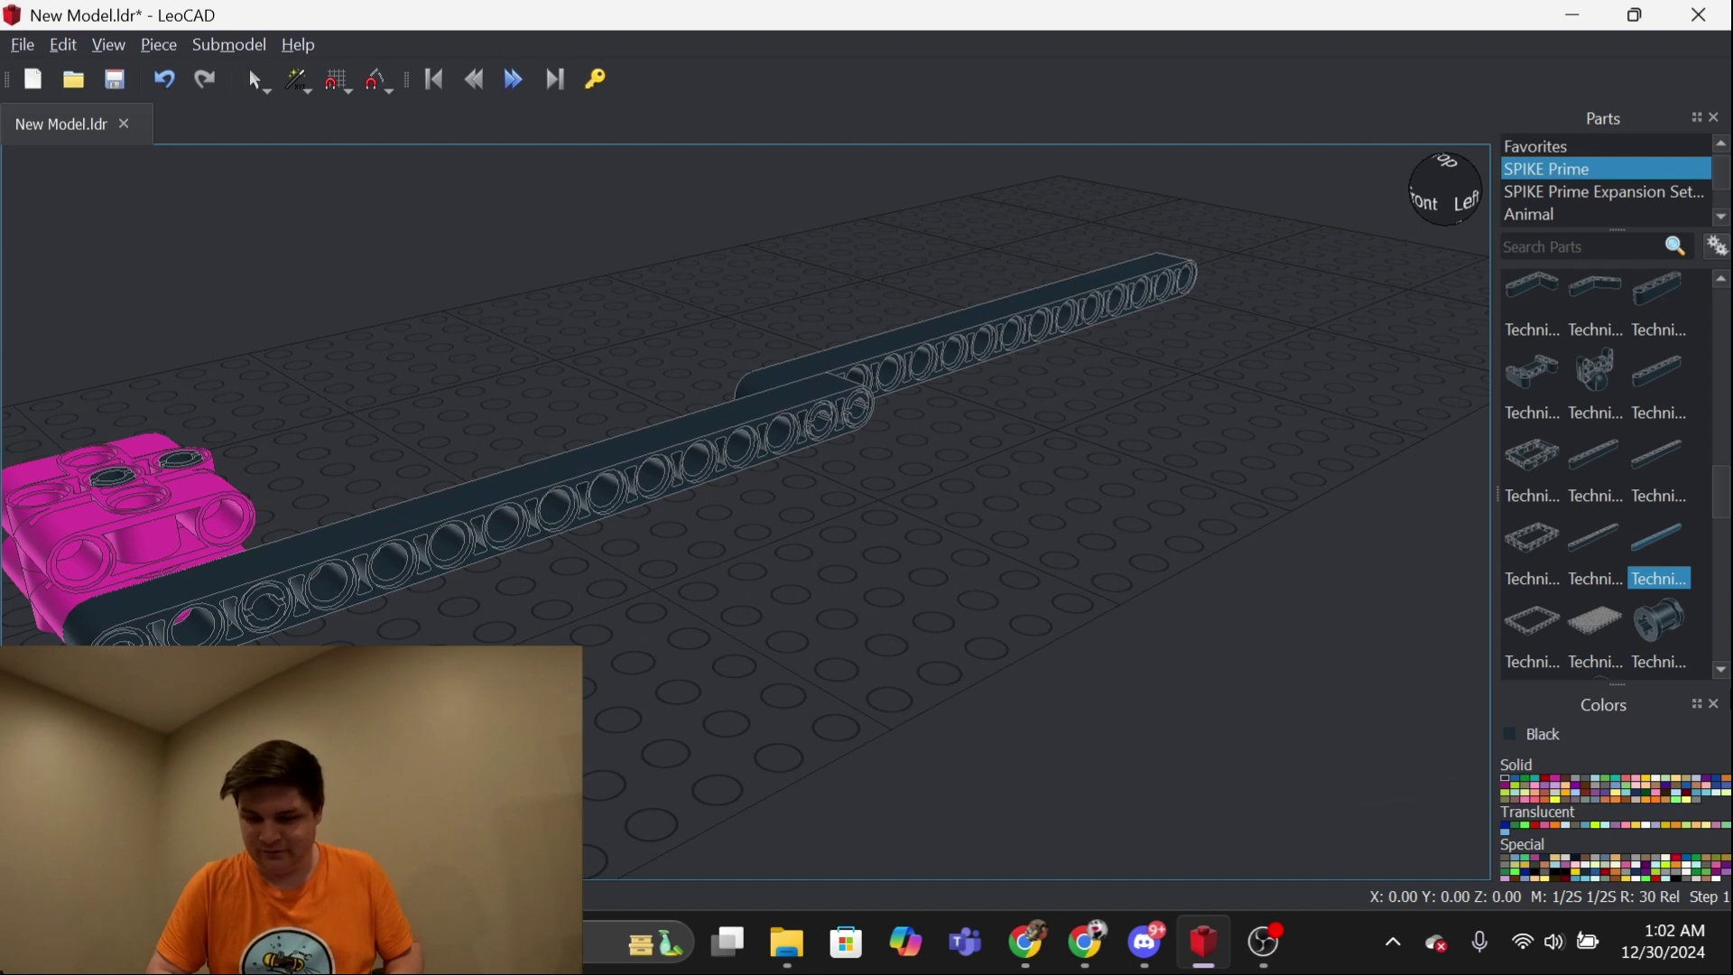
scroll(1637, 632, down, 3)
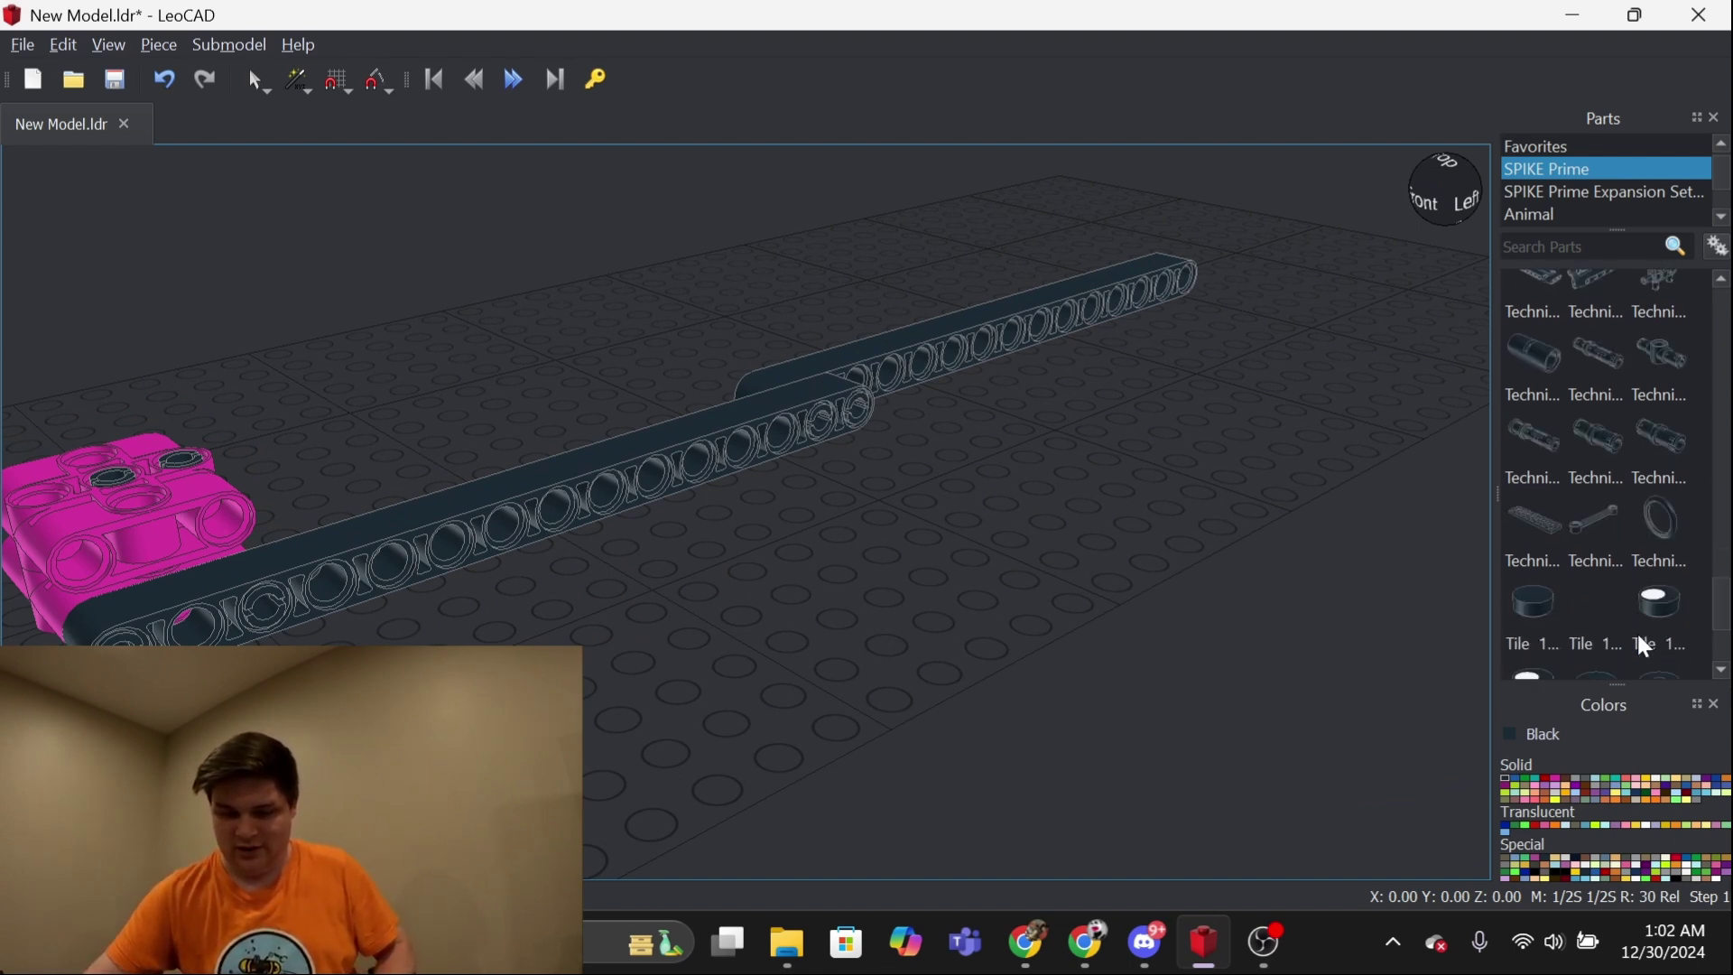
scroll(1637, 631, down, 3)
scroll(1636, 631, up, 2)
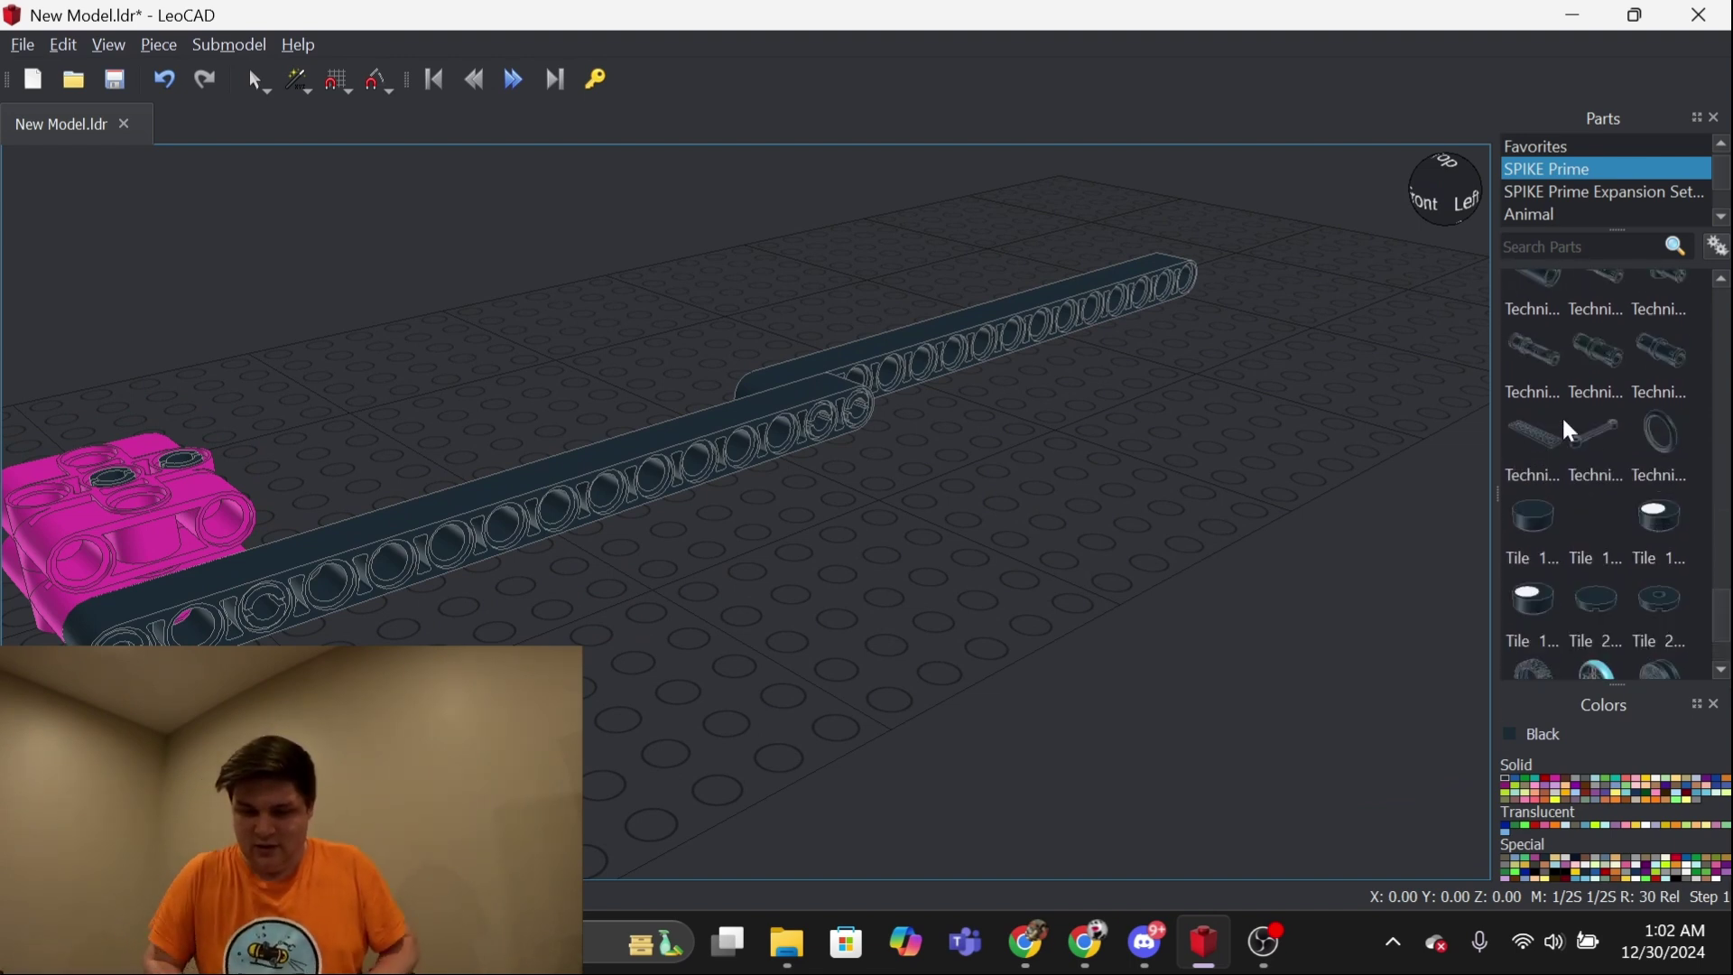
drag(1595, 355, 1208, 285)
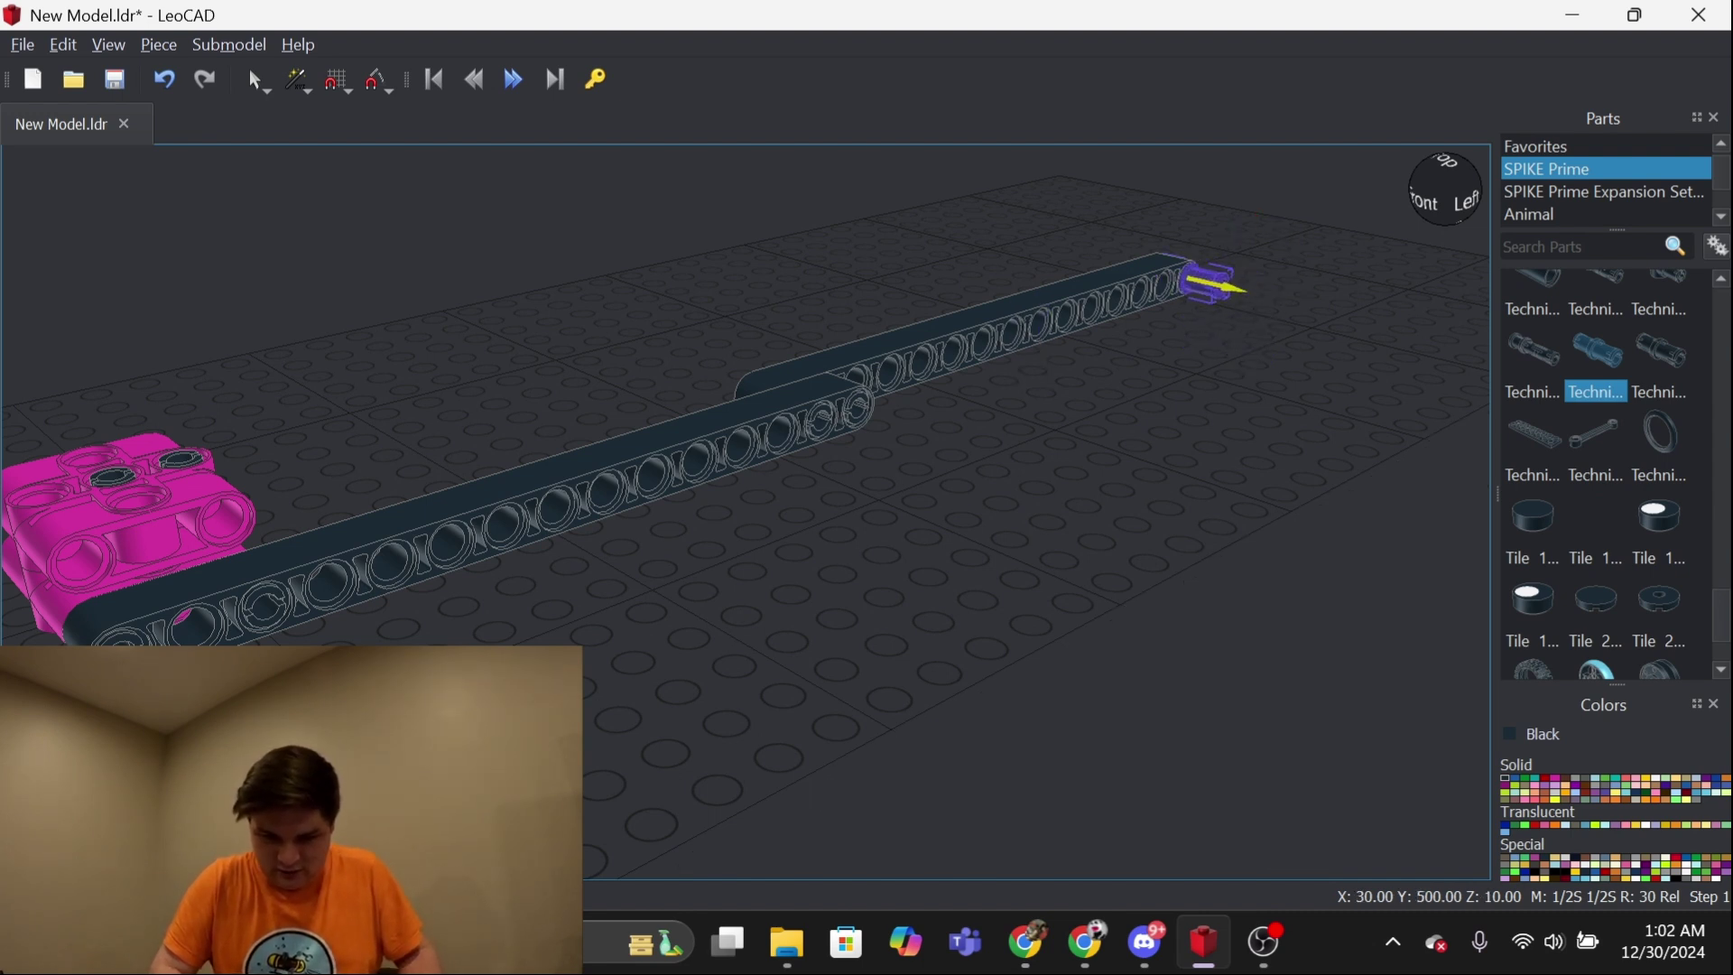
click(1325, 474)
right_drag(1321, 465, 1422, 490)
Snap a new Tan Technic pin into the second beam's far end, beside the black pin
click(1686, 776)
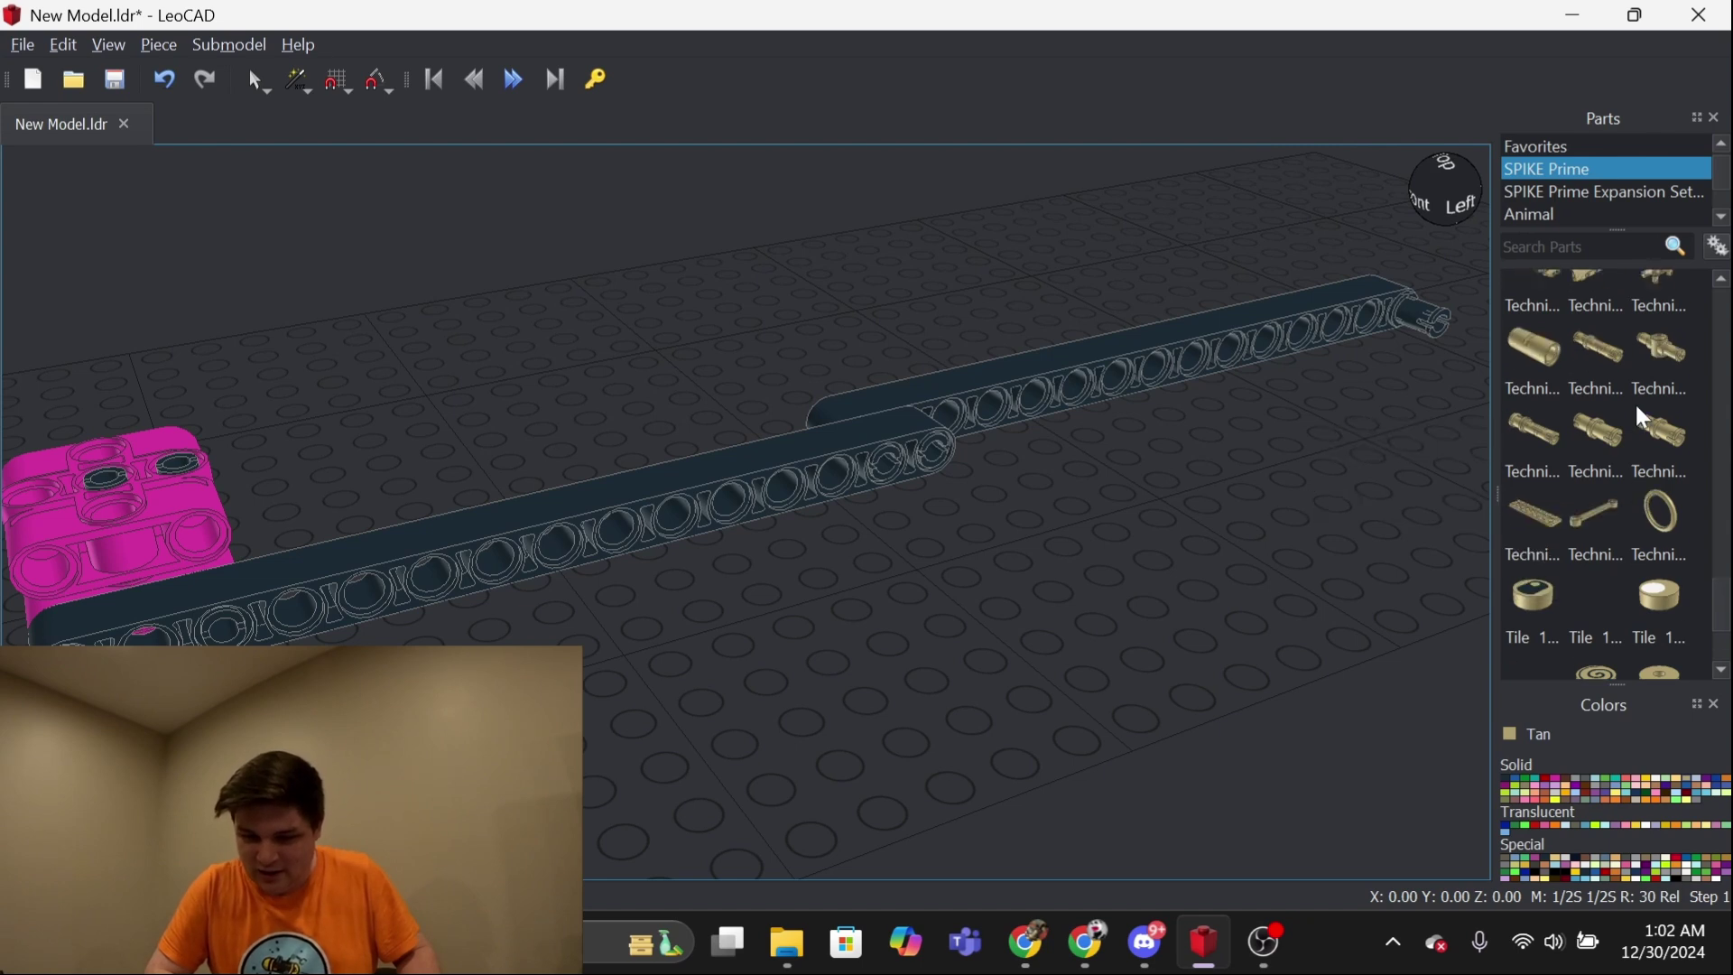
scroll(1635, 403, up, 2)
scroll(1635, 402, up, 1)
scroll(1635, 403, up, 1)
scroll(1635, 405, up, 2)
scroll(1635, 402, up, 1)
scroll(1633, 402, up, 1)
scroll(1634, 402, down, 3)
drag(1617, 473, 1370, 407)
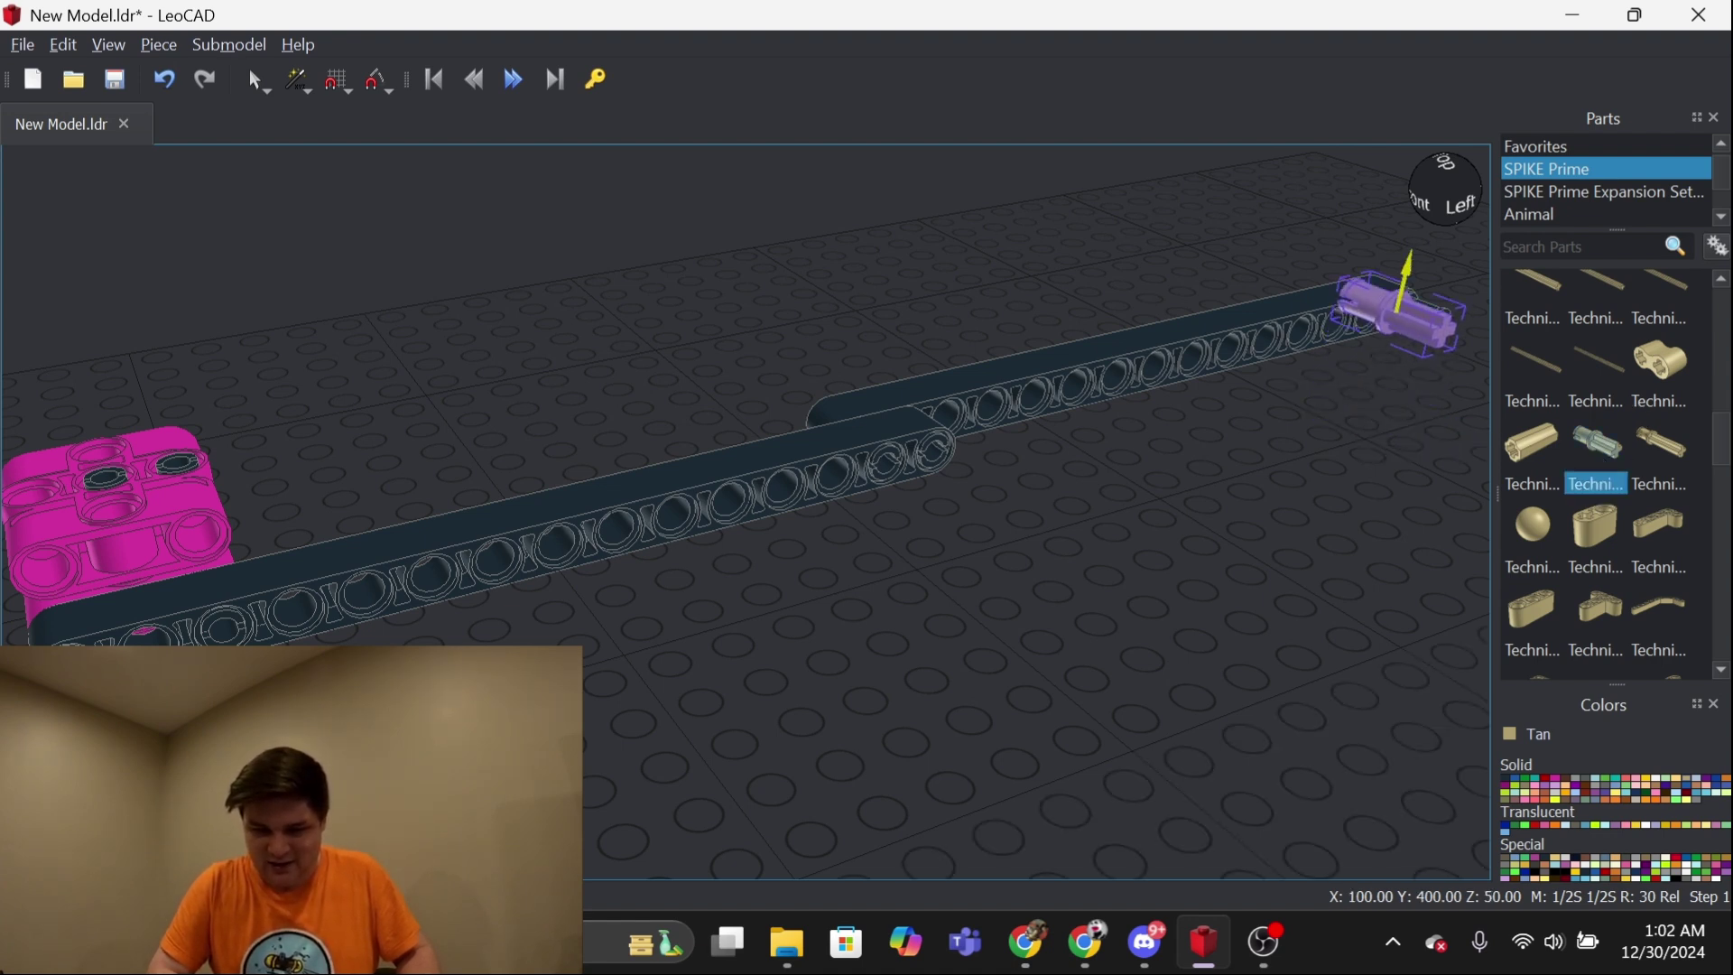
drag(1388, 332, 1360, 393)
scroll(1238, 491, up, 1)
right_drag(1238, 491, 1545, 394)
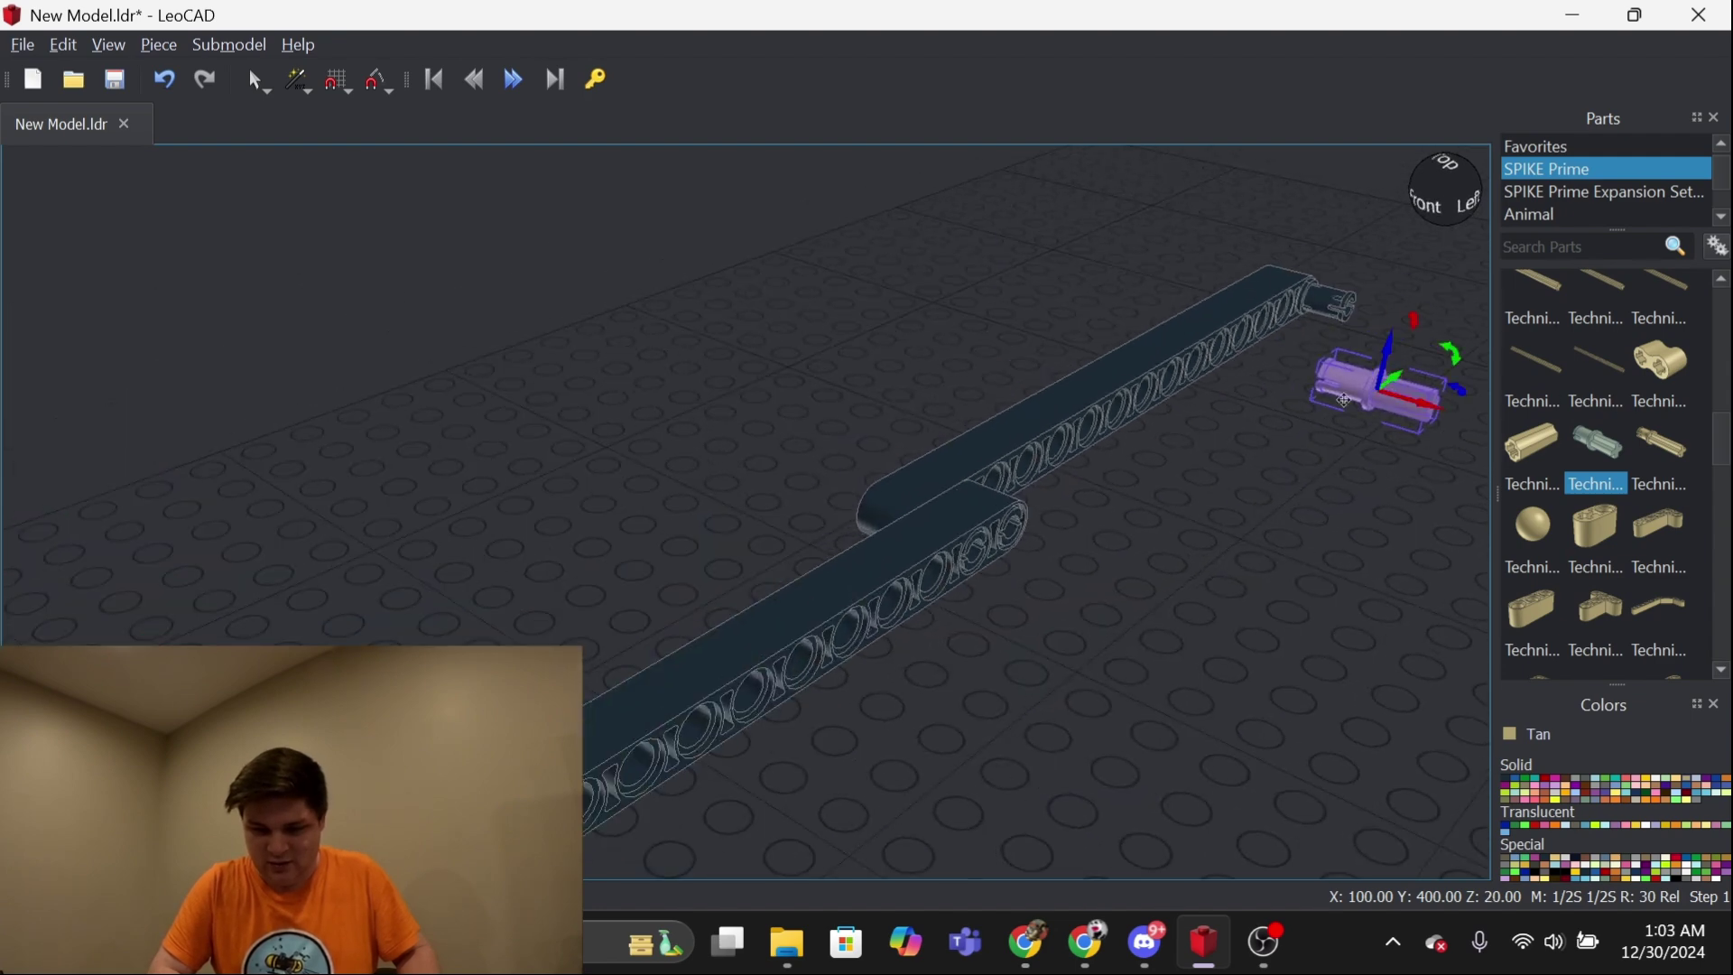
drag(1375, 387, 1307, 311)
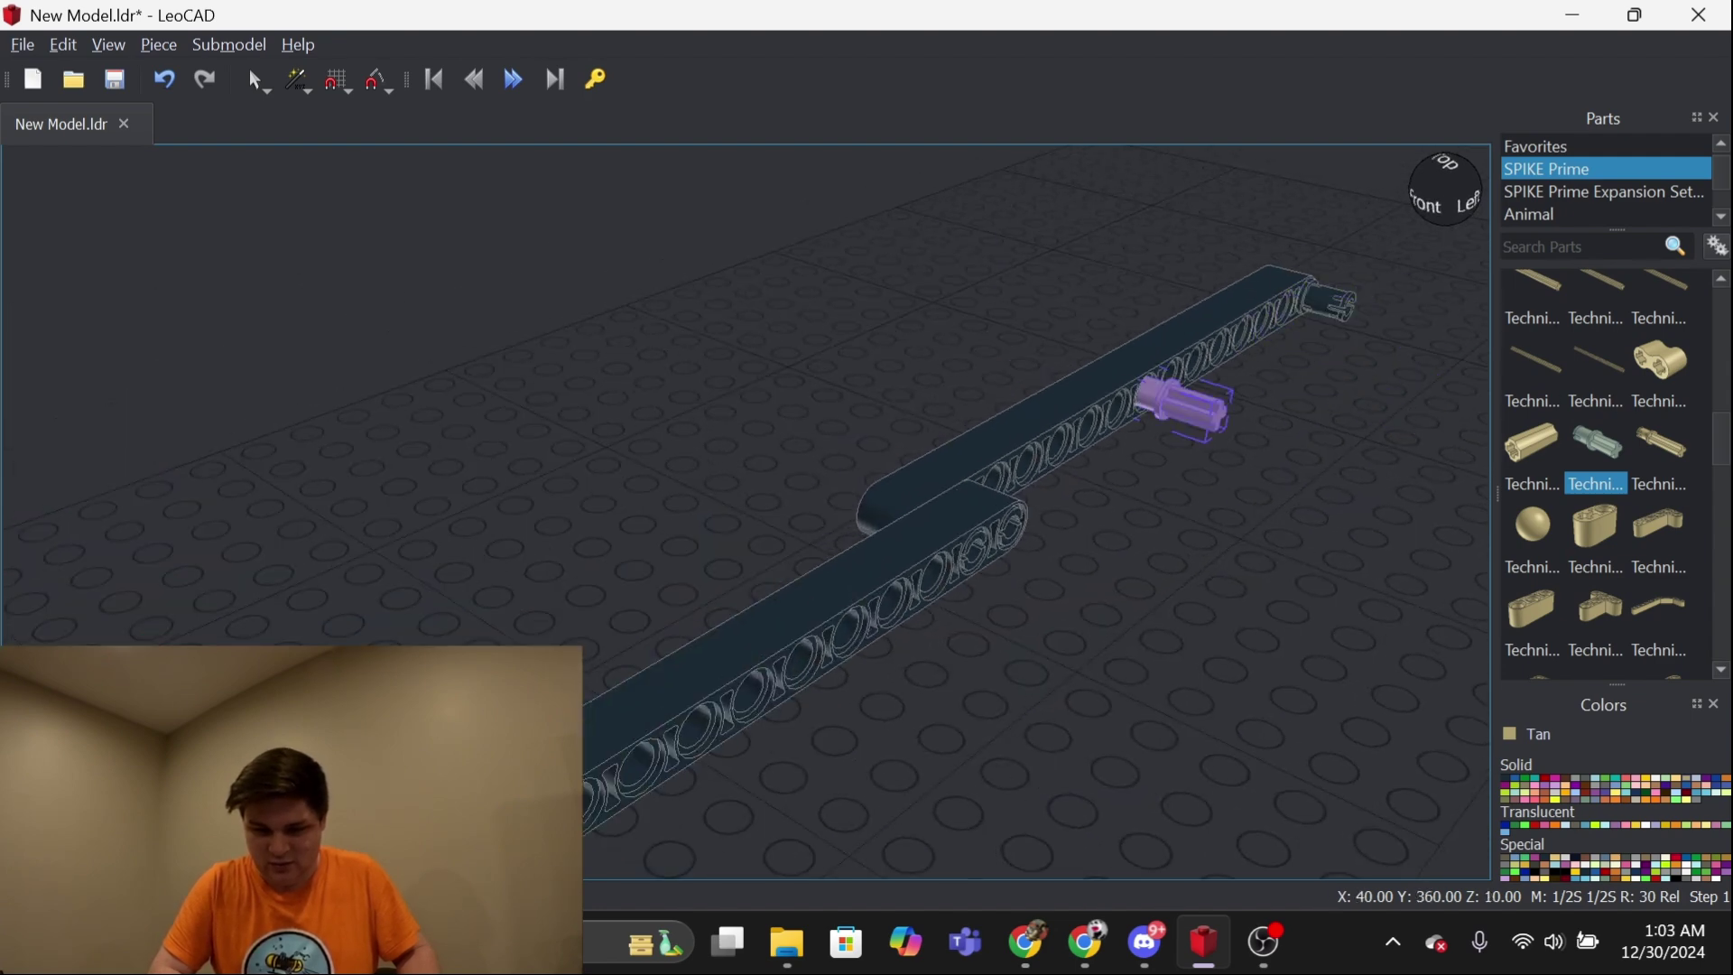
click(1354, 437)
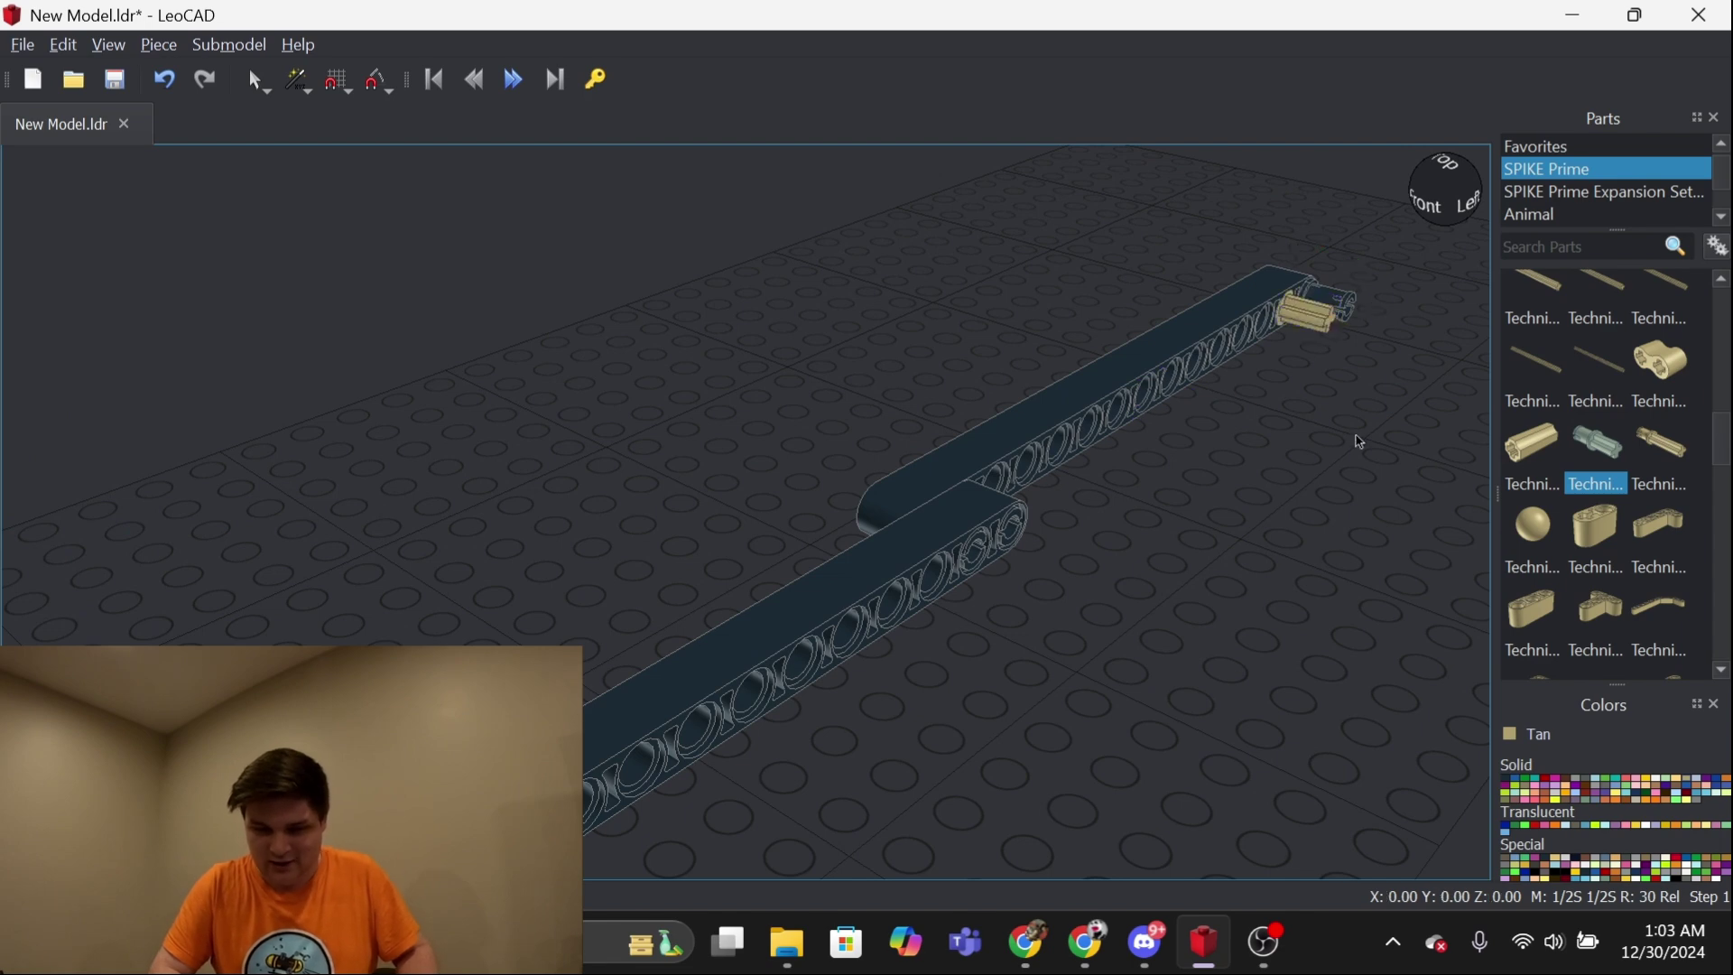
mouse_move(1354, 438)
right_down()
mouse_move(1409, 420)
mouse_move(1333, 437)
right_up()
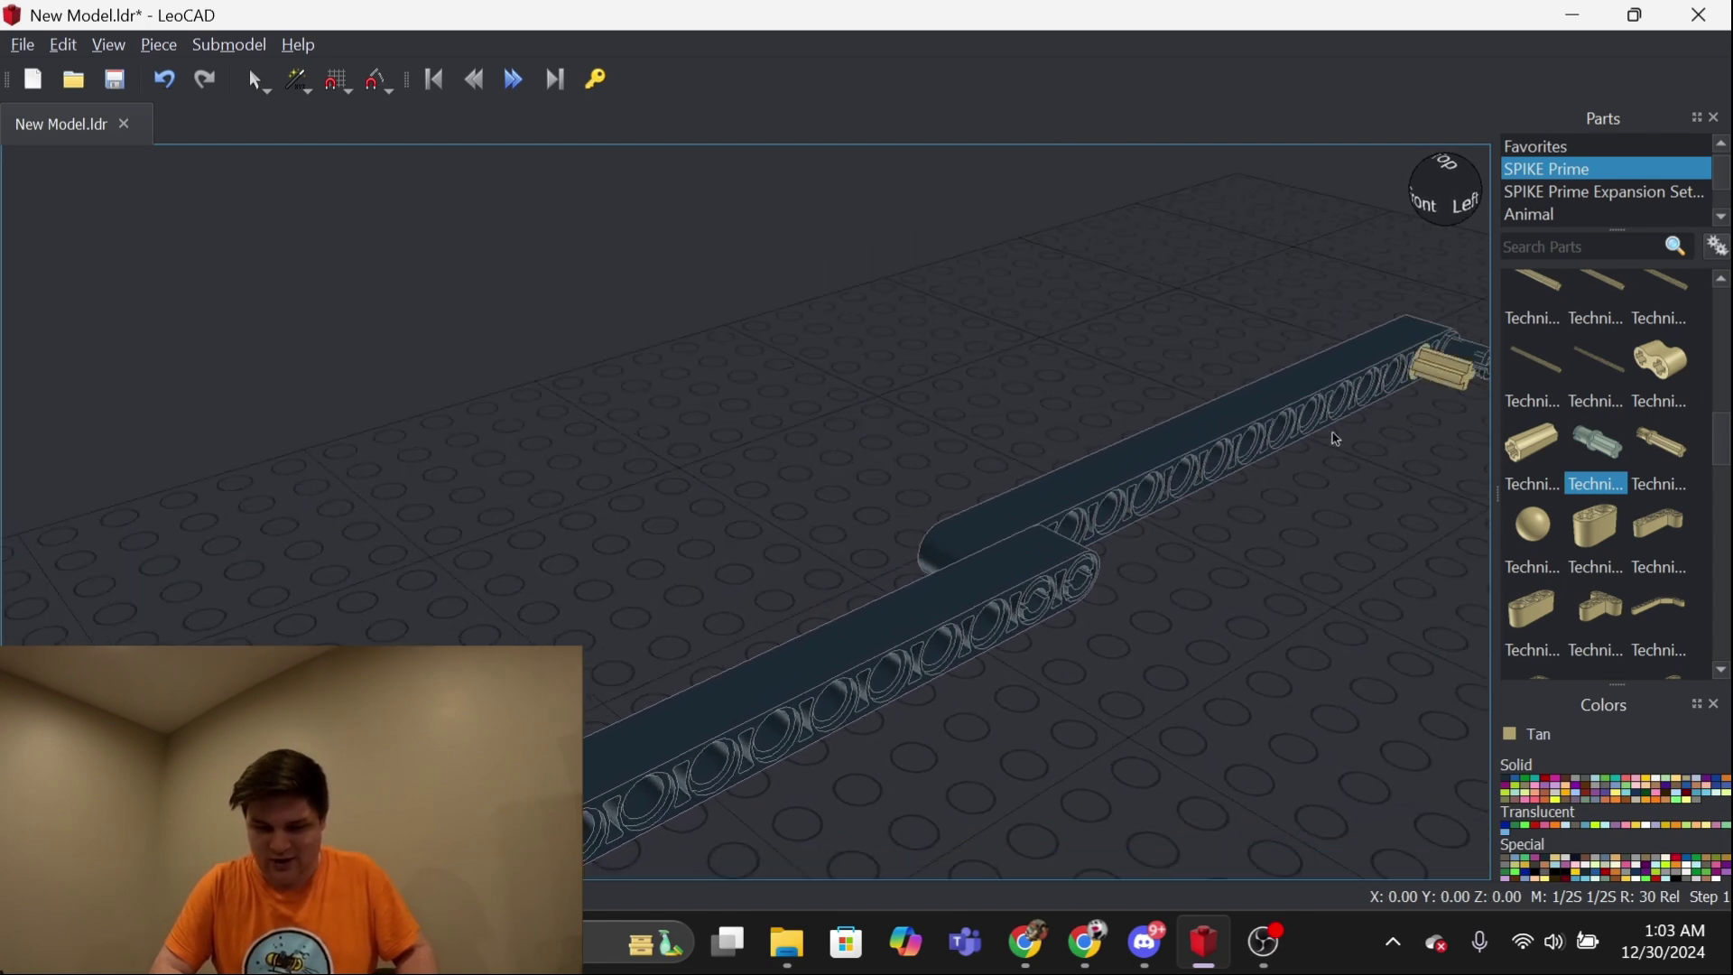
click(1442, 206)
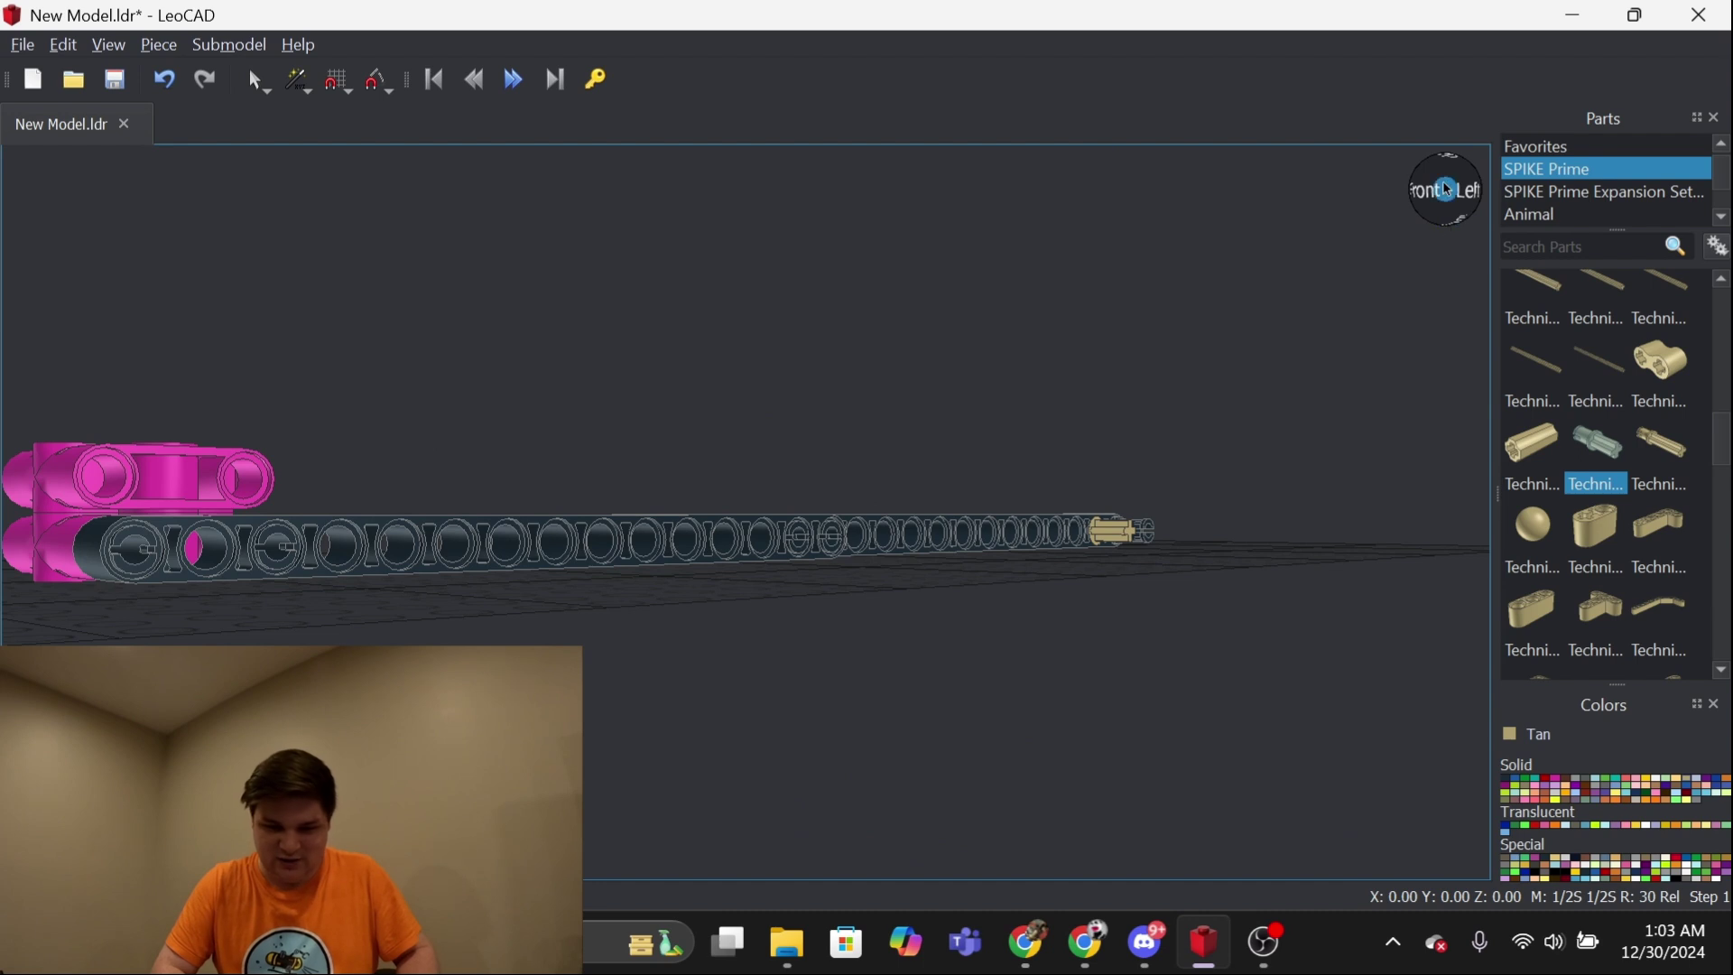
Orbit back to an elevated view of the arm and open the View menu
drag(1444, 190, 1445, 163)
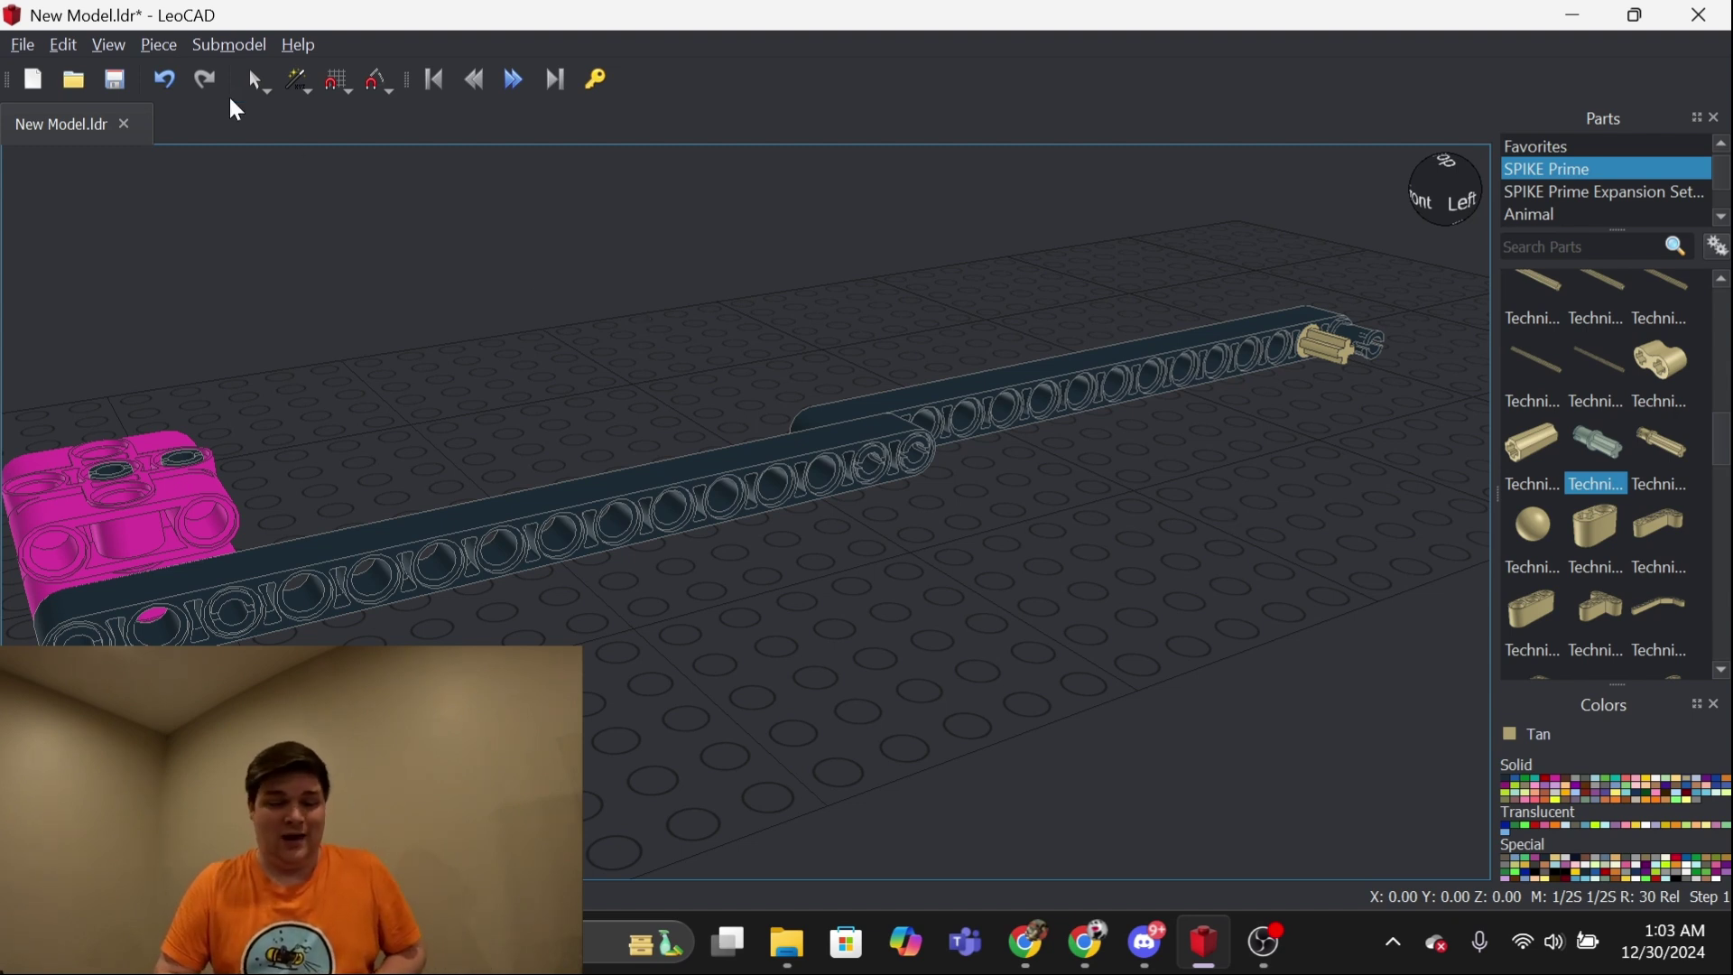
click(111, 46)
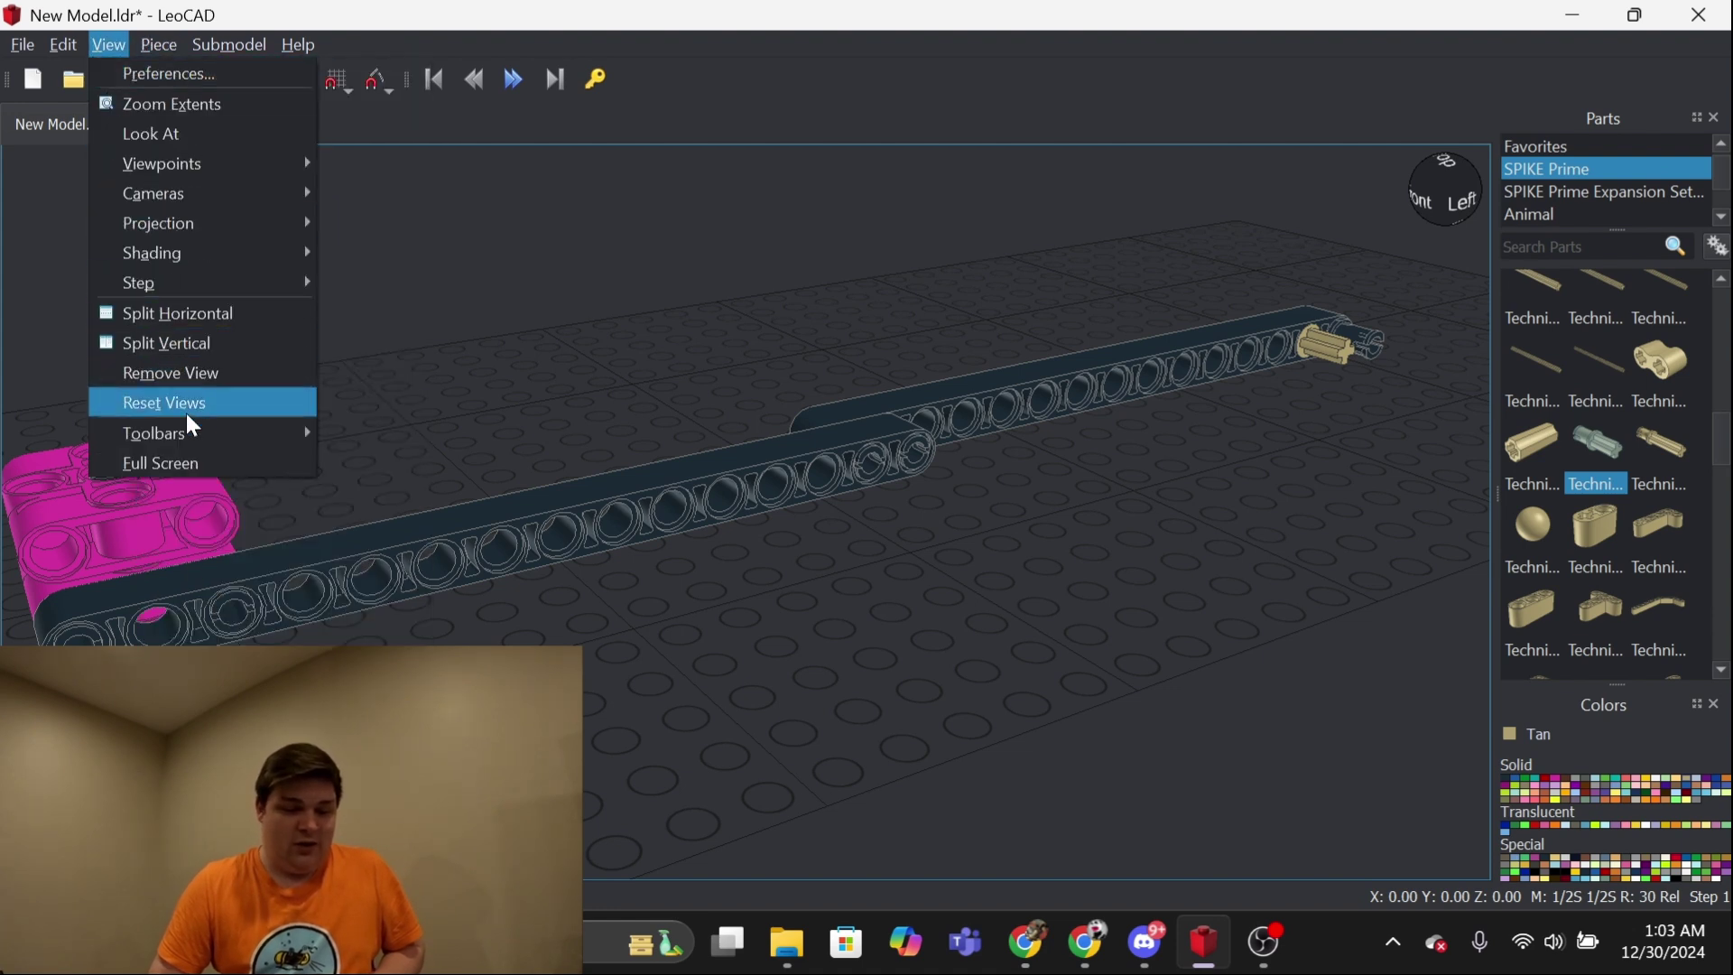
mouse_move(153, 434)
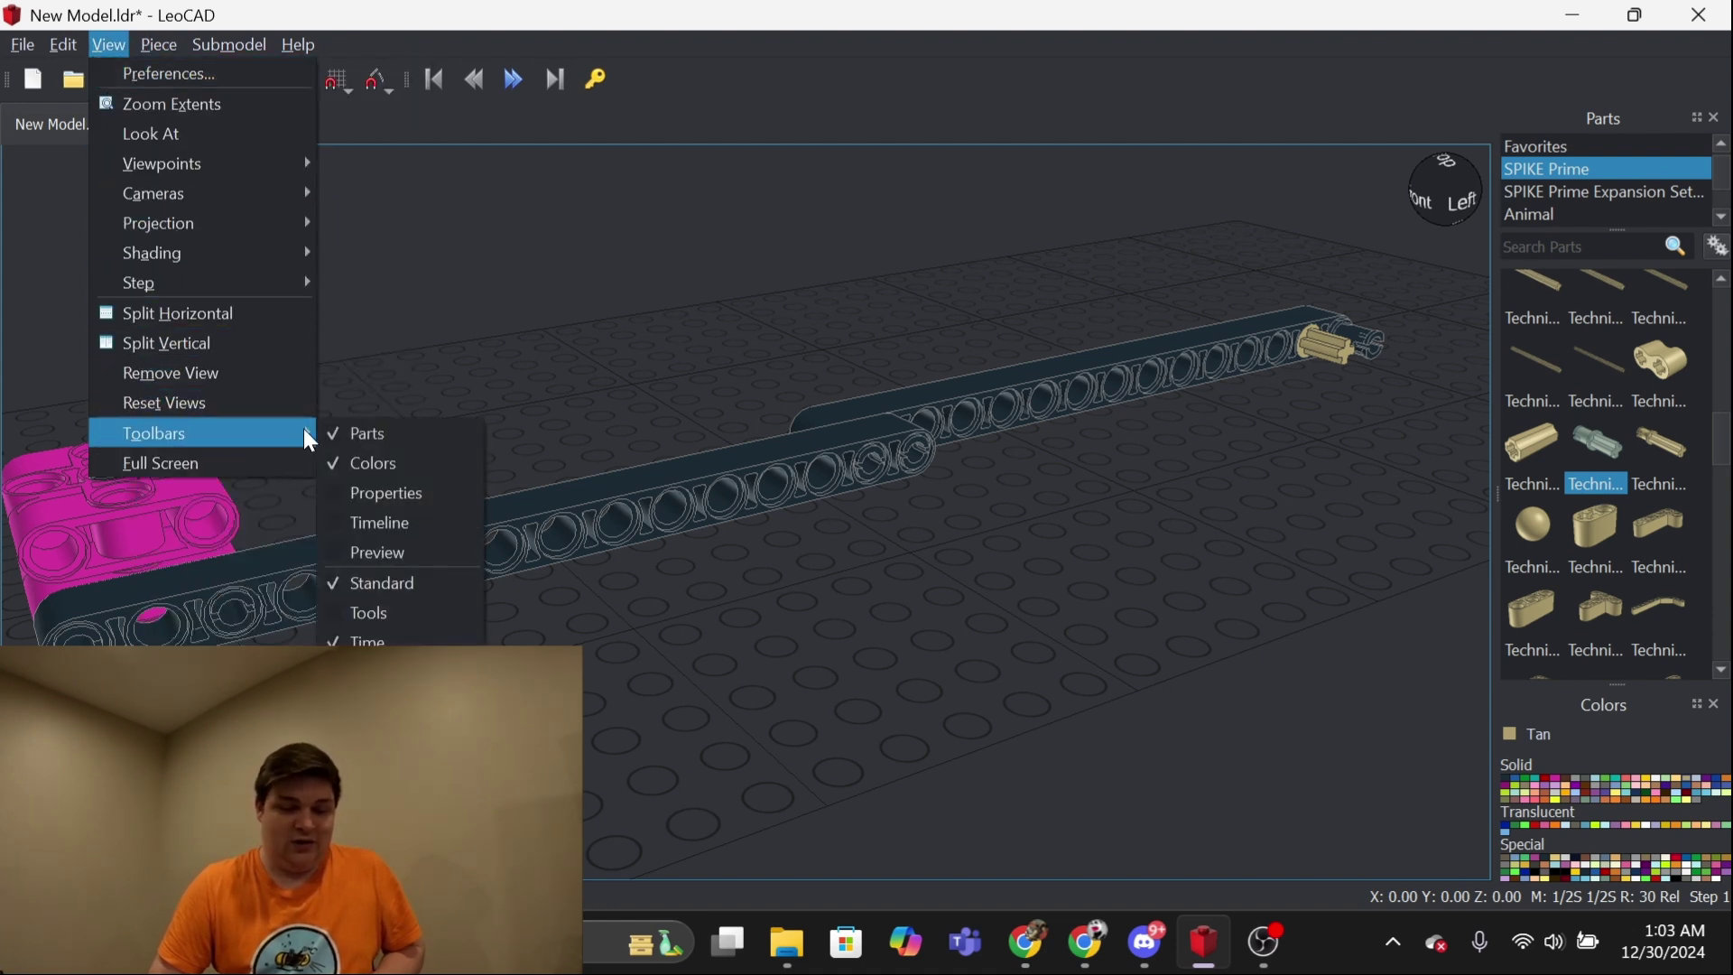
Turn on the Timeline panel and dock it along the top, under the toolbar
click(344, 530)
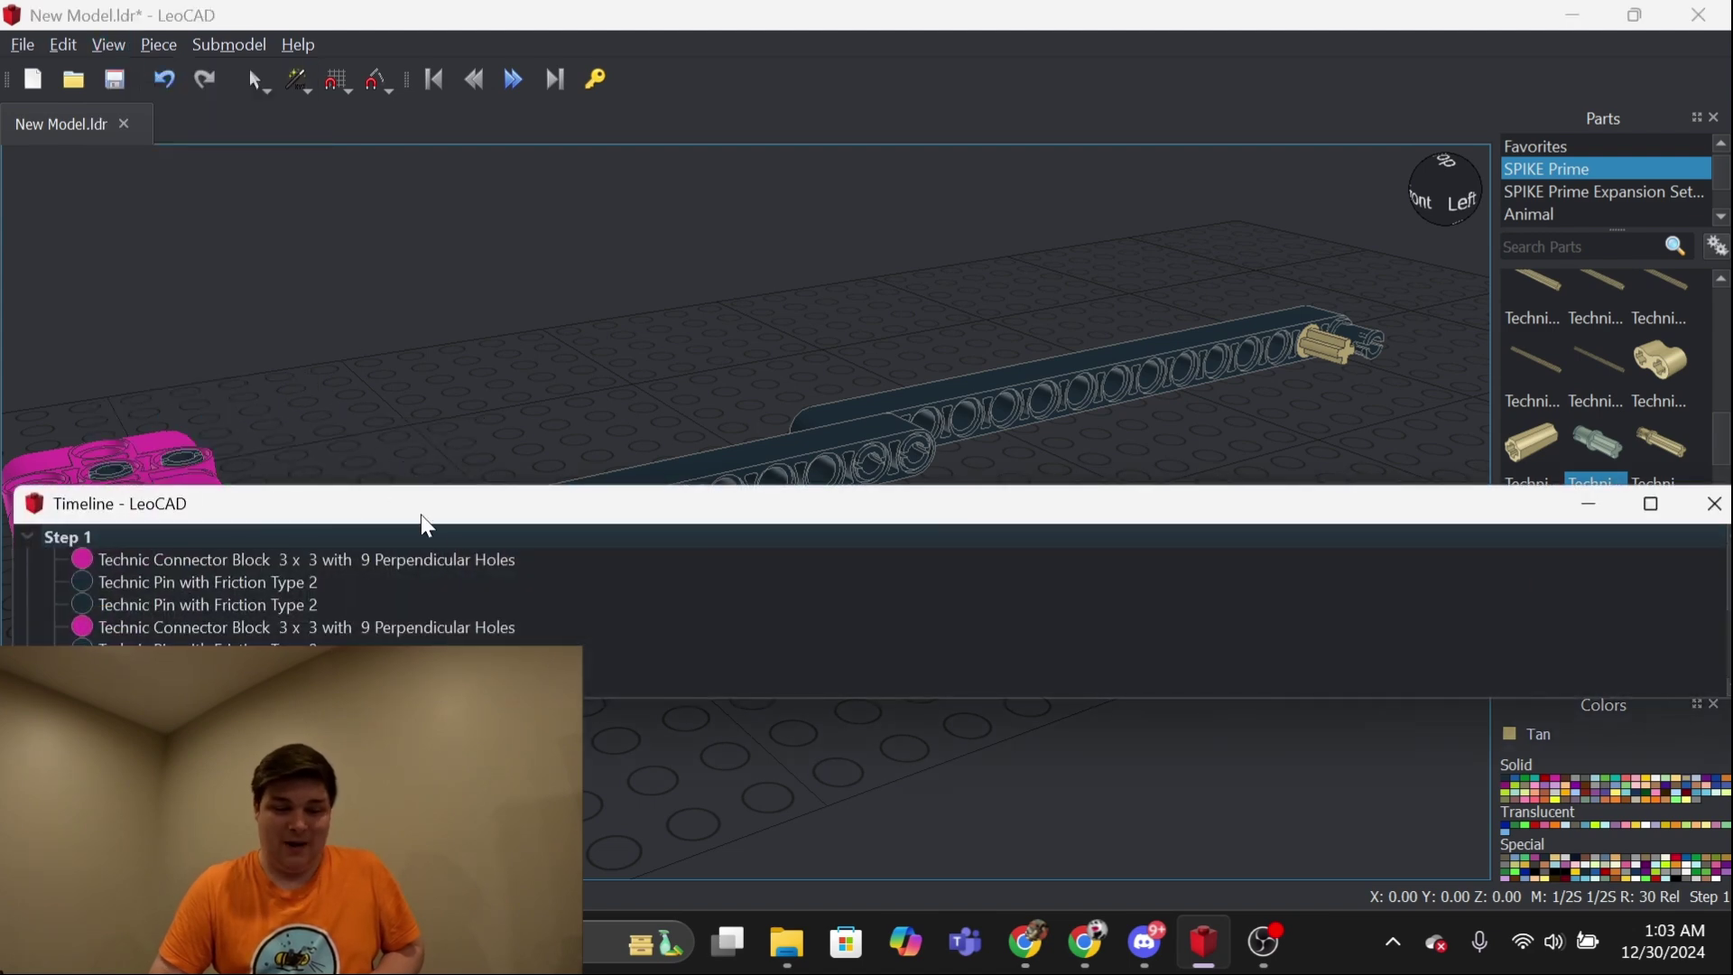
mouse_move(414, 508)
mouse_down()
mouse_move(379, 94)
mouse_move(550, 108)
mouse_move(525, 139)
mouse_up()
scroll(183, 216, down, 1)
scroll(183, 215, down, 2)
scroll(183, 215, up, 3)
scroll(183, 215, down, 2)
scroll(90, 216, up, 2)
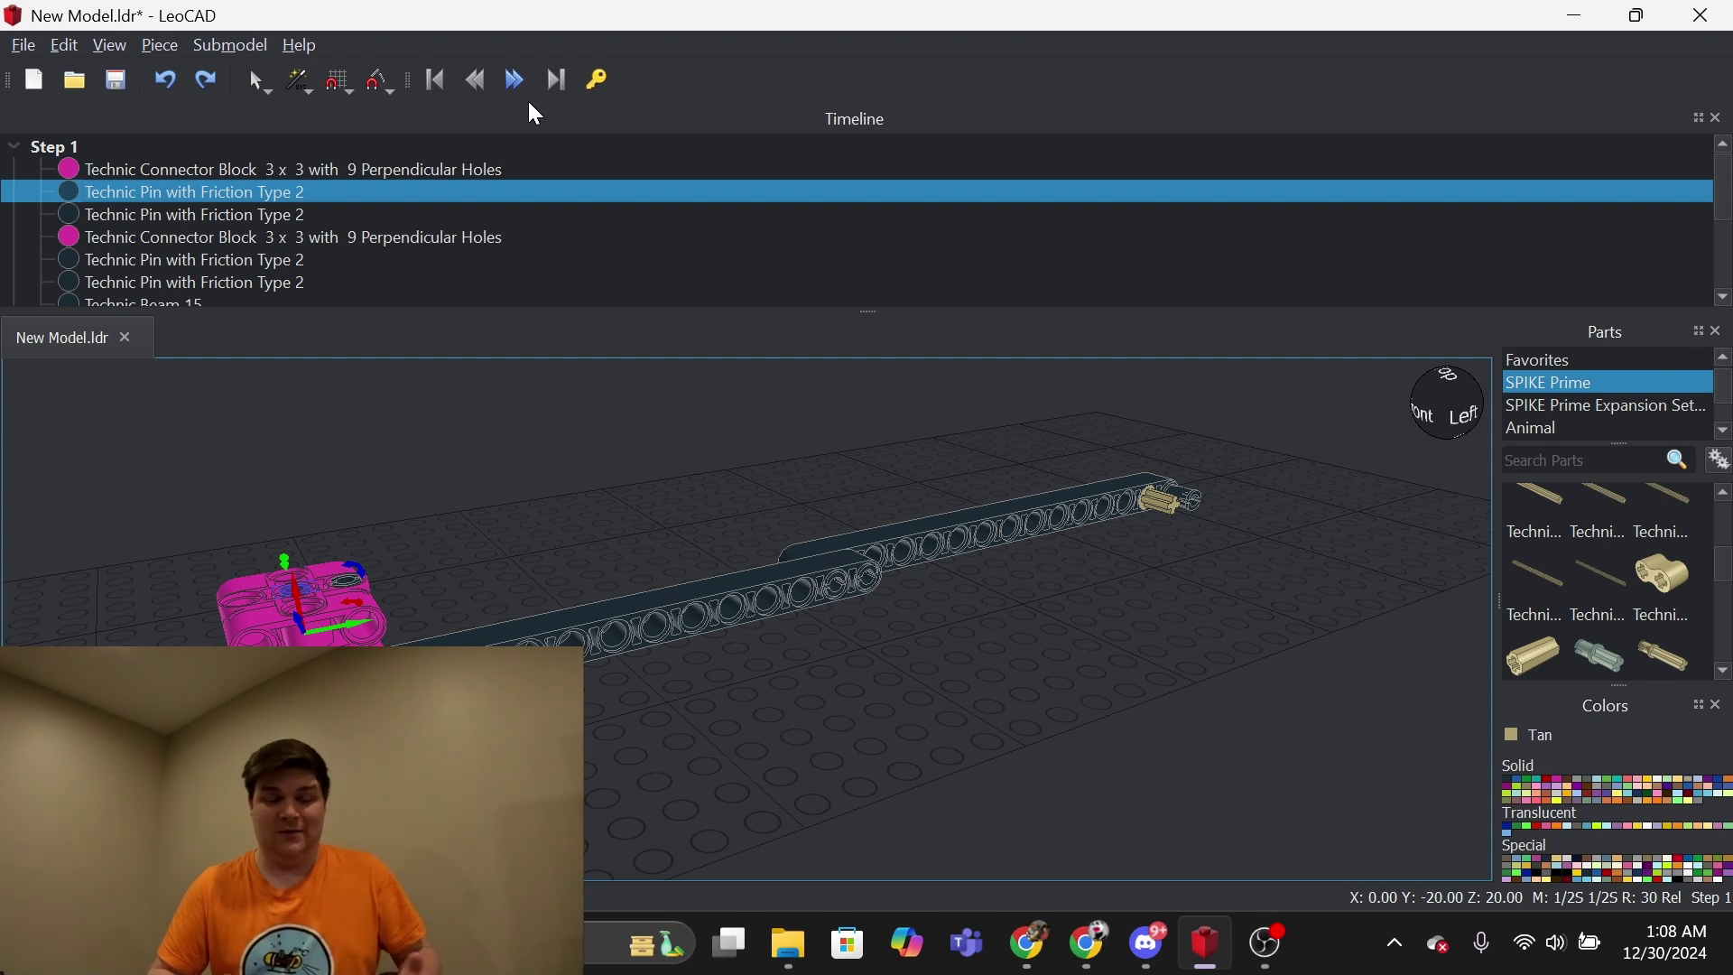
Move two Technic friction pins from Step 1 into Step 2
click(380, 212)
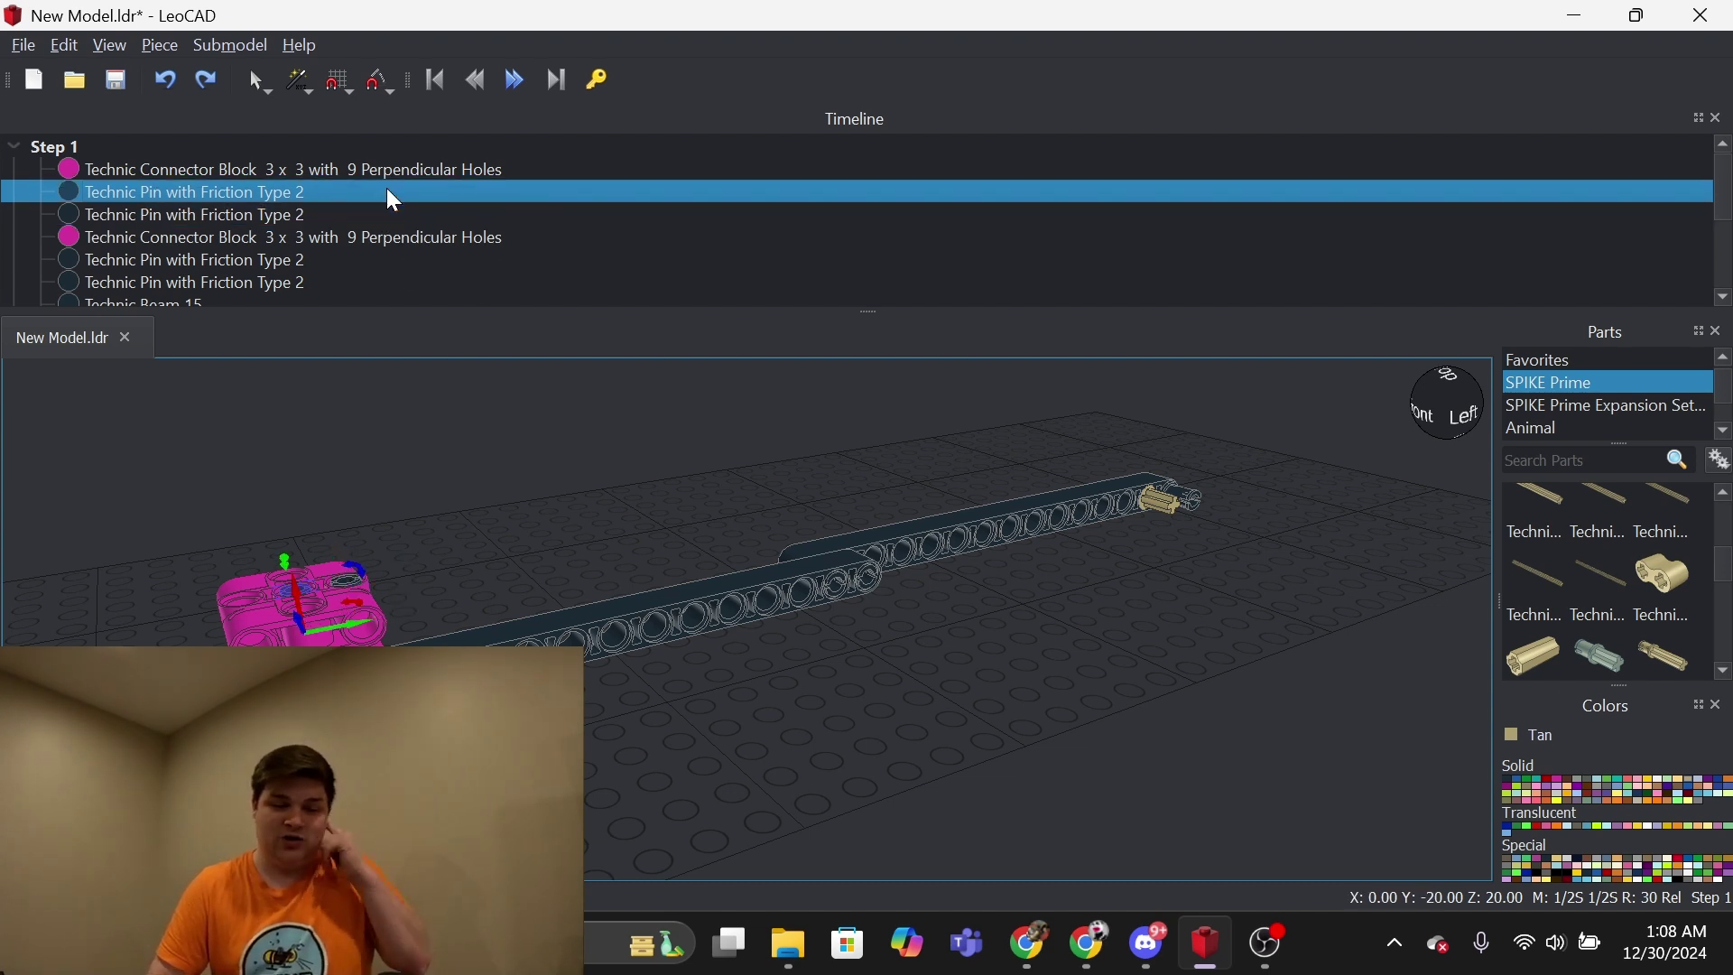
click(390, 214)
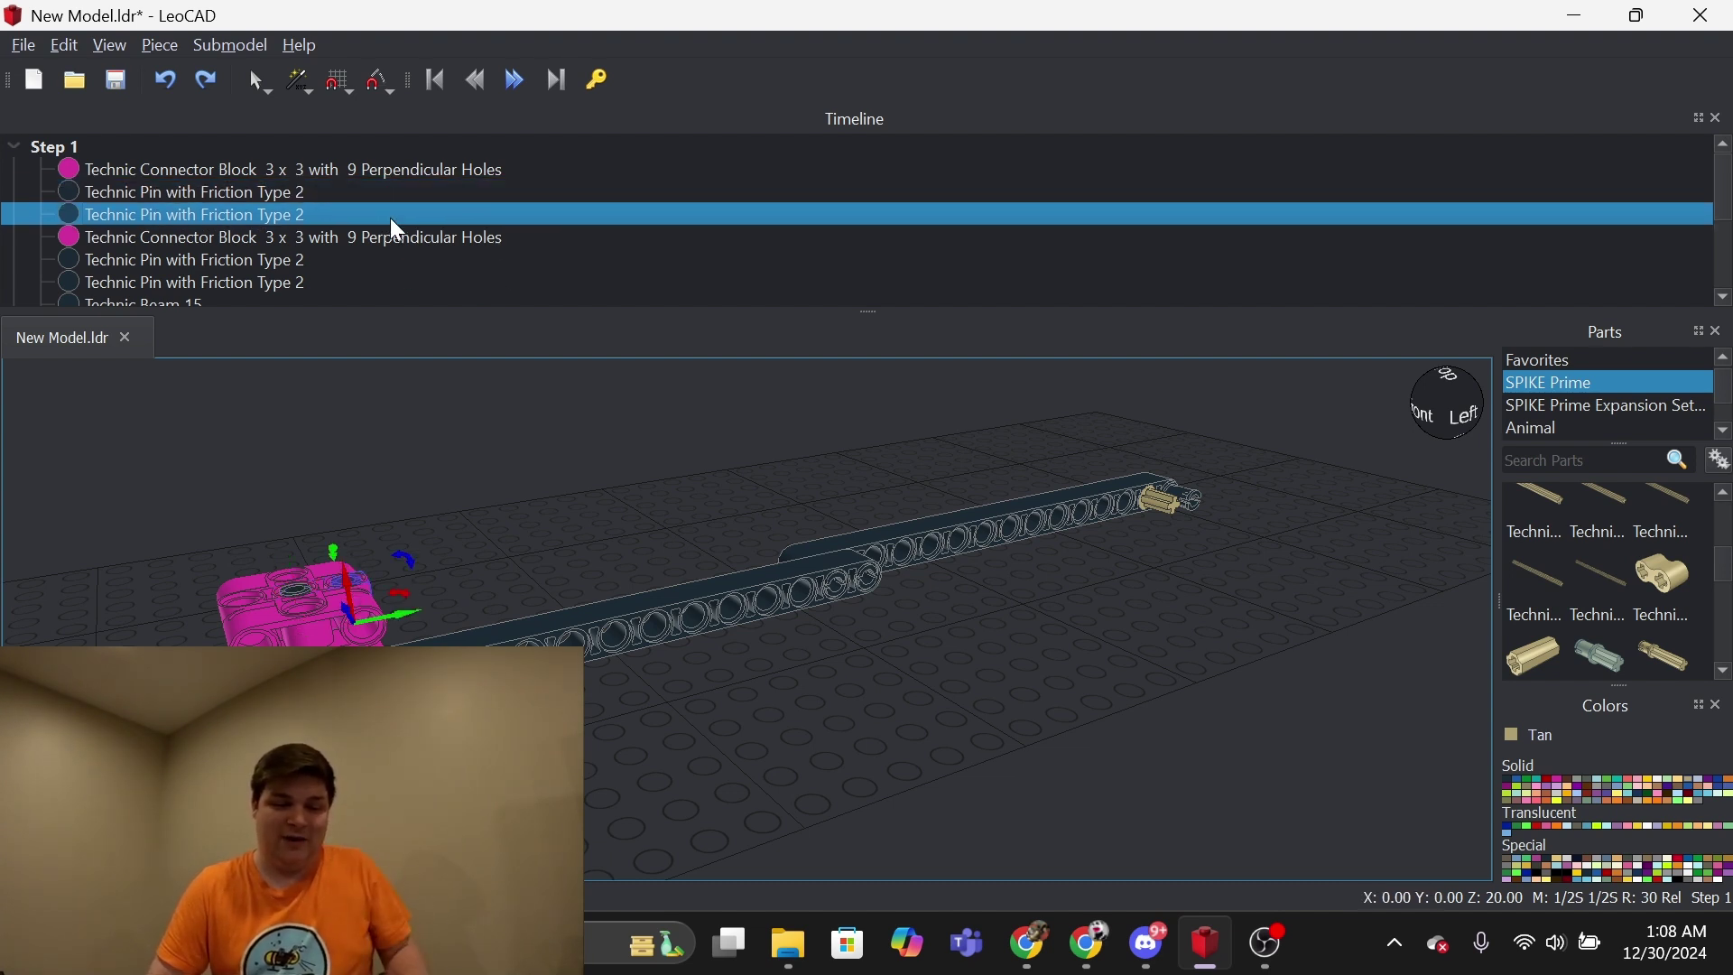
click(359, 172)
click(352, 193)
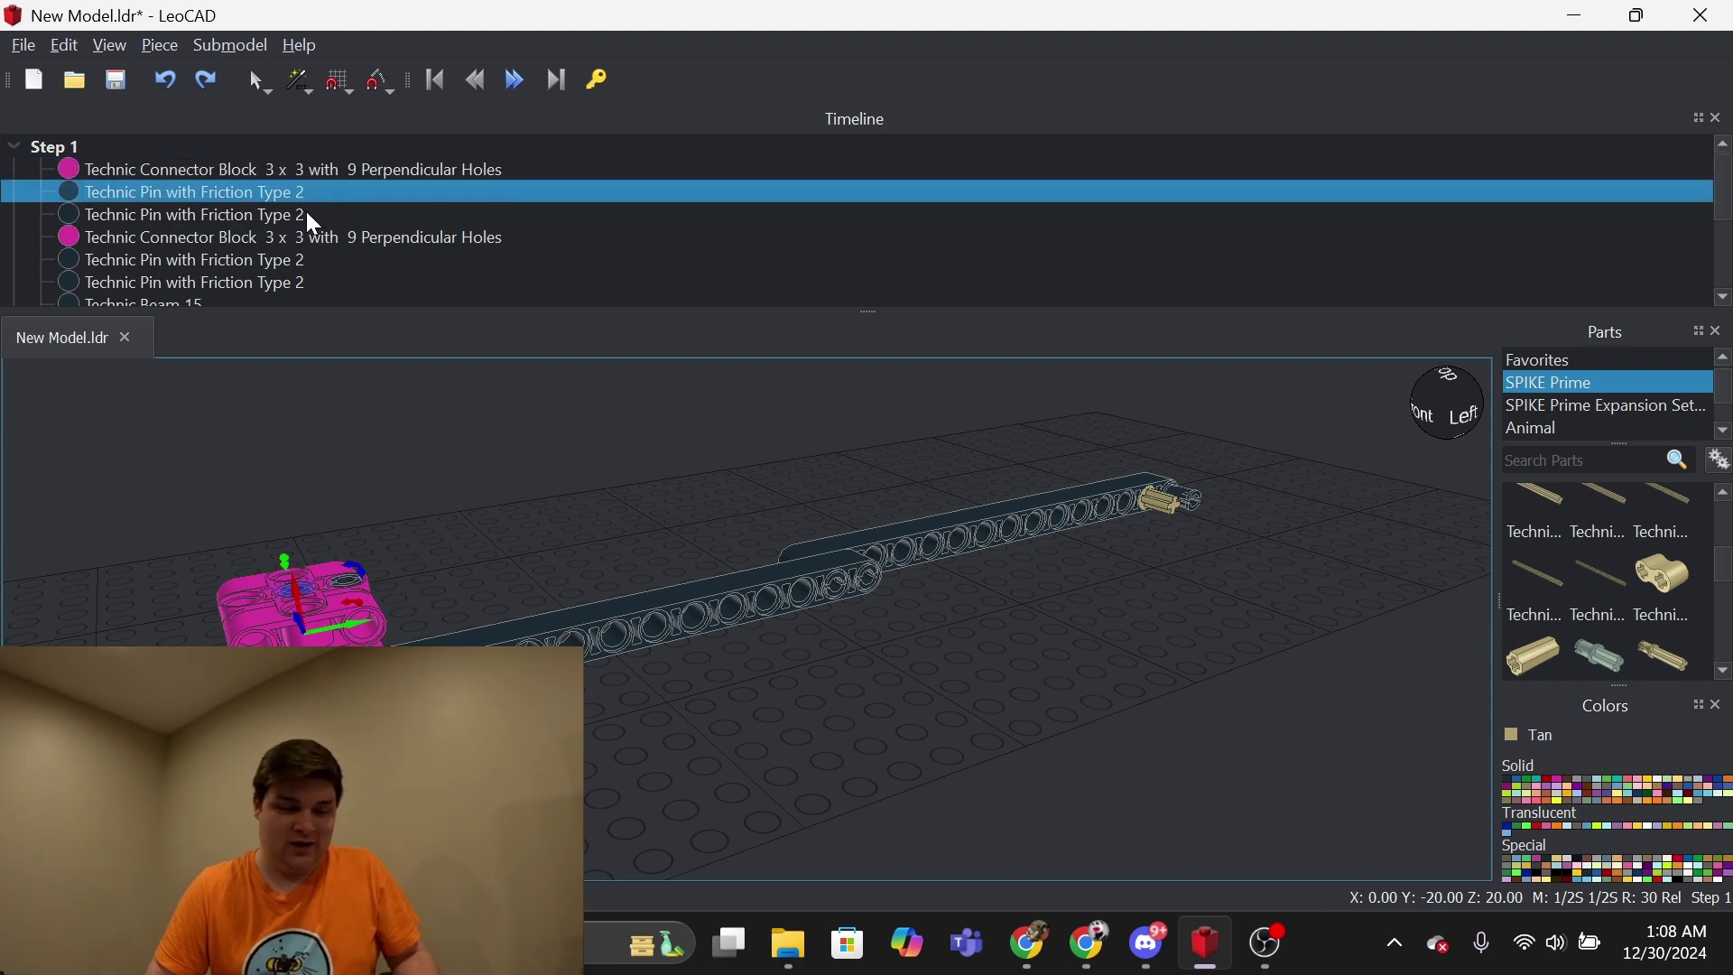
ctrl+click(308, 212)
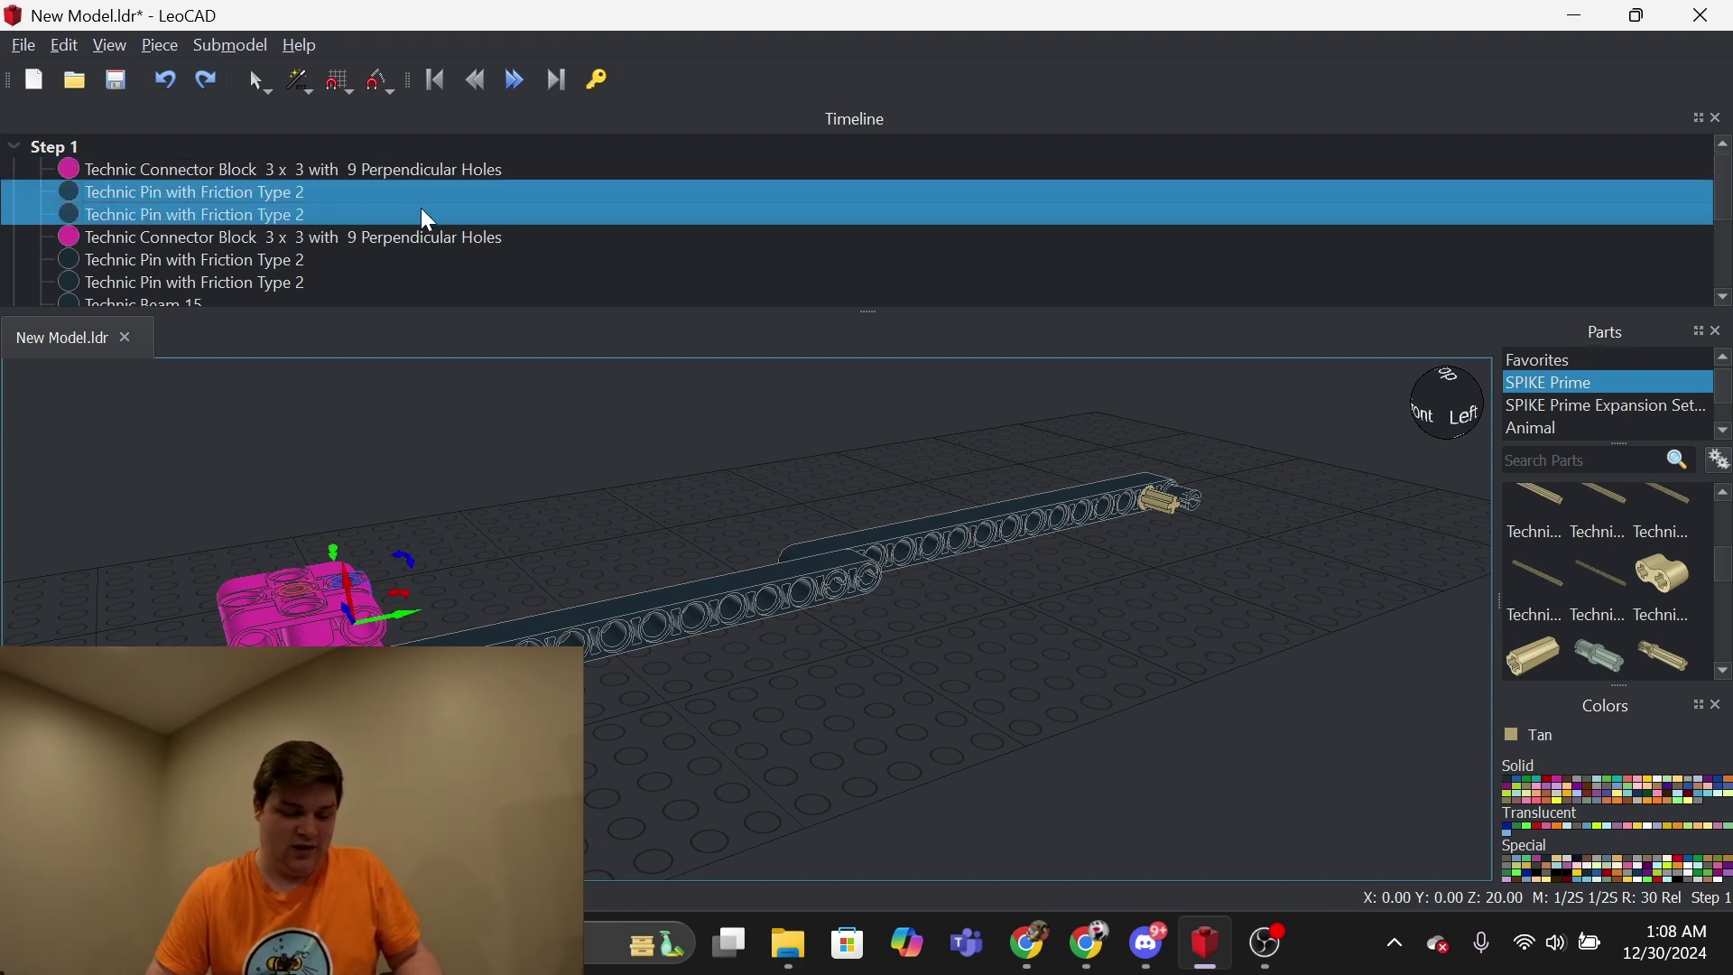
mouse_move(343, 188)
mouse_down()
mouse_move(533, 303)
mouse_move(870, 302)
mouse_up()
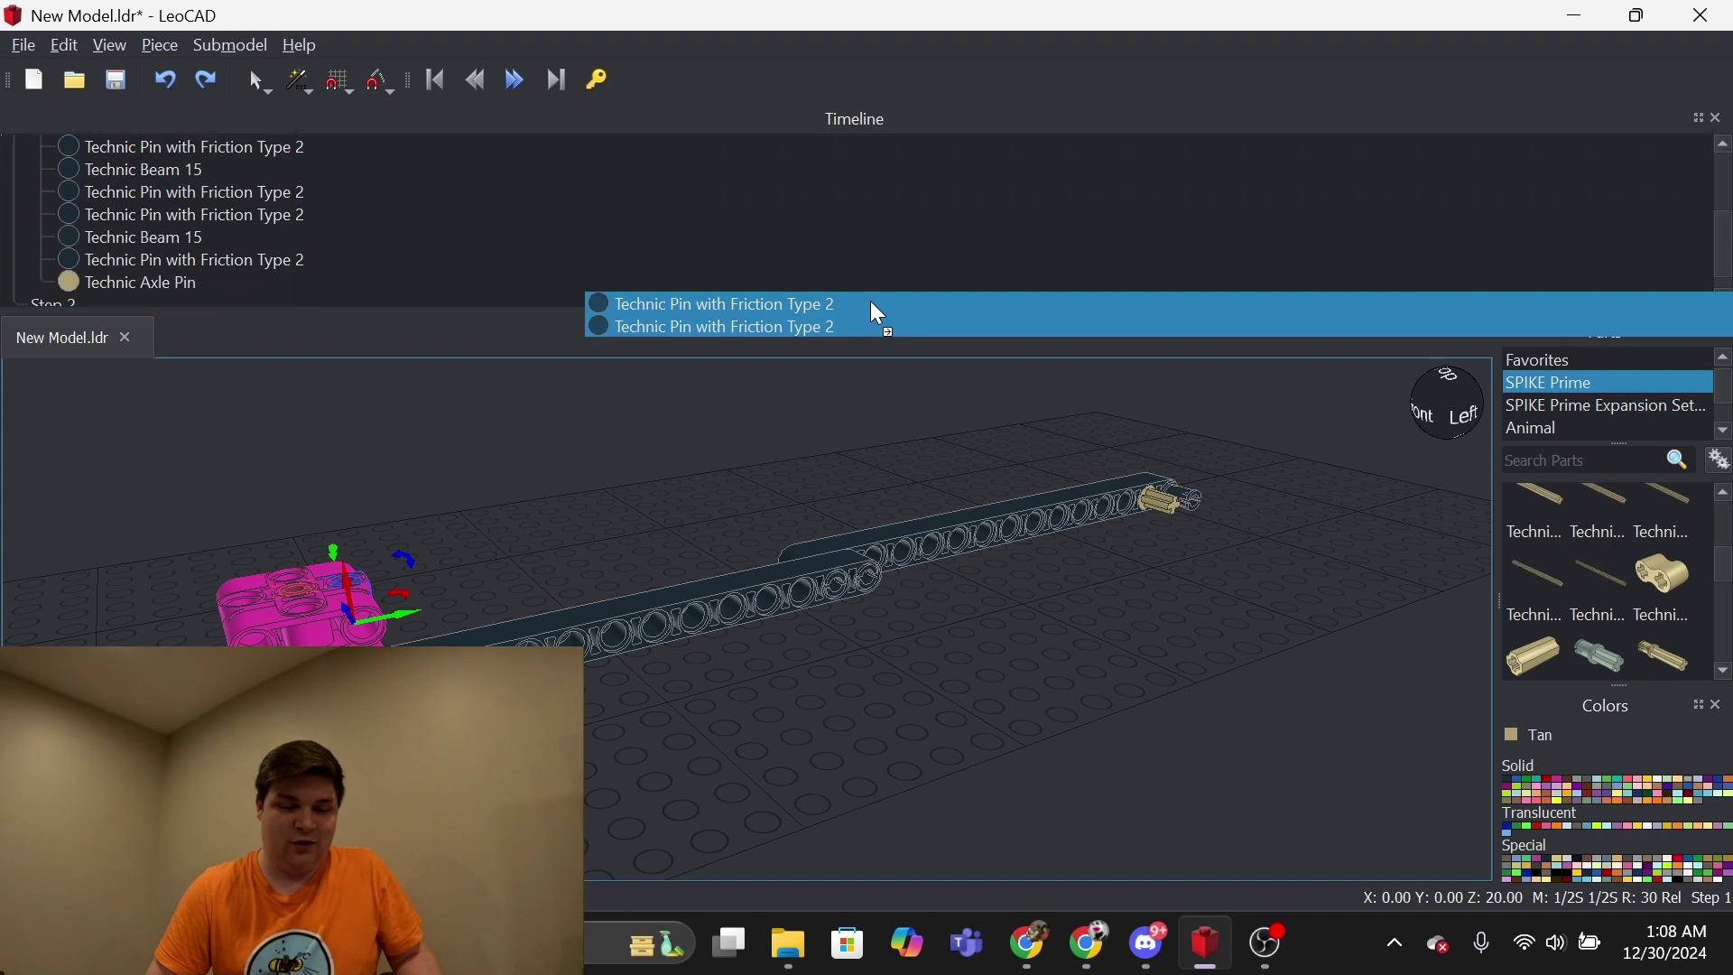
mouse_move(870, 303)
mouse_down()
mouse_move(330, 314)
mouse_move(67, 284)
mouse_up()
click(247, 257)
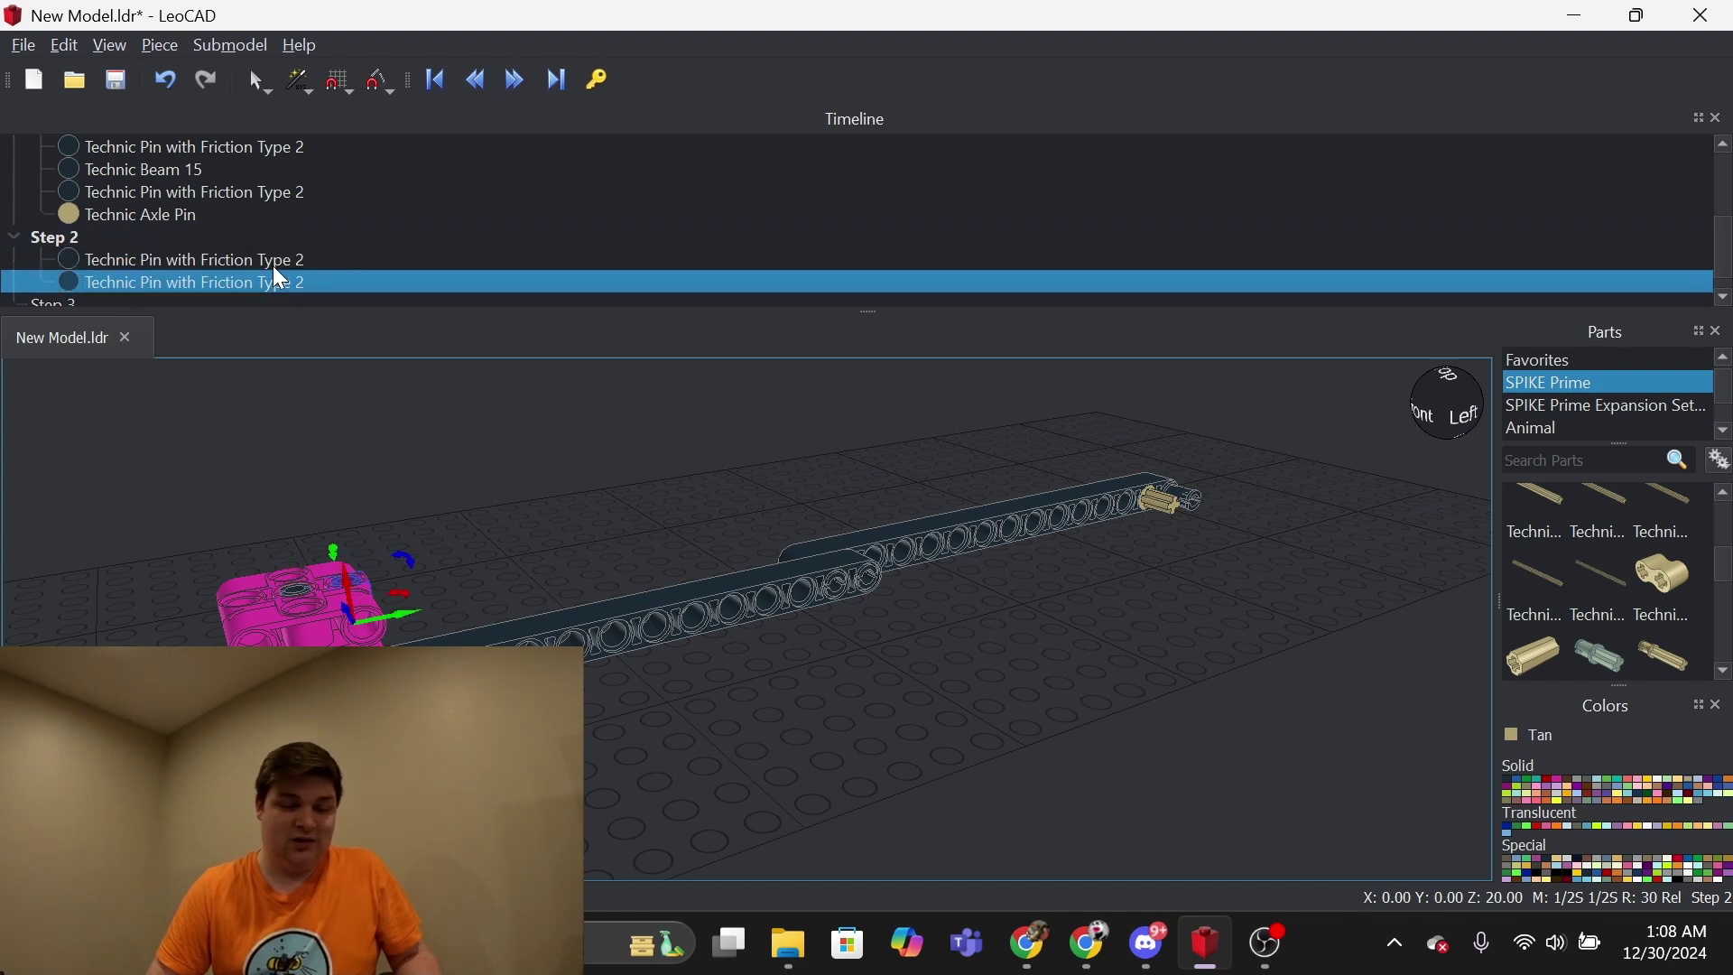
scroll(273, 264, up, 2)
Move one Technic connector block from Step 1 into Step 3
click(263, 215)
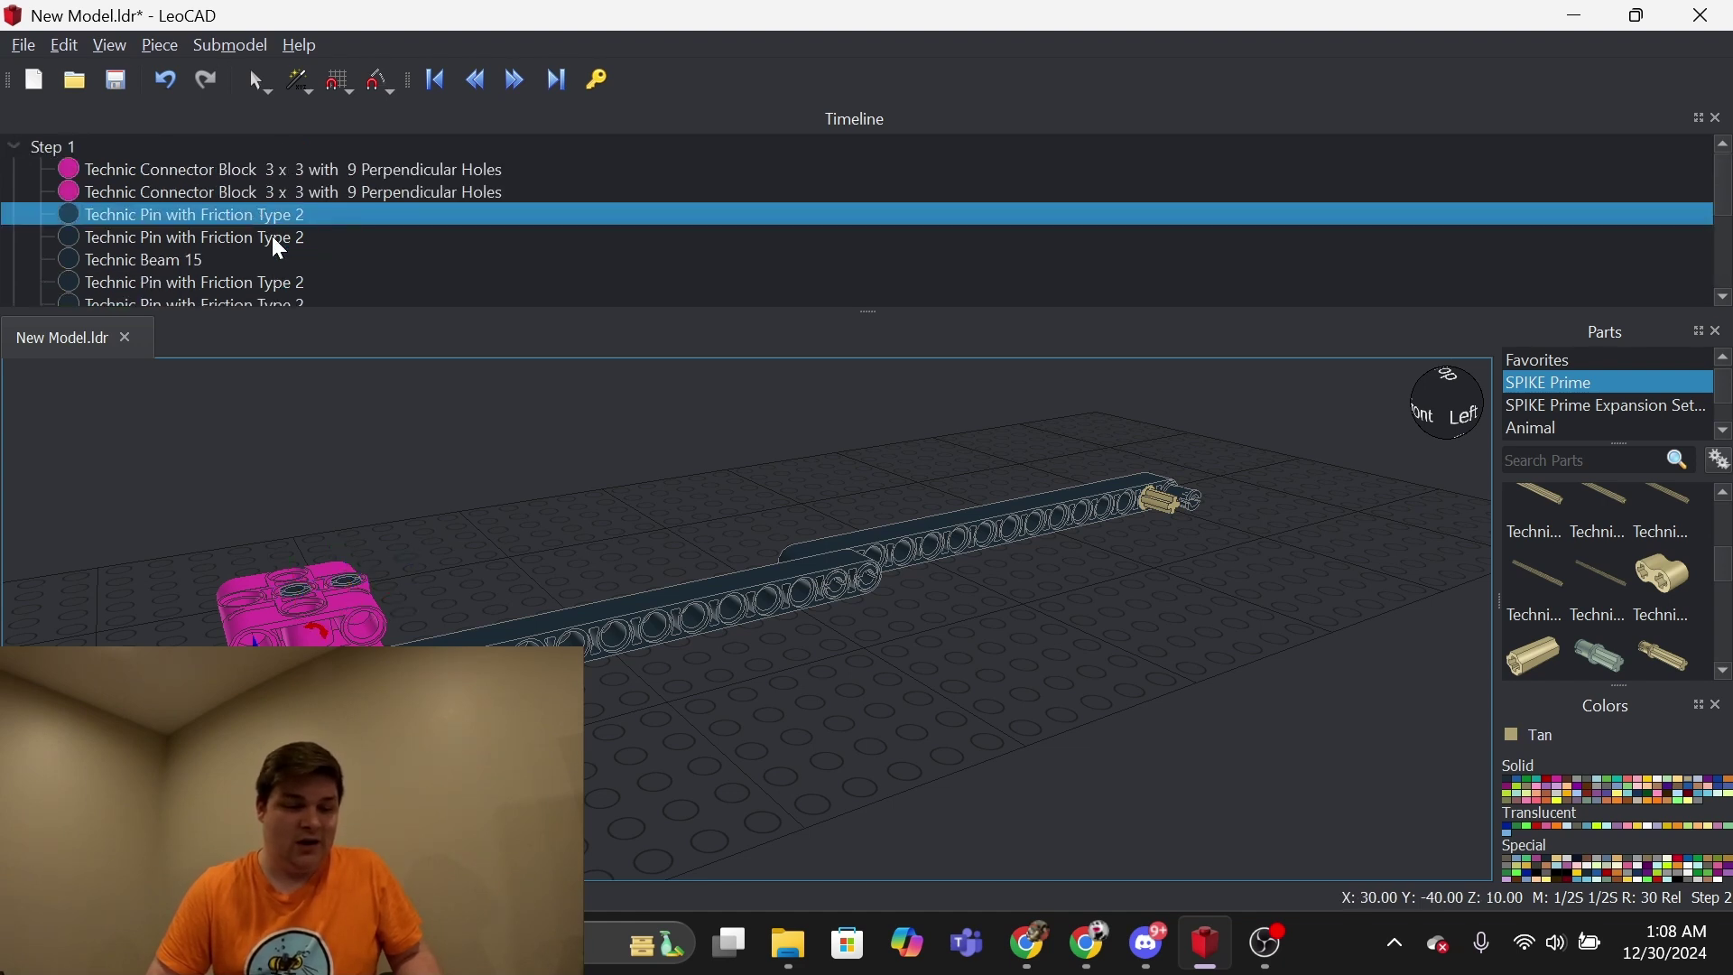
click(281, 192)
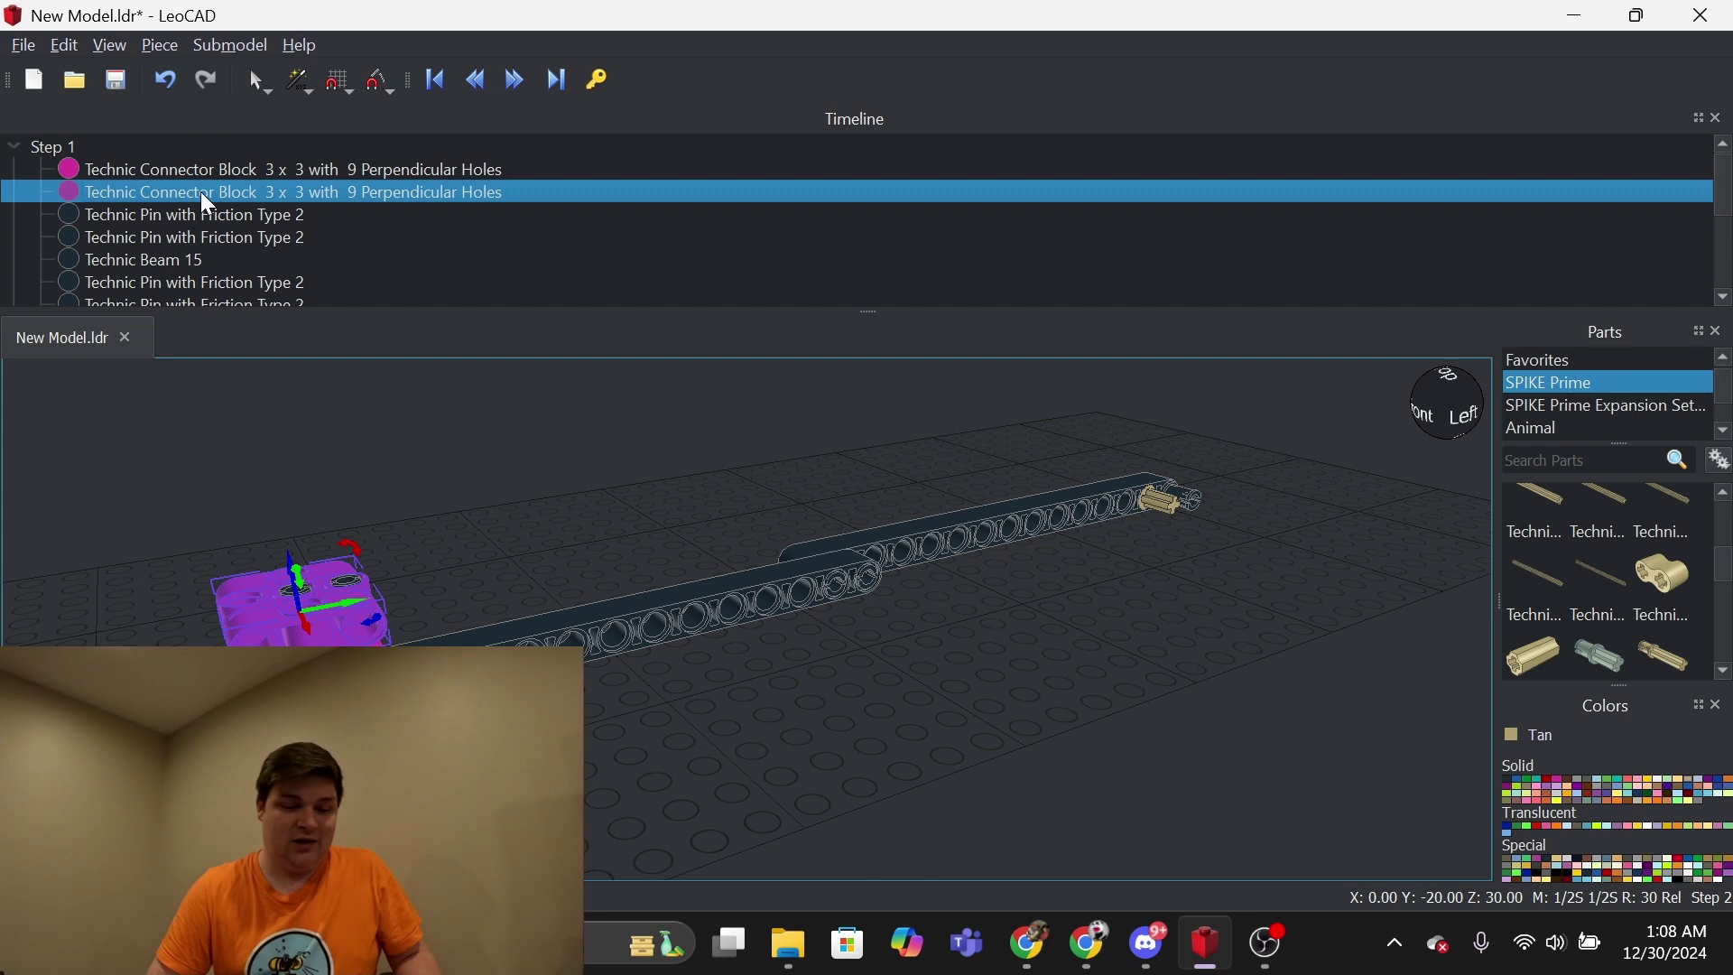
drag(201, 192, 856, 316)
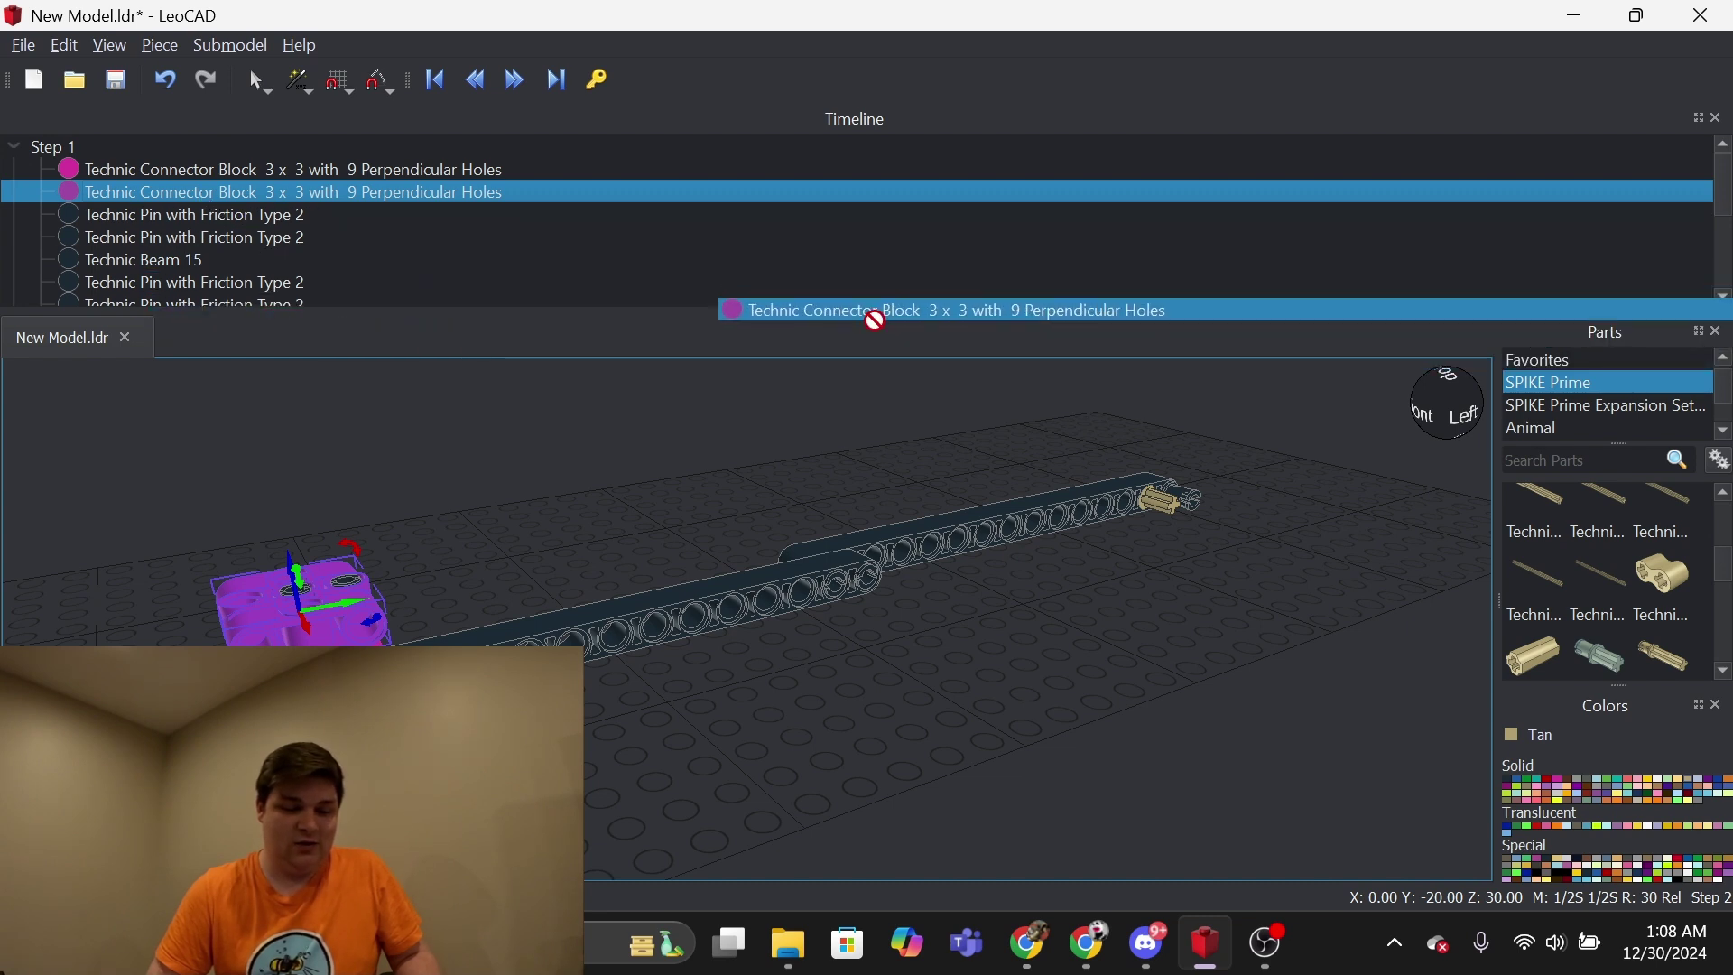
drag(856, 315, 225, 289)
scroll(226, 291, down, 2)
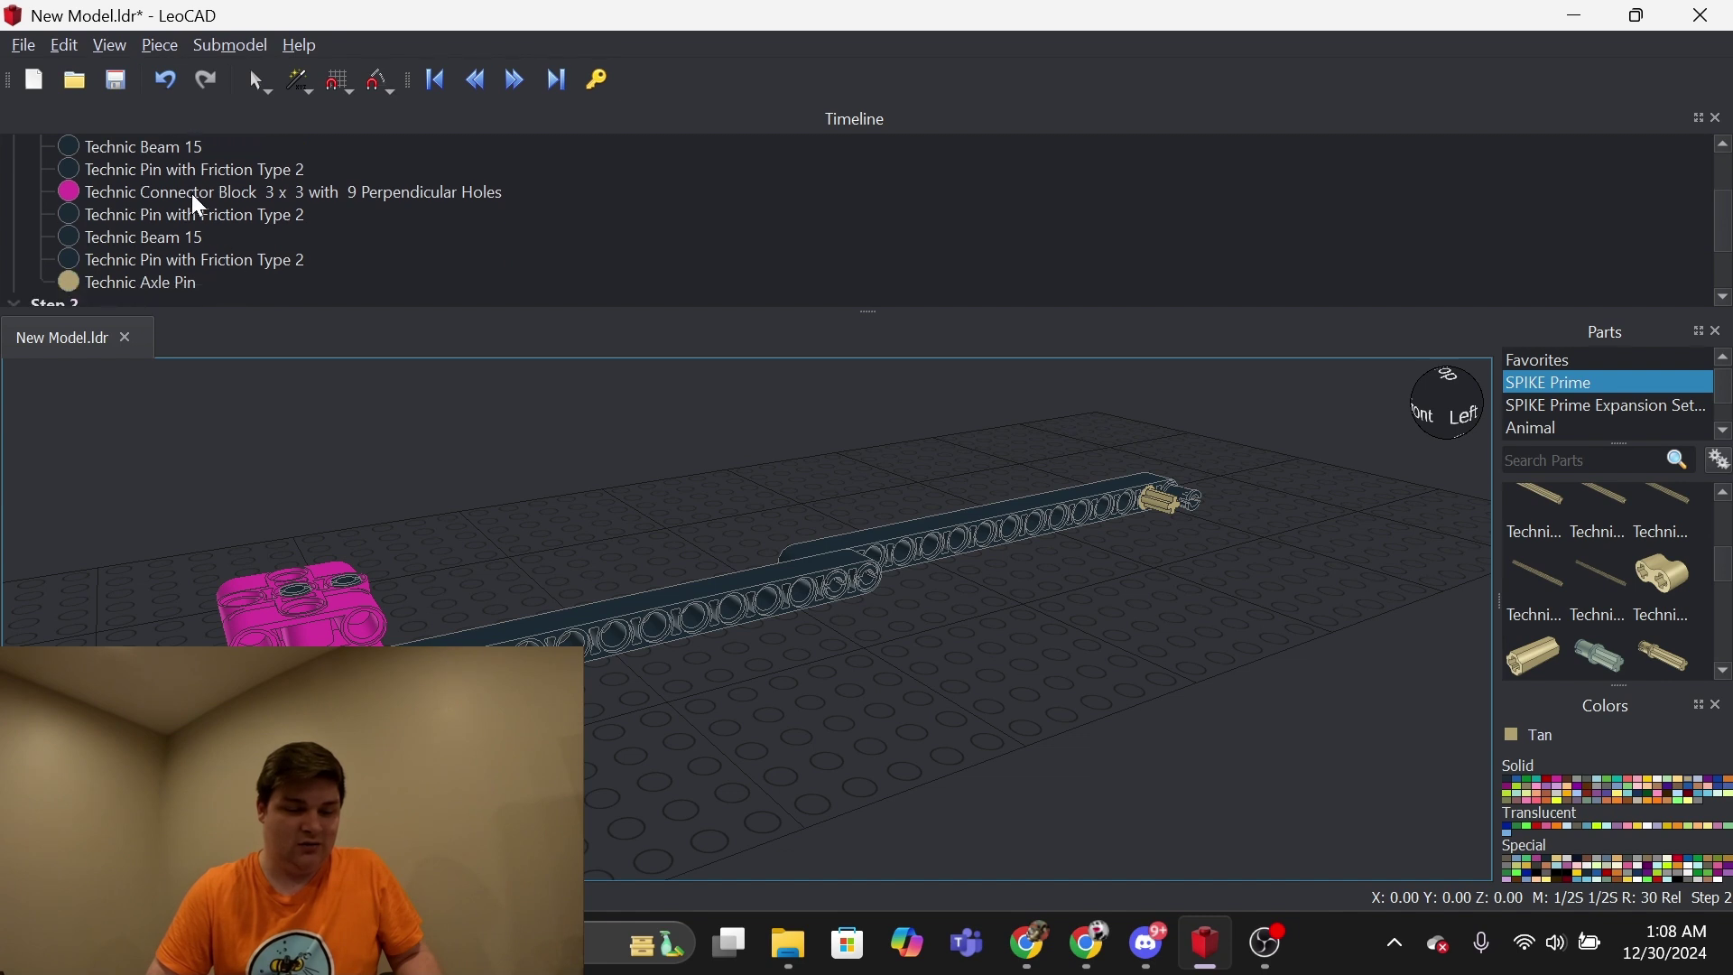
drag(190, 194, 198, 261)
scroll(198, 260, down, 1)
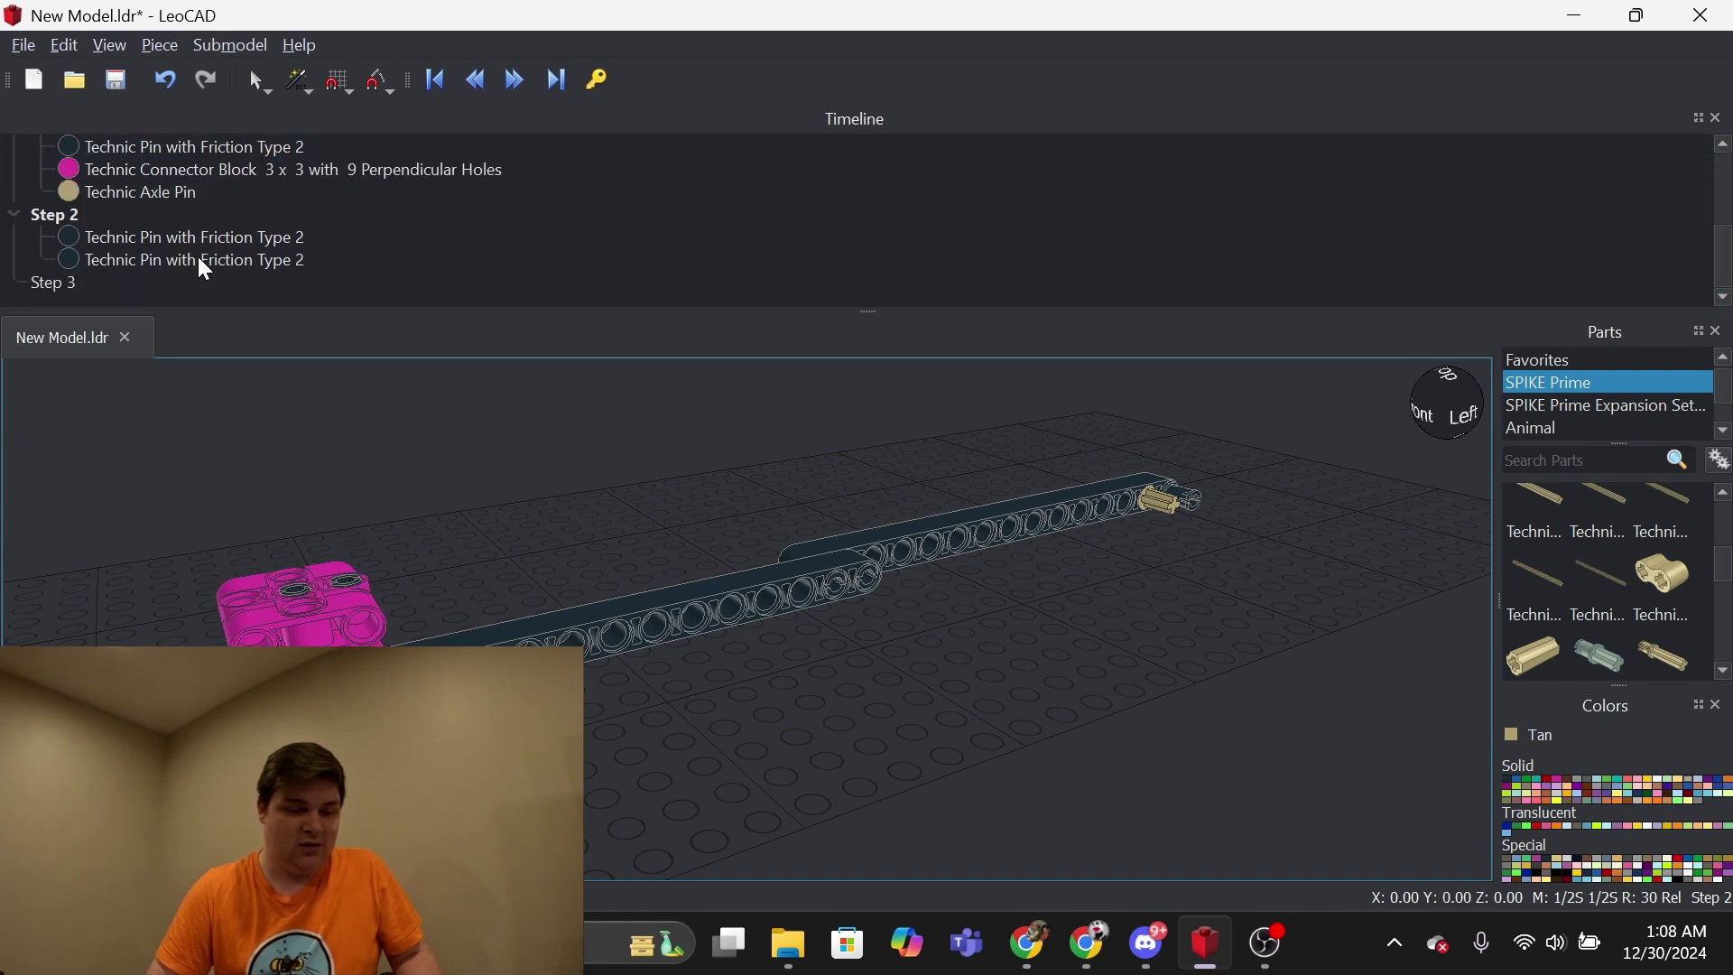
drag(183, 170, 57, 277)
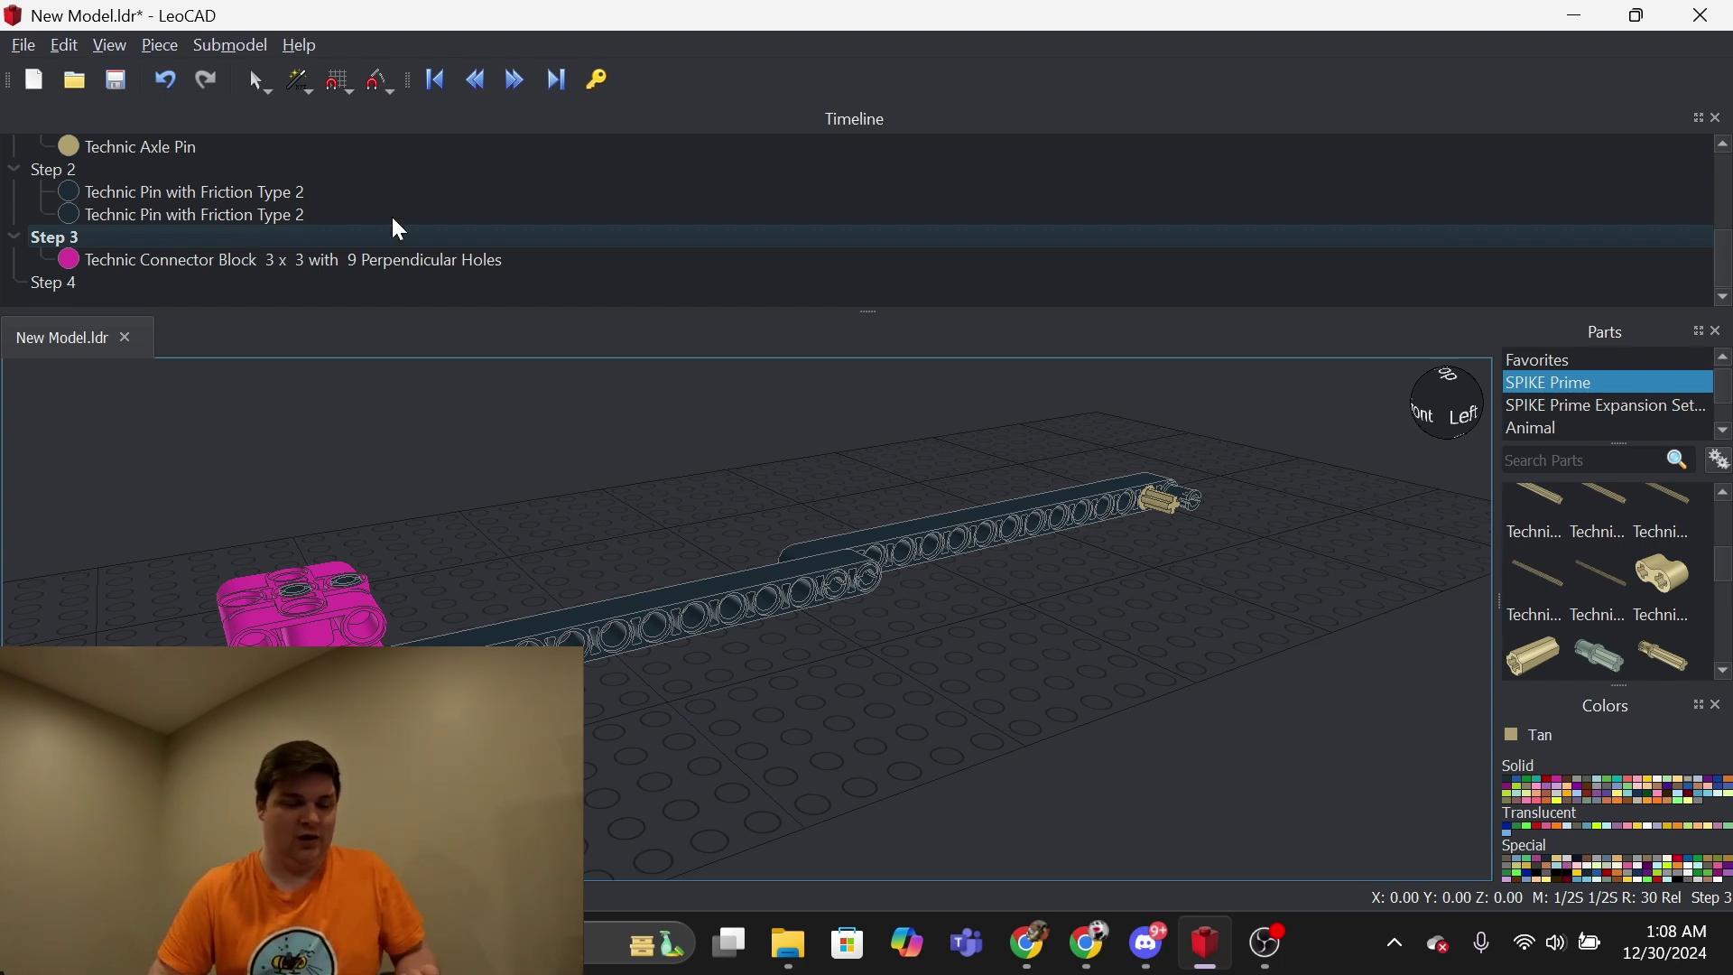
scroll(390, 214, up, 5)
scroll(393, 218, down, 4)
scroll(394, 218, up, 2)
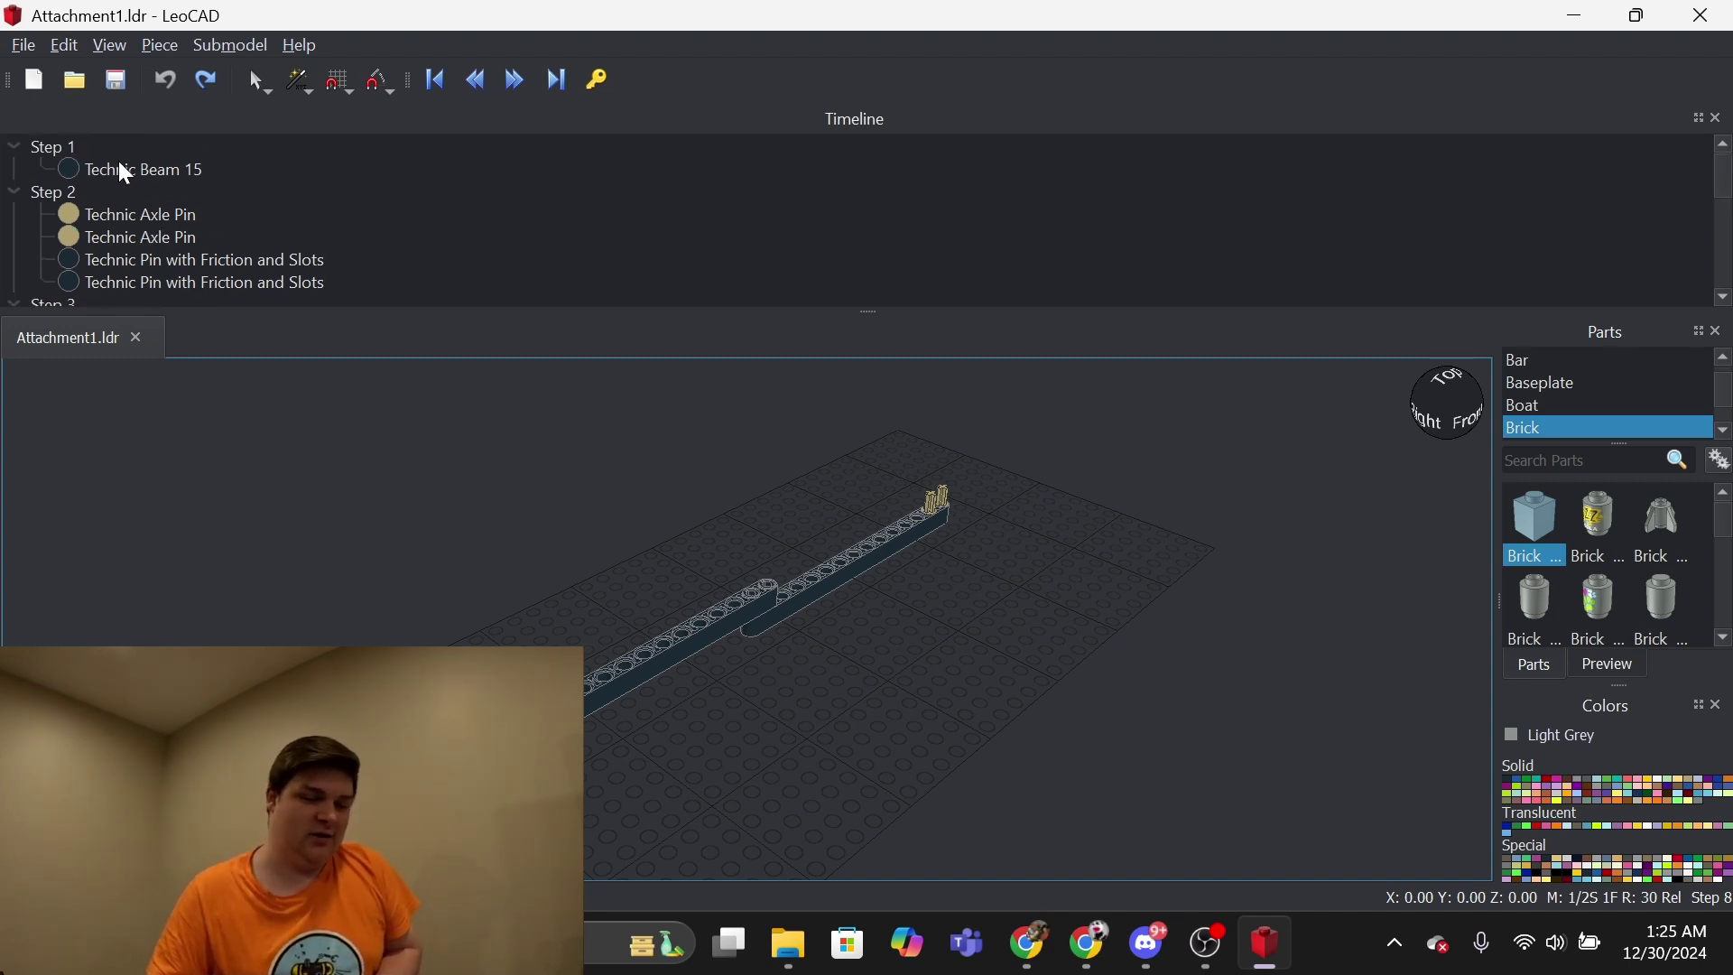
scroll(118, 165, down, 3)
scroll(118, 173, down, 2)
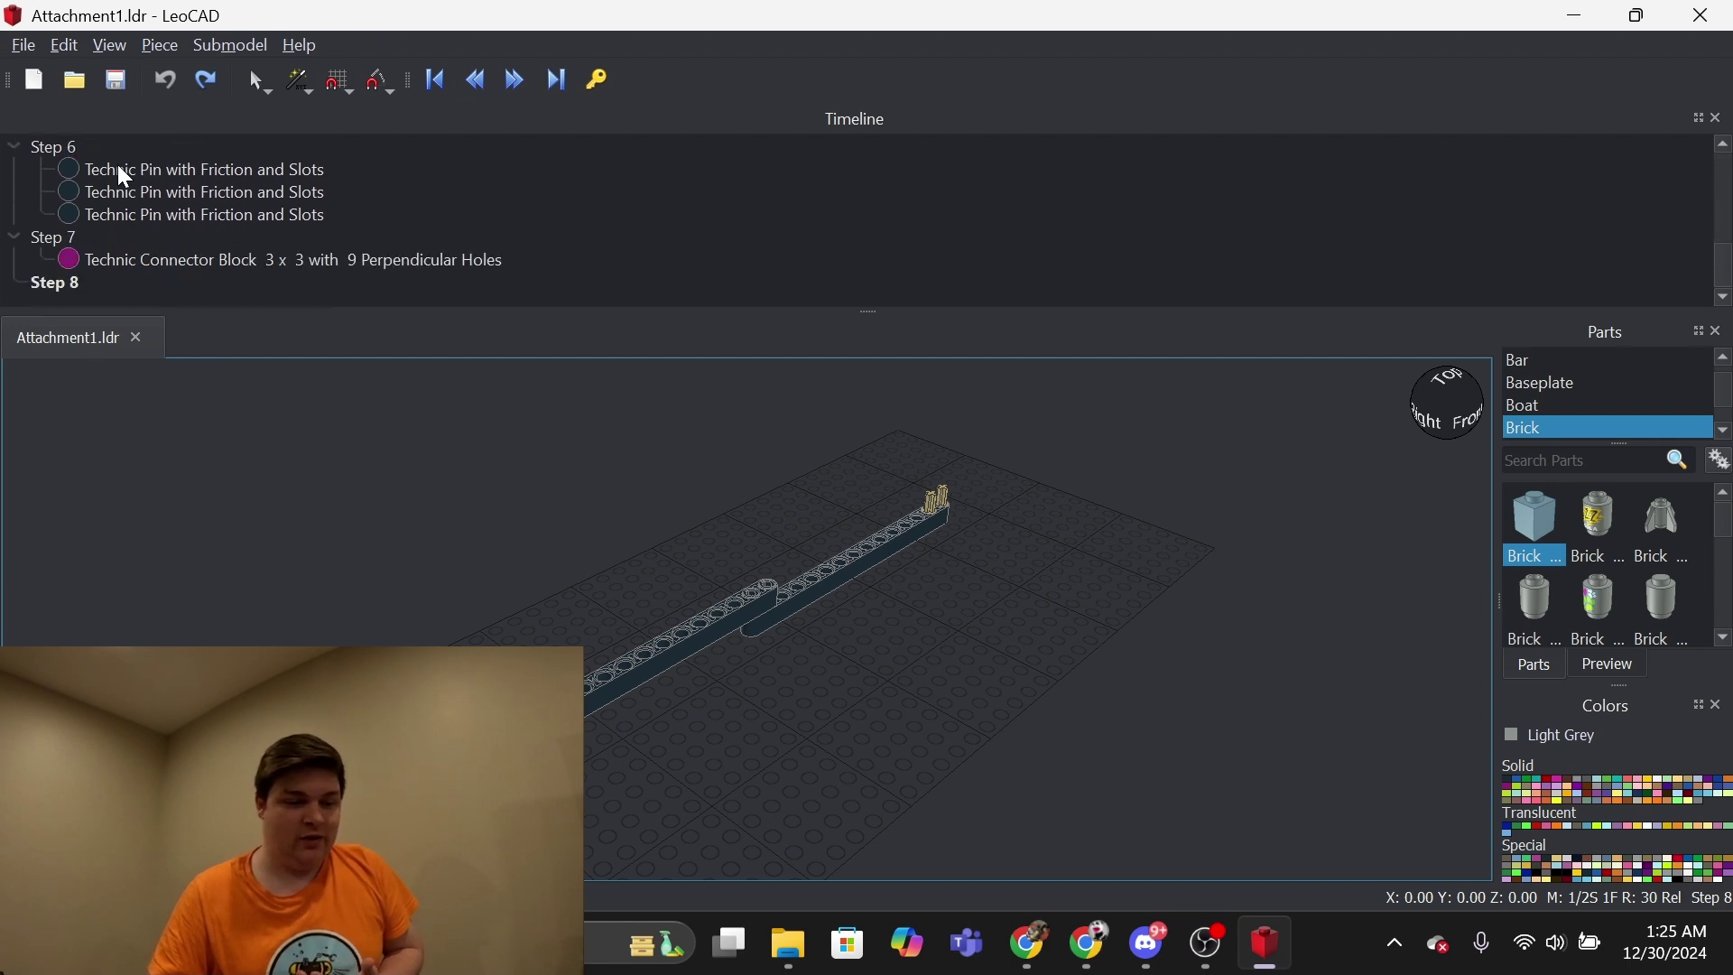
scroll(204, 256, up, 5)
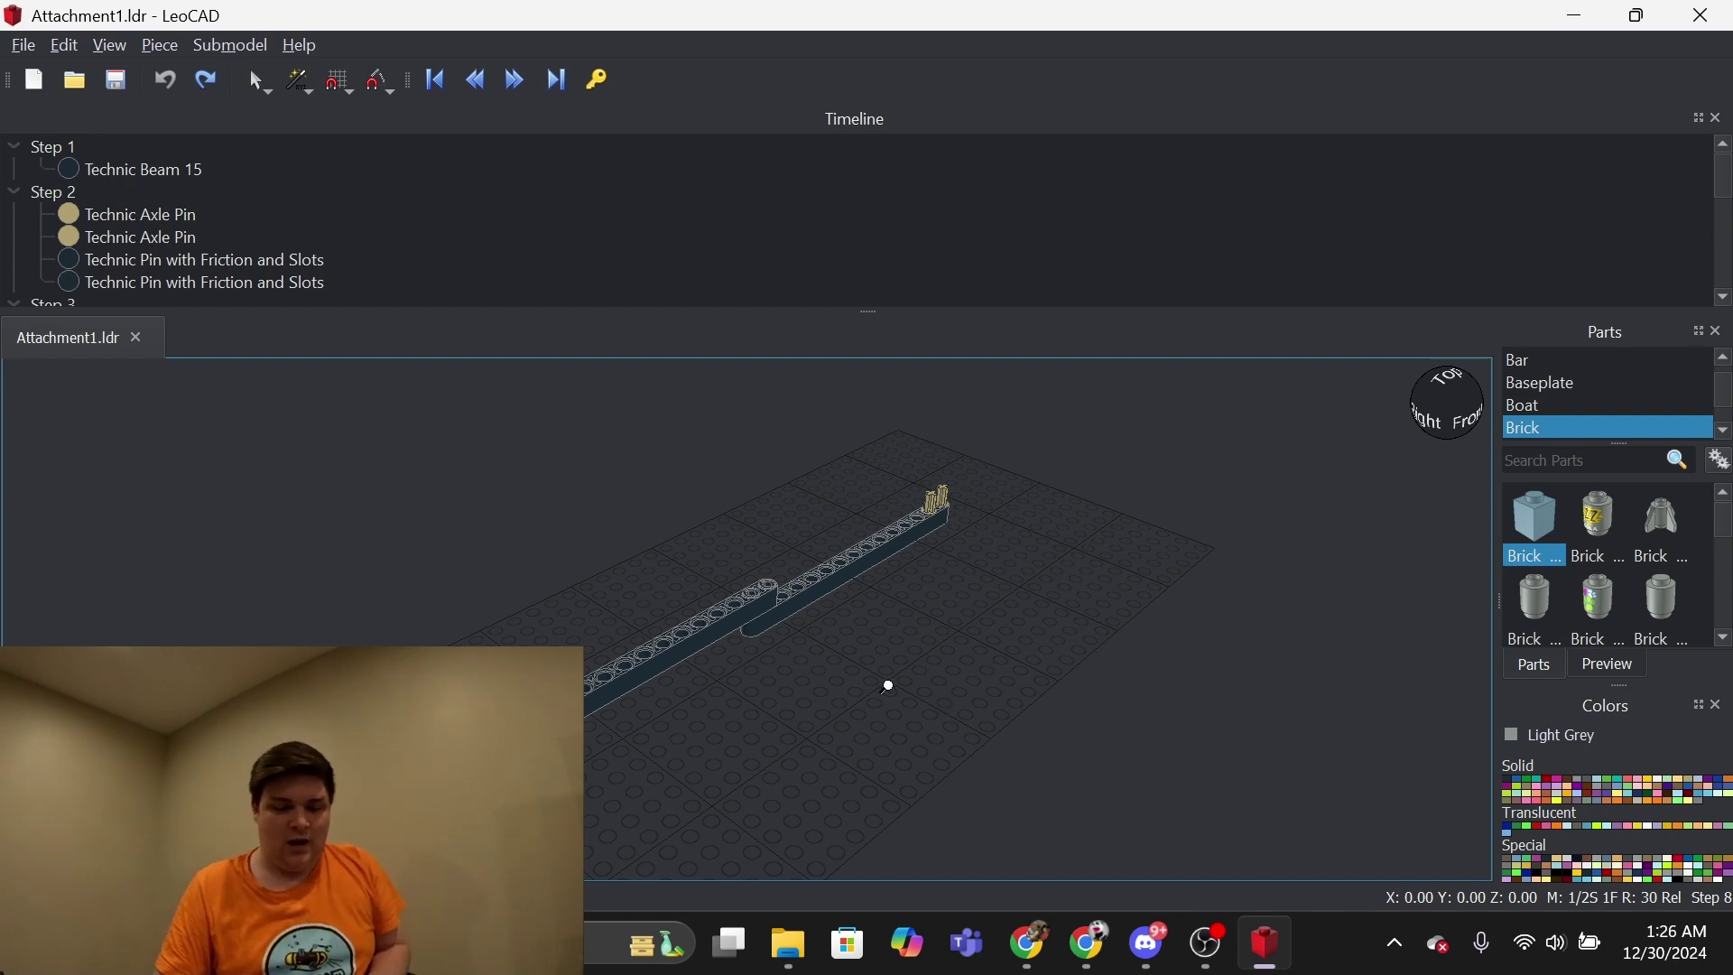
scroll(135, 256, down, 1)
scroll(131, 243, down, 2)
scroll(130, 243, down, 1)
click(67, 47)
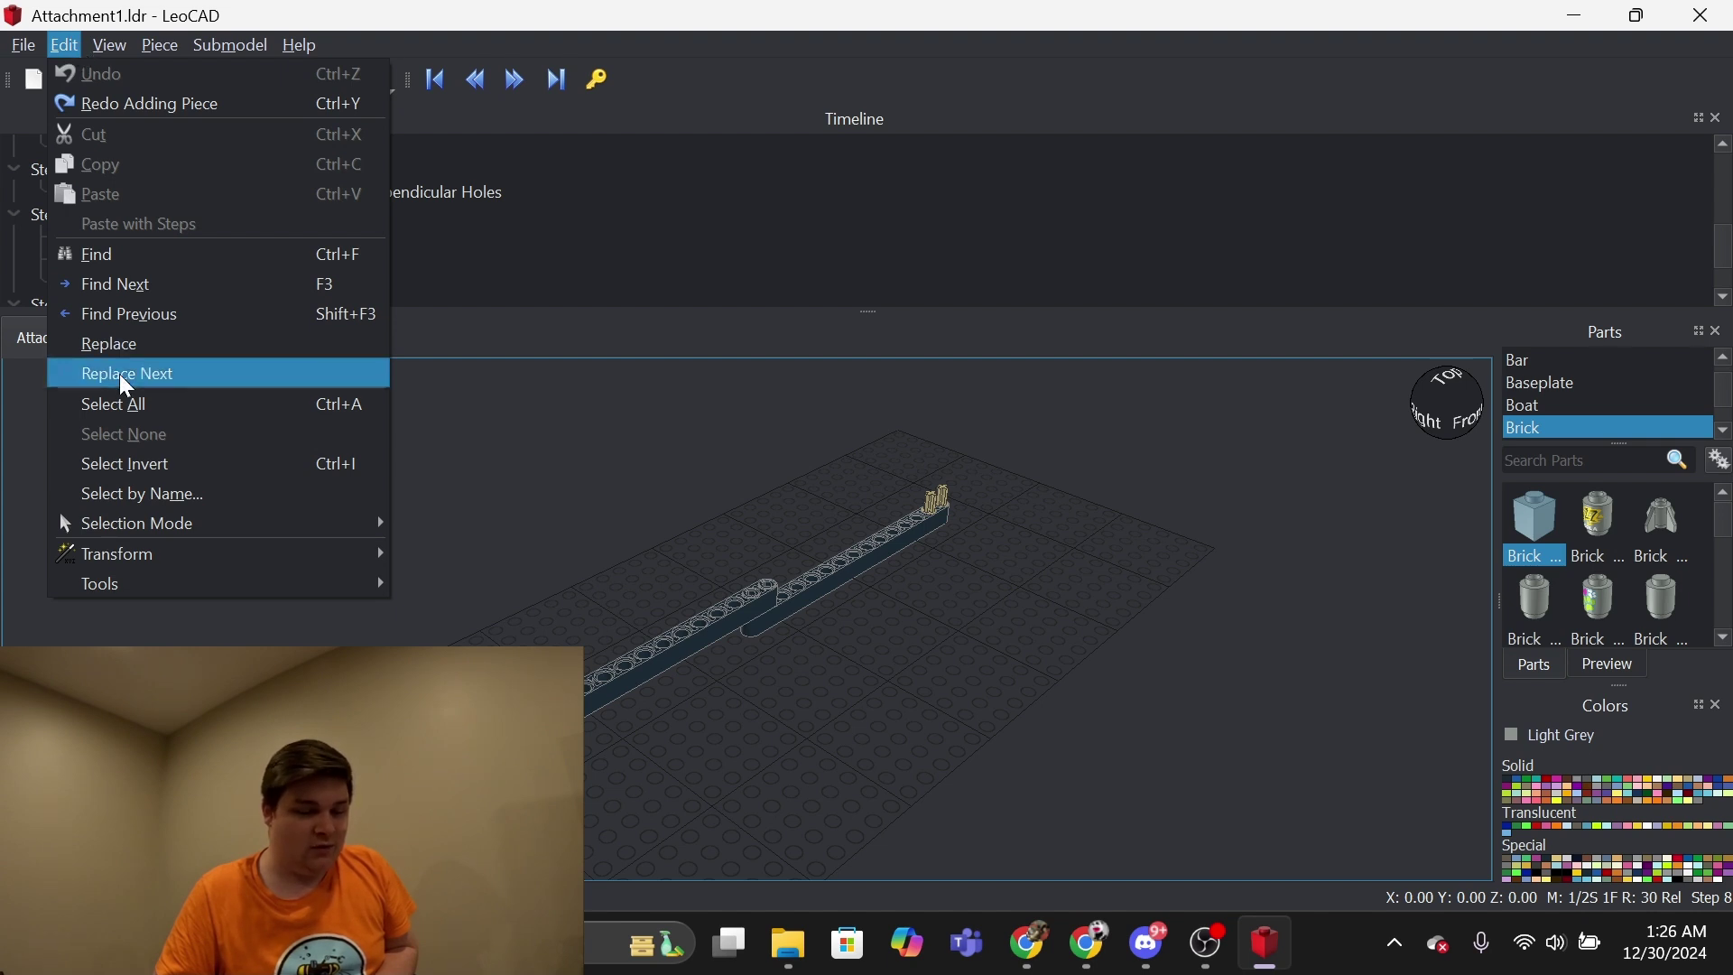
mouse_move(100, 583)
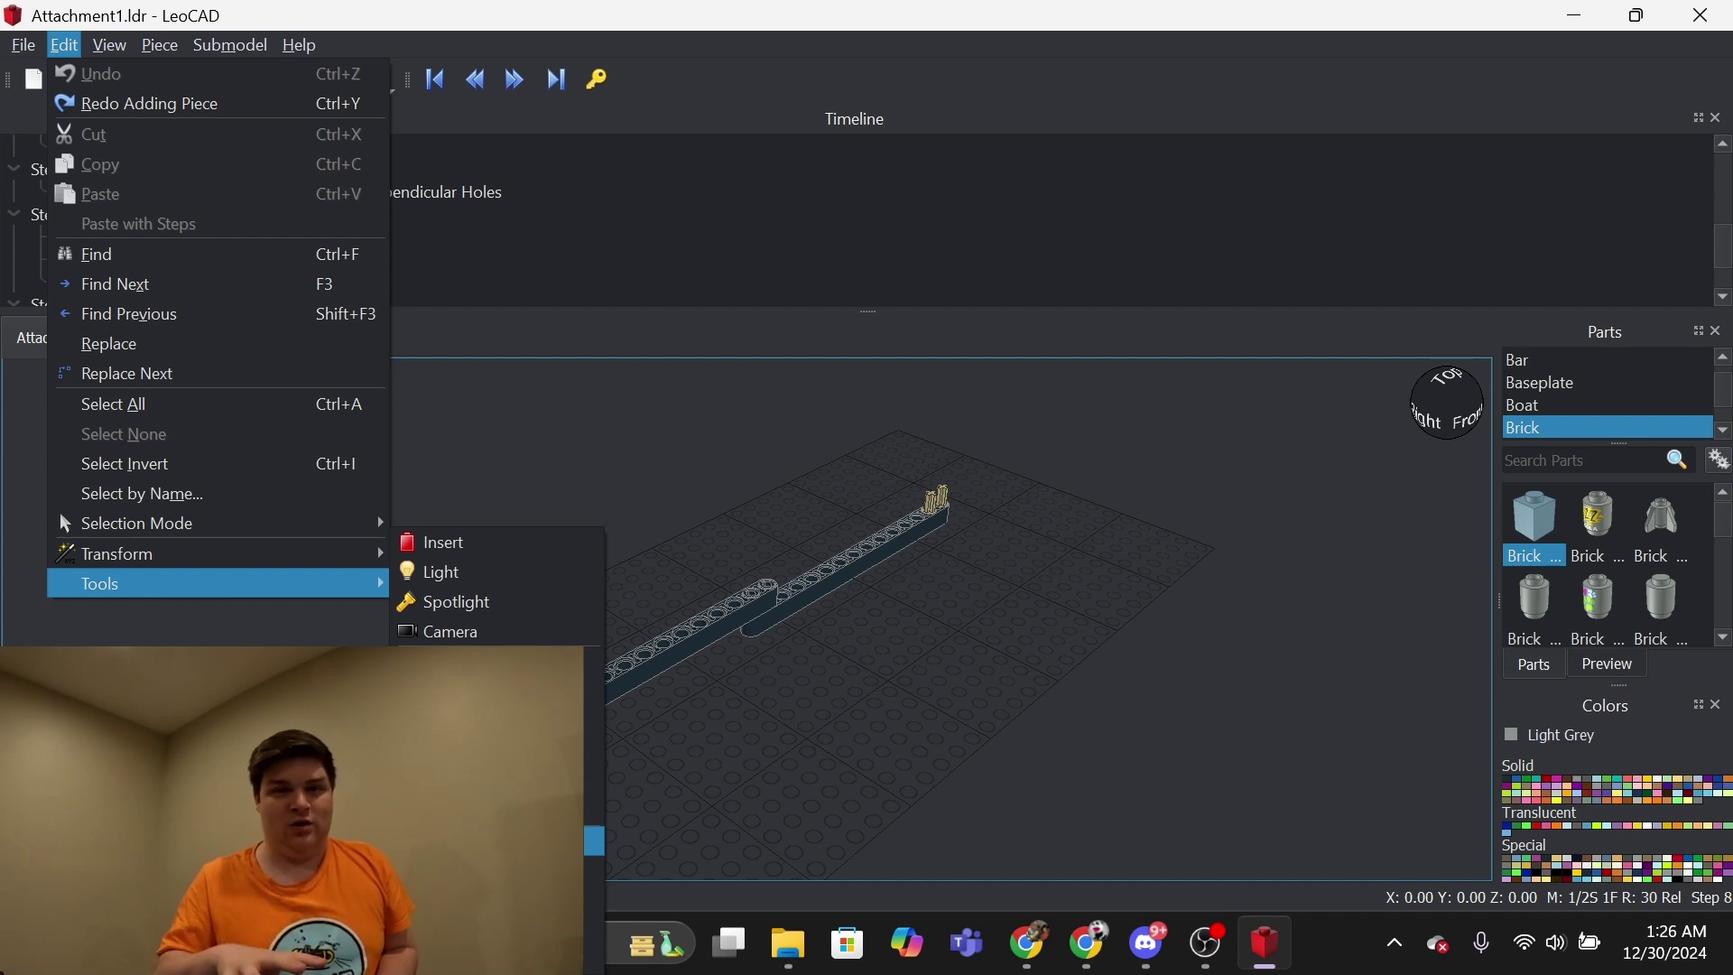
key(Escape)
scroll(867, 610, down, 2)
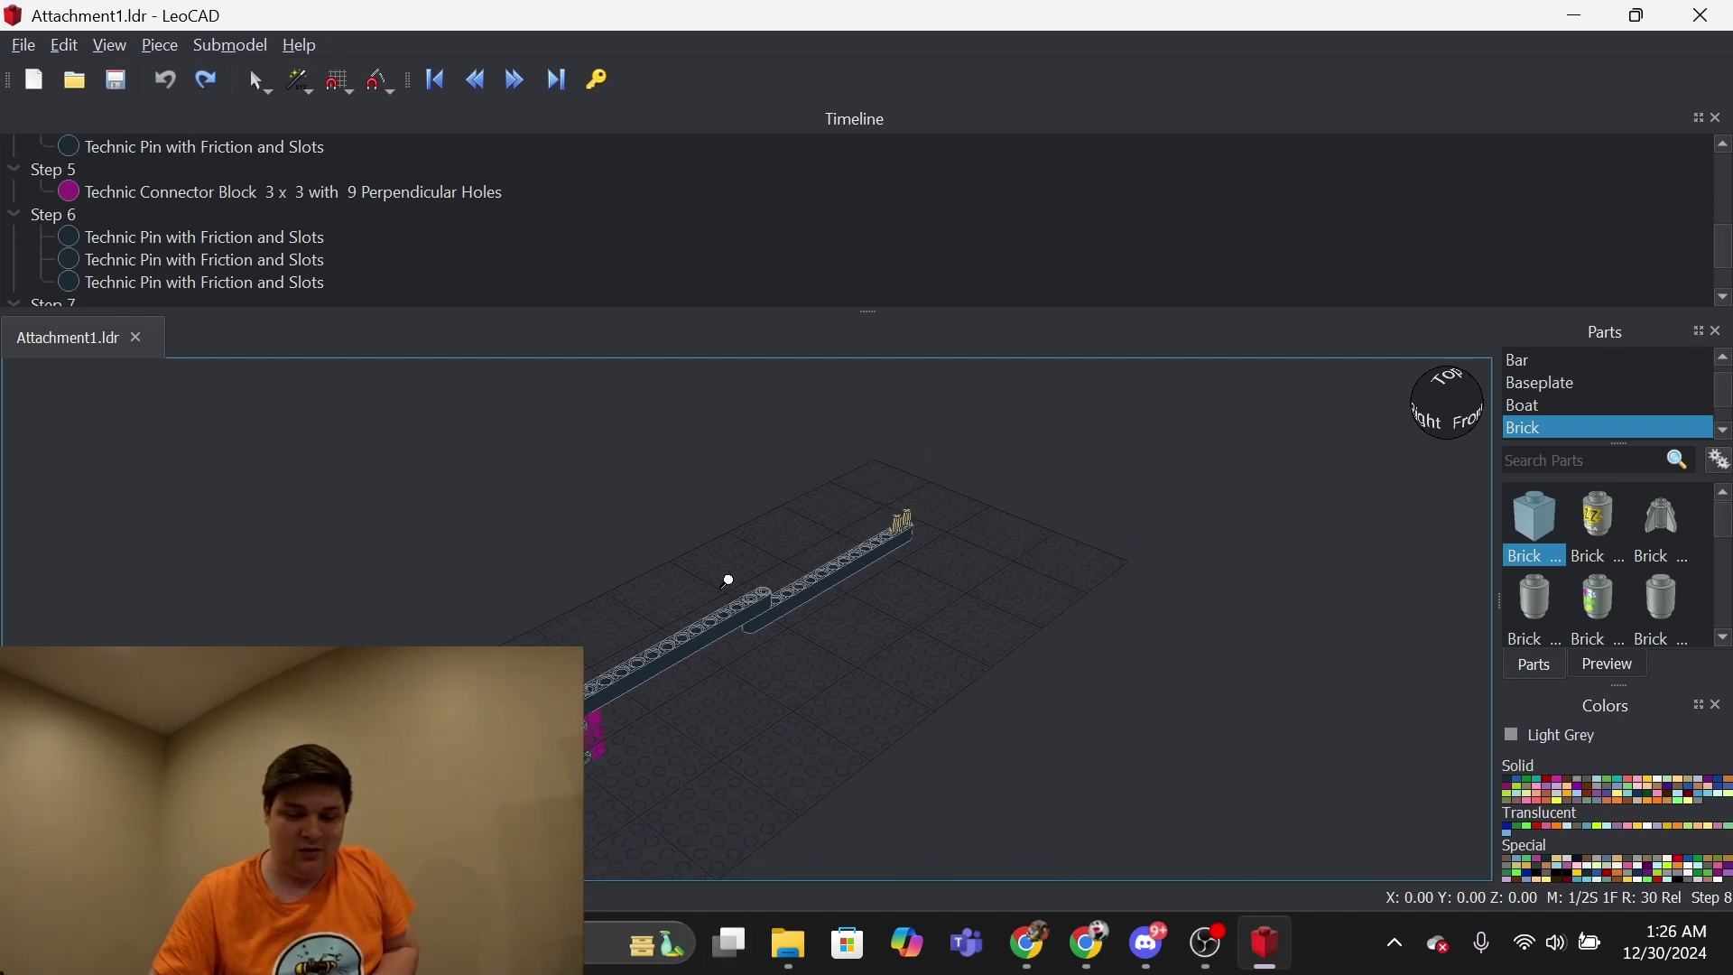
scroll(729, 584, down, 1)
scroll(728, 583, down, 1)
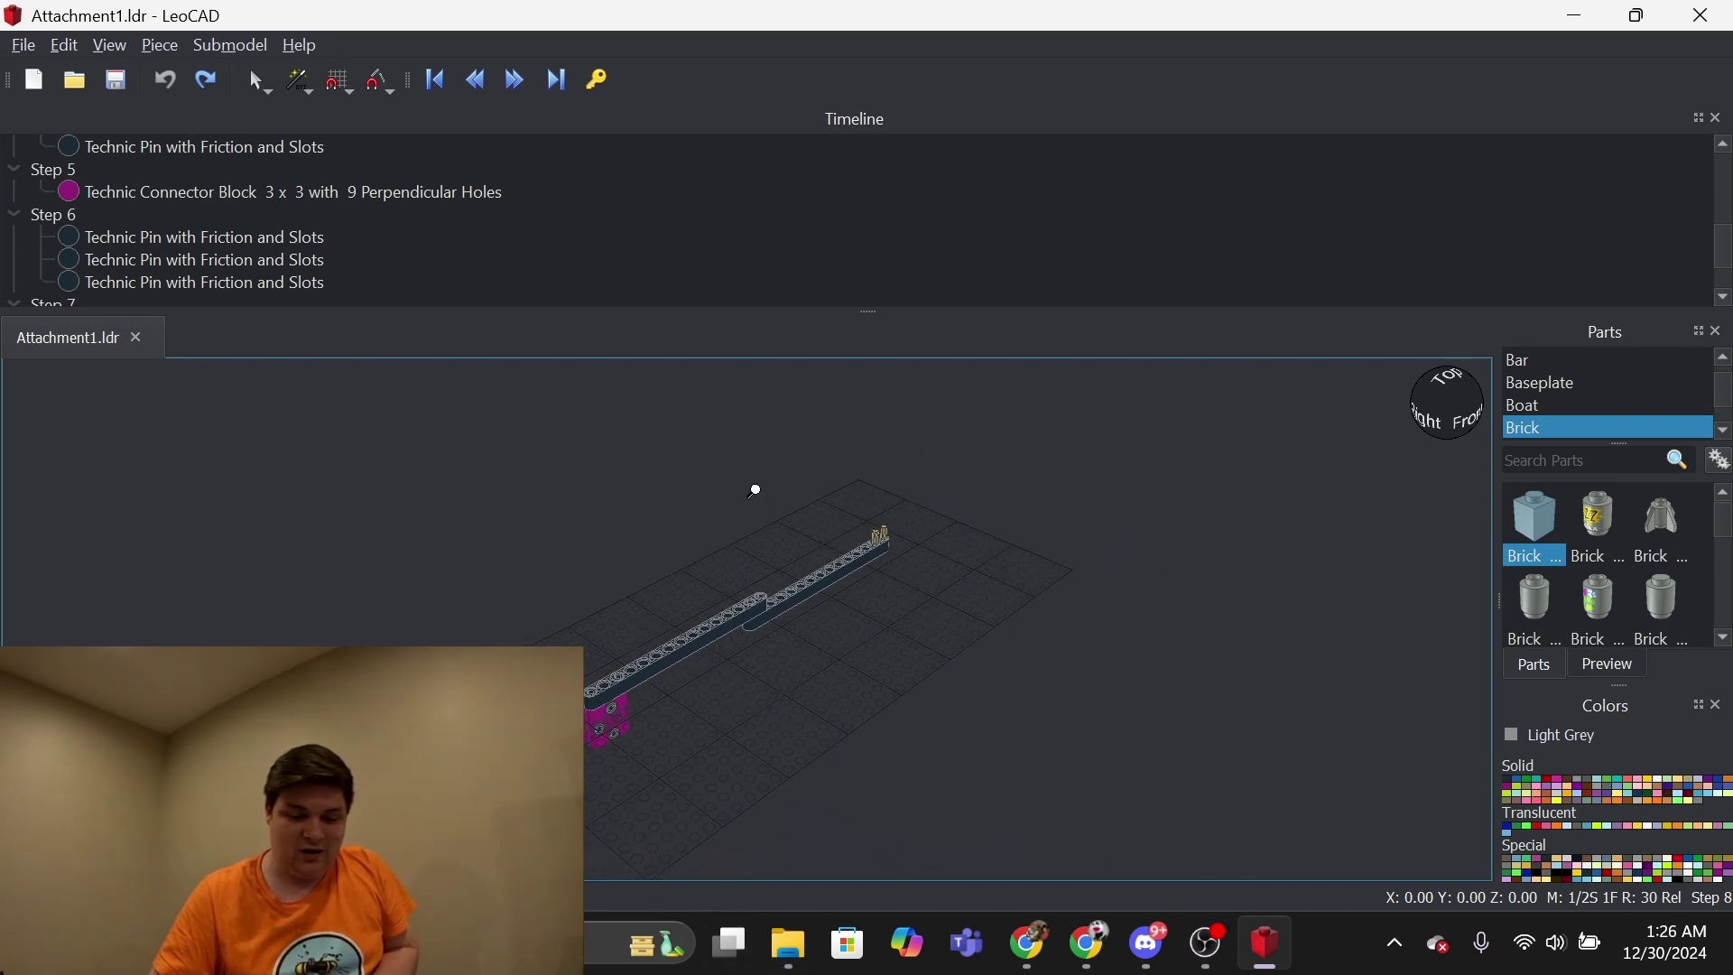
scroll(740, 591, down, 1)
scroll(740, 592, down, 1)
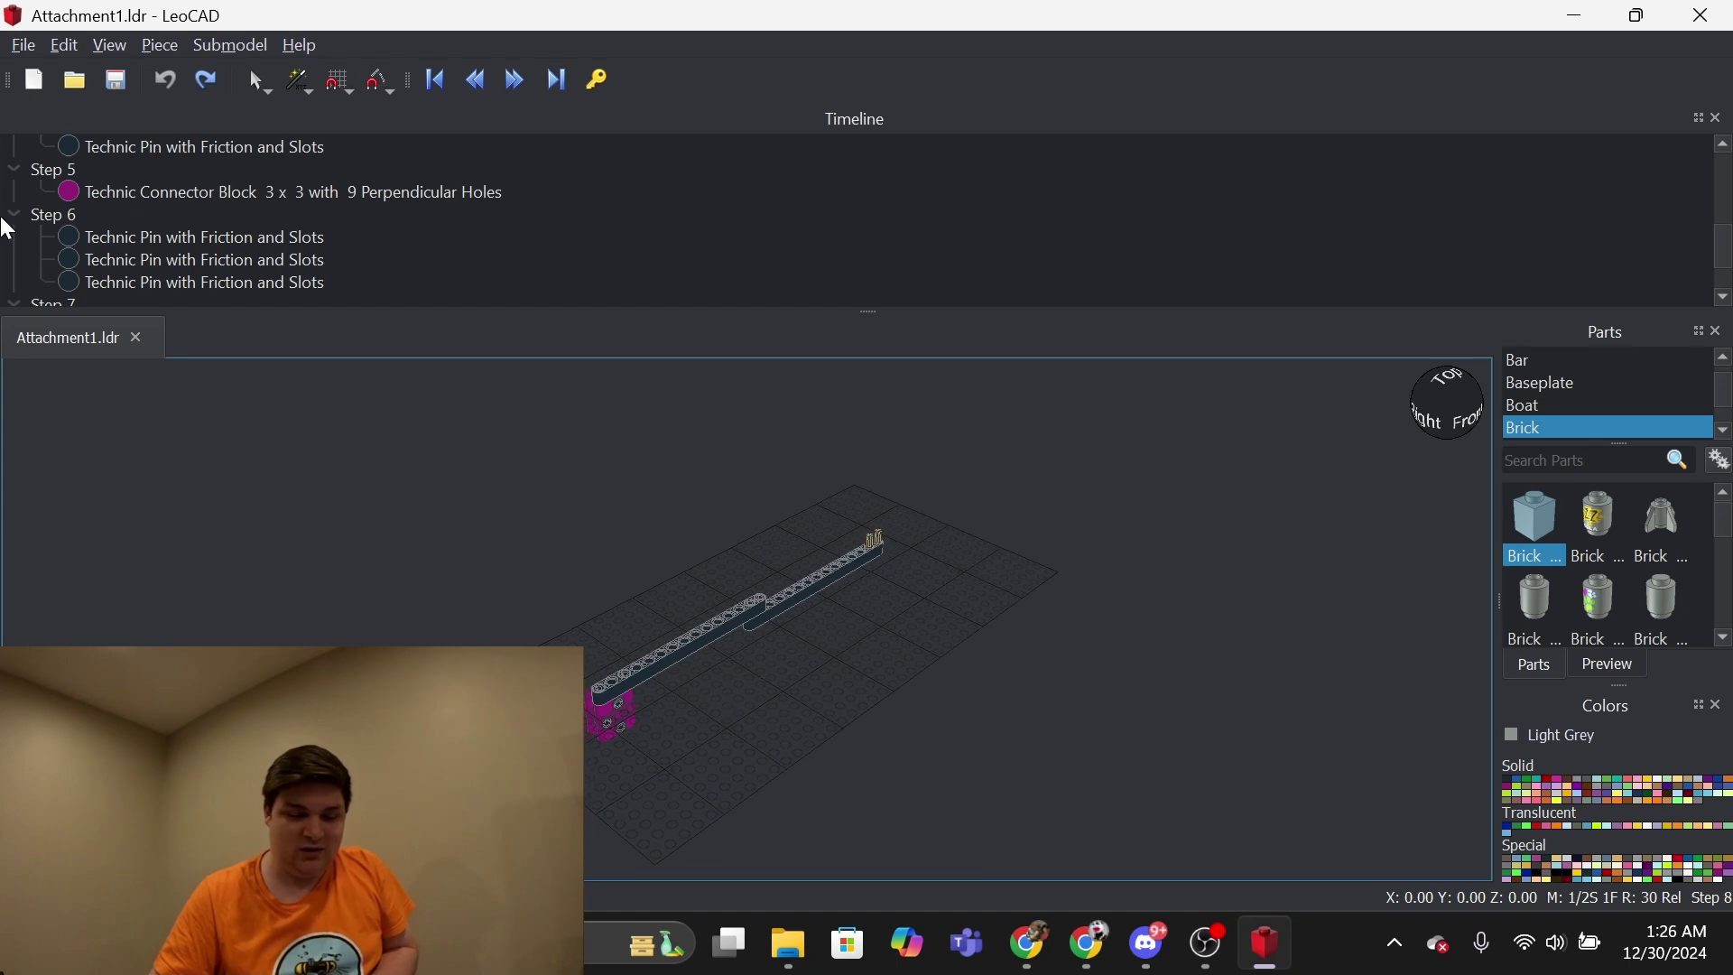
click(32, 48)
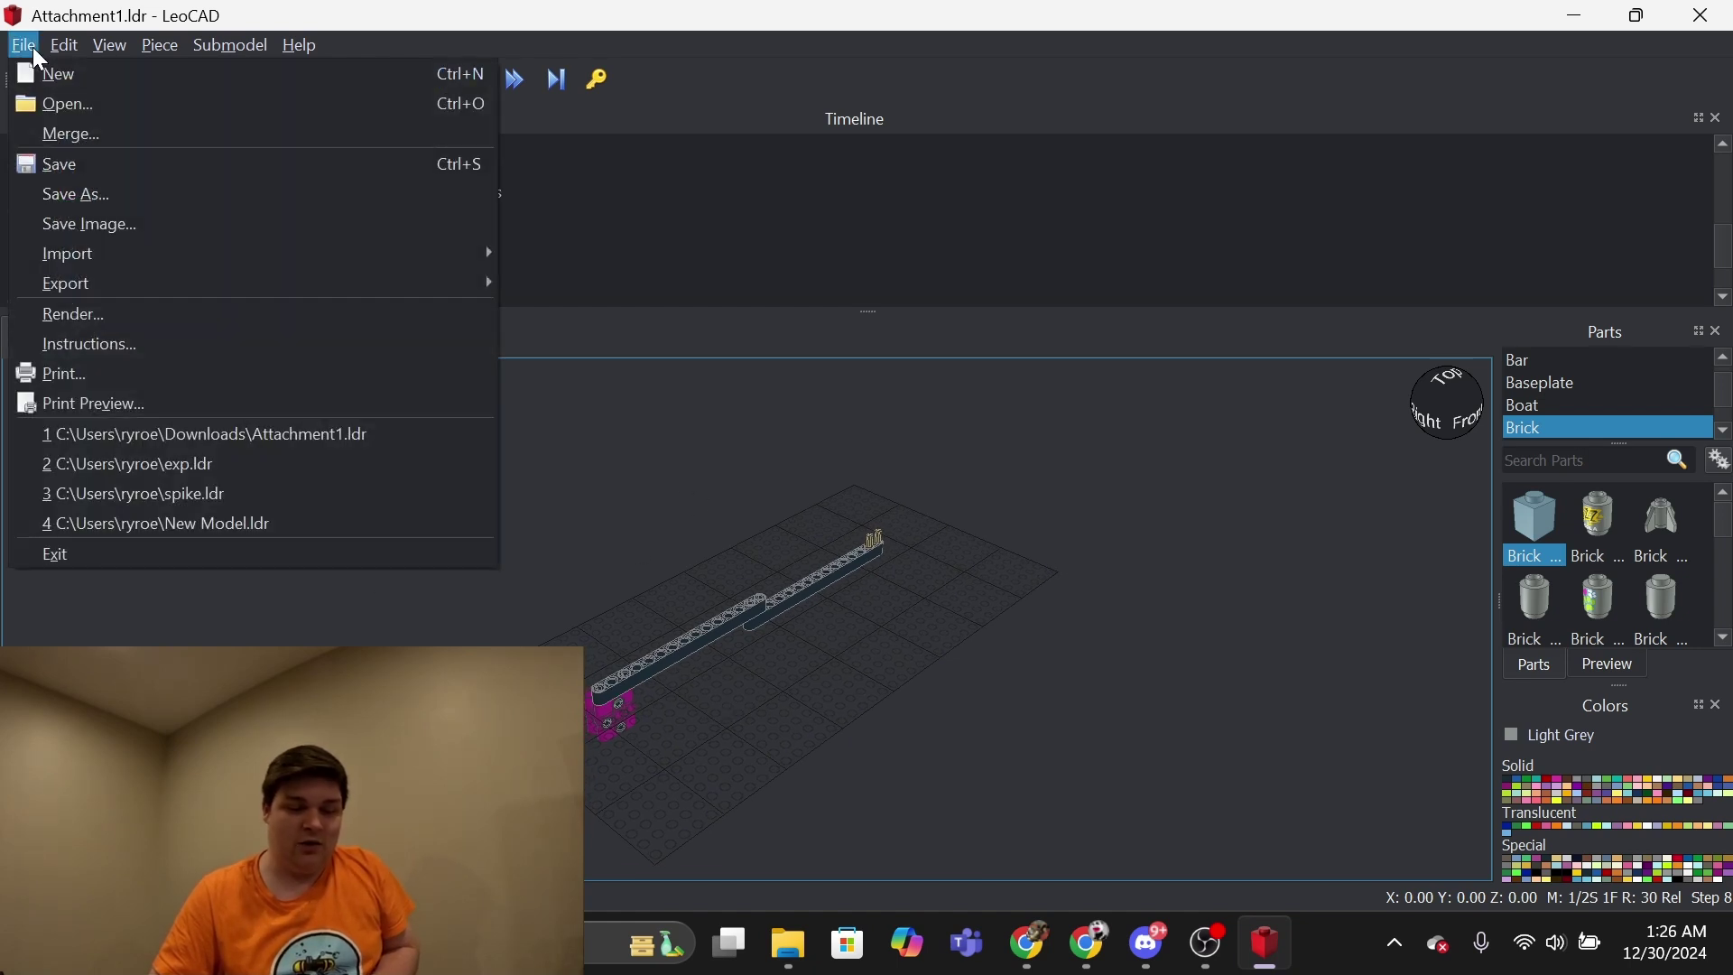
click(87, 345)
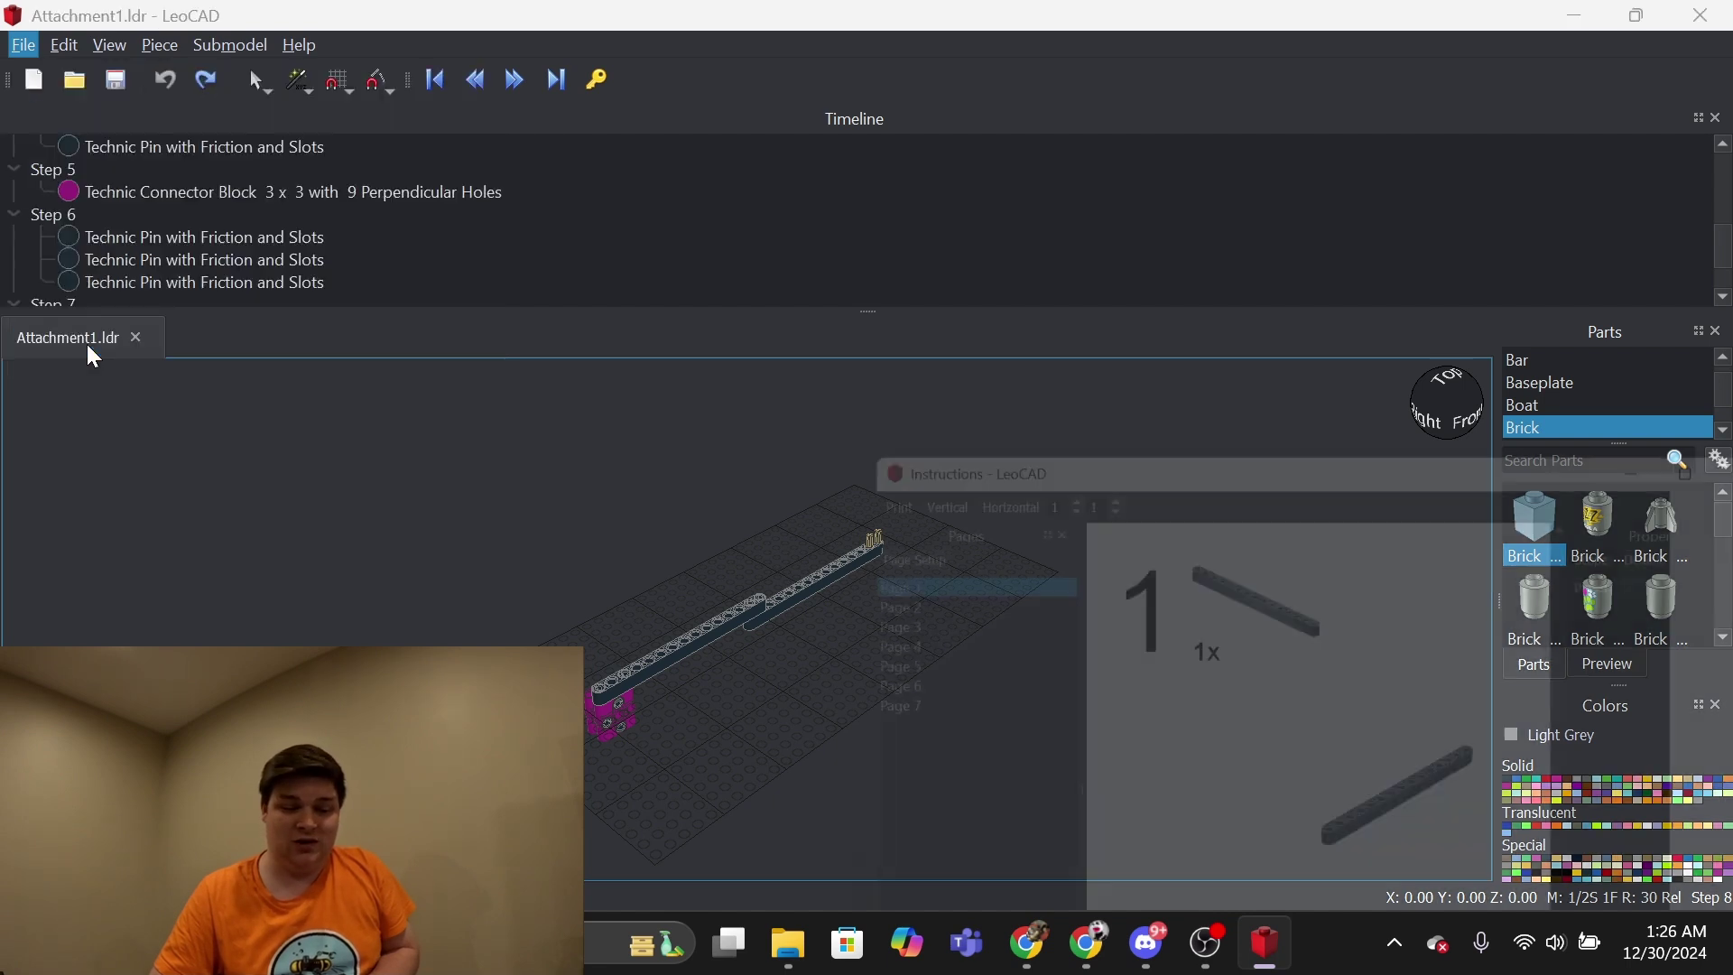
drag(984, 437, 472, 144)
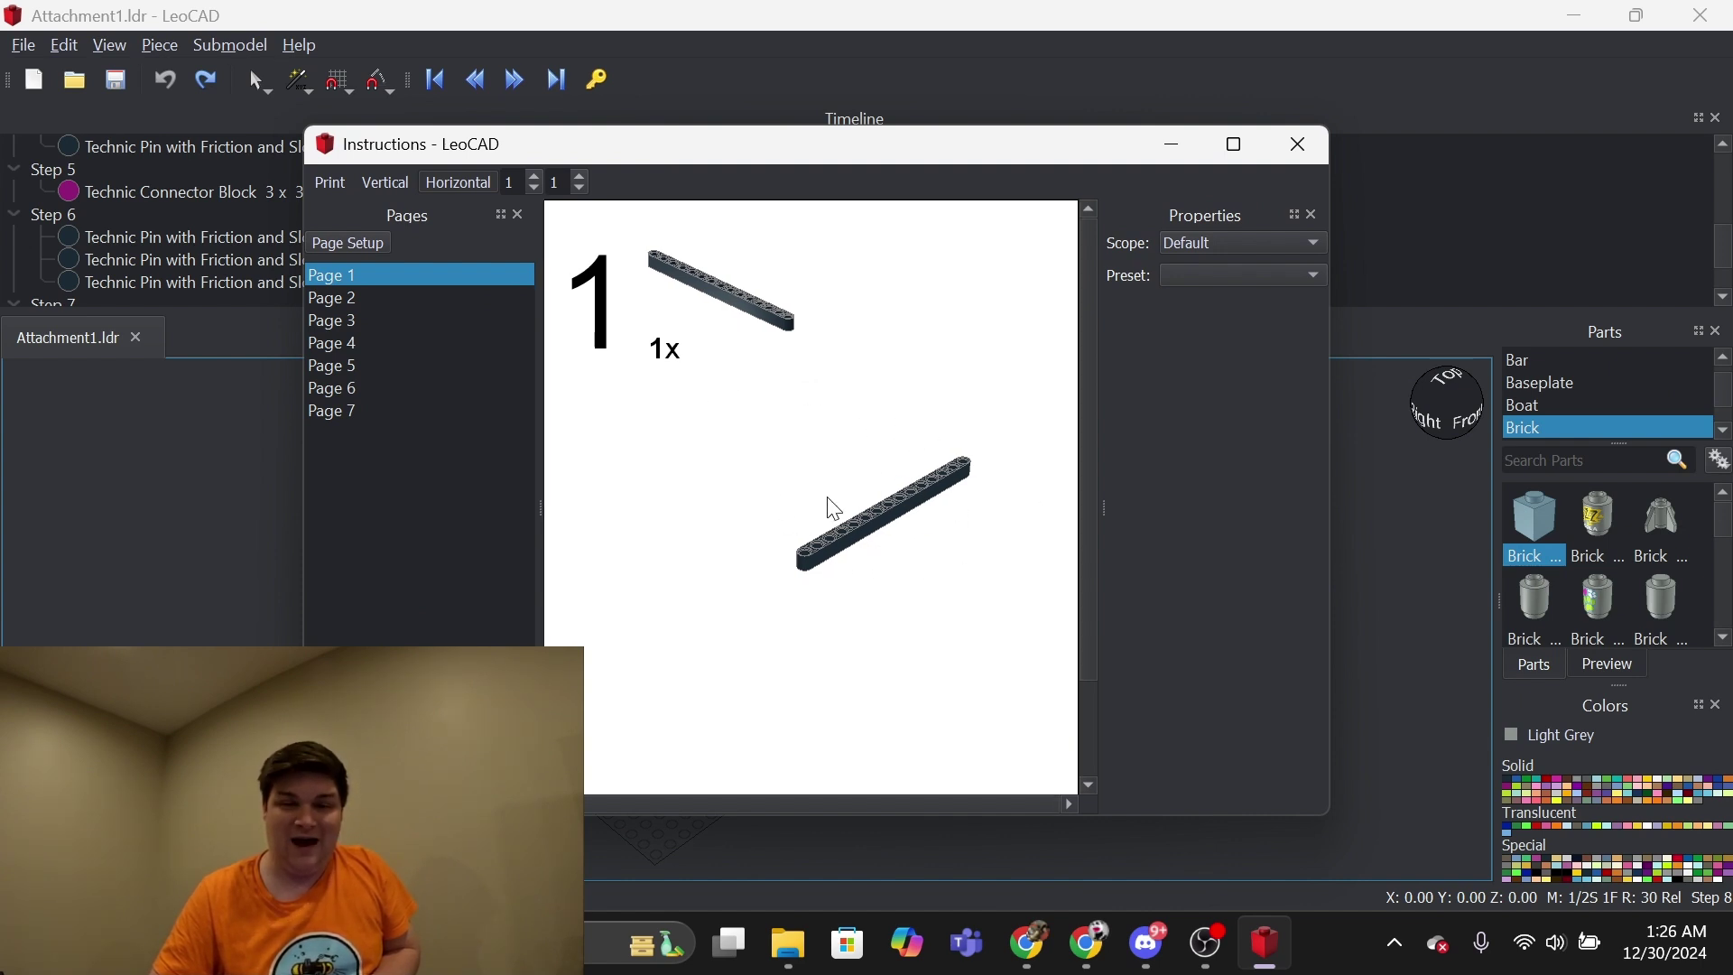
click(340, 301)
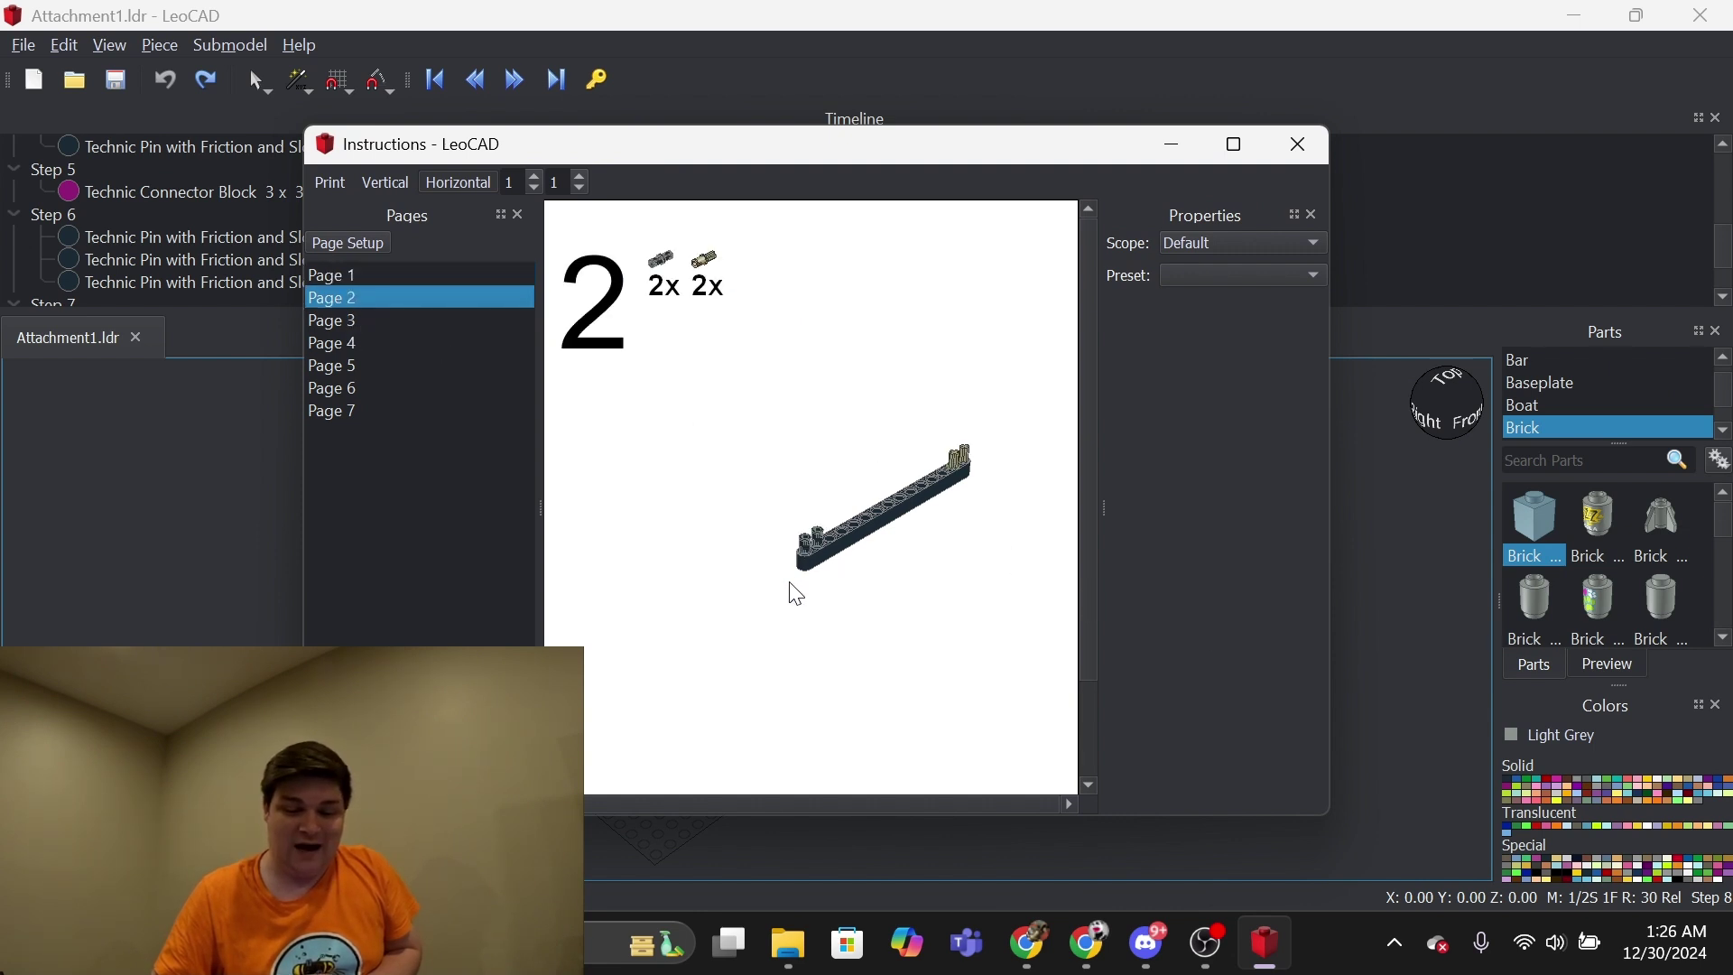
click(386, 328)
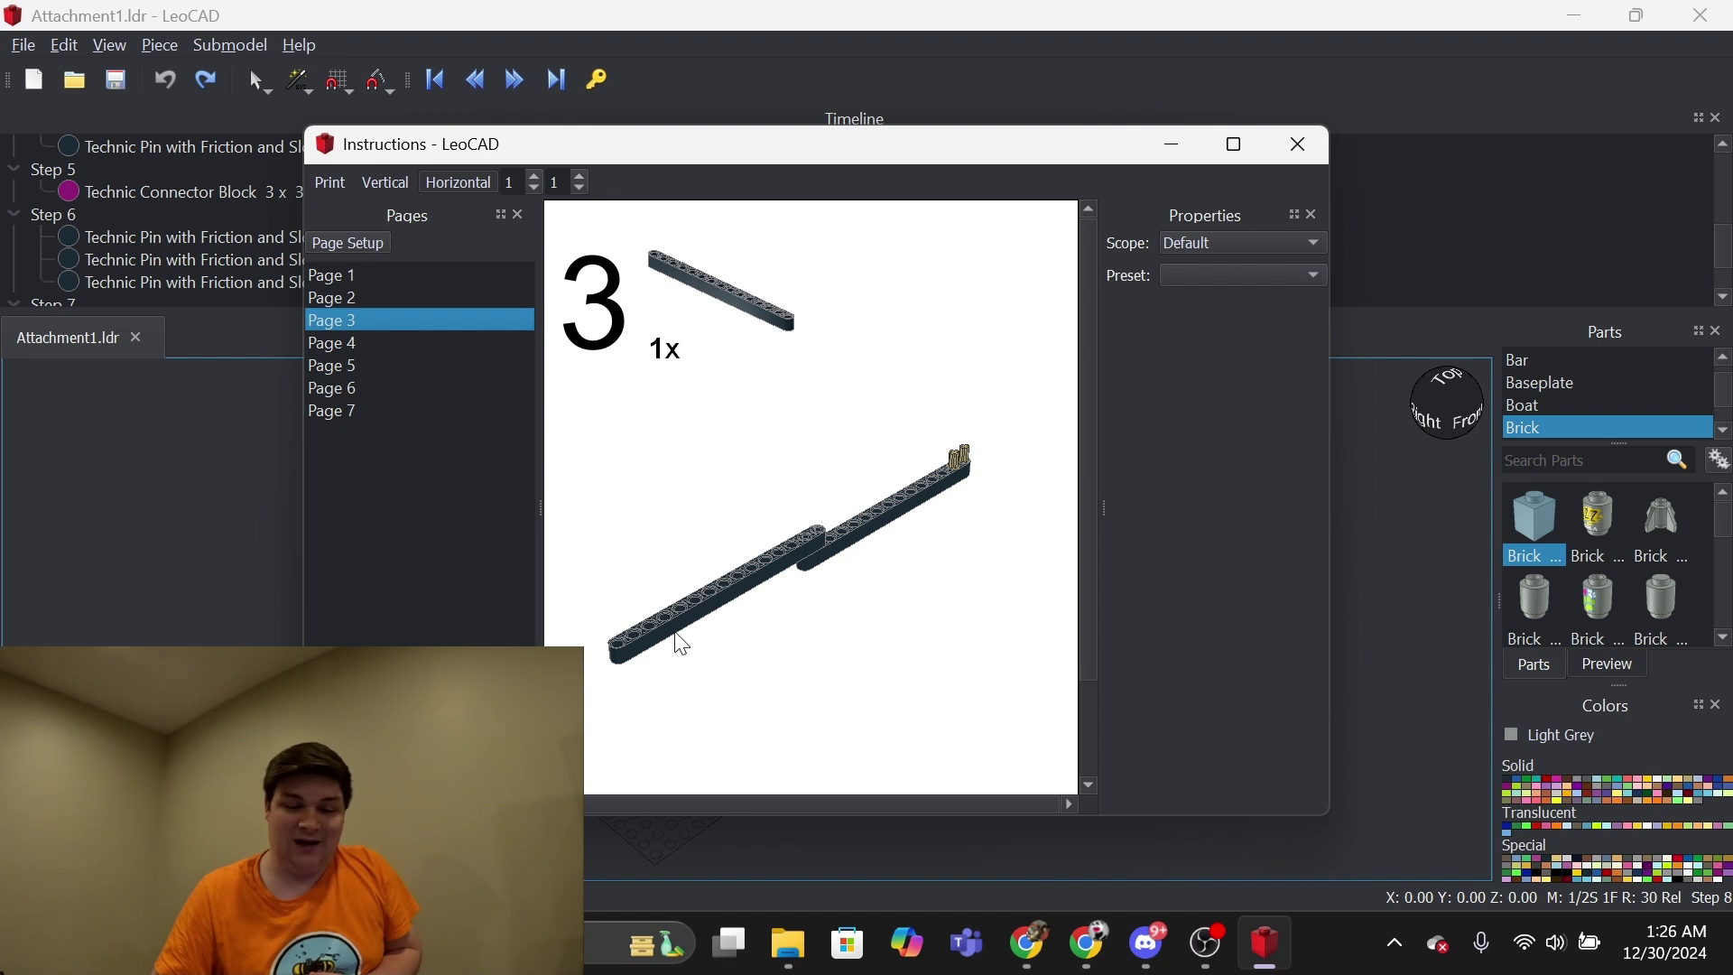
click(335, 345)
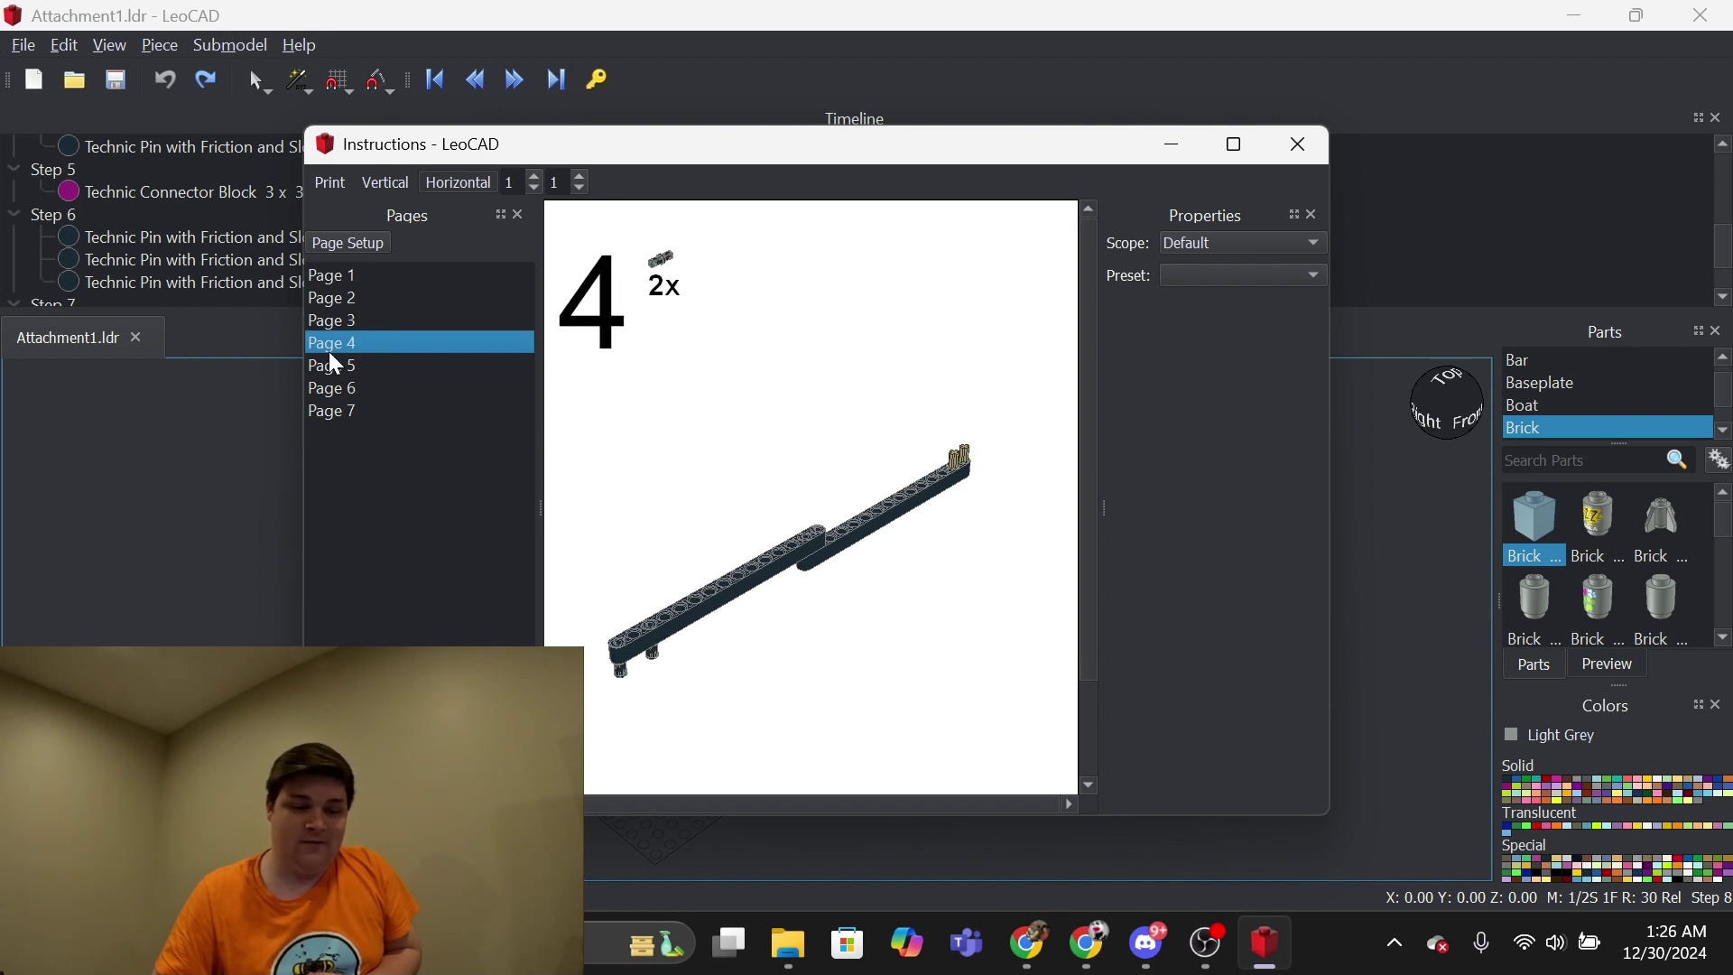
click(420, 369)
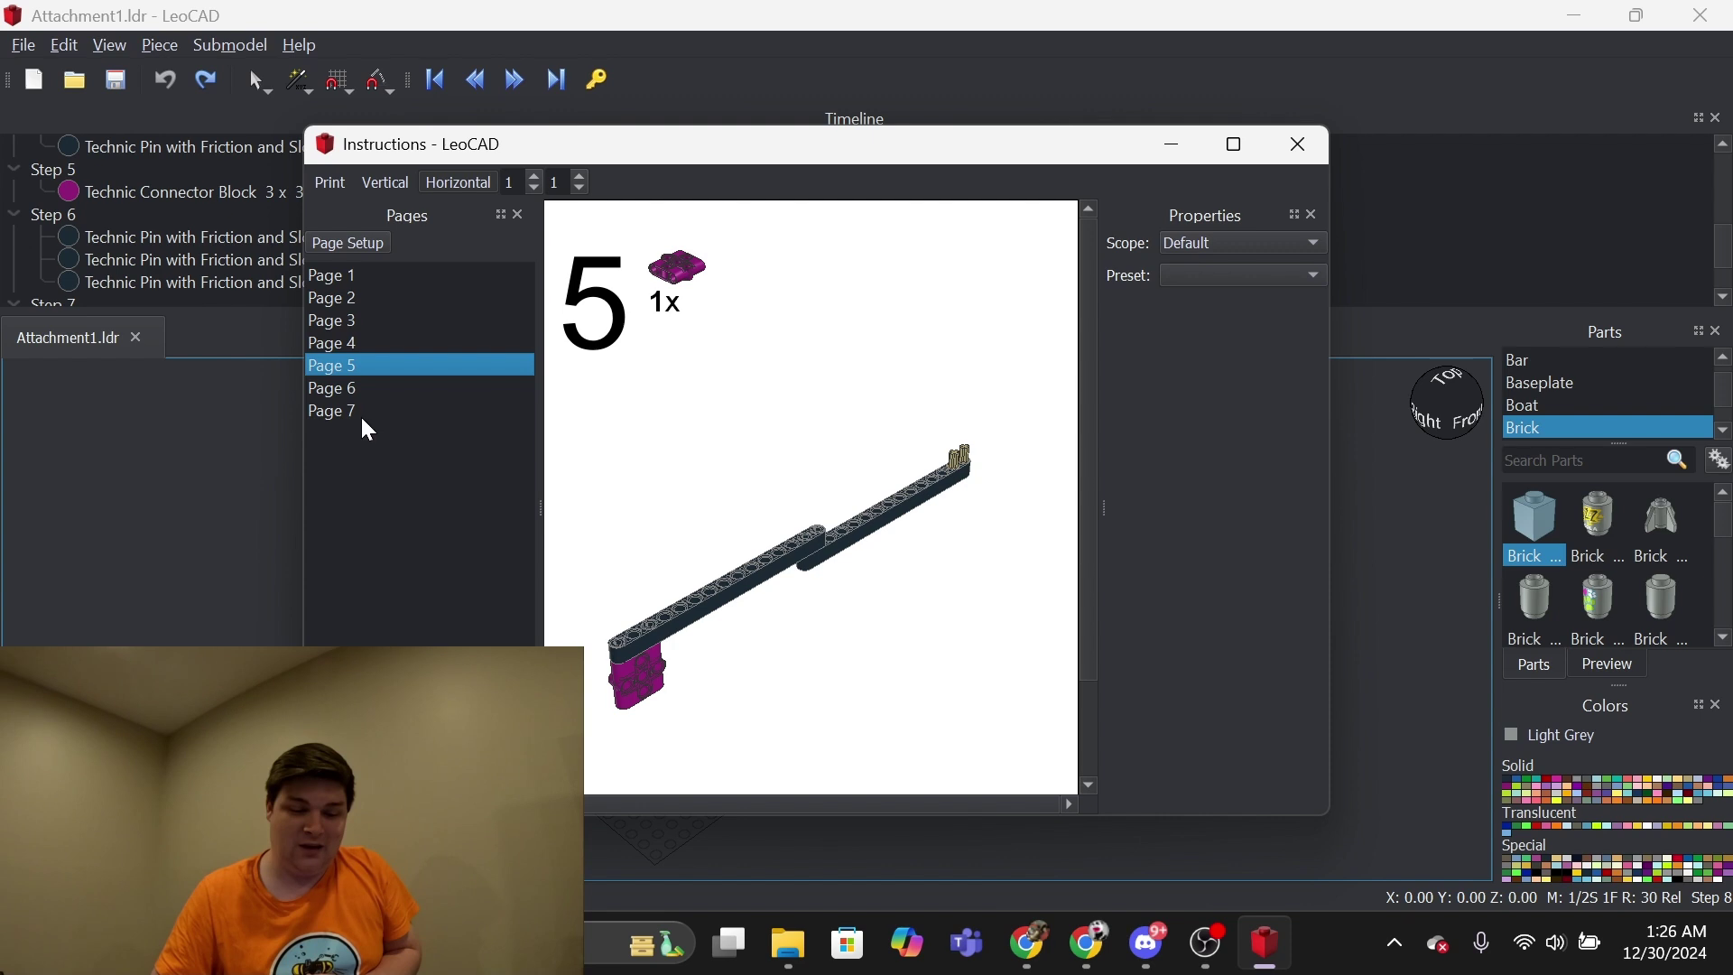
click(371, 388)
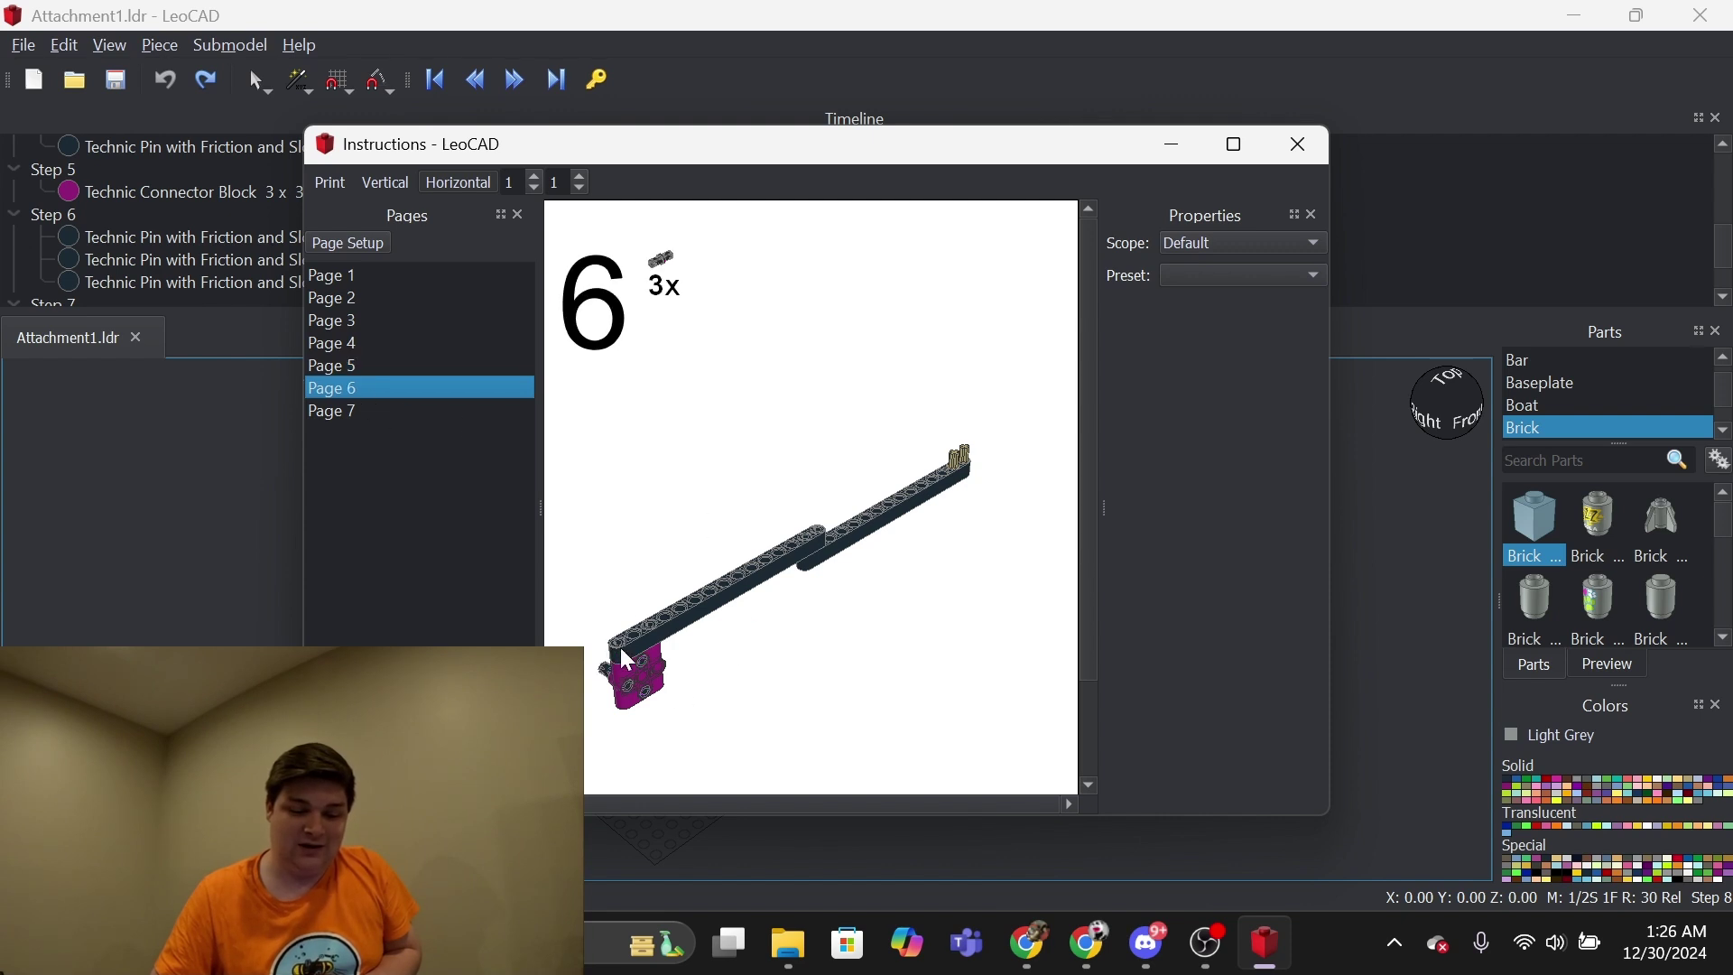
click(454, 410)
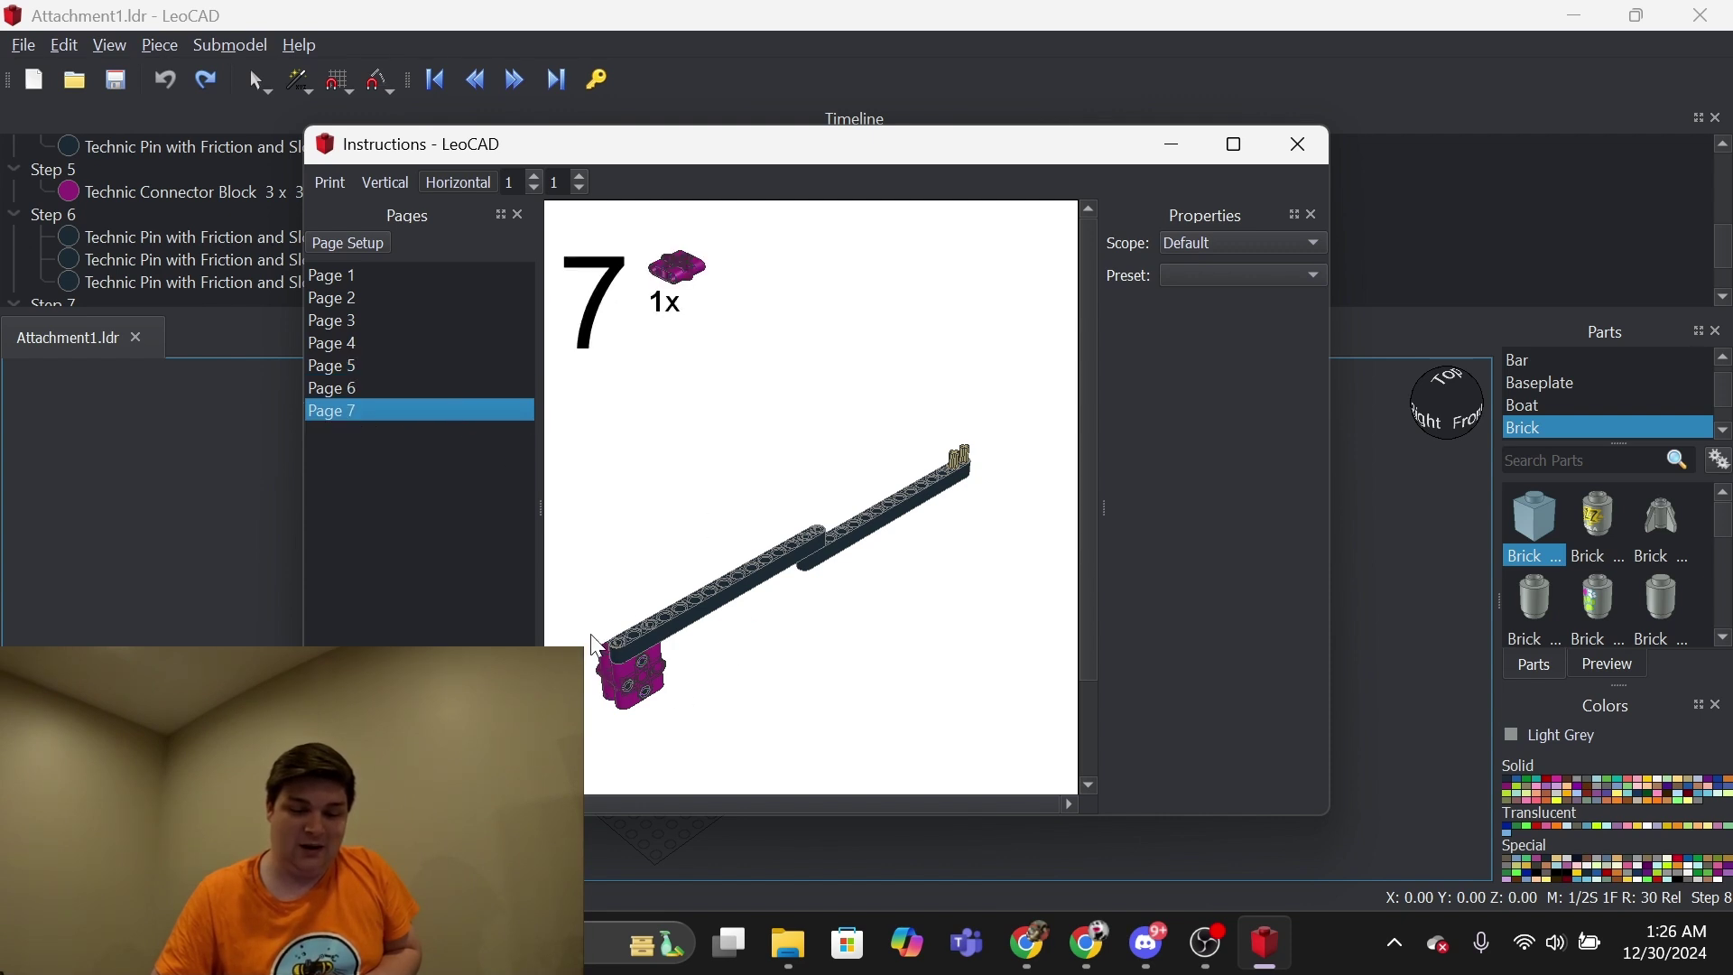
click(1299, 145)
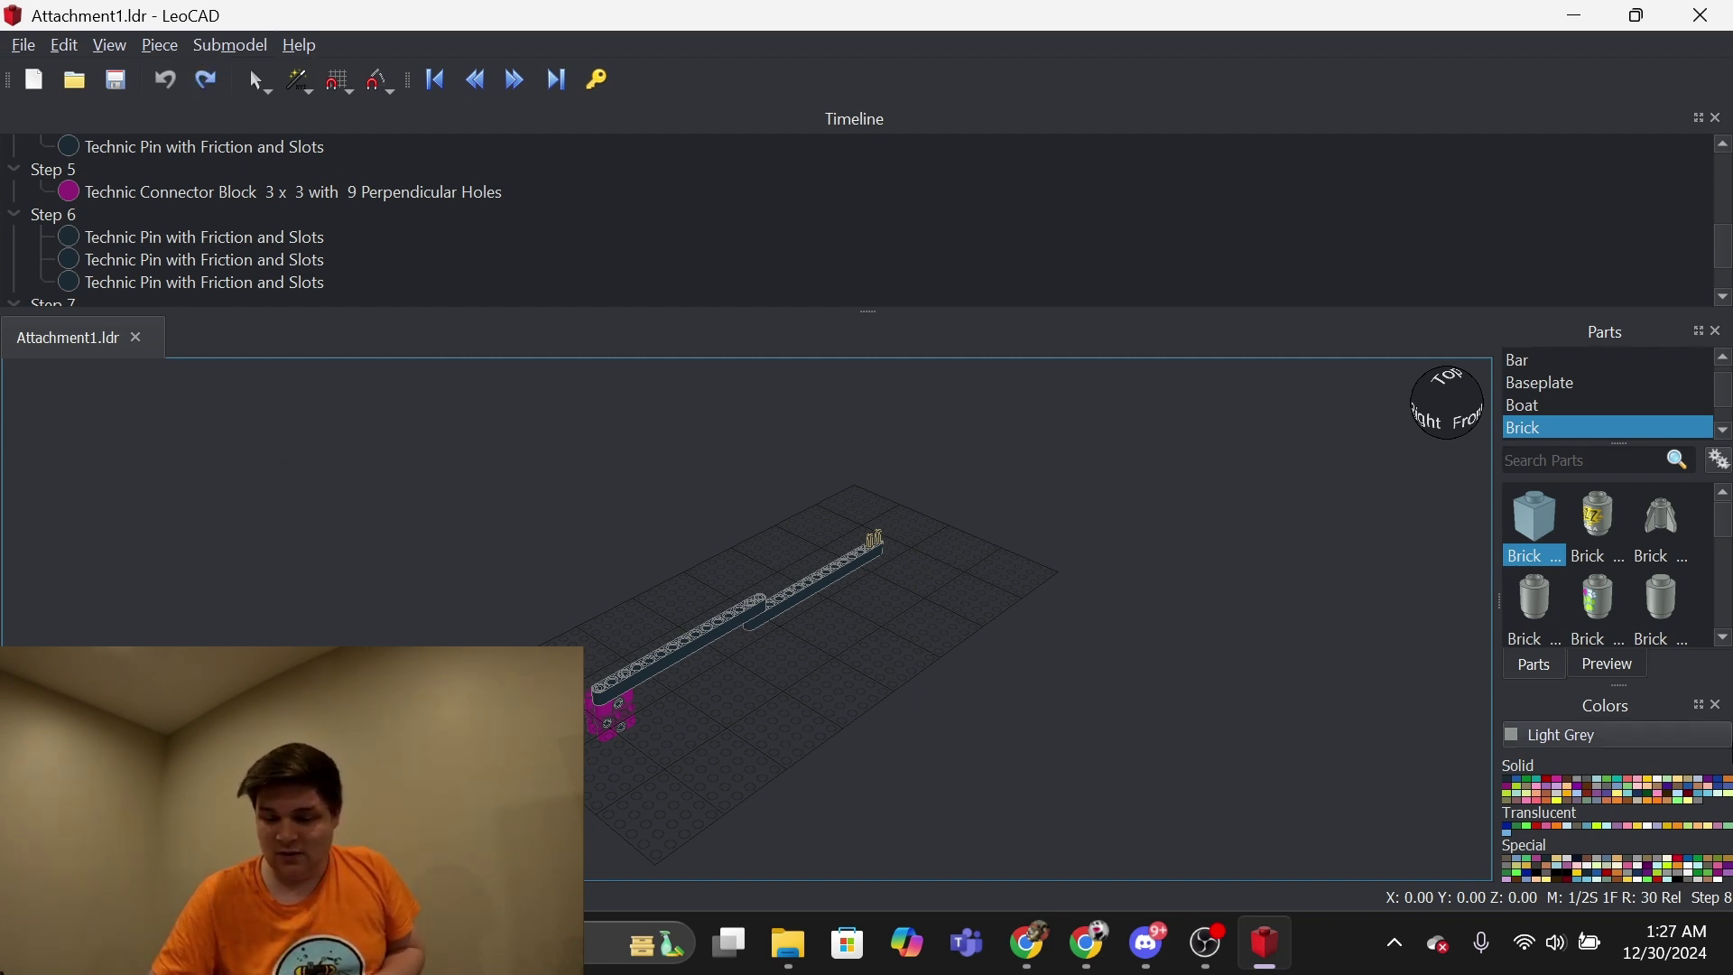
Render the model as Attachment1.png at 1280x720, High quality
click(23, 45)
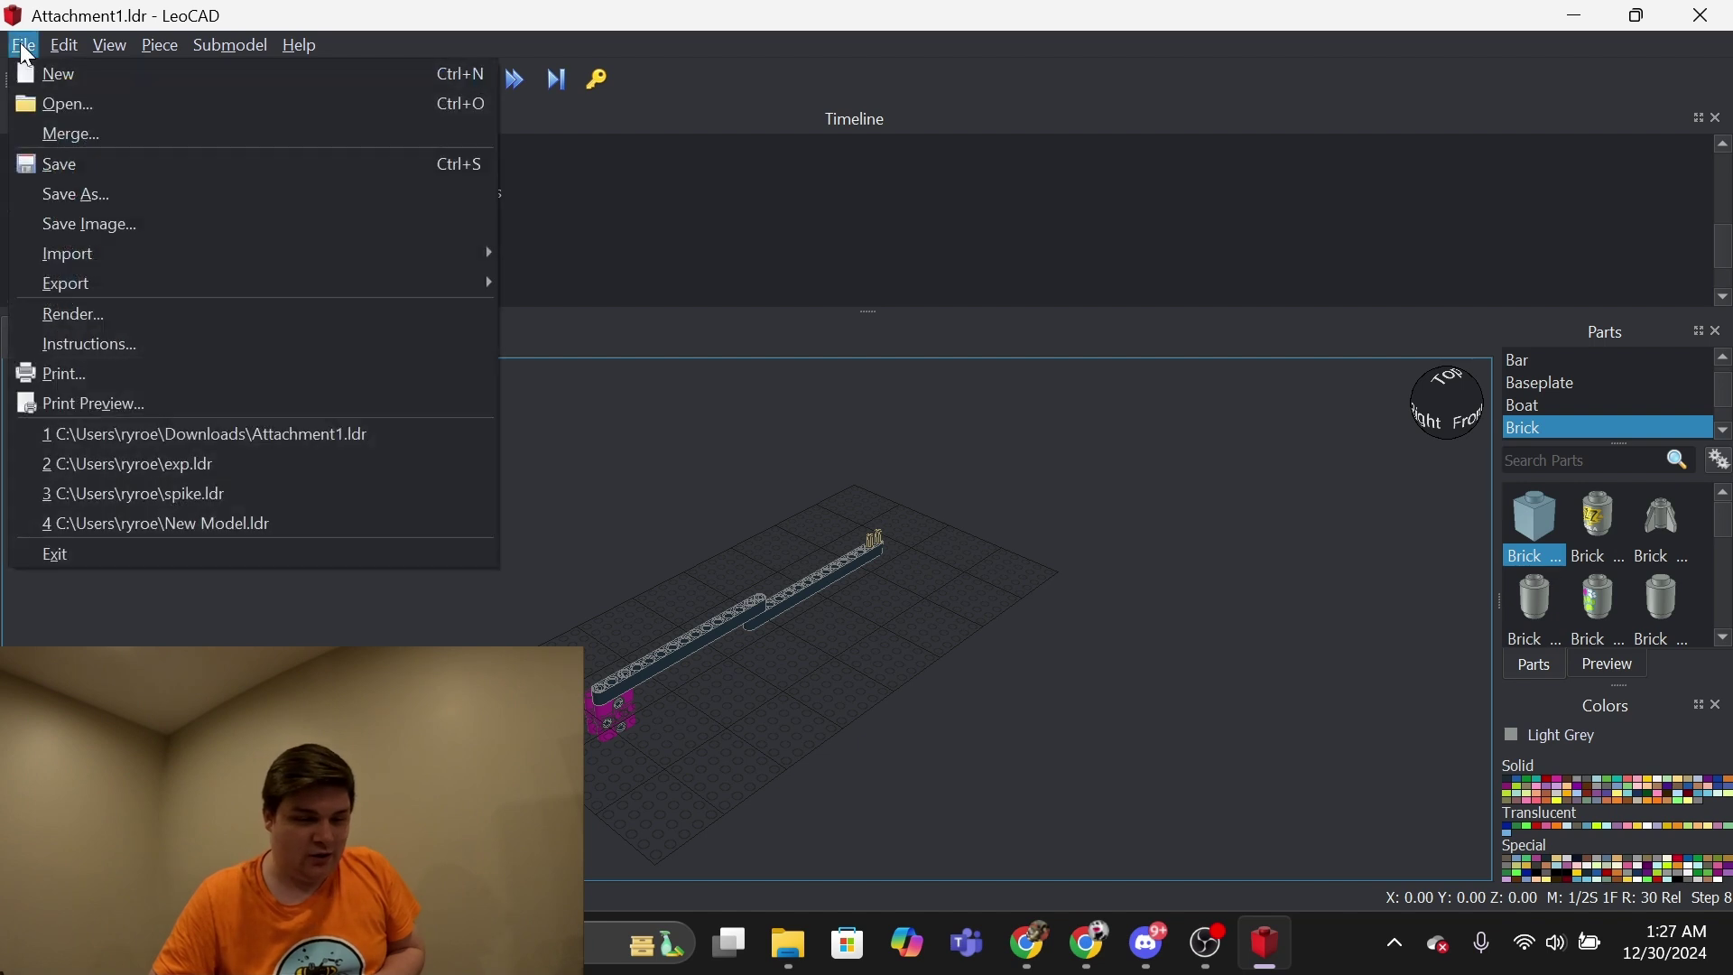
click(216, 319)
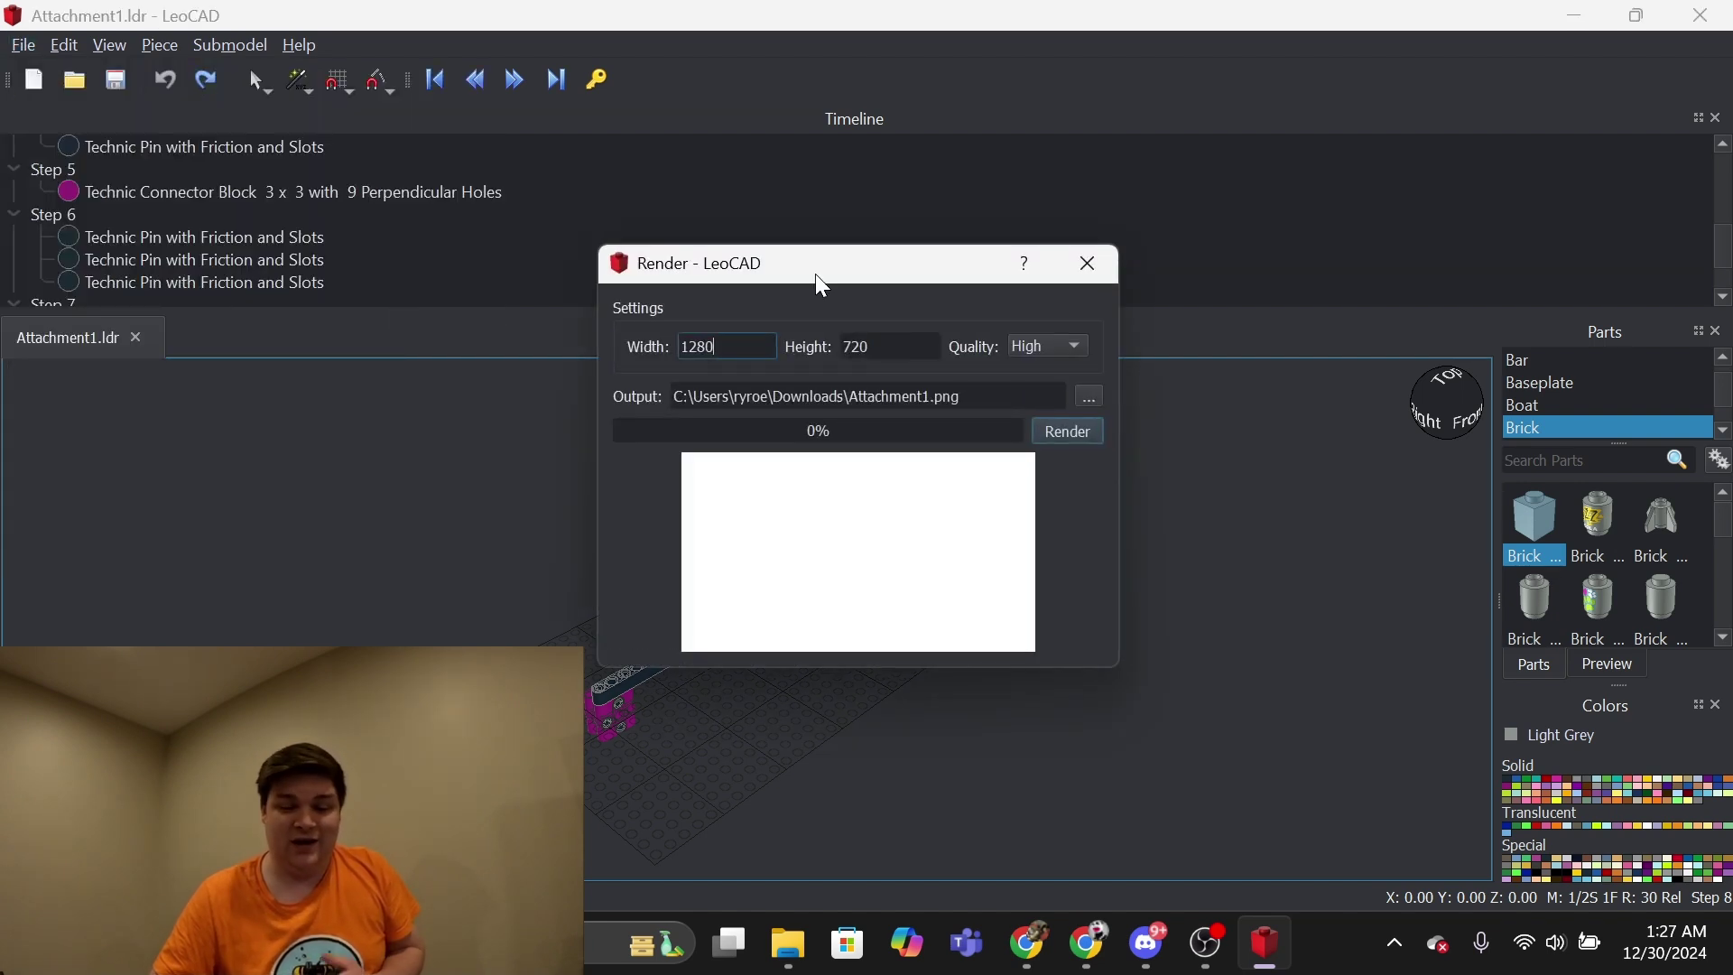
drag(816, 274, 852, 218)
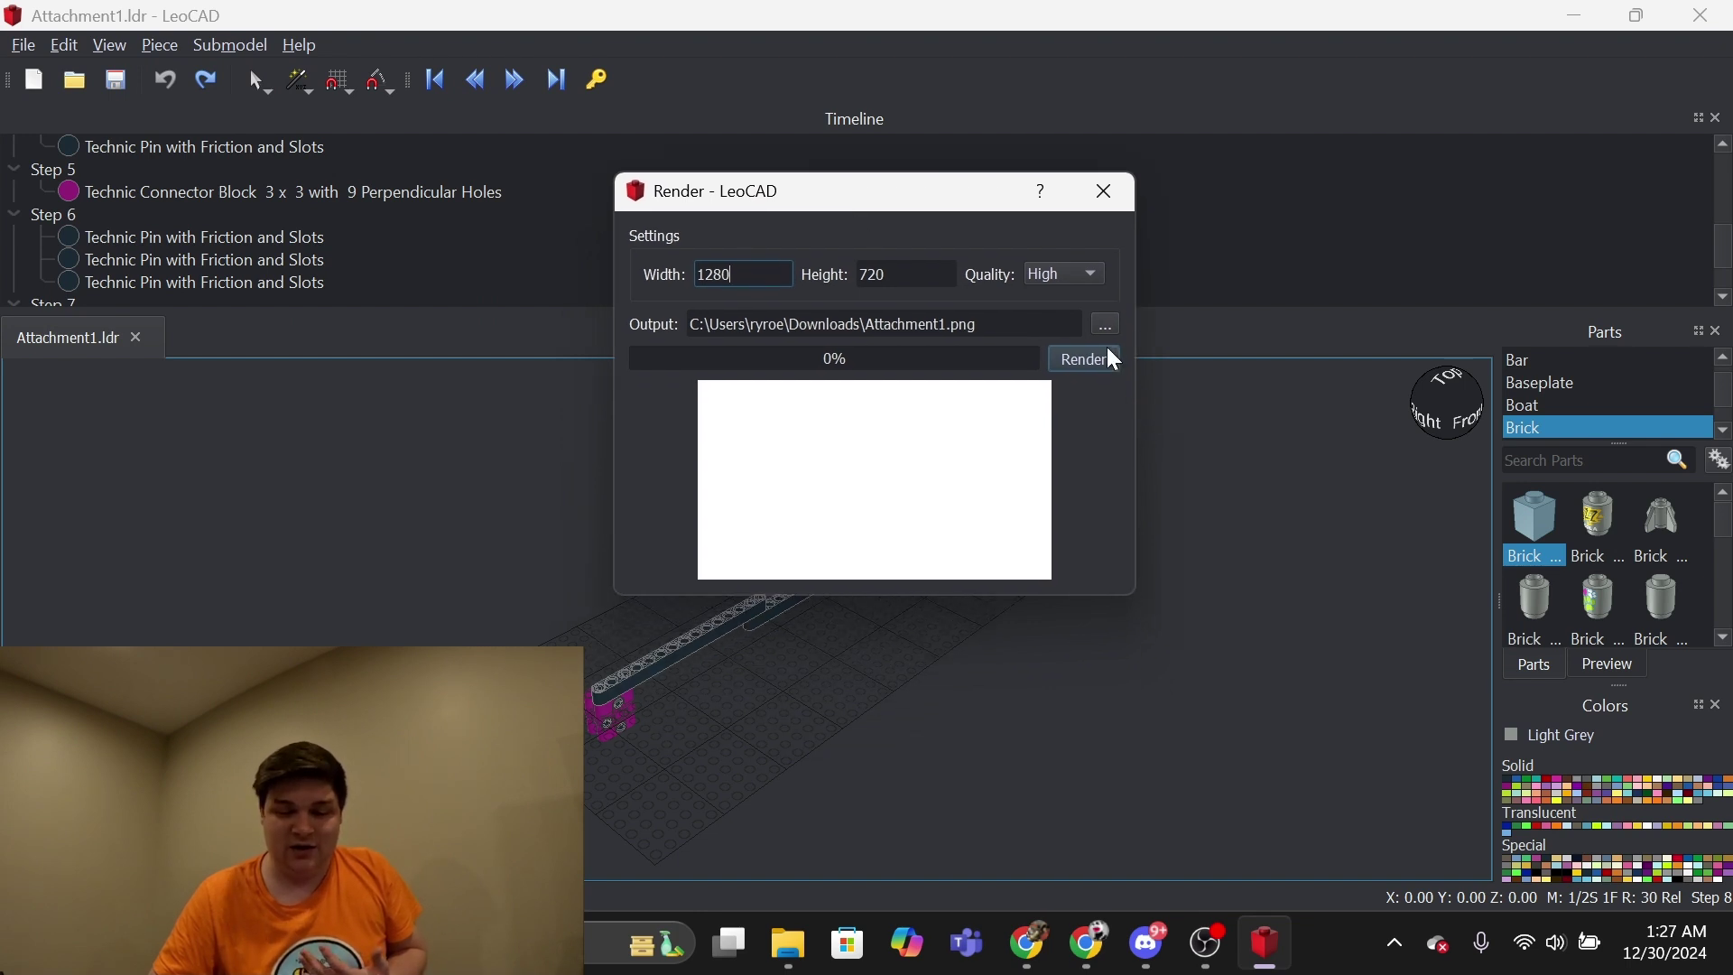
click(1107, 349)
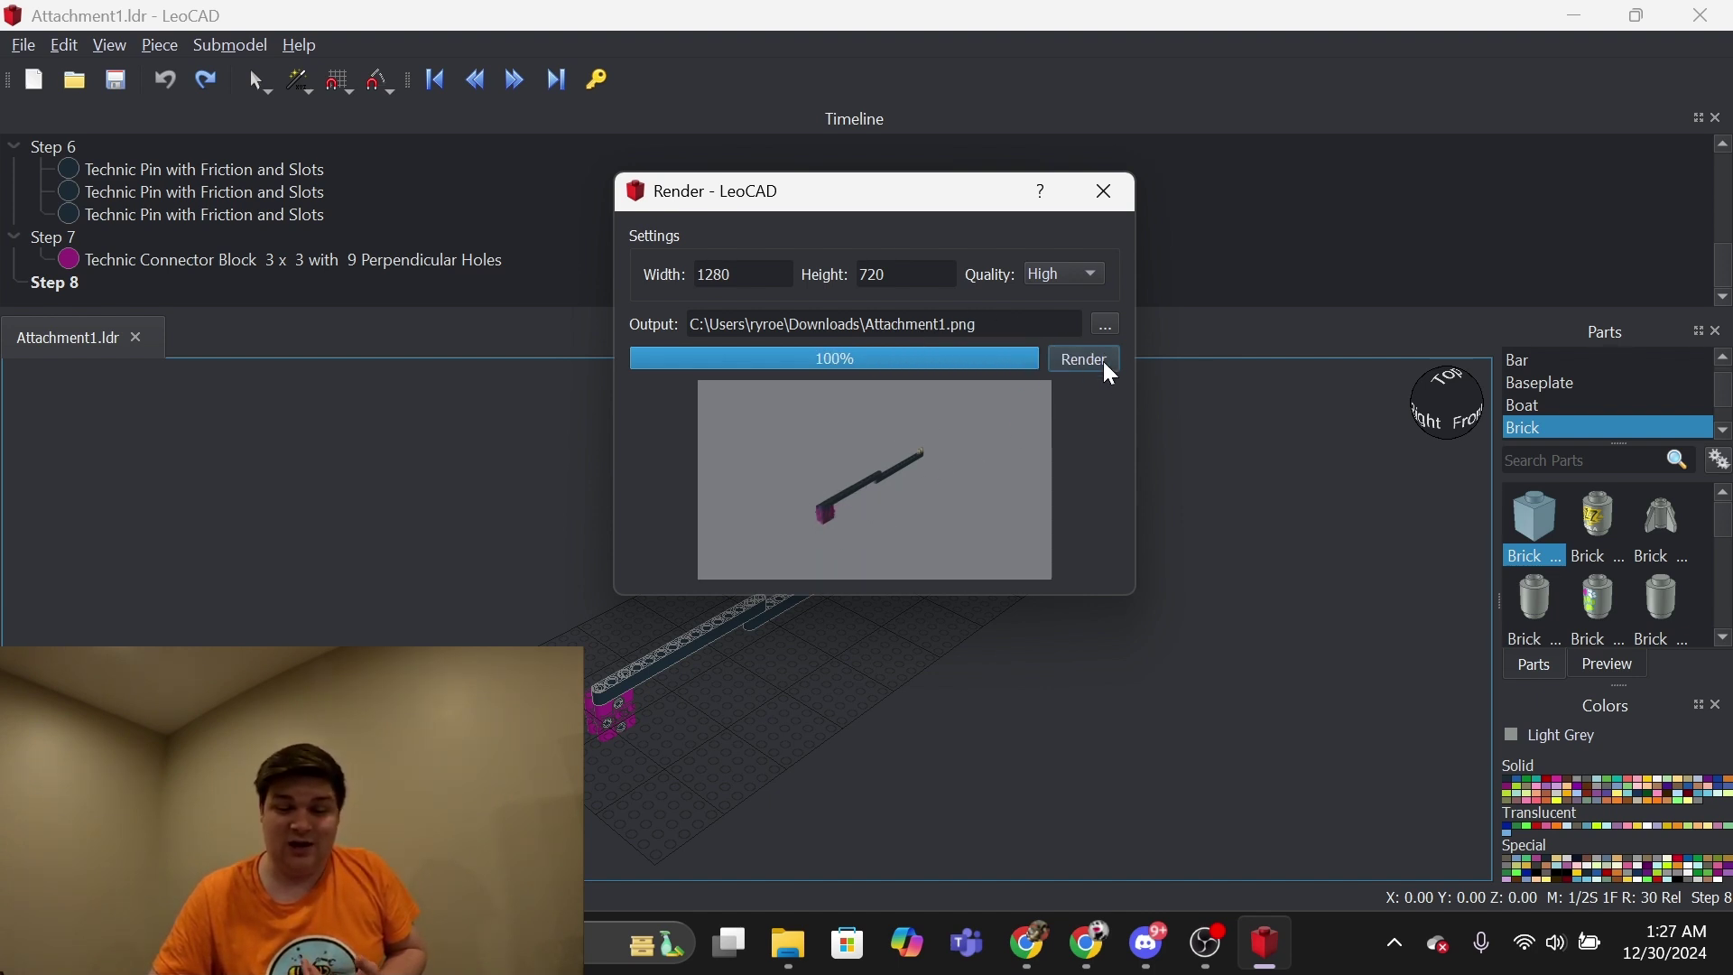
click(1123, 191)
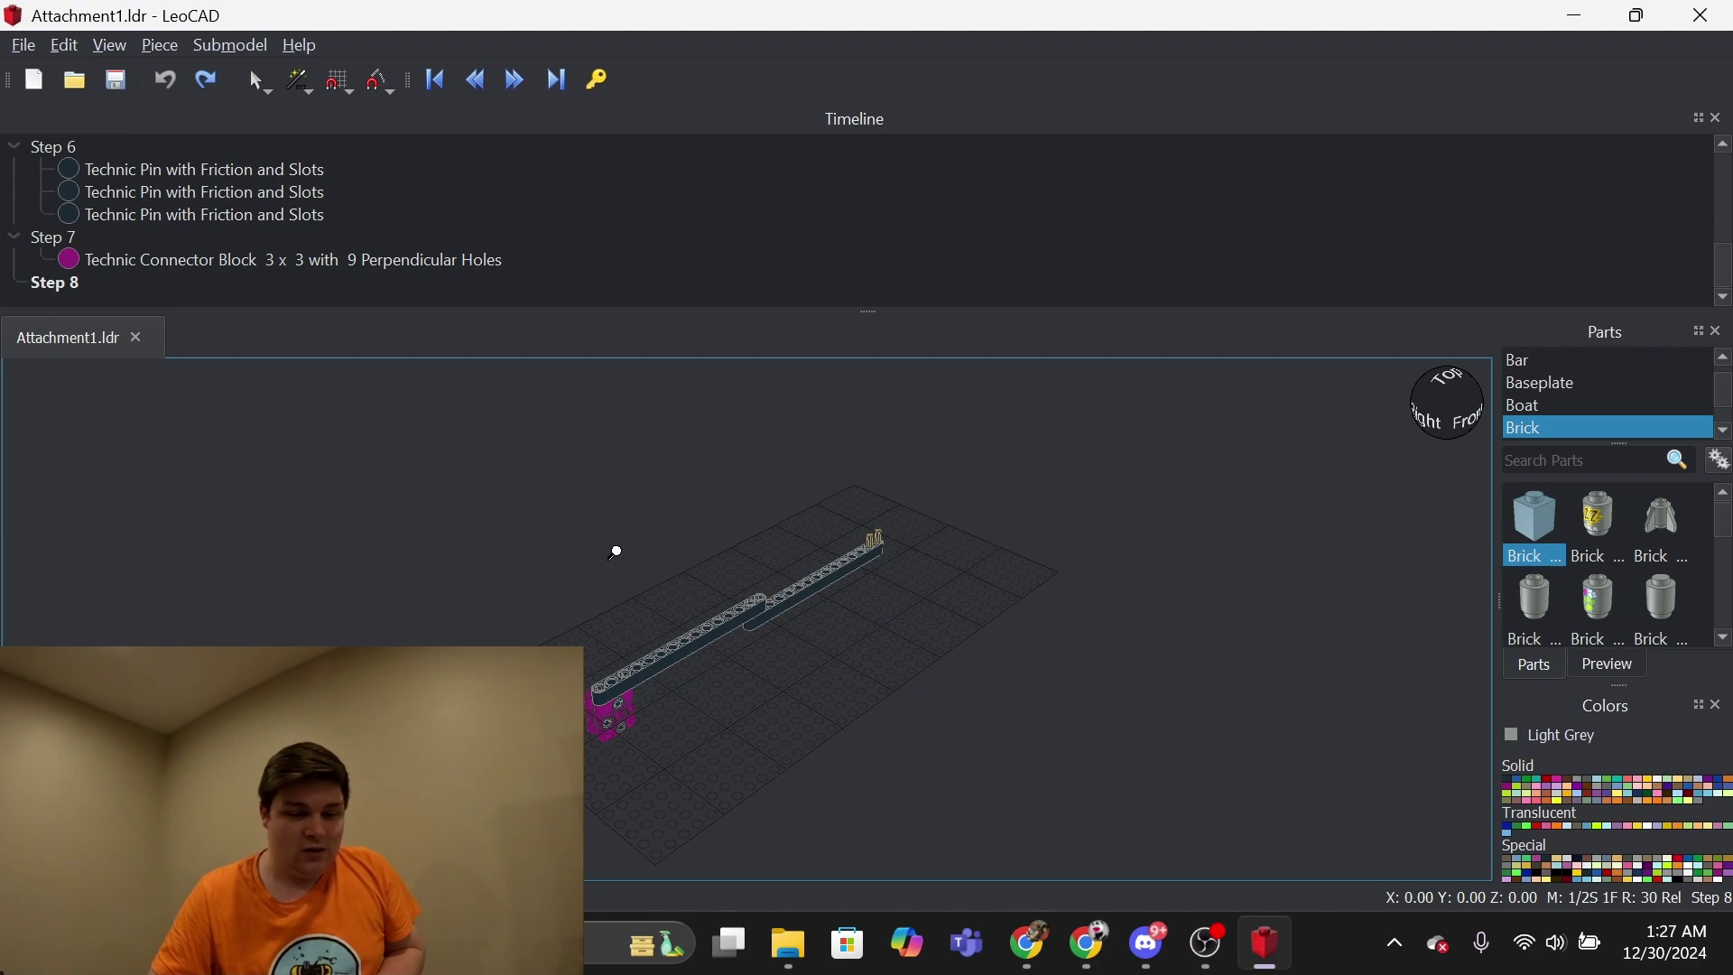